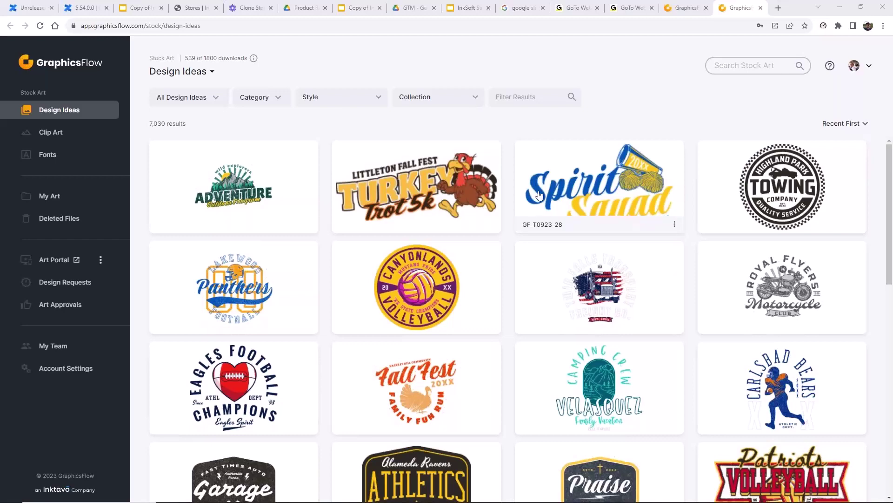
- Scroll the design ideas gallery and view the Motorcycles design's detail page
scroll(469, 186, "down", 1)
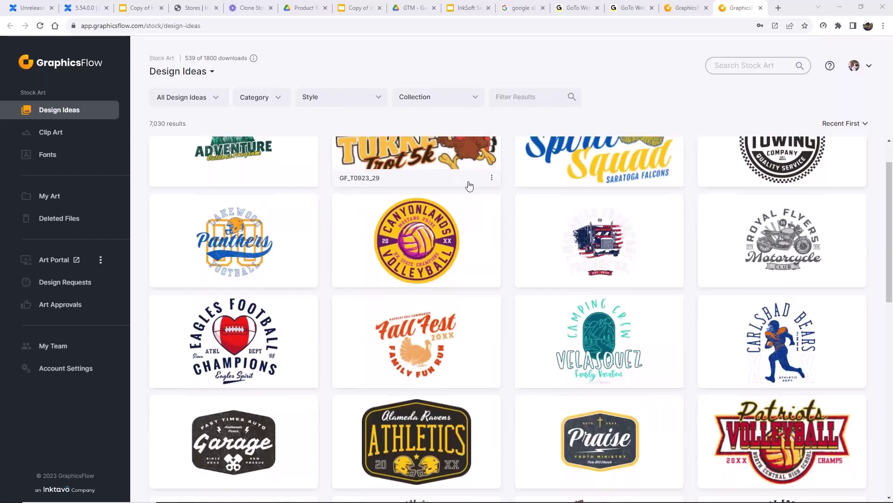
scroll(469, 186, "up", 1)
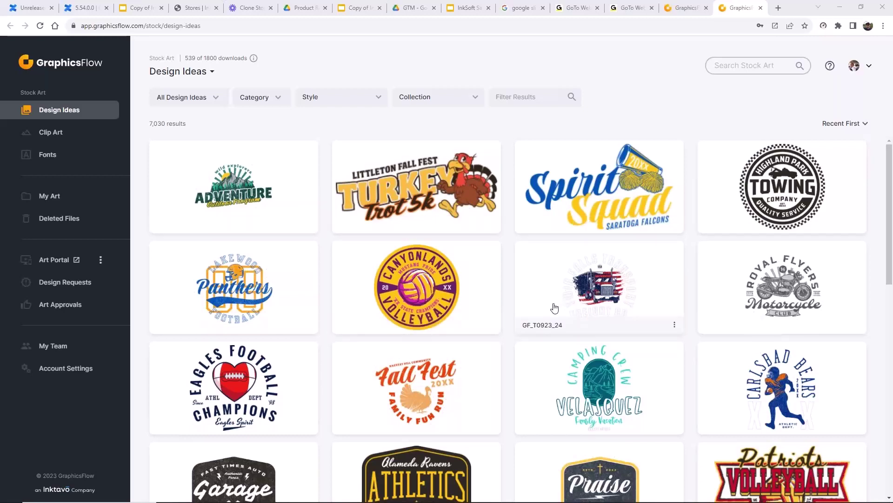
scroll(797, 296, "down", 1)
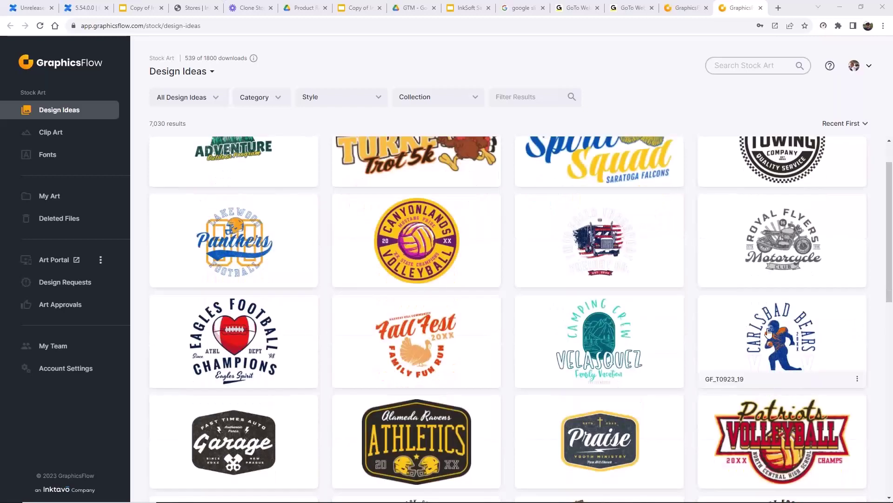
scroll(605, 303, "down", 1)
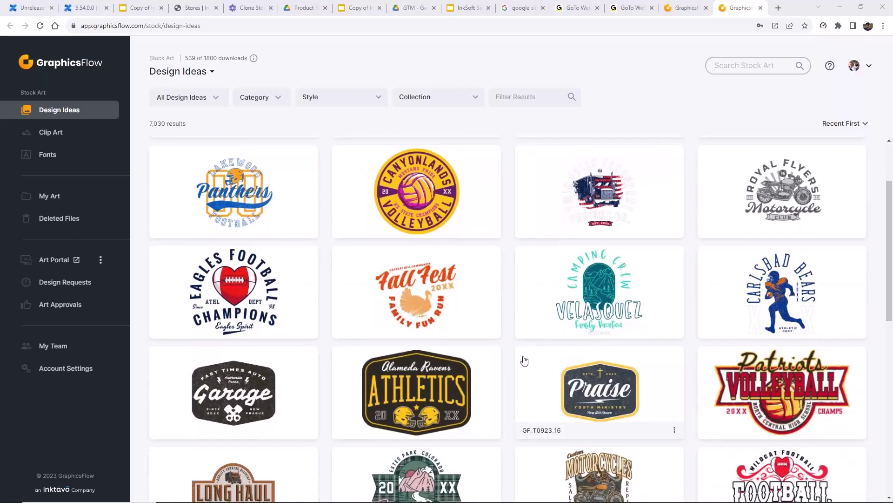
scroll(526, 358, "down", 2)
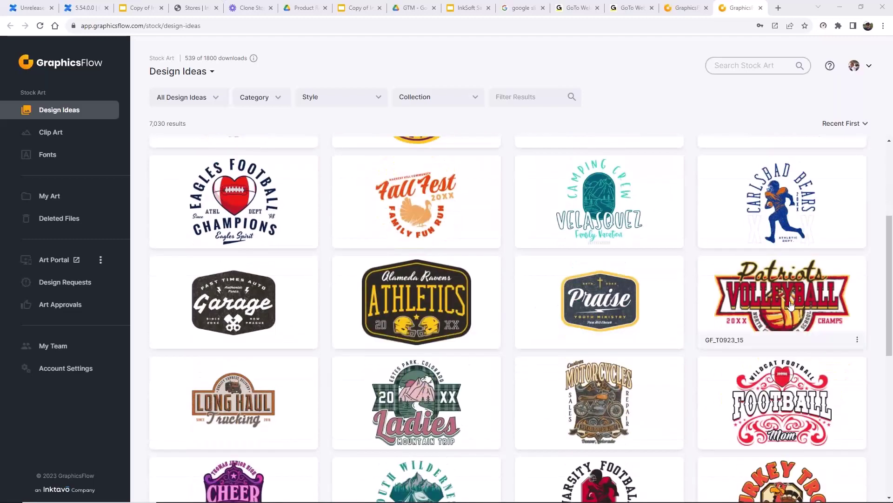
scroll(791, 304, "down", 2)
scroll(791, 305, "down", 2)
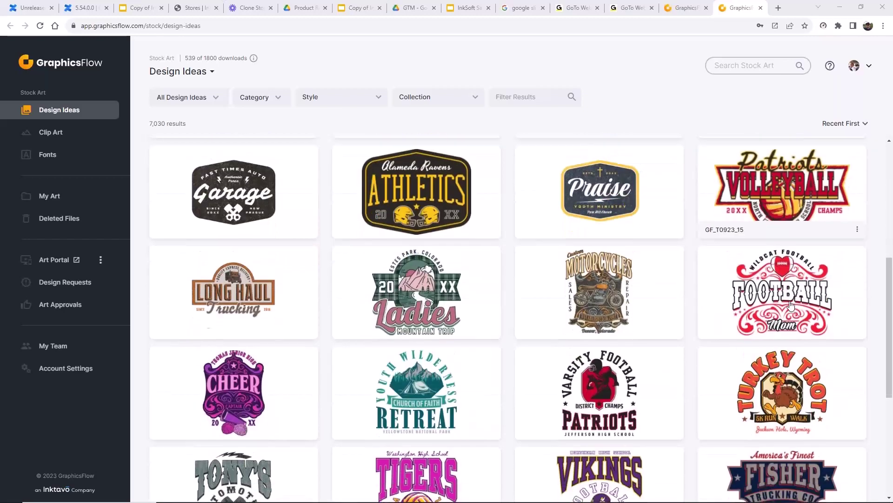
scroll(791, 305, "down", 2)
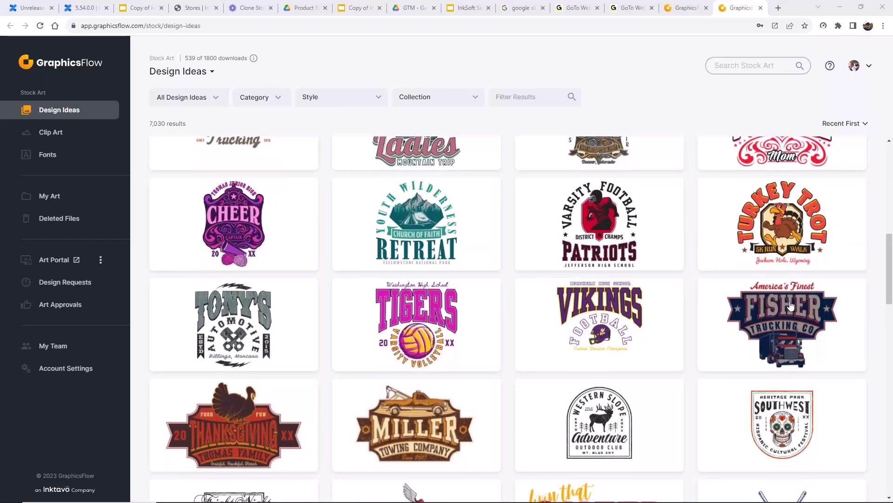
scroll(791, 304, "up", 3)
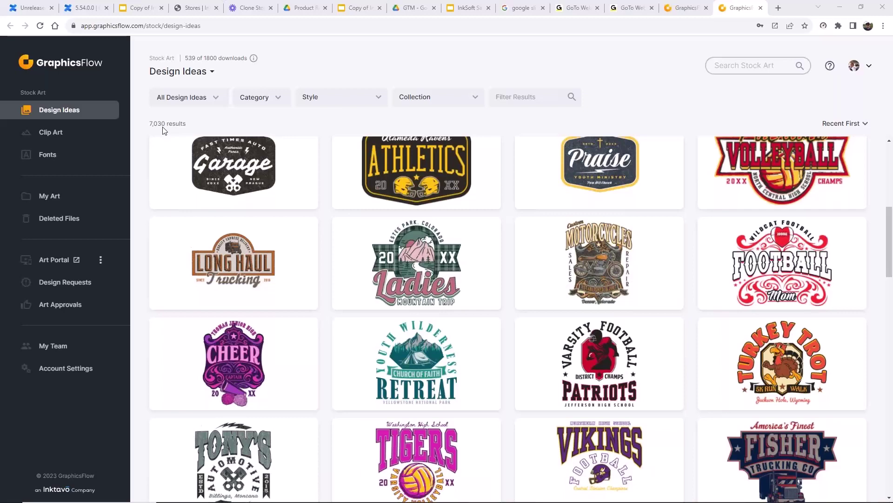
left_click(614, 241)
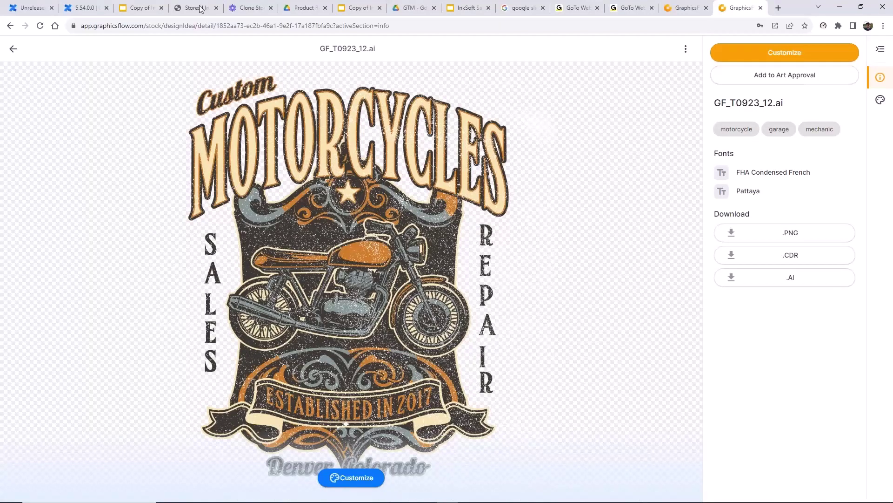
left_click(13, 51)
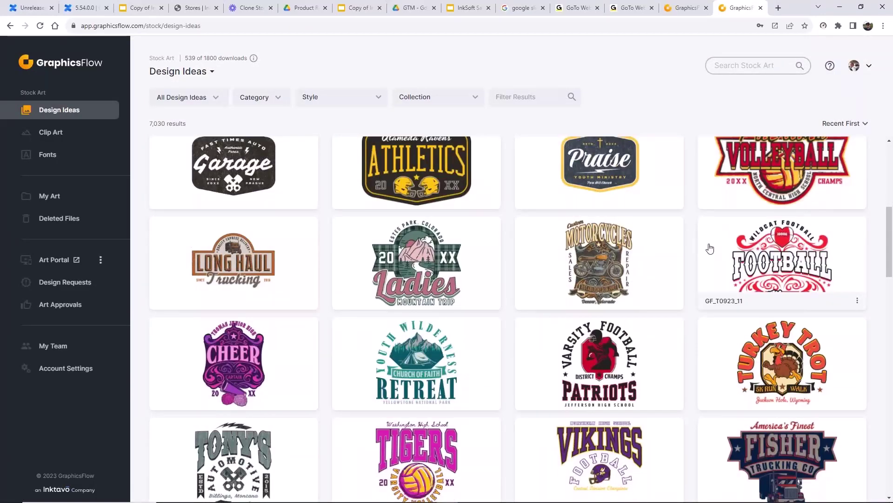
- View the Vikings football design's details, then preview and dismiss the Art Portal options
scroll(707, 246, "down", 4)
left_click(670, 275)
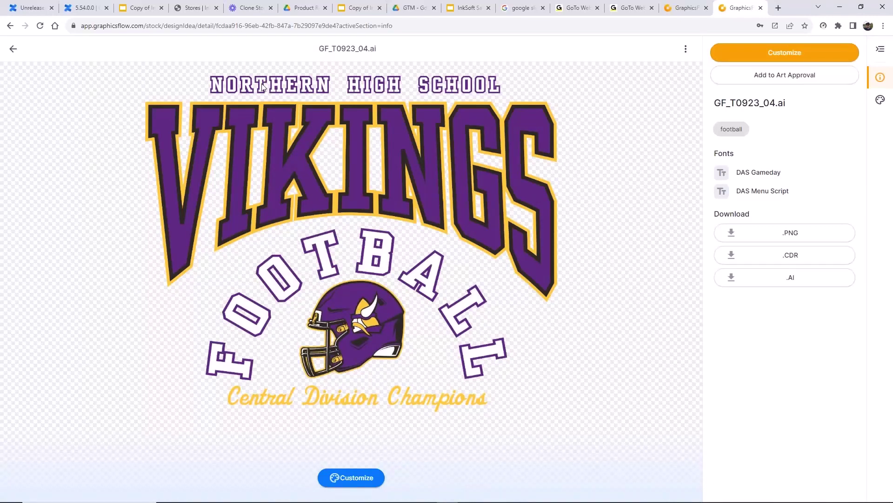
left_click(14, 50)
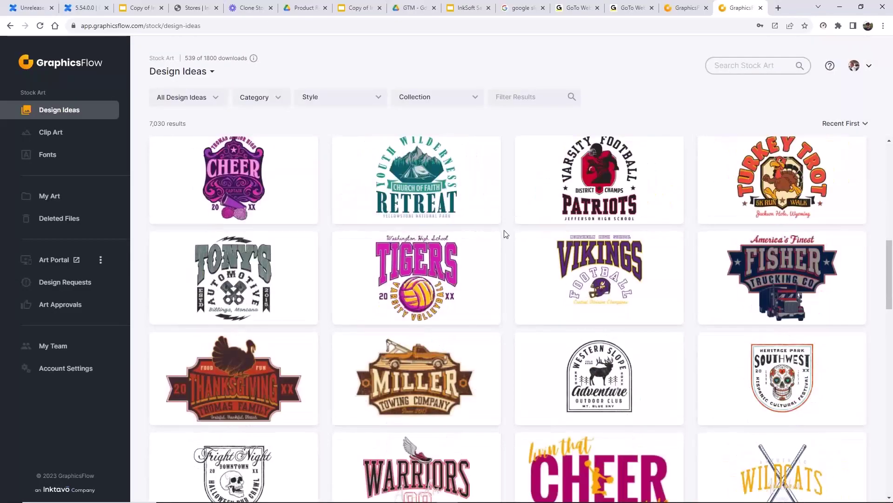
scroll(507, 234, "up", 4)
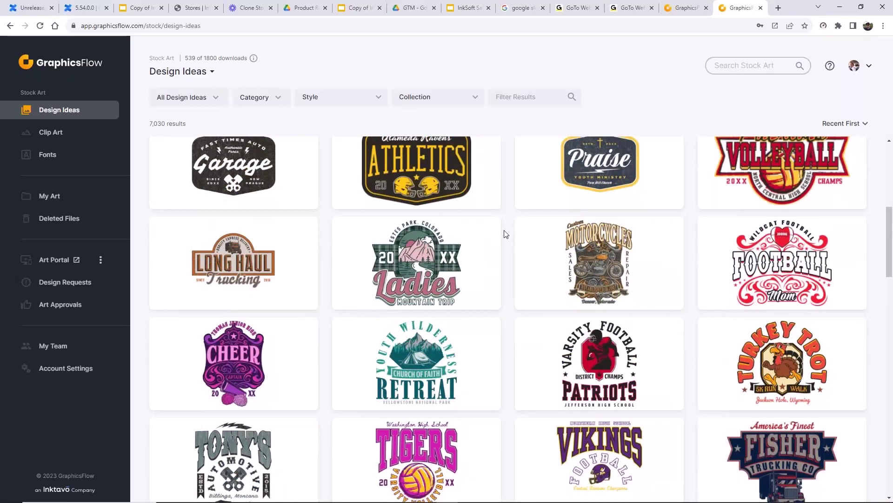
scroll(506, 234, "up", 7)
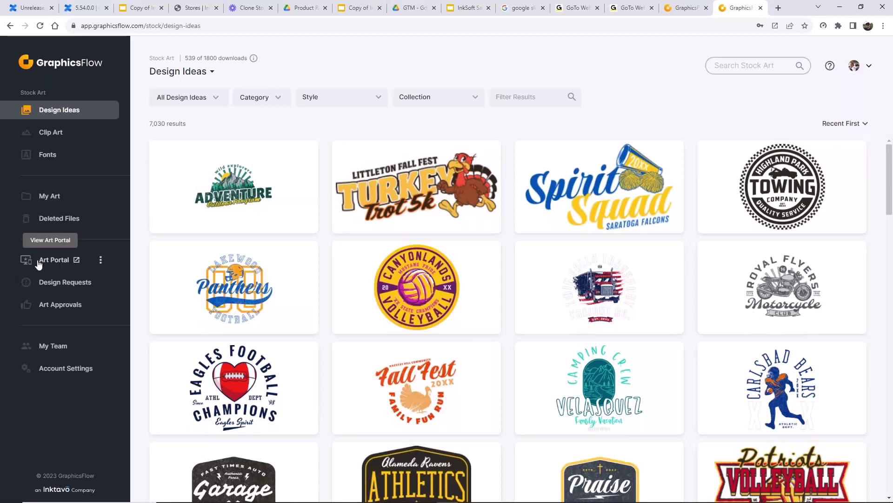
left_click(100, 261)
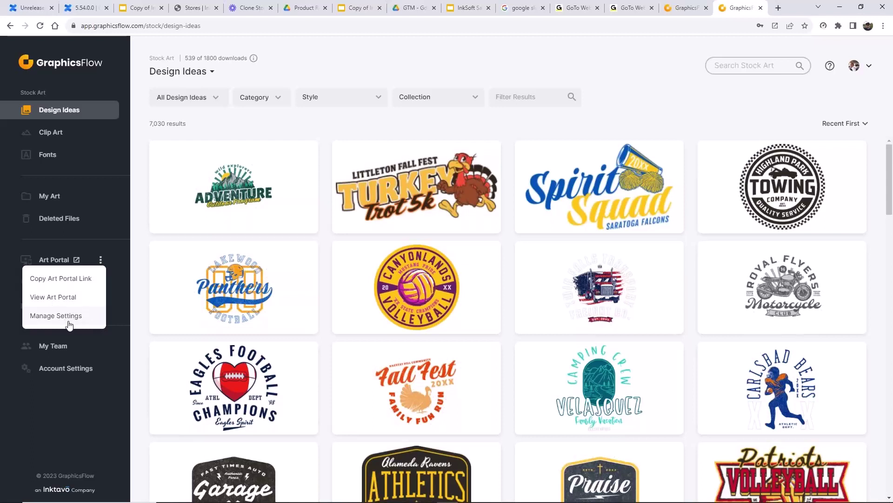
left_click(7, 227)
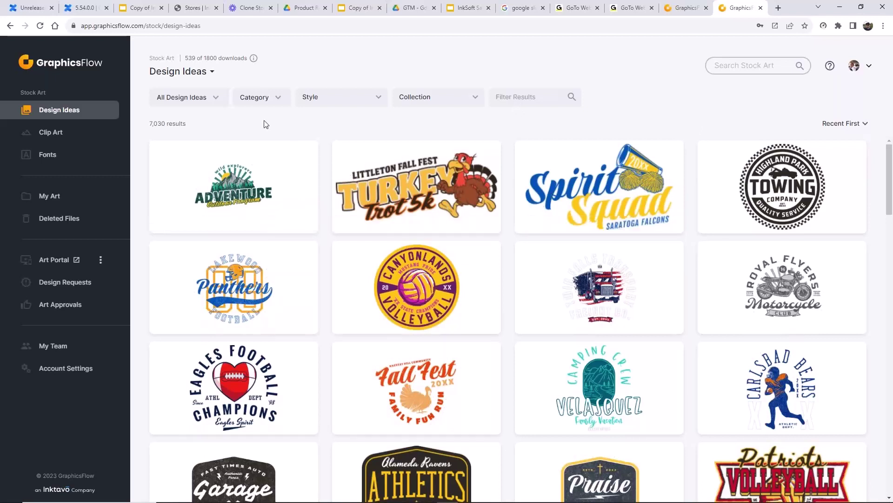
- Filter the gallery to Downloaded designs and scroll through the 411 results
left_click(216, 97)
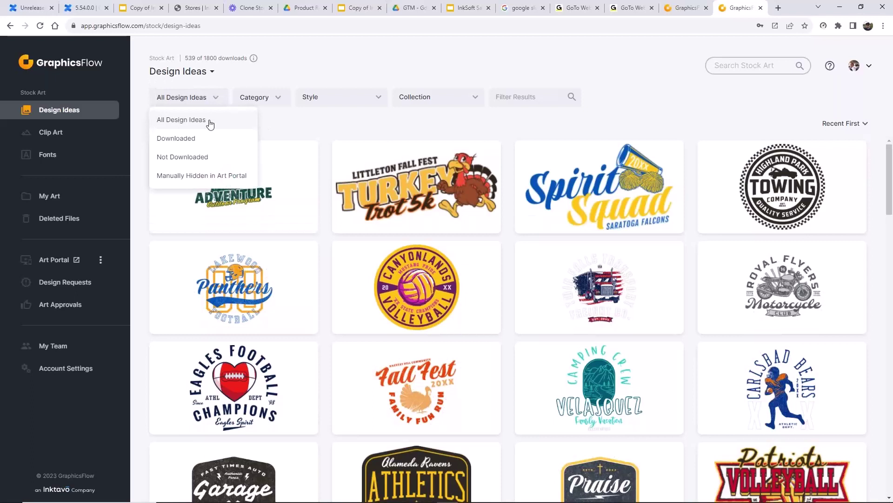
left_click(187, 139)
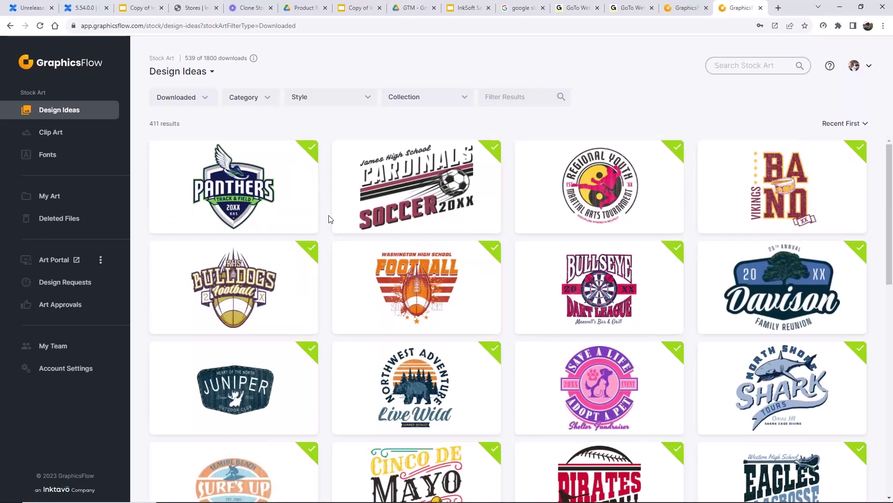
scroll(329, 219, "down", 9)
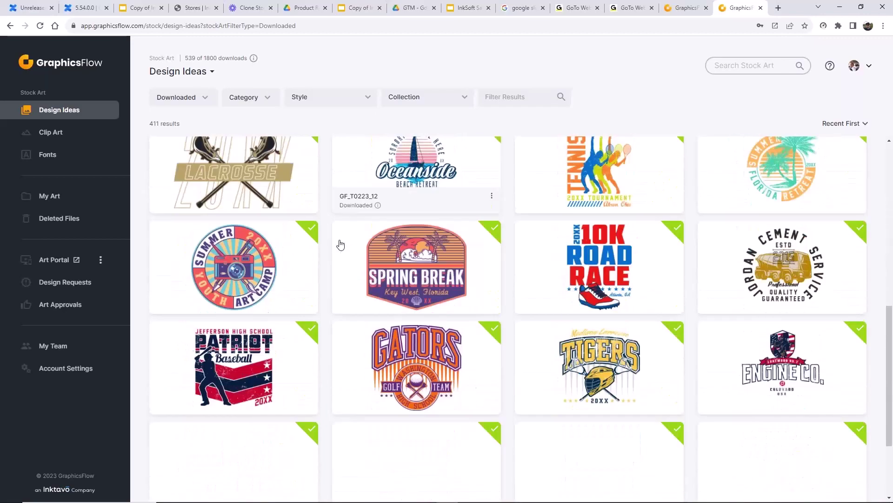
scroll(340, 244, "down", 2)
scroll(341, 244, "up", 8)
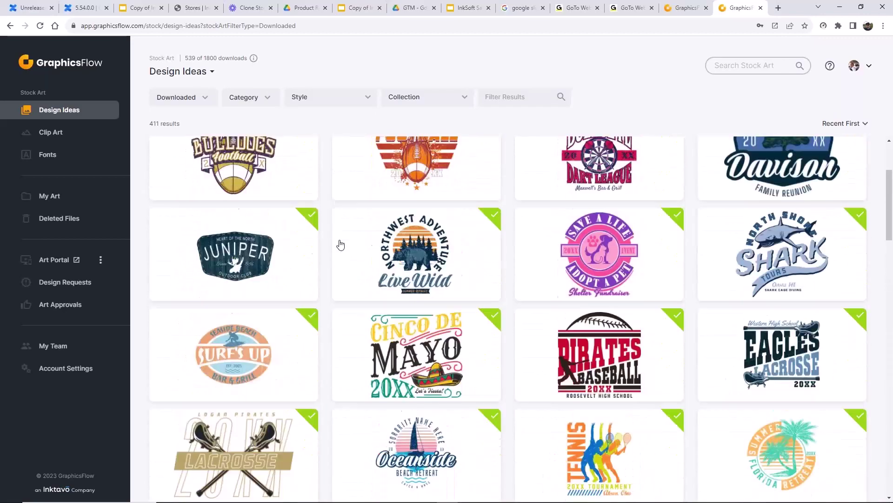
scroll(340, 244, "up", 3)
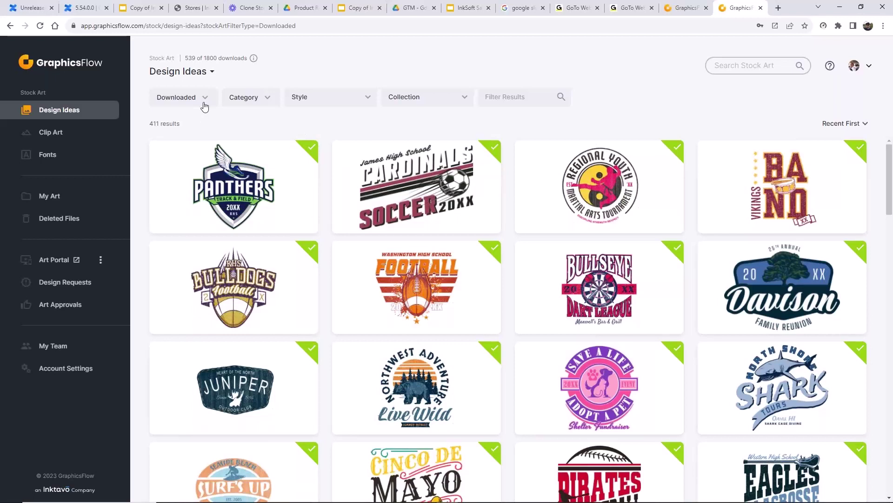
- Recheck the download-status dropdown without changes, then open the Panthers design's options menu
left_click(203, 100)
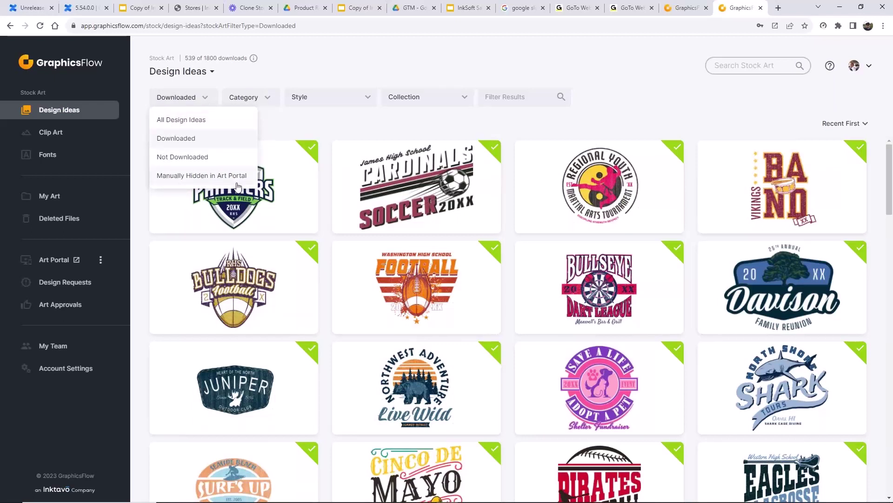
left_click(281, 118)
left_click(308, 216)
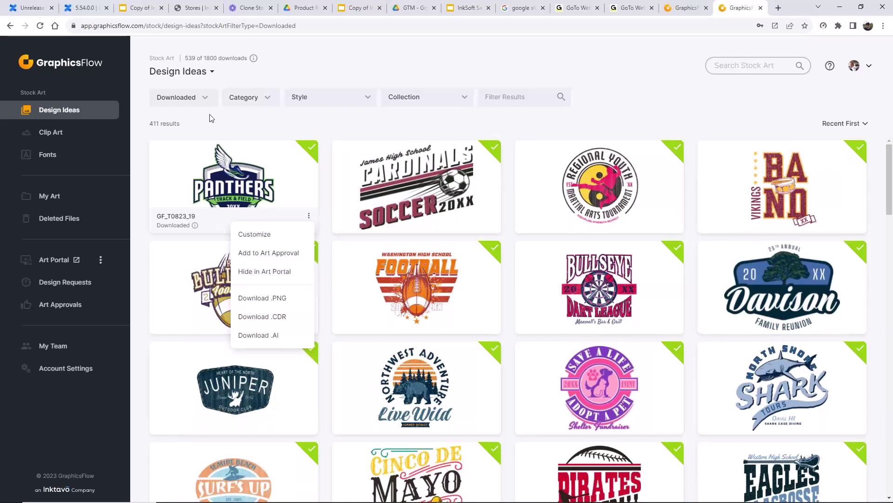
- Narrow the category filter to Farm and Ranch's Livestock Show, then remove that Livestock Show chip
left_click(221, 121)
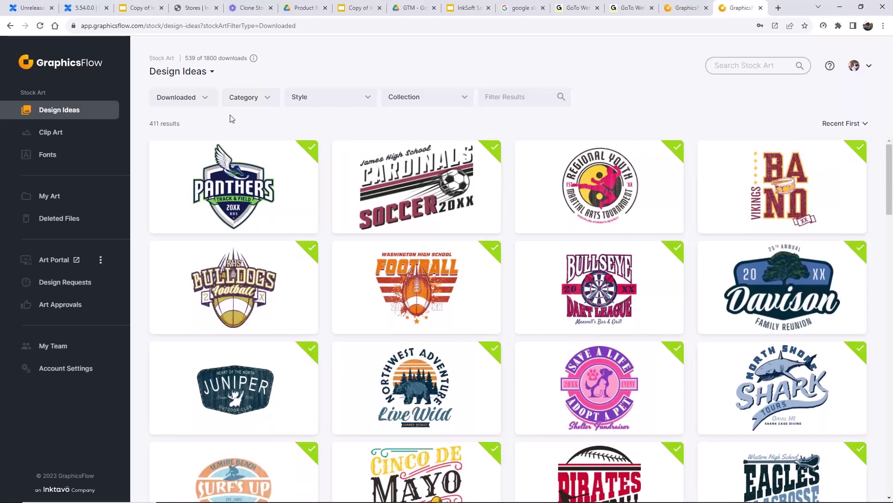
left_click(273, 102)
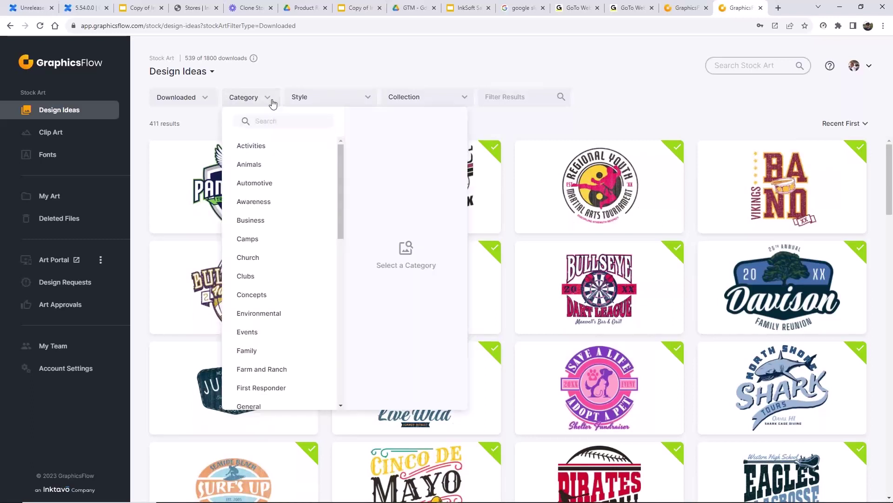
left_click(263, 372)
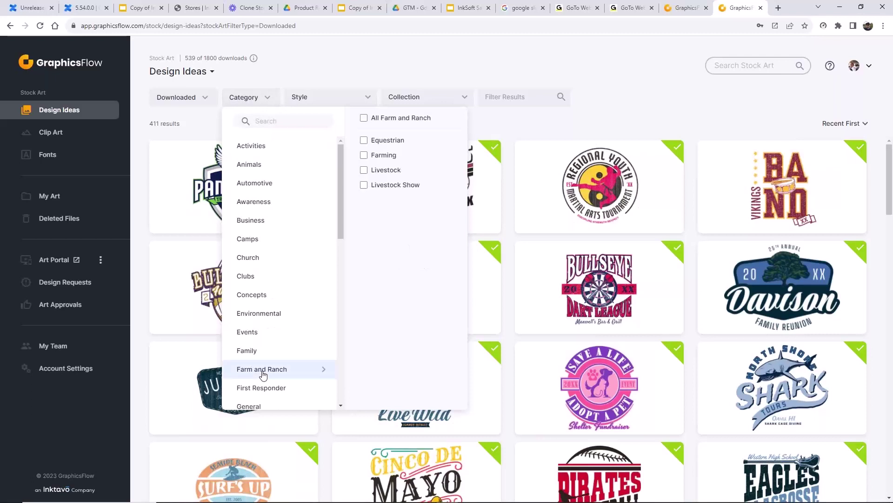
left_click(365, 119)
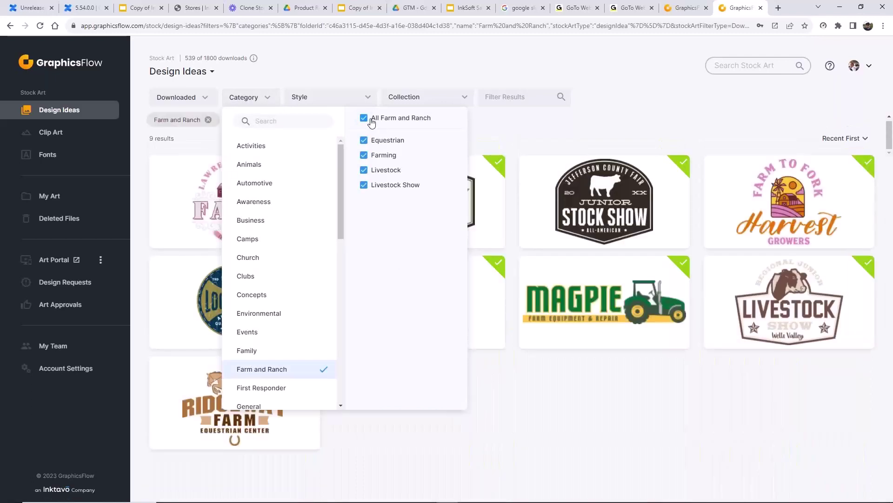
left_click(365, 142)
left_click(365, 156)
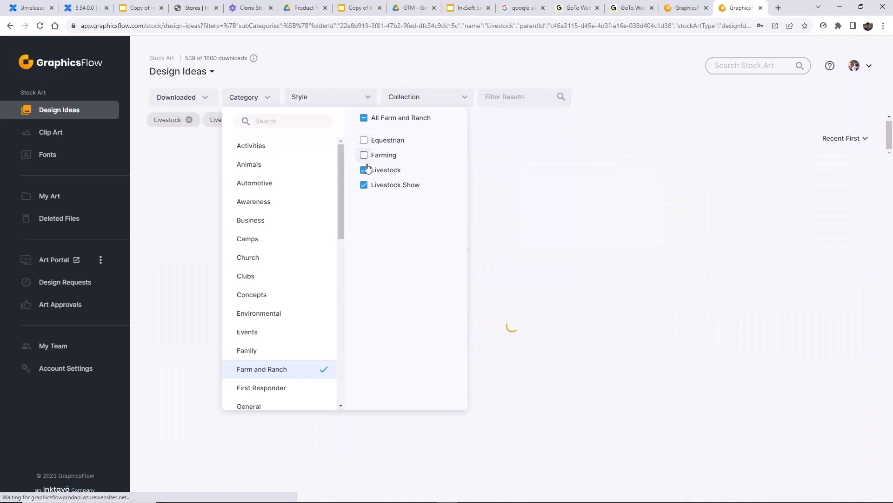
left_click(366, 170)
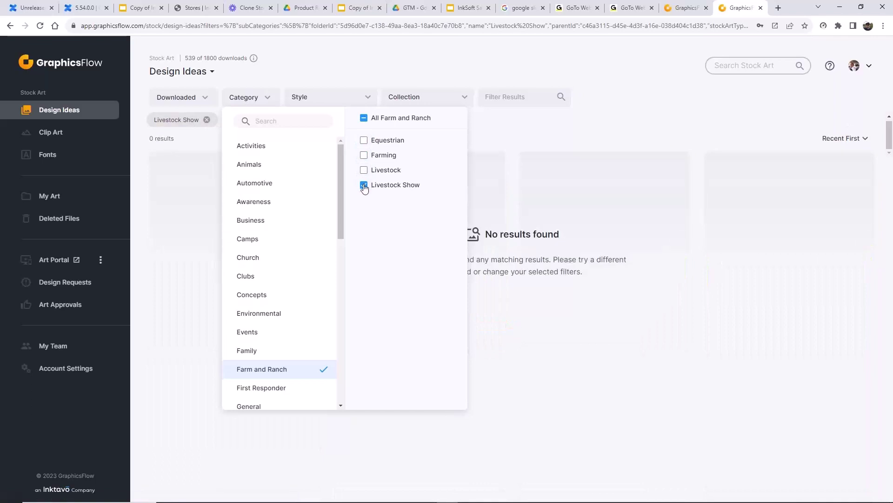
left_click(195, 196)
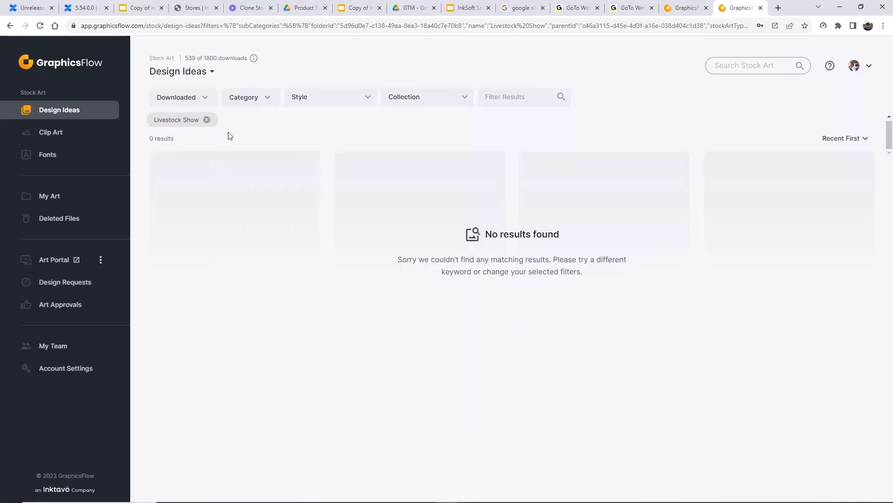
left_click(207, 119)
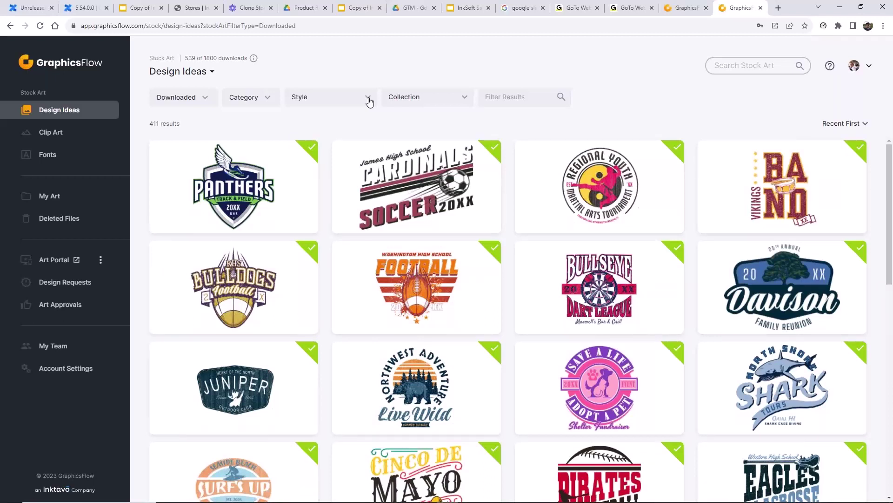
- Filter the design ideas to the Athletic style
left_click(369, 99)
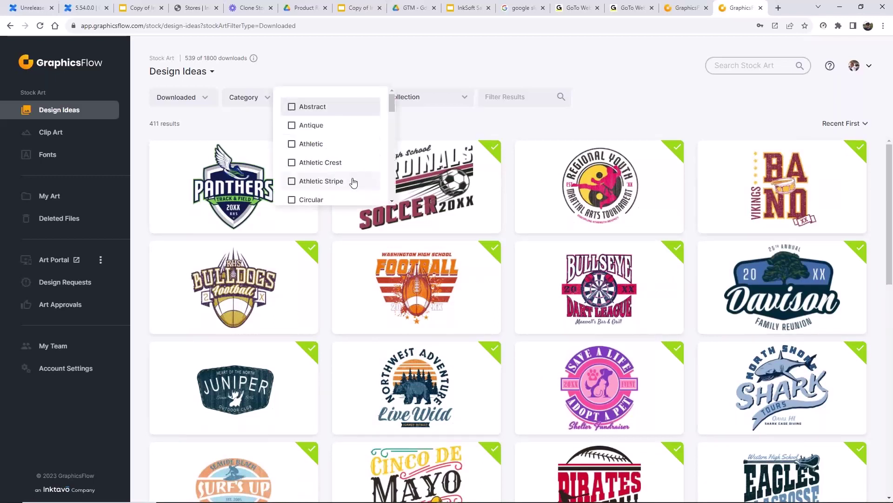
left_click(292, 144)
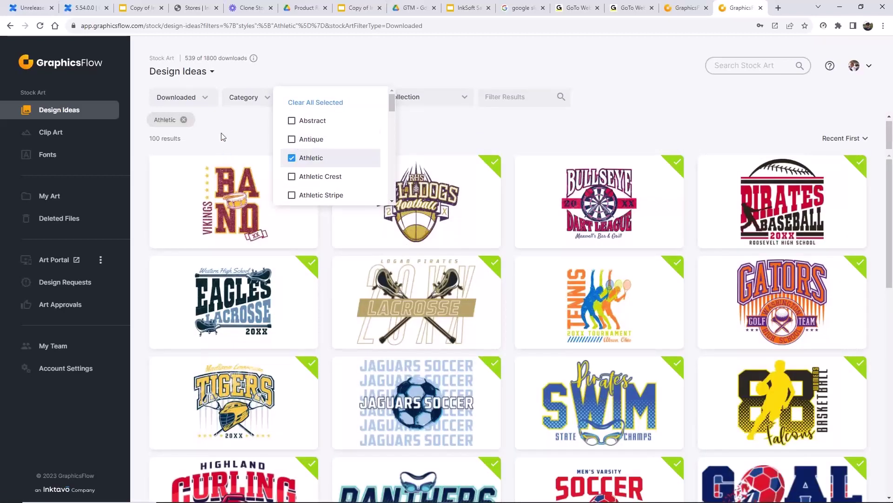
left_click(223, 137)
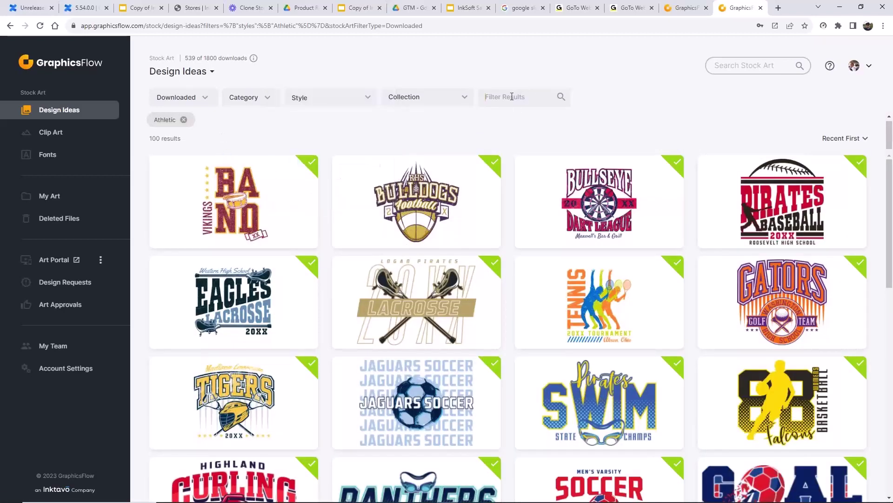
- Filter results by 'football' and open the Lincoln Tiger Pride helmet design
left_click(512, 96)
type("football")
key("Return")
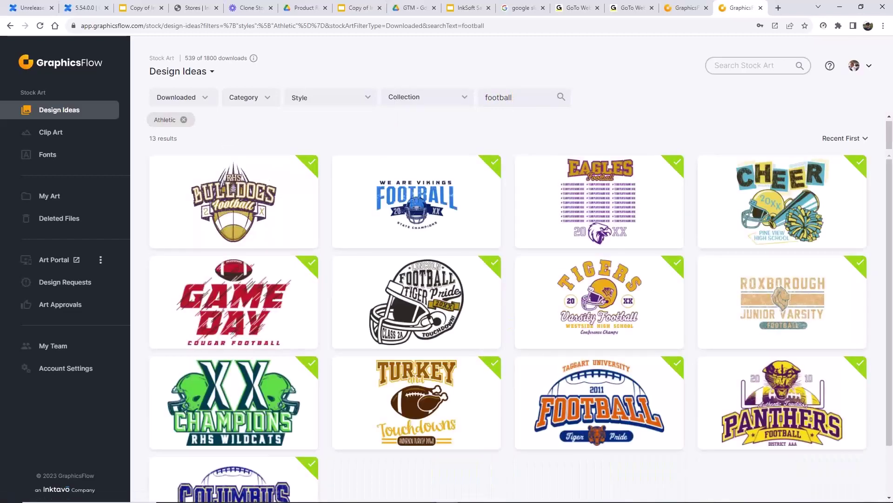
left_click(433, 291)
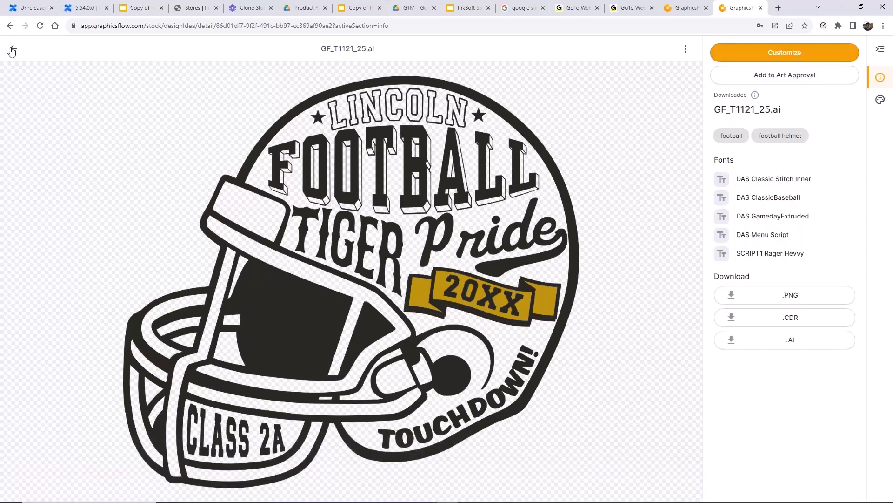
- Remove the Athletic chip, switch the download filter to All Design Ideas, then go to Clip Art
left_click(12, 50)
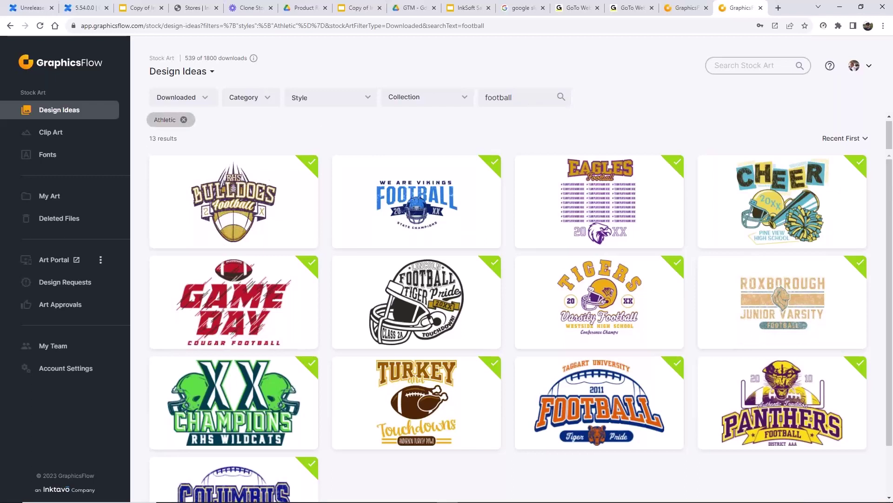
left_click(184, 120)
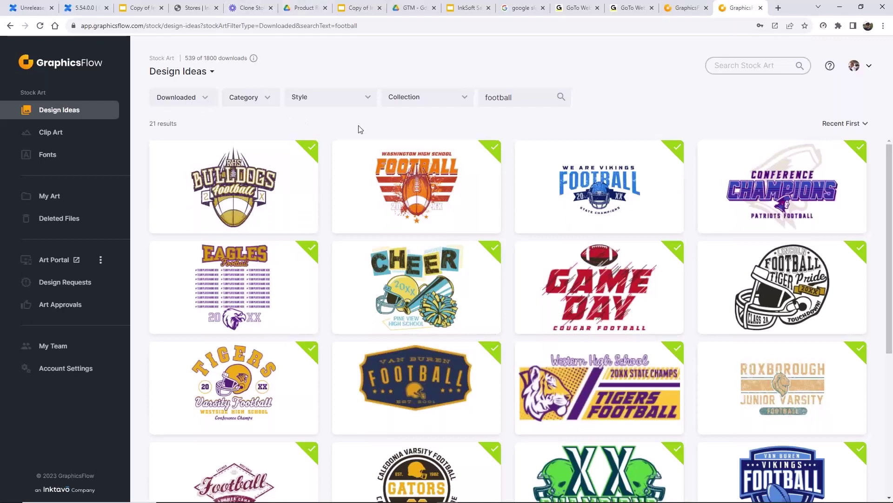
left_click(205, 106)
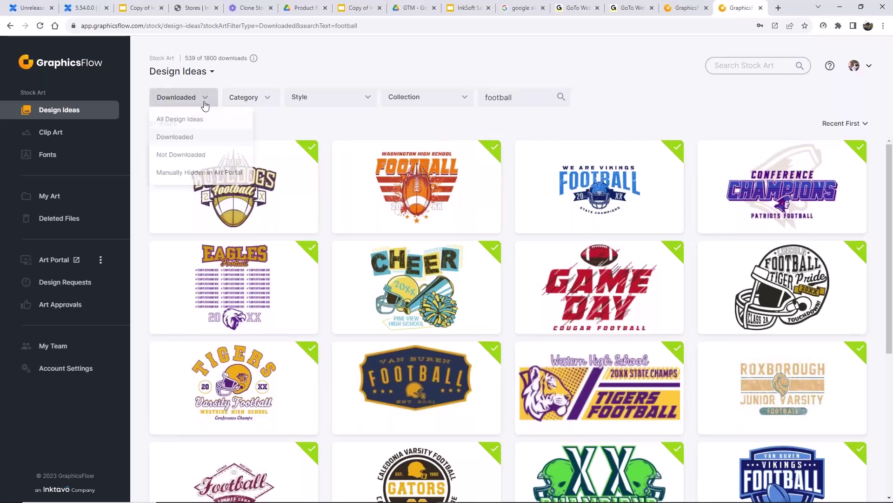
left_click(184, 119)
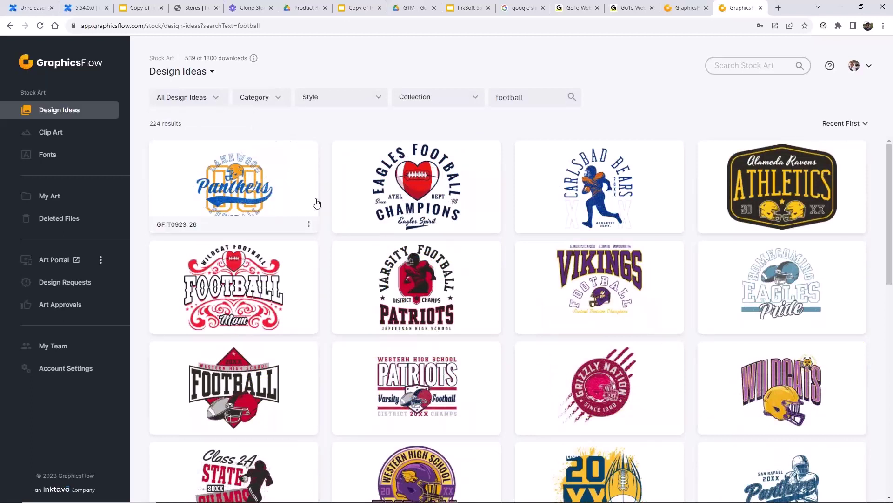
scroll(536, 353, "down", 1)
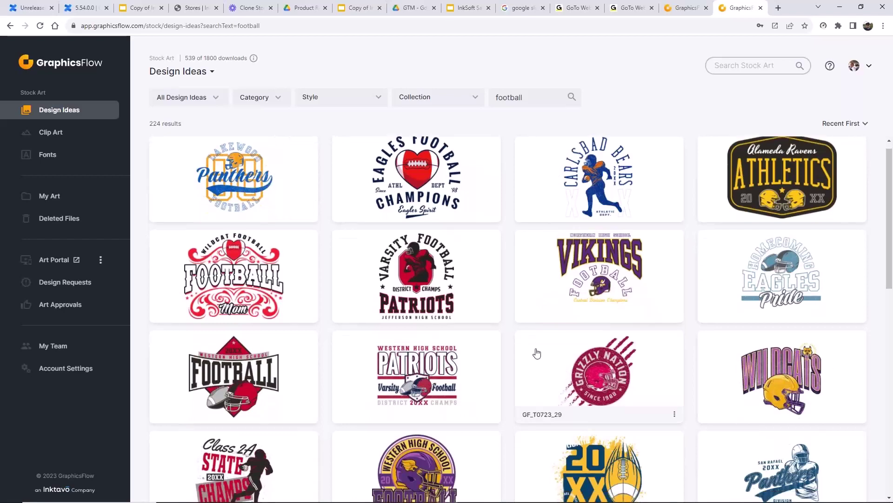
scroll(536, 354, "down", 4)
scroll(535, 354, "up", 4)
left_click(52, 133)
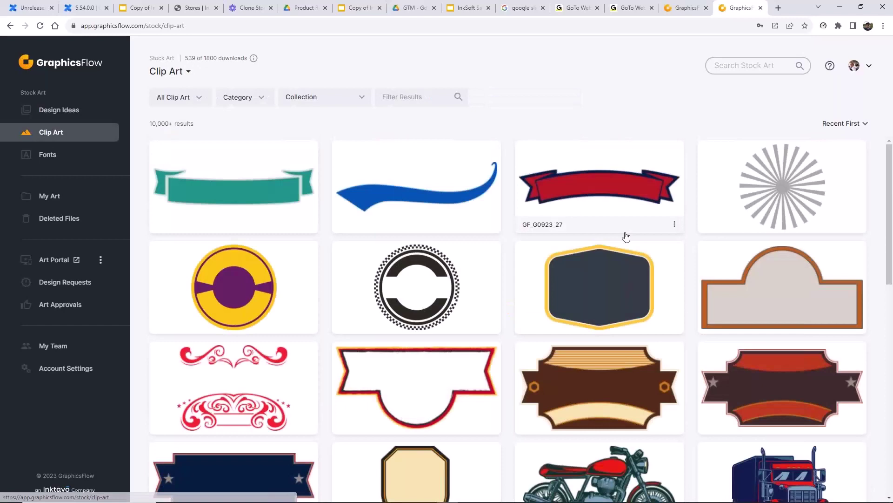
- Scroll through the 10,000+ clip art results and back up, then open the All Clip Art dropdown
scroll(624, 237, "down", 4)
scroll(622, 238, "up", 4)
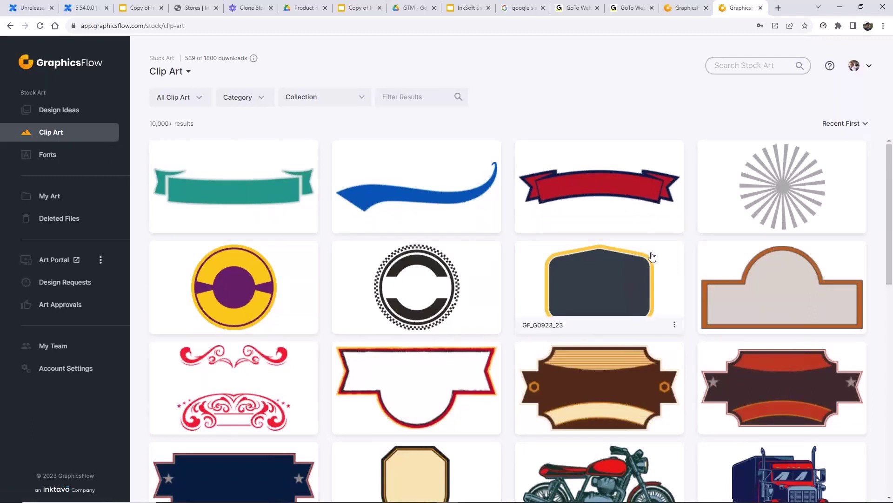
scroll(628, 303, "down", 7)
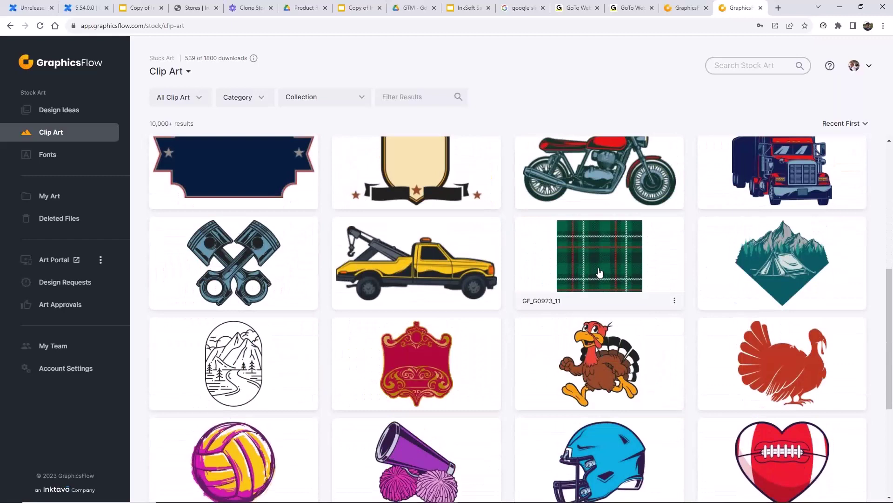
scroll(600, 274, "down", 3)
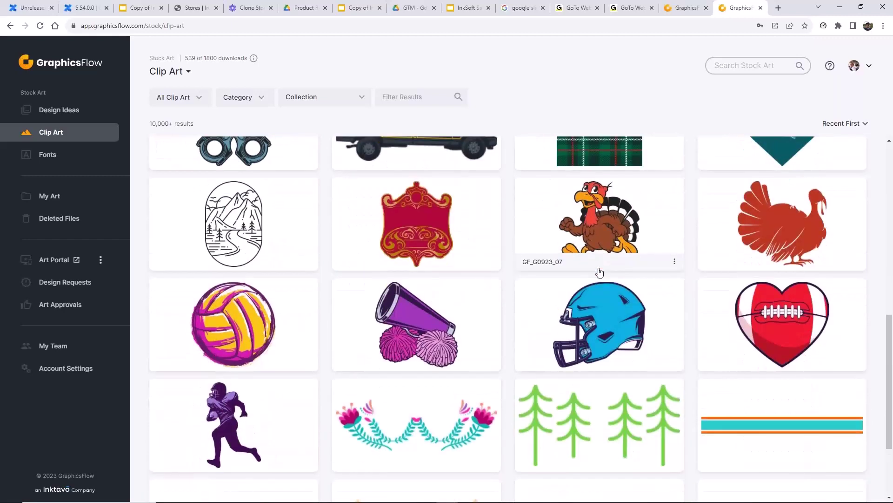
scroll(600, 273, "down", 7)
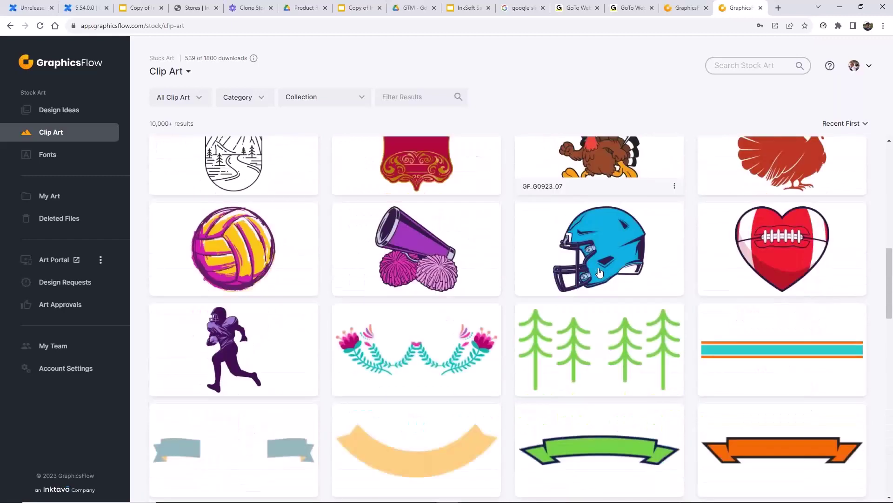
scroll(600, 273, "down", 2)
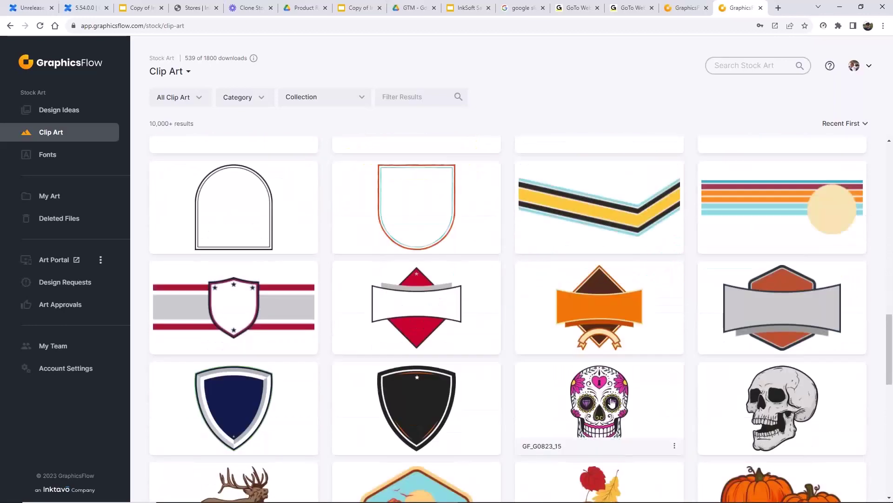
scroll(612, 402, "down", 2)
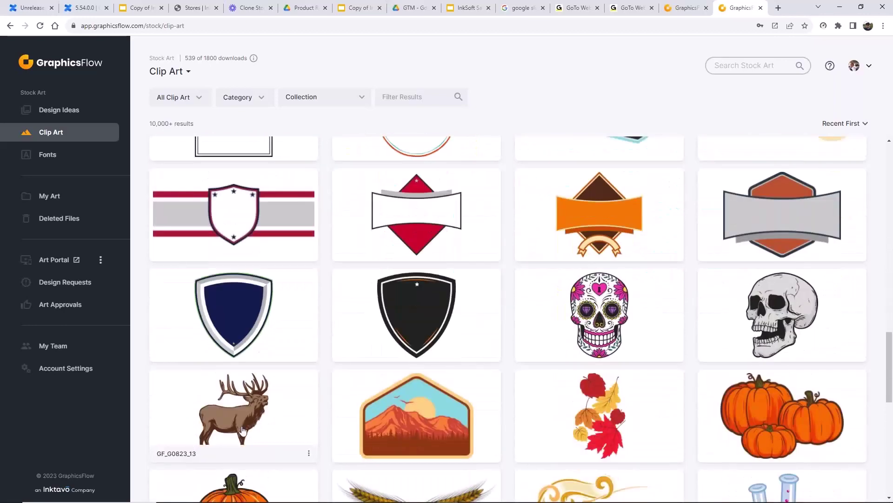
scroll(550, 377, "up", 17)
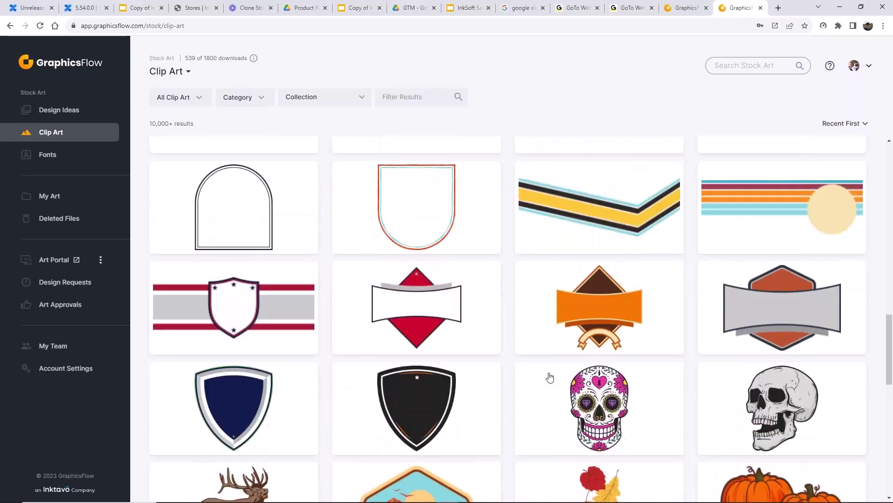
scroll(550, 377, "up", 3)
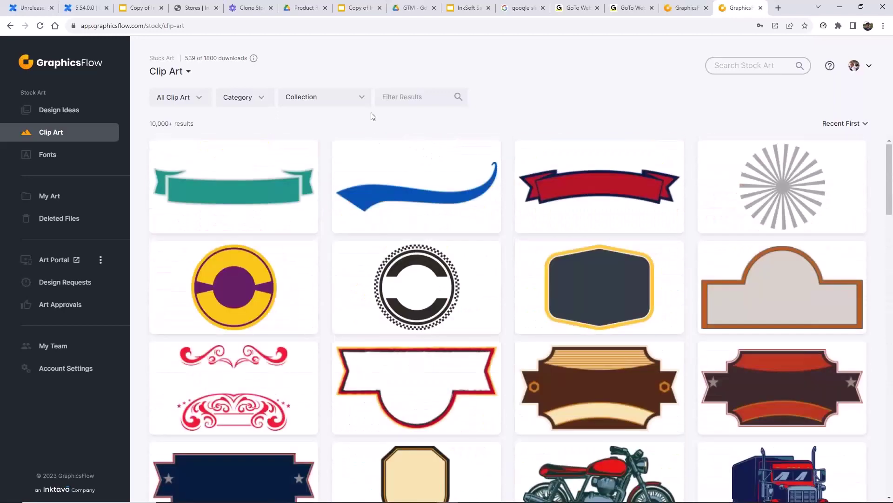
left_click(202, 99)
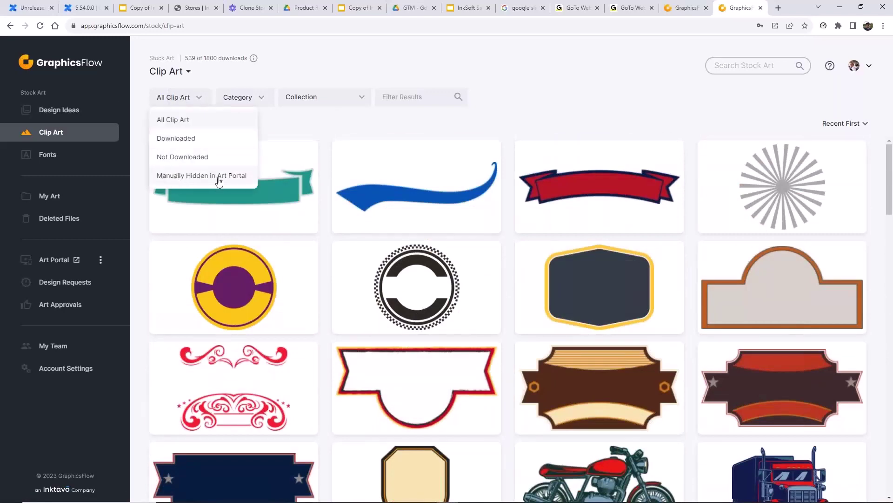
- Hide the elk clip art GF_G0823_13 from the Art Portal
left_click(347, 126)
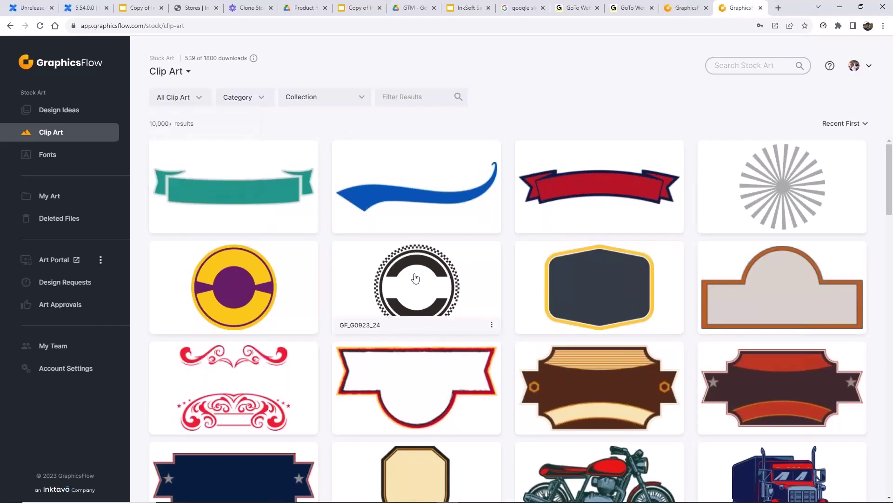
scroll(417, 280, "down", 3)
scroll(310, 368, "down", 12)
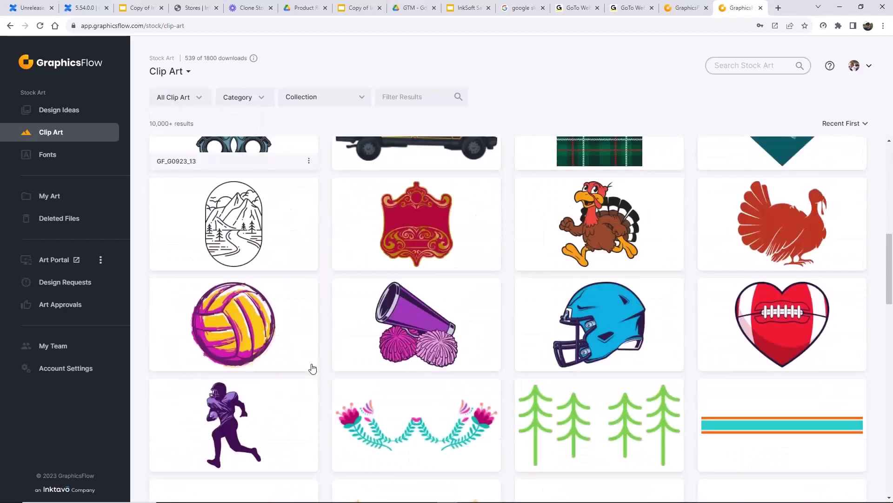
scroll(311, 371, "down", 10)
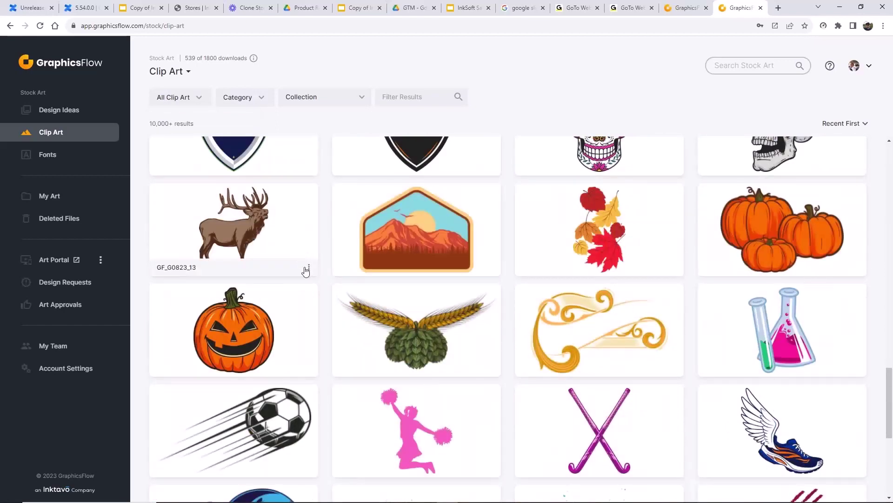
left_click(308, 267)
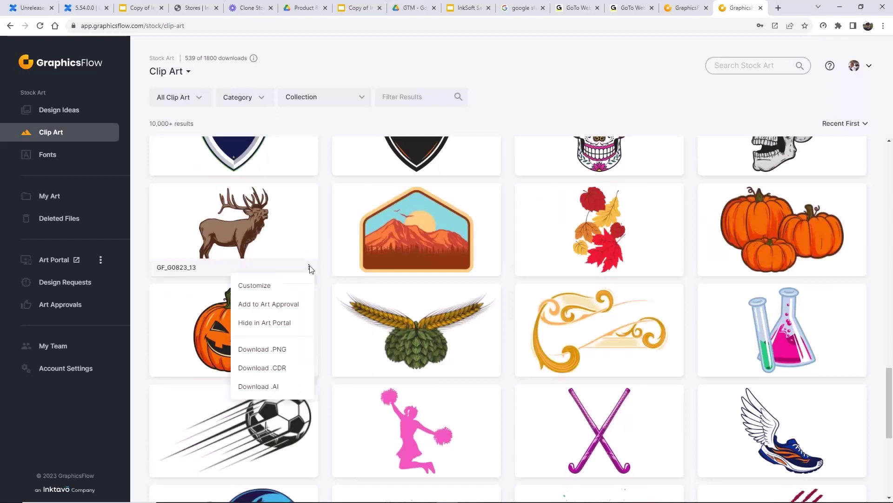
left_click(272, 329)
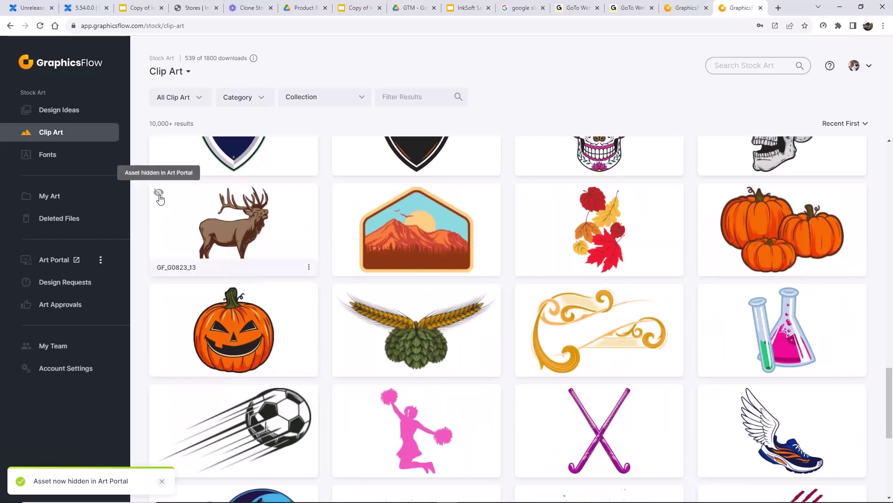
left_click(310, 268)
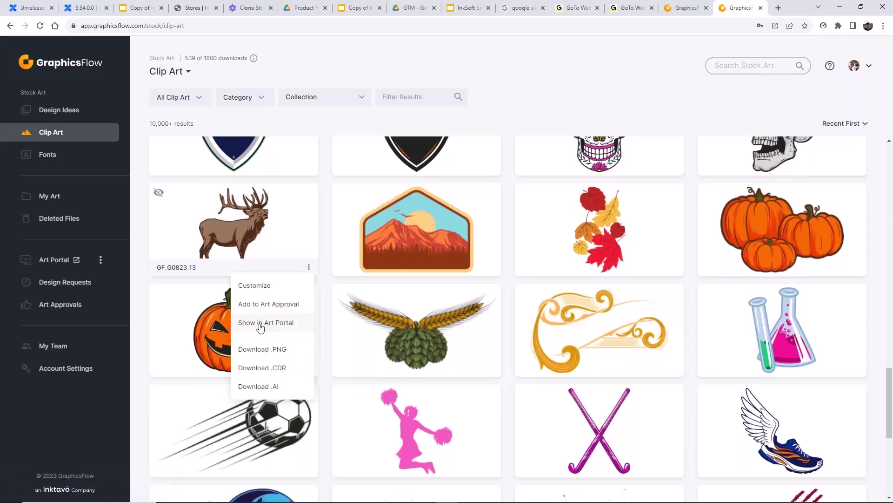
- Filter clip art to items manually hidden in Art Portal and view the elk's details
left_click(189, 97)
left_click(183, 177)
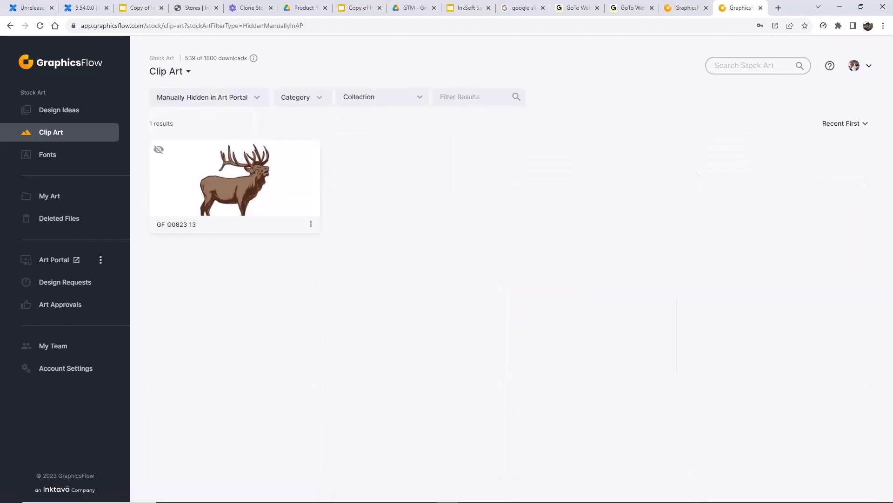
left_click(161, 154)
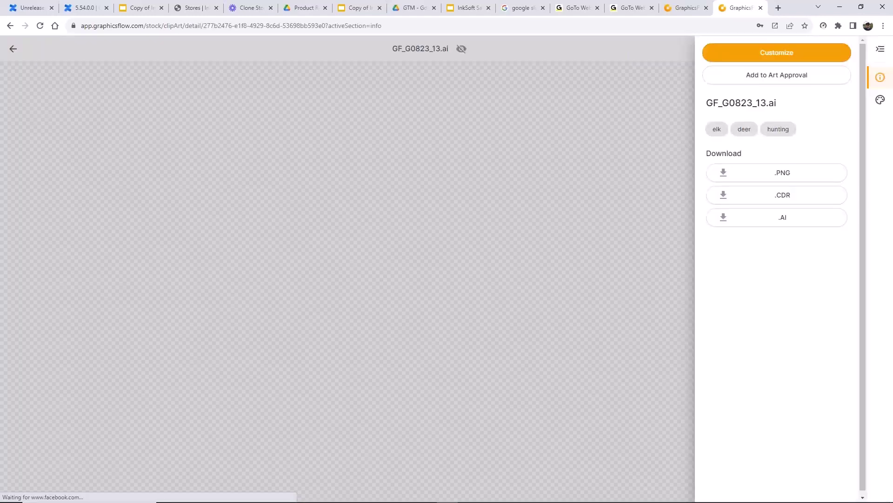
left_click(13, 49)
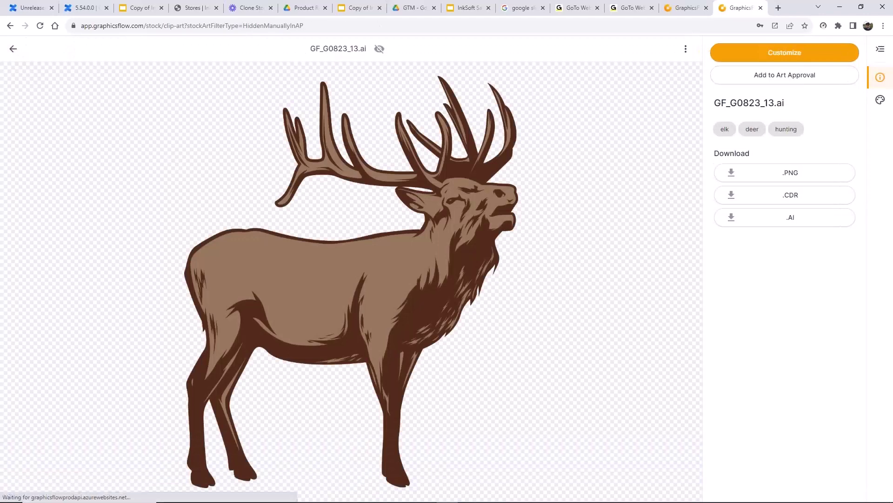
- Set the elk clip art to Show in Art Portal and switch the filter to All Clip Art
left_click(311, 227)
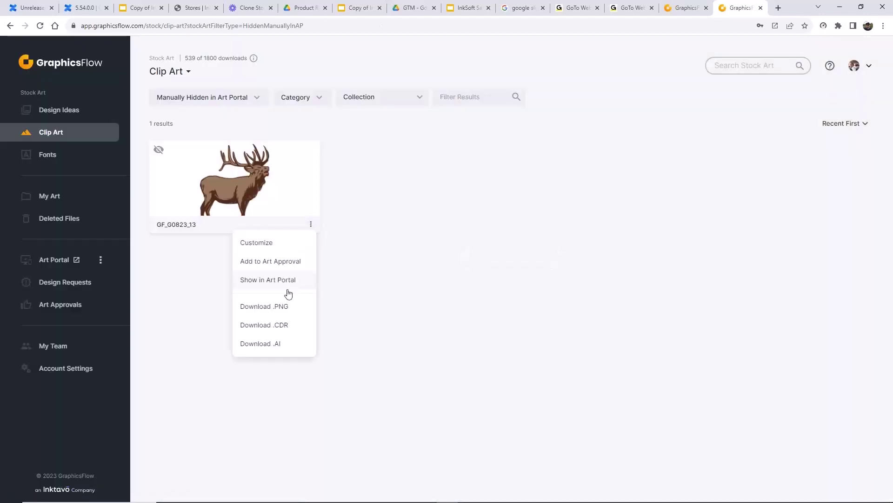
left_click(281, 282)
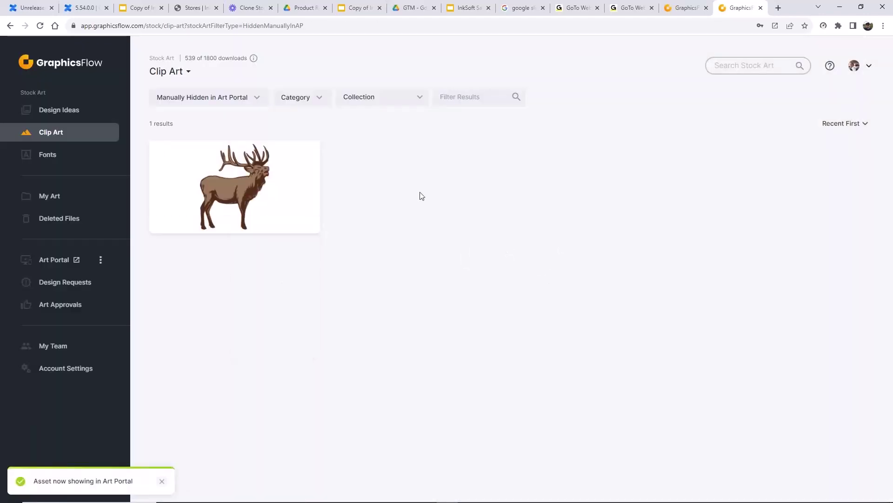
left_click(258, 100)
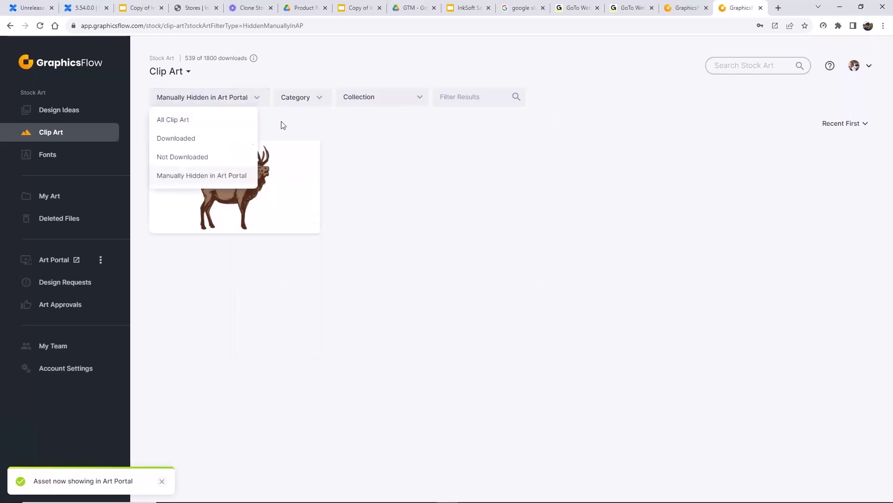
left_click(191, 121)
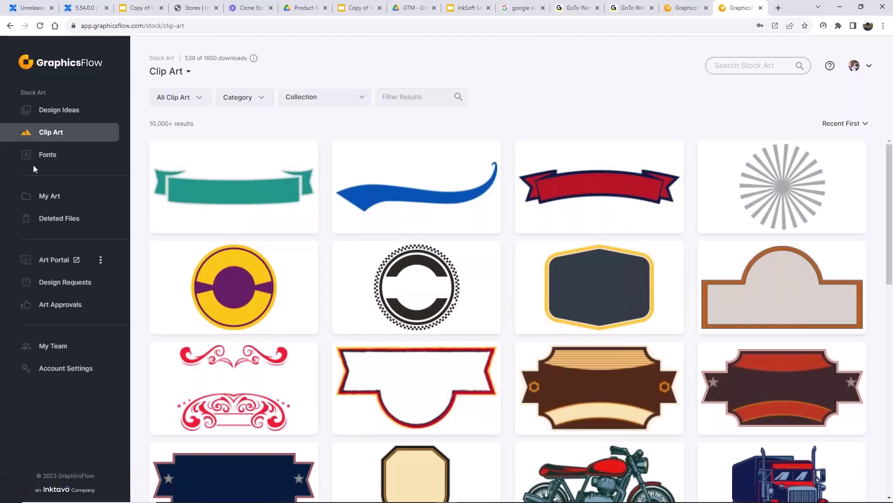
- Download all stock fonts and open GraphicsFlowFonts_09-01-23.zip from Chrome's downloads list
left_click(49, 158)
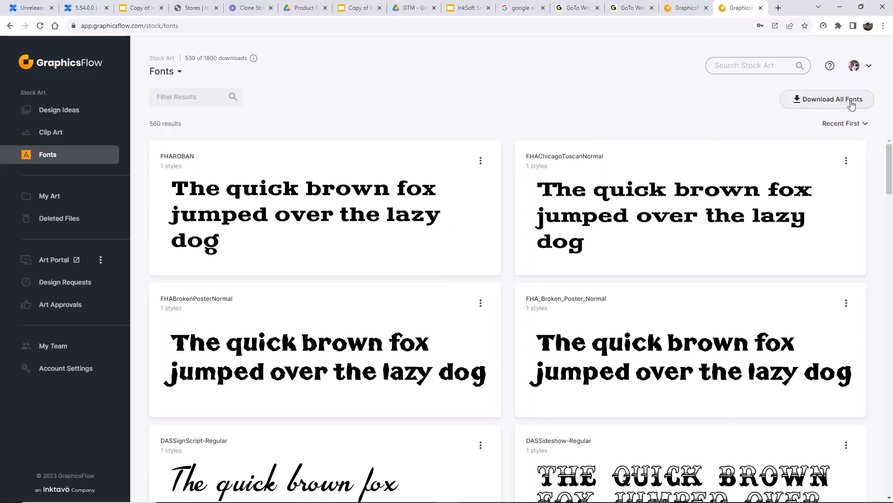
left_click(851, 104)
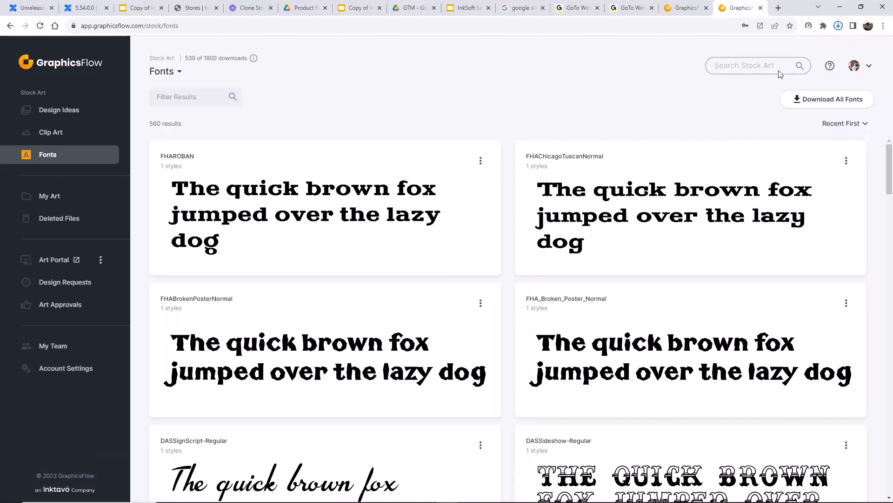
left_click(839, 26)
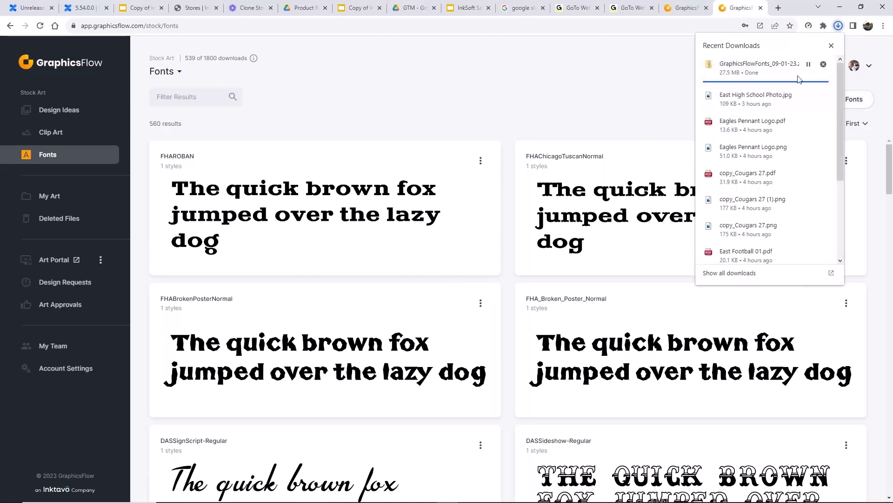
left_click(755, 66)
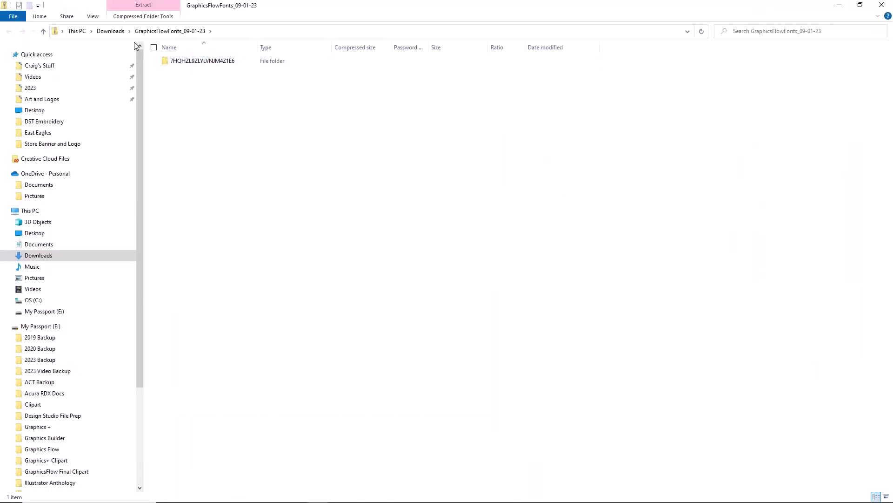
- Extract GraphicsFlowFonts_09-01-23.zip into its suggested Downloads folder and open the new folder
left_click(114, 31)
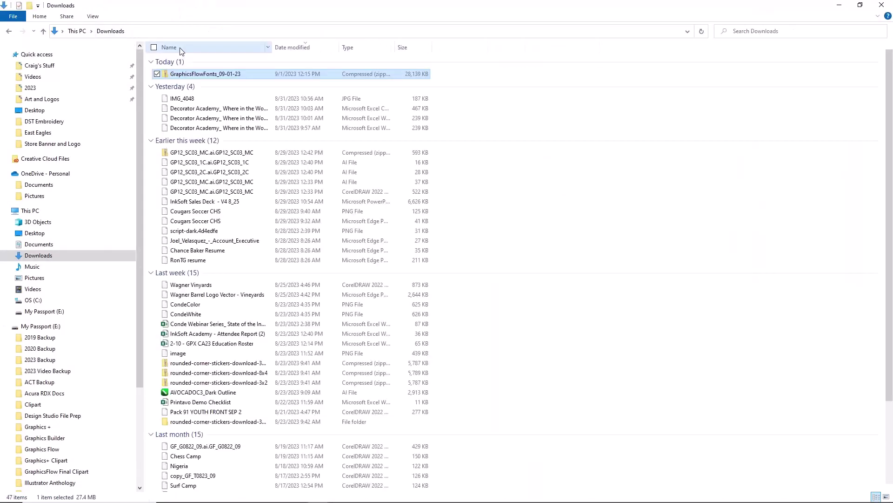
right_click(213, 76)
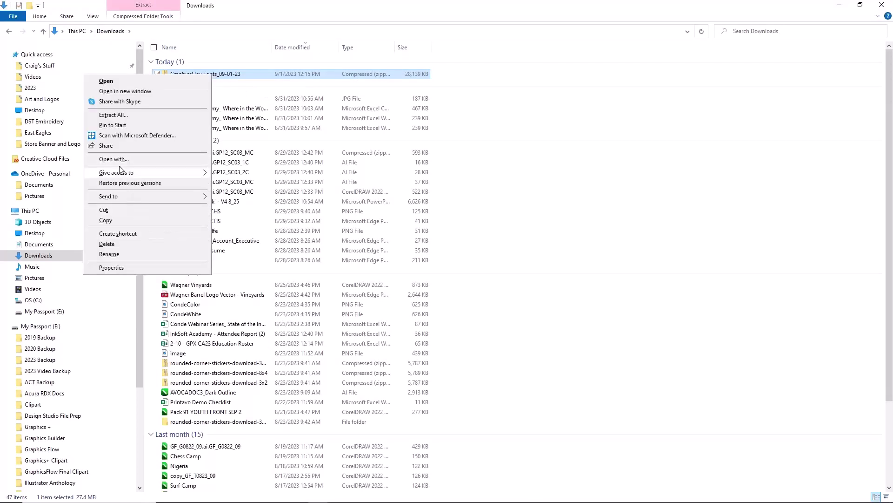
left_click(122, 115)
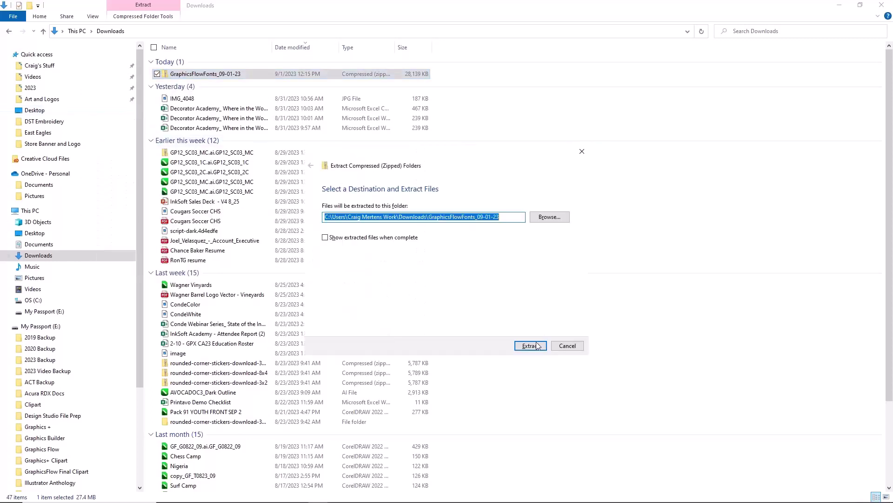
left_click(537, 347)
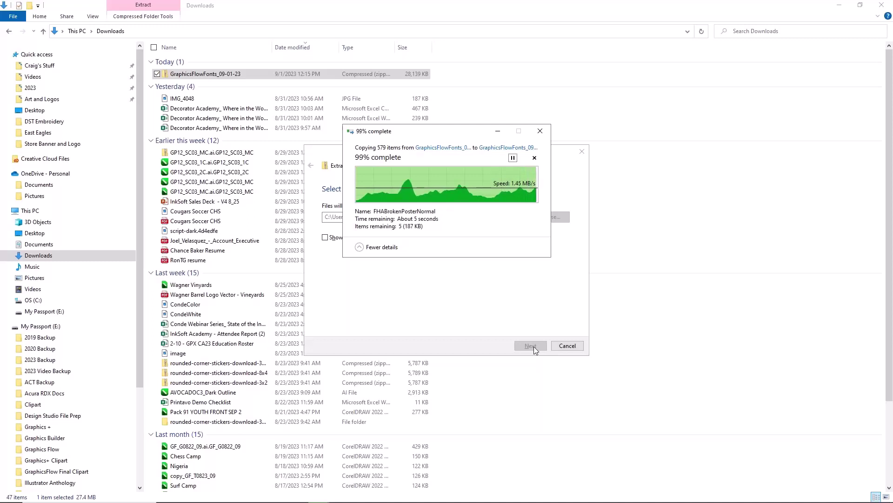
left_click(569, 346)
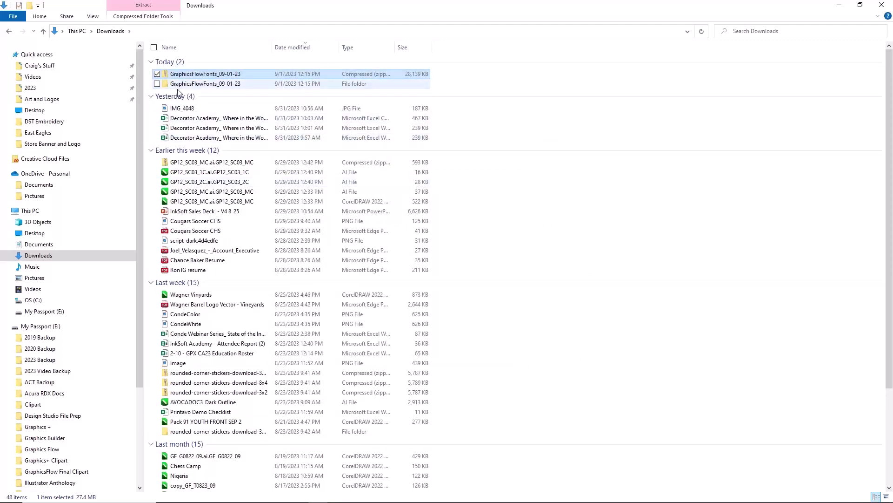
double_click(182, 86)
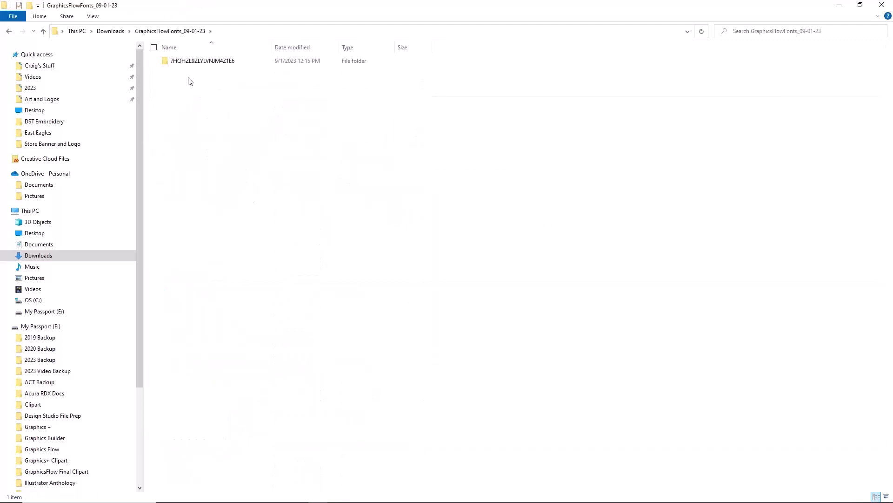
- Search the extracted folder for *.ttf and select all 439 TrueType font results
left_click(749, 32)
key("ctrl+f")
type("*")
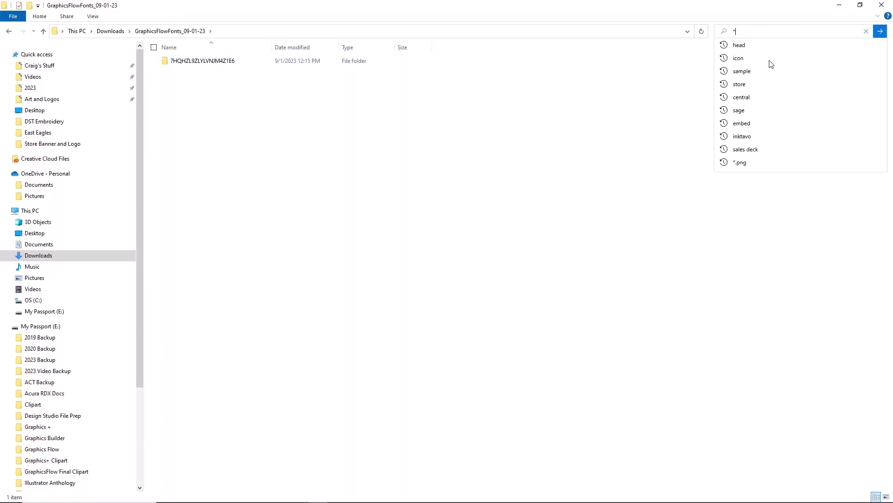
type(".")
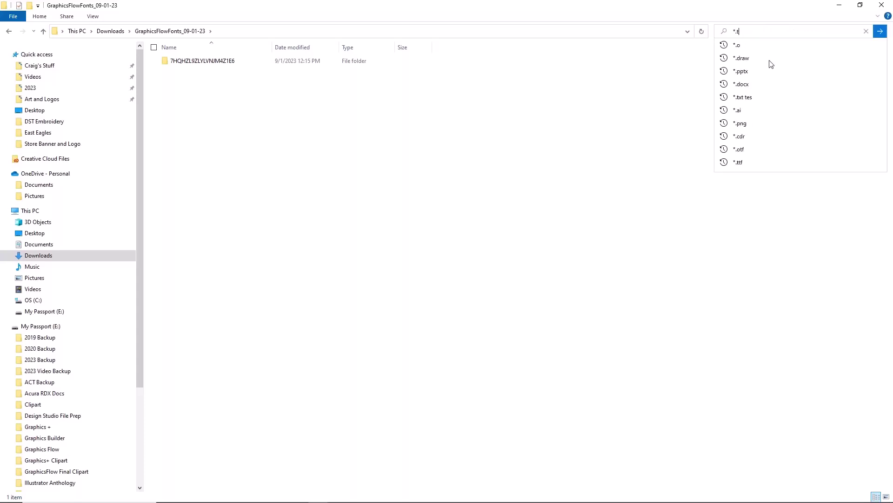
type("ttf")
key("Return")
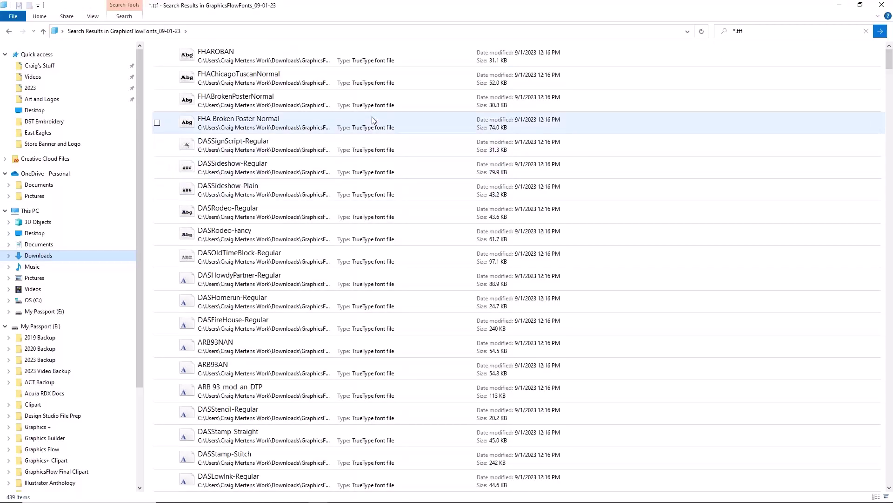
key("ctrl+a")
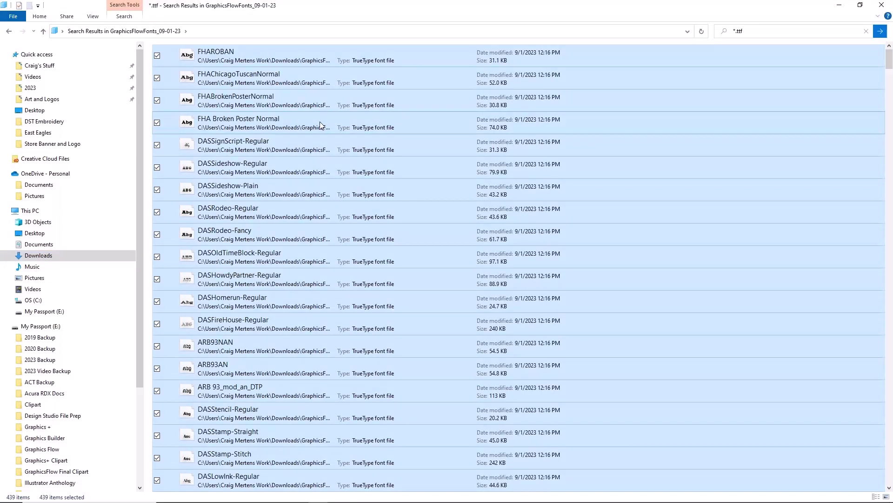
- Install the selected fonts, skipping all already-installed ones, then go back to the folder
right_click(320, 125)
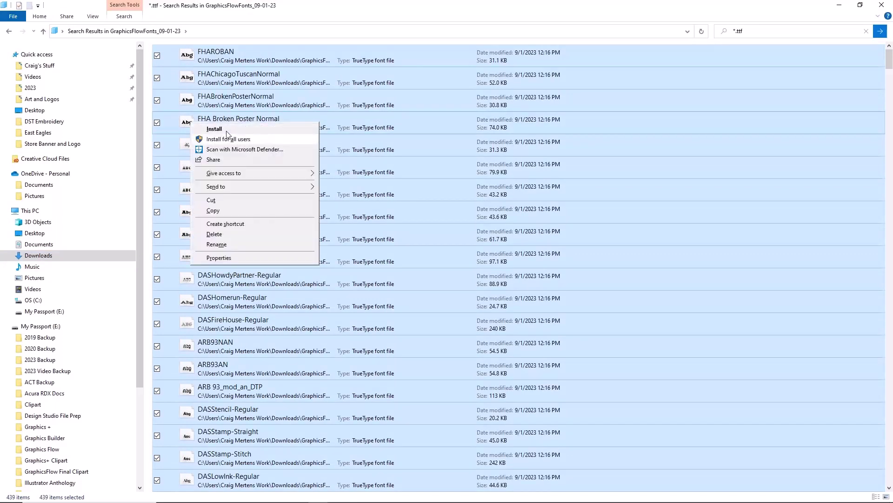
left_click(256, 133)
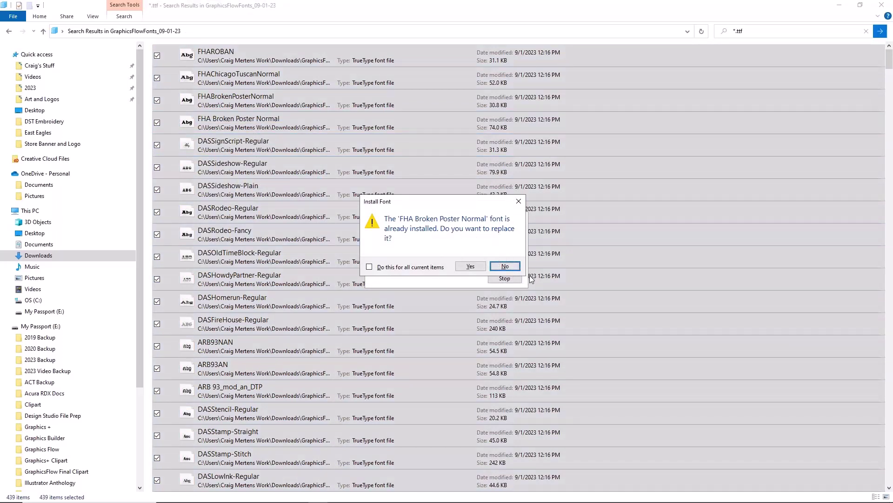
left_click(370, 268)
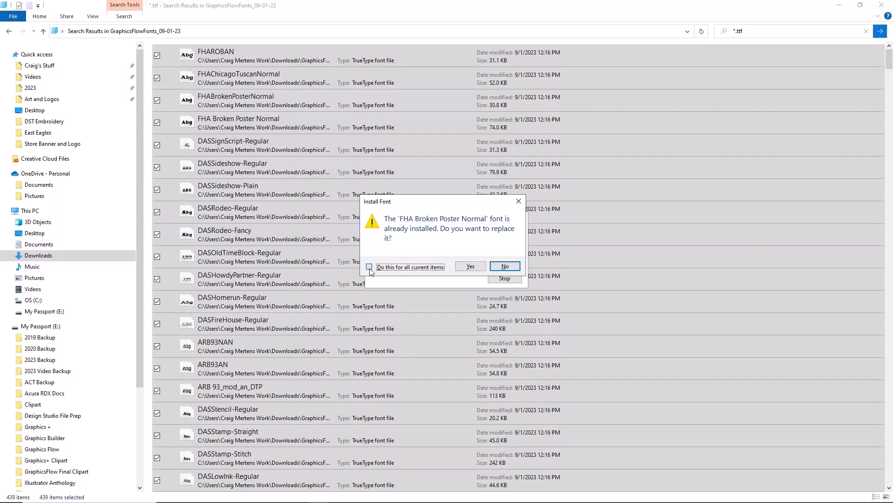
left_click(504, 266)
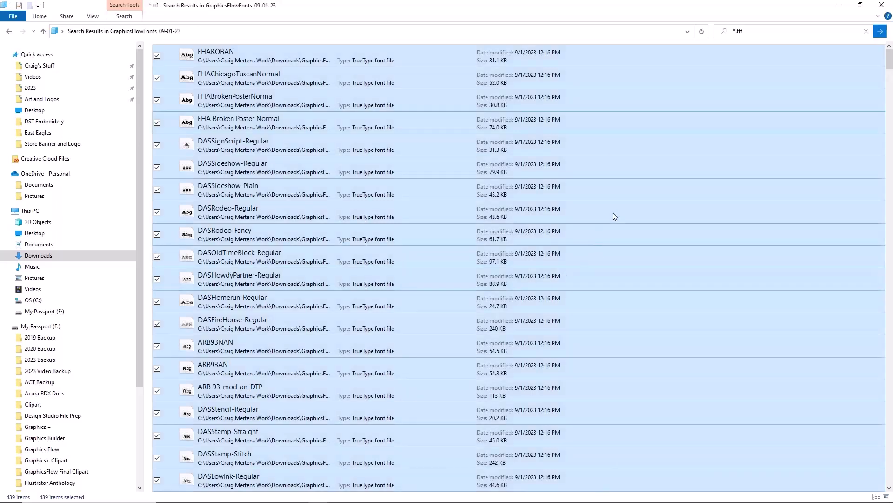
left_click(11, 29)
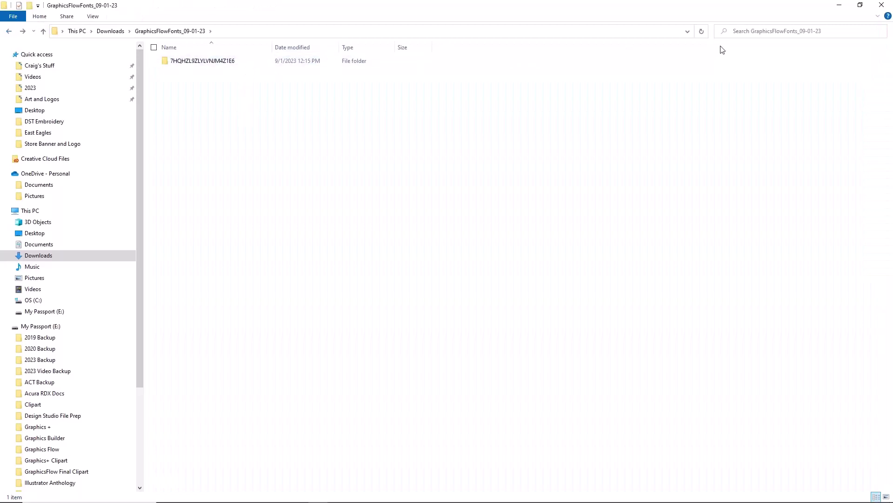
- Search for *.otf, select all 120 OpenType font results, then go back to Downloads
left_click(757, 31)
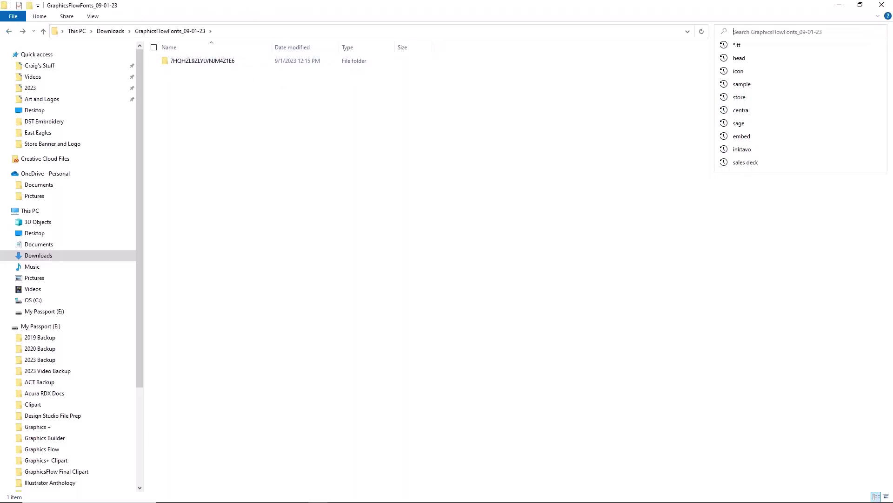
type("*")
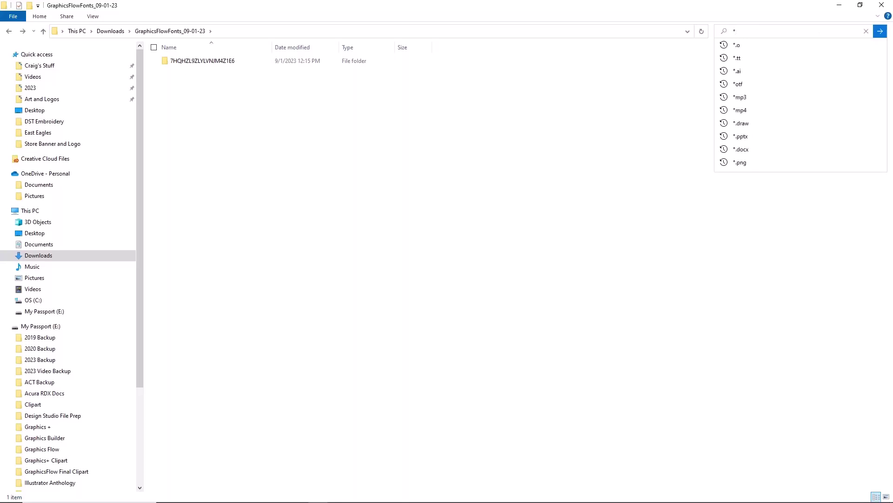
type(".otf")
key("Return")
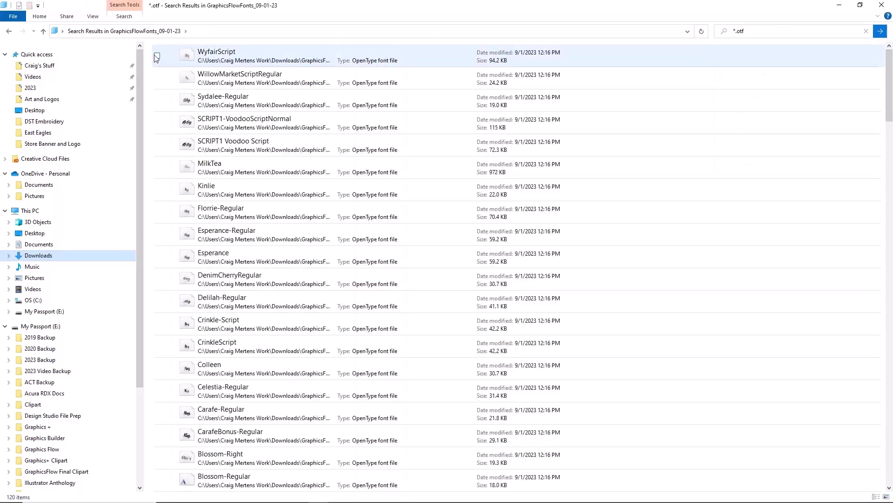
key("ctrl+a")
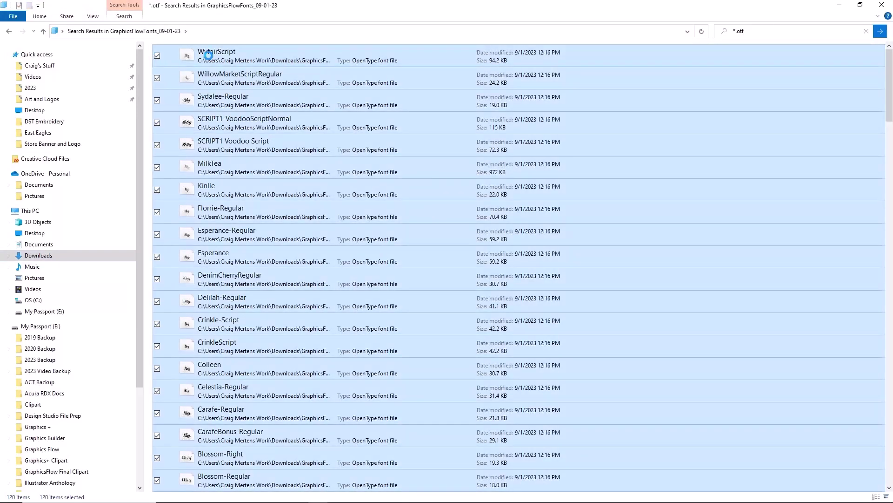
right_click(208, 55)
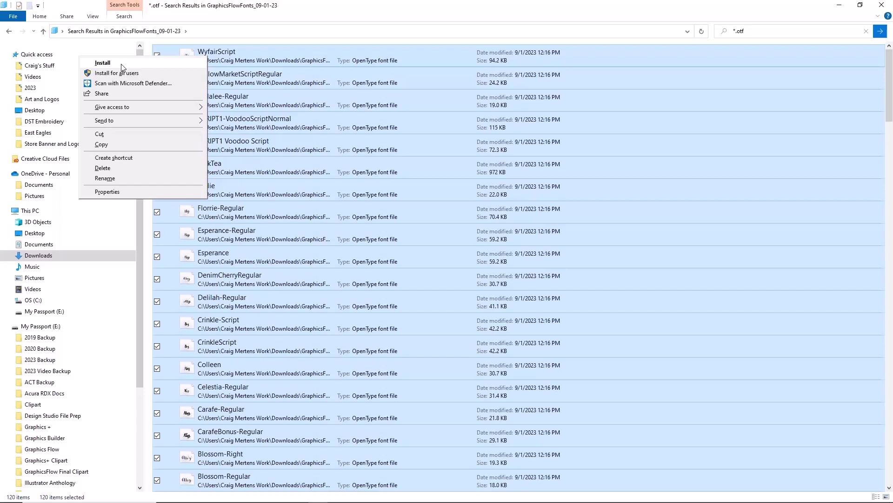
left_click(9, 31)
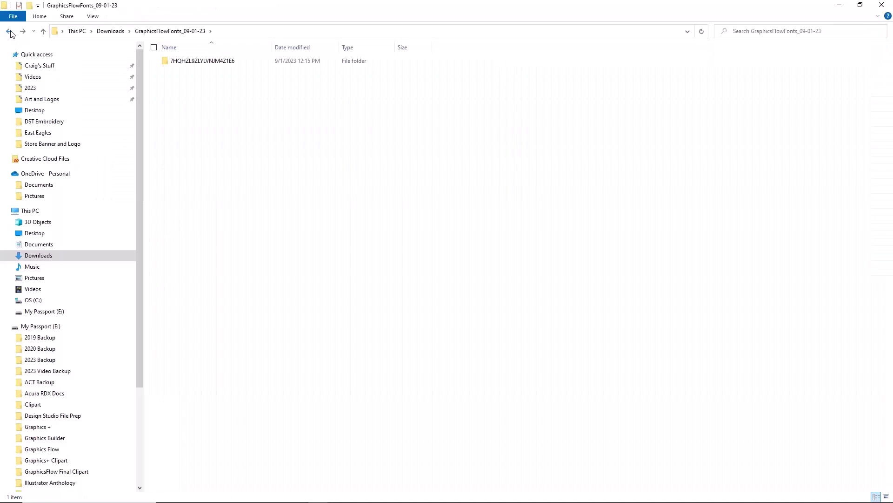
left_click(10, 31)
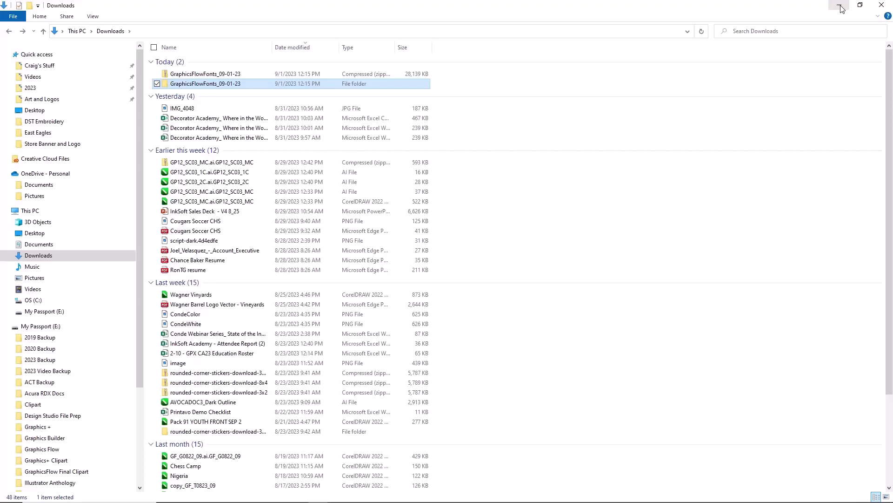
- Minimize File Explorer and show GraphicsFlow's My Art page with its 47 folders
left_click(840, 7)
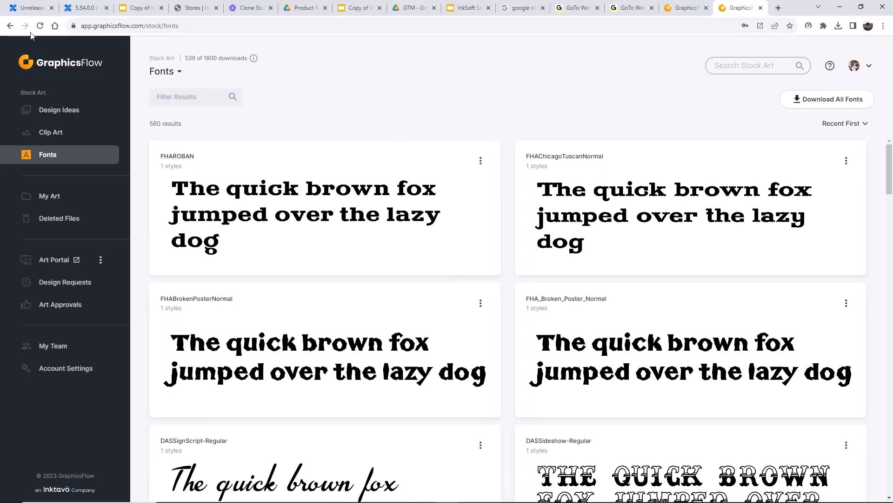
left_click(57, 201)
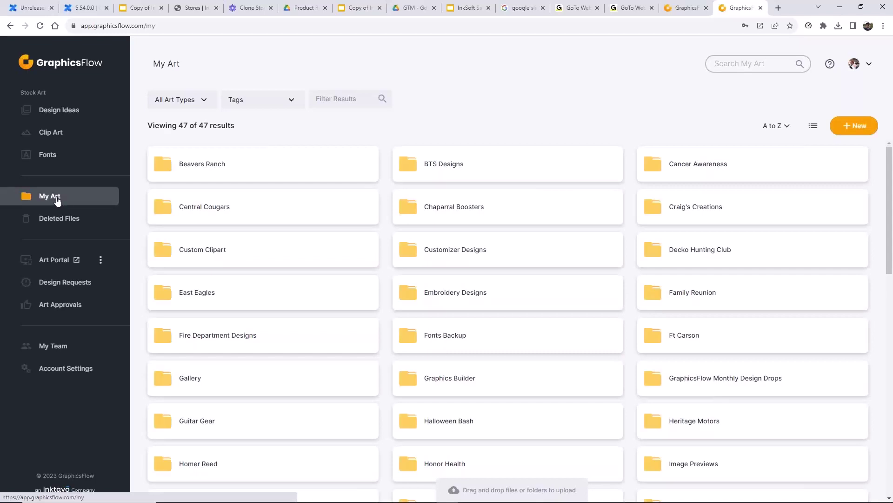
- Open the Beavers Ranch folder and scroll to the bottom row of its 10 art files
left_click(225, 168)
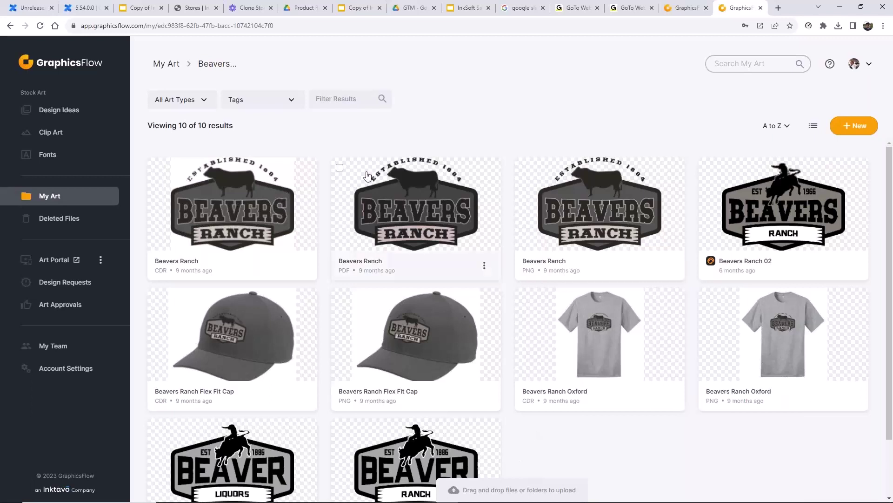
scroll(552, 369, "down", 2)
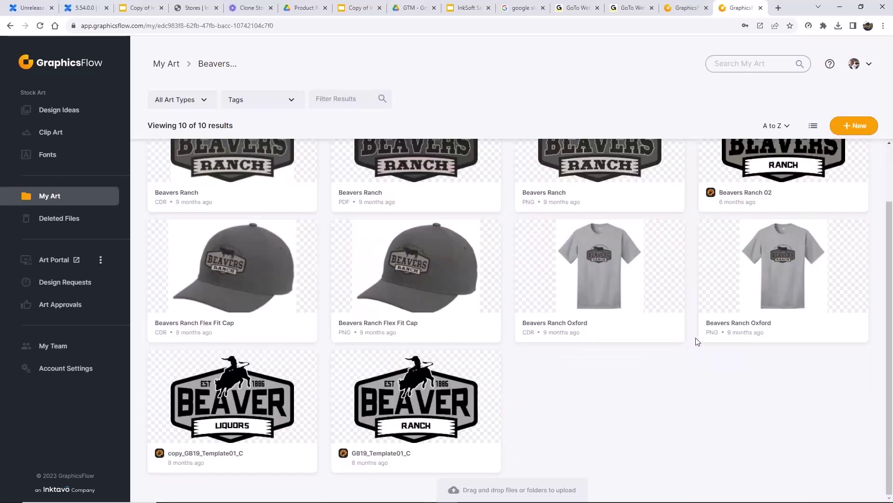
- Delete GB19_Template01_C from Beavers Ranch, then return to the My Art folder list
left_click(339, 360)
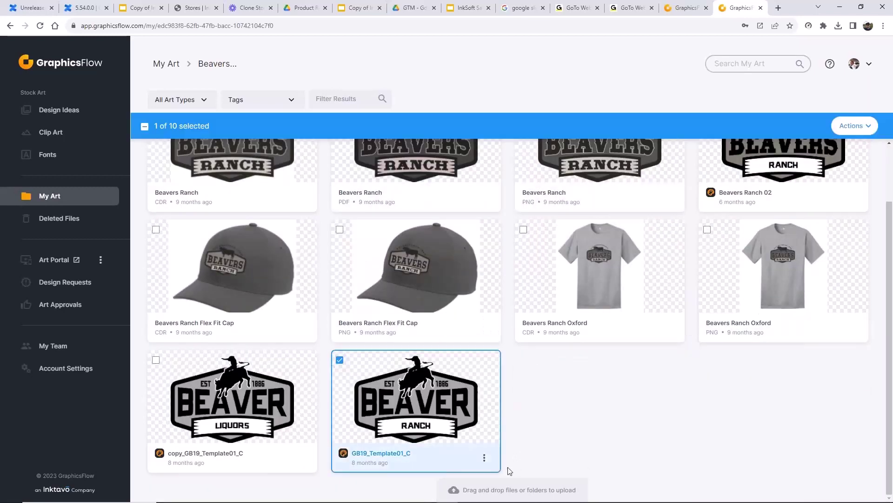
left_click(484, 457)
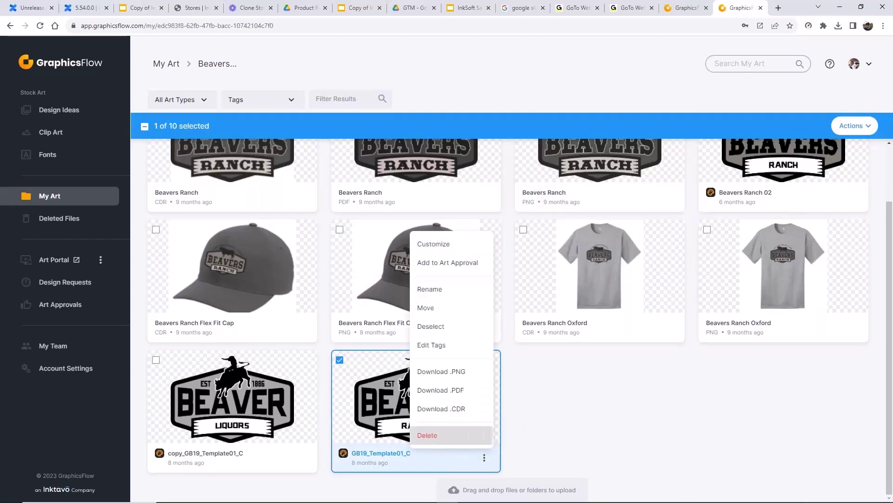
left_click(425, 436)
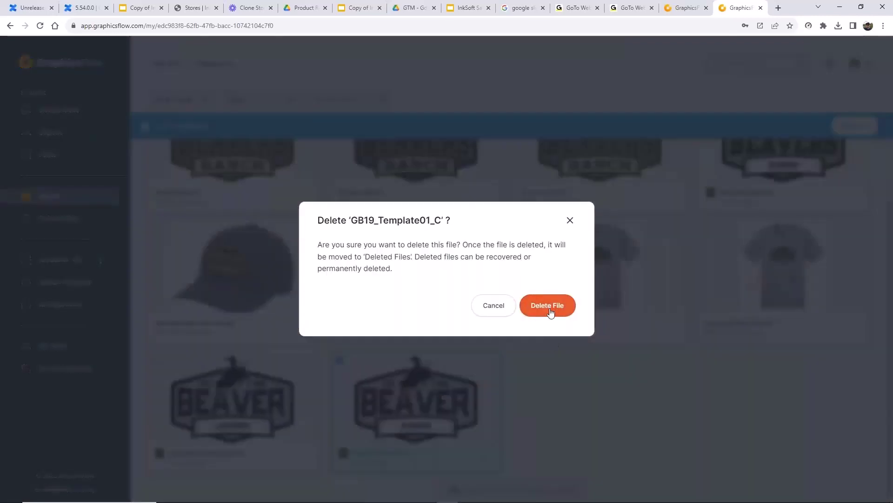
left_click(549, 311)
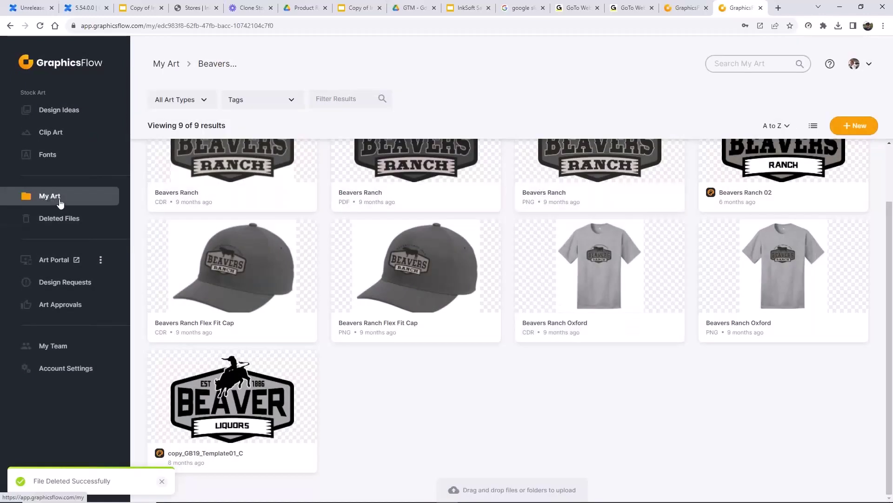
left_click(60, 203)
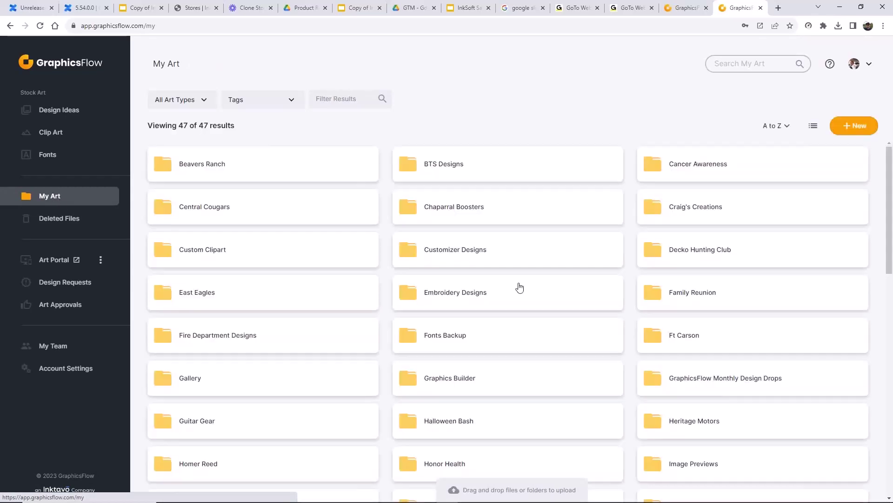
- Open Deleted Files, showing GB19_Template01_C and copy_GF_T0623_30
scroll(454, 208, "down", 5)
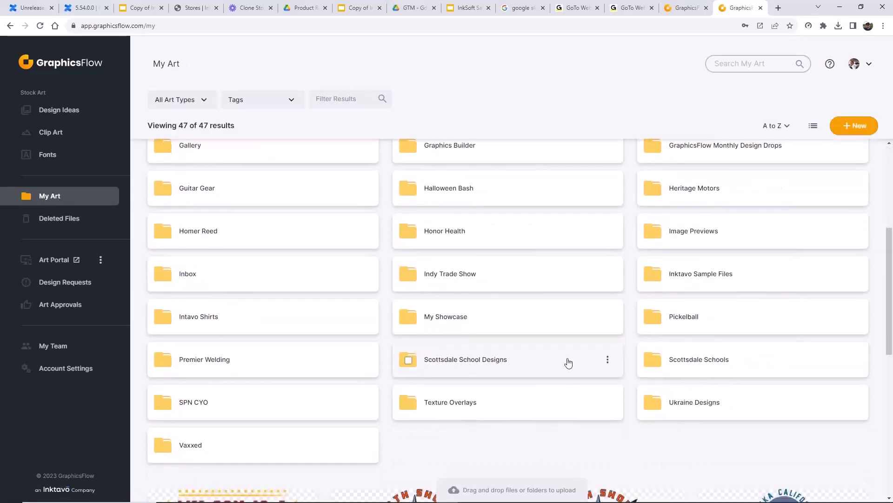
scroll(569, 363, "down", 5)
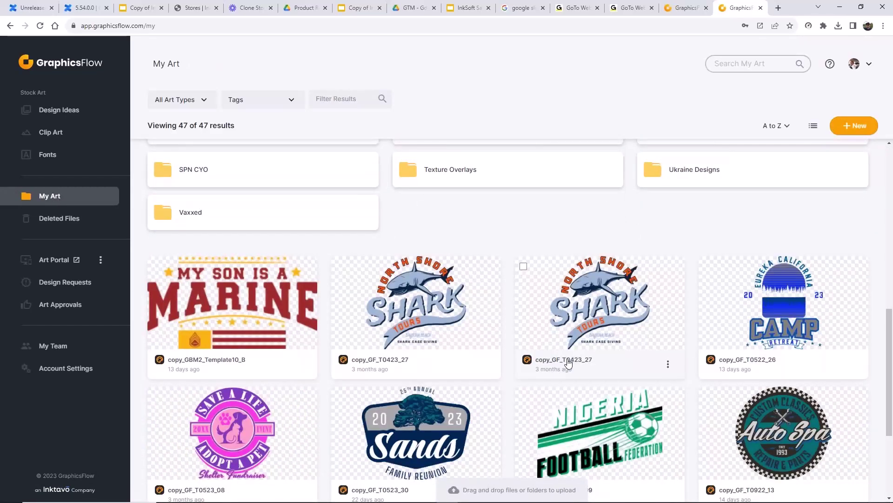
scroll(569, 363, "down", 4)
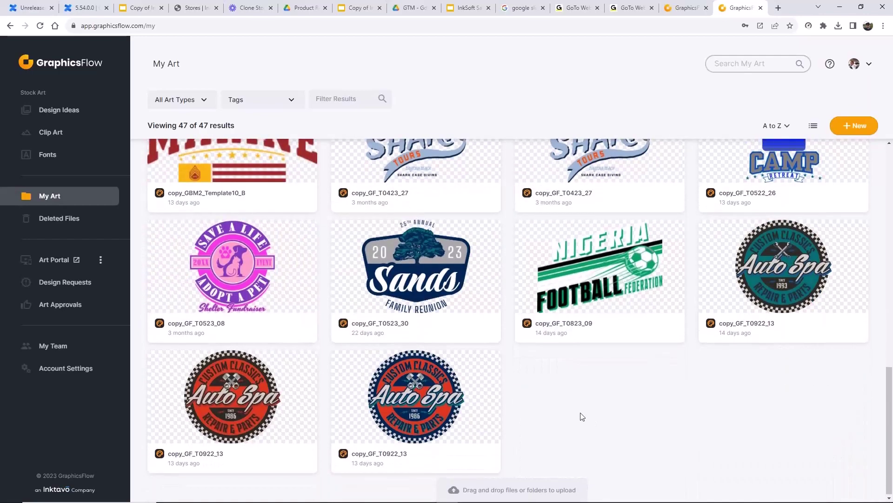
scroll(331, 186, "up", 6)
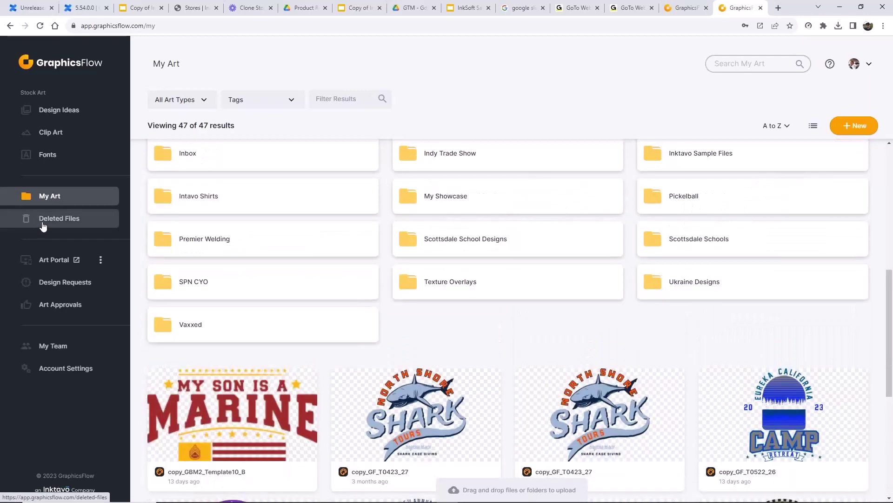
left_click(58, 223)
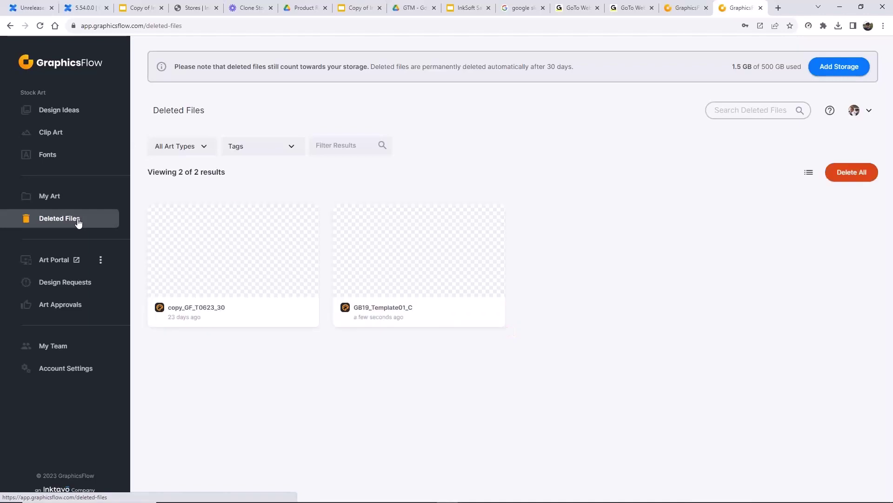
- Switch Deleted Files to list view and choose Recover File for GB19_Template01_C
mouse_move(313, 315)
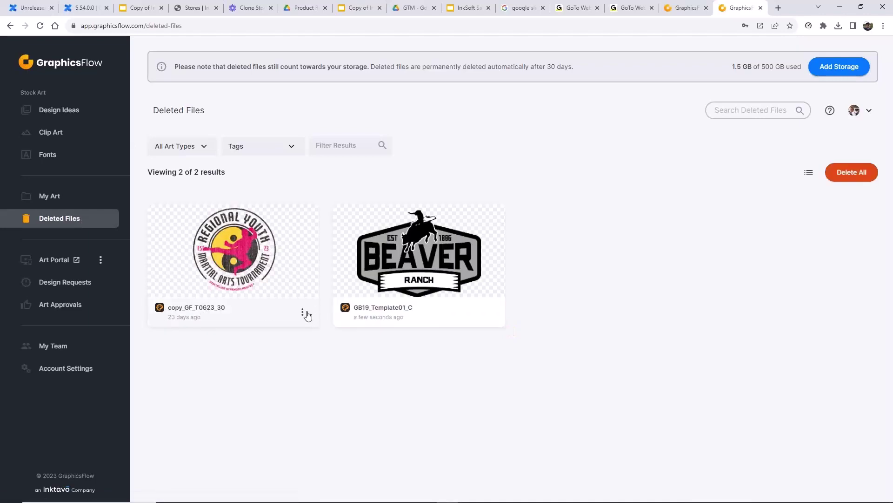
left_click(303, 313)
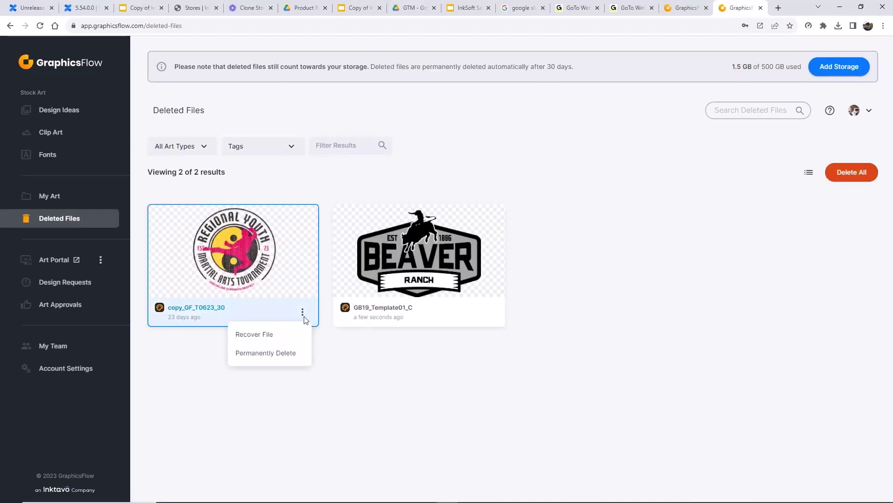
left_click(810, 173)
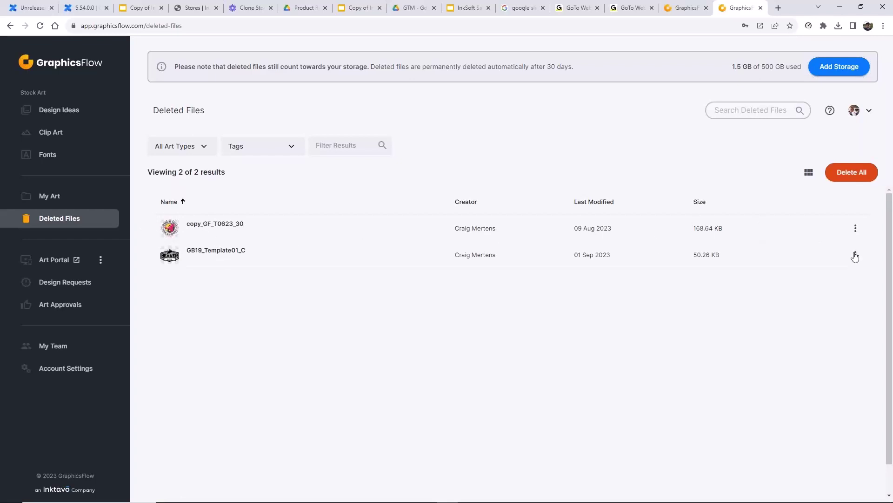
left_click(855, 255)
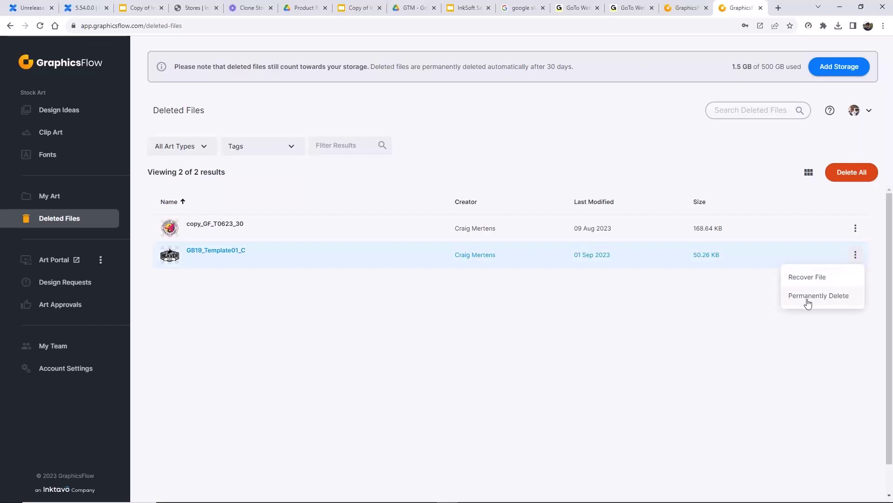
left_click(810, 278)
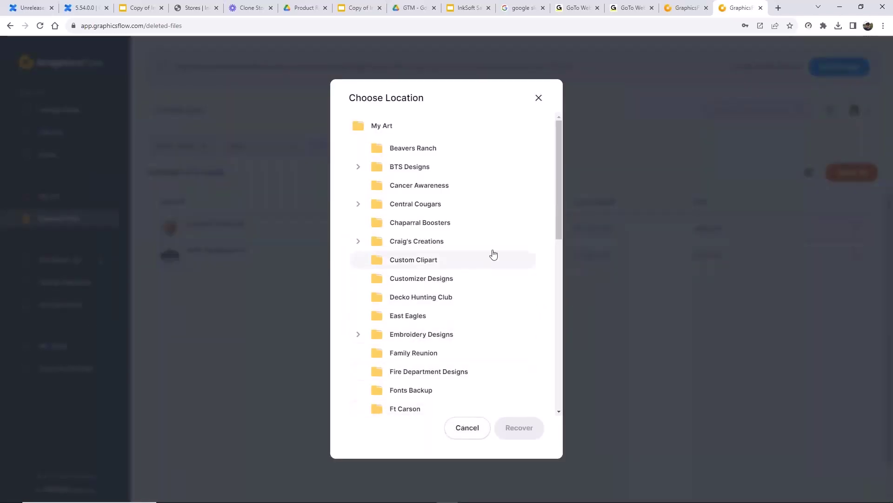
- Recover GB19_Template01_C into the Beavers Ranch folder
left_click(419, 154)
left_click(519, 429)
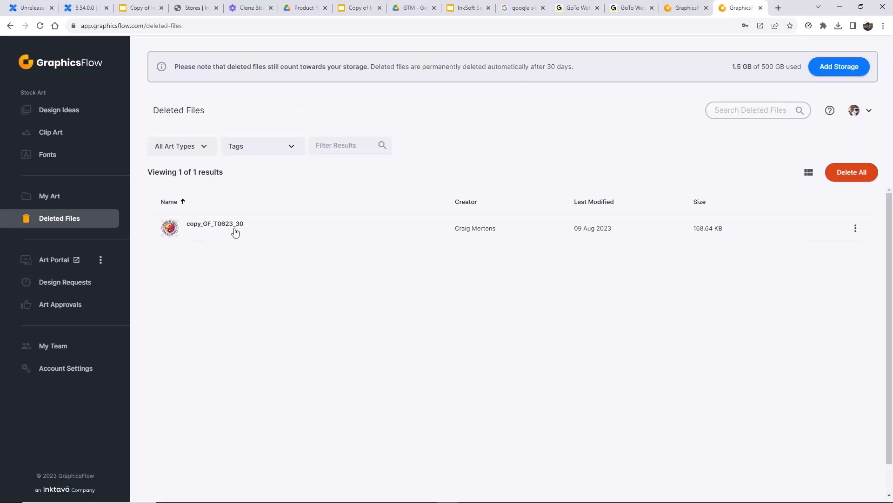
- Clear the Deleted Files search and view copy_GF_T0623_30 as a thumbnail grid
left_click(751, 110)
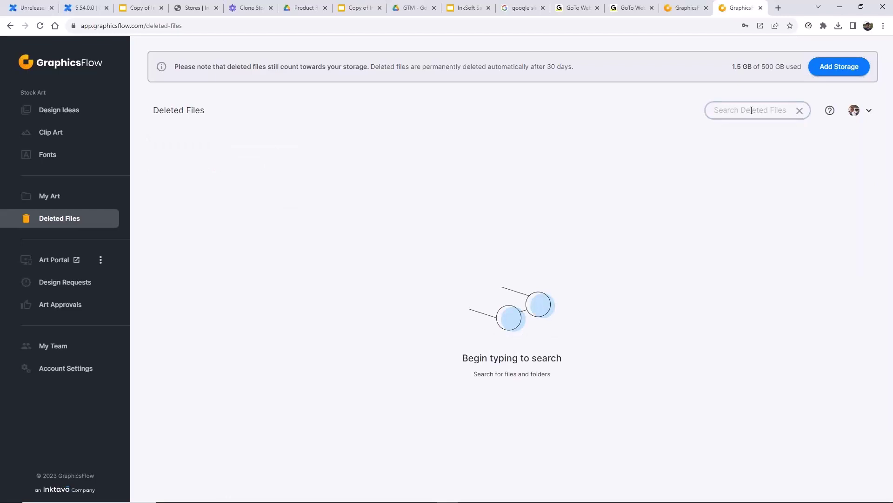
left_click(799, 111)
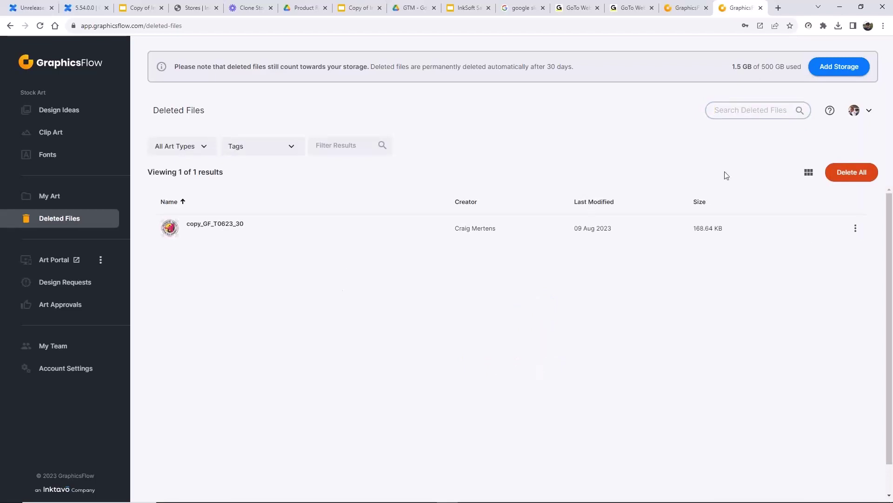
left_click(808, 172)
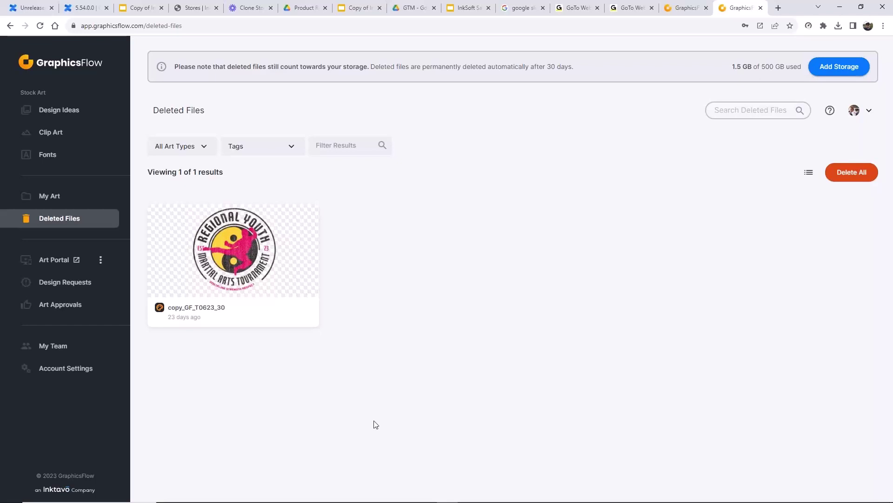
mouse_move(296, 291)
mouse_move(229, 237)
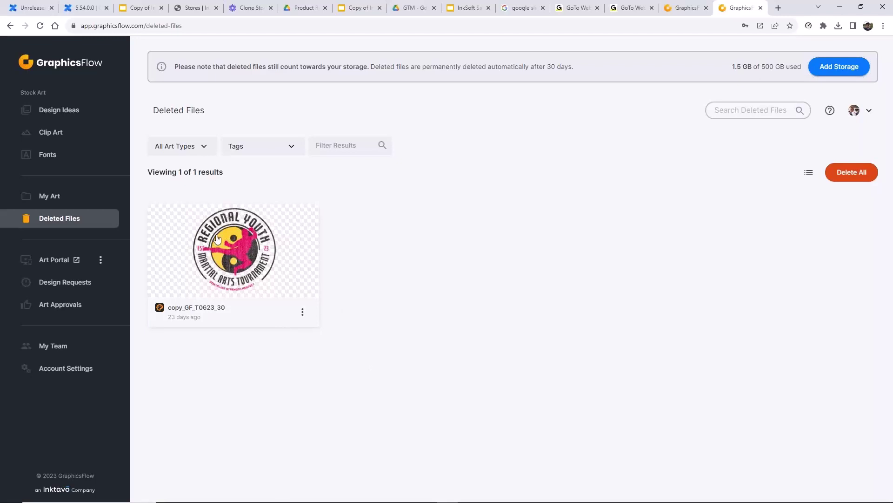
left_click(222, 265)
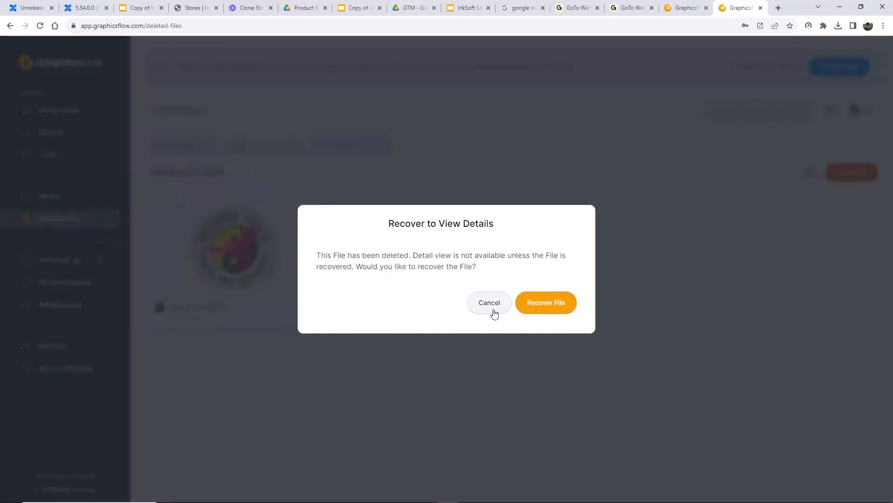
left_click(489, 309)
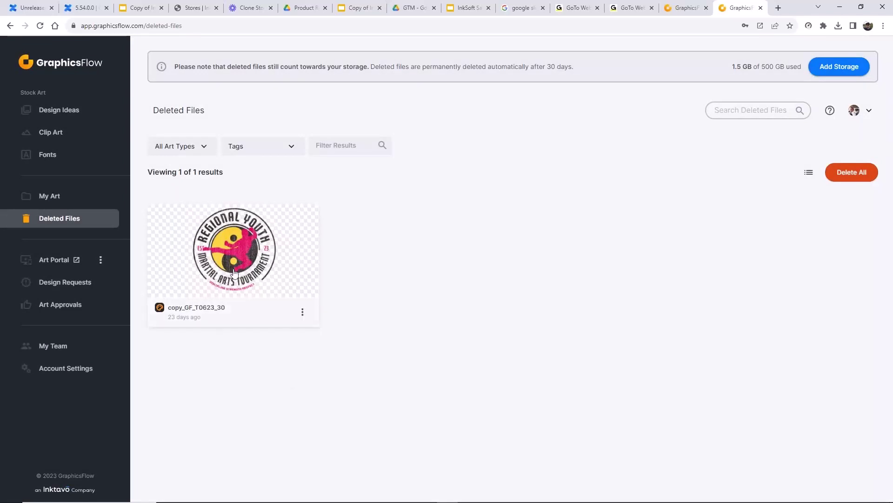
- Reopen Beavers Ranch from My Art in list view, showing its 10 files
left_click(62, 201)
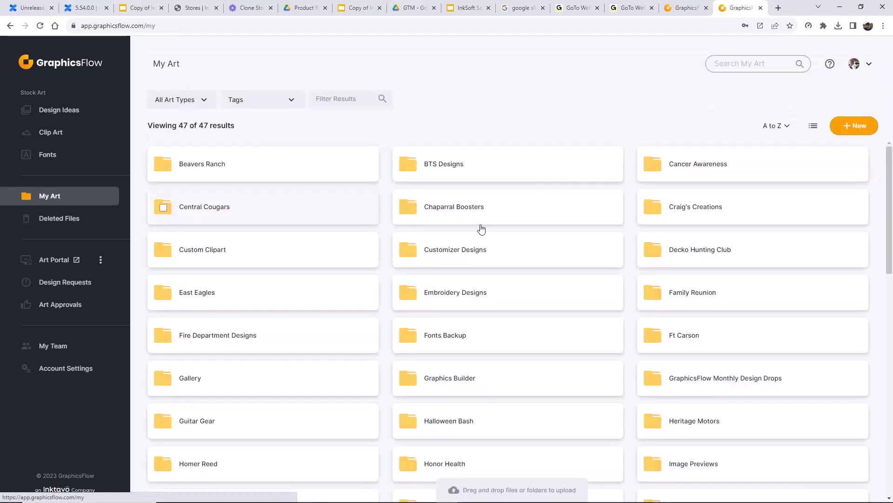
left_click(209, 168)
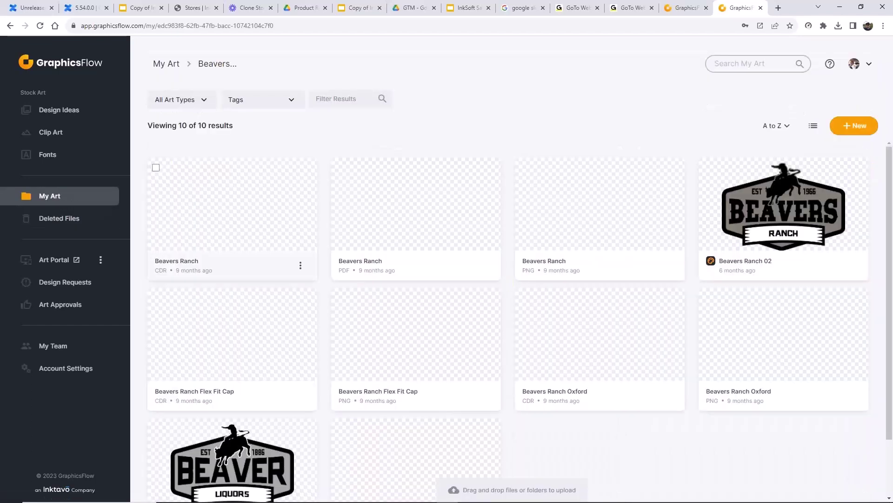
left_click(813, 125)
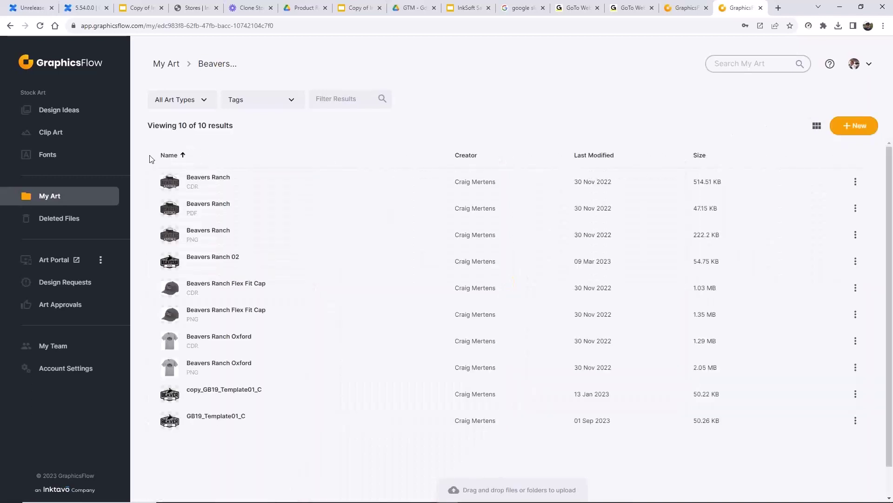
left_click(145, 155)
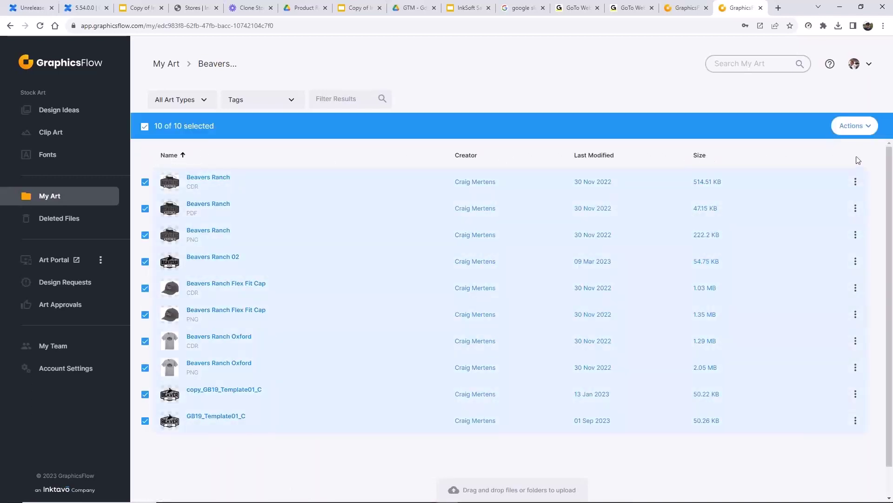
left_click(868, 128)
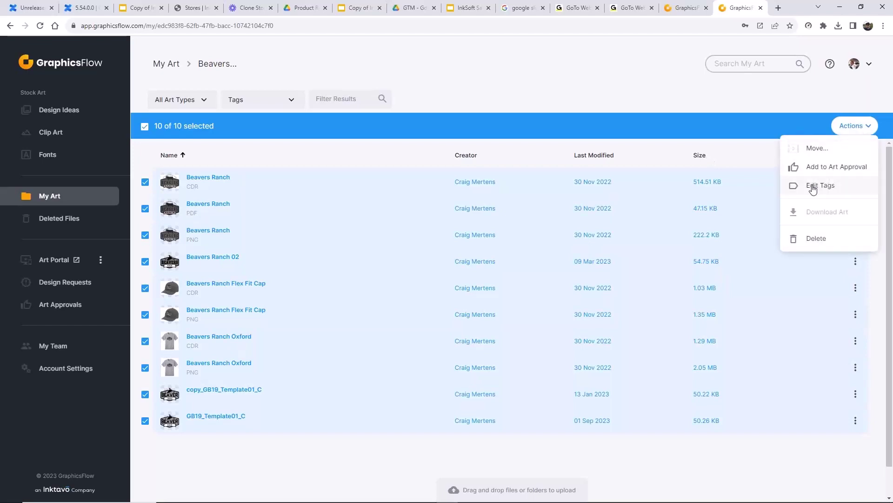
left_click(813, 186)
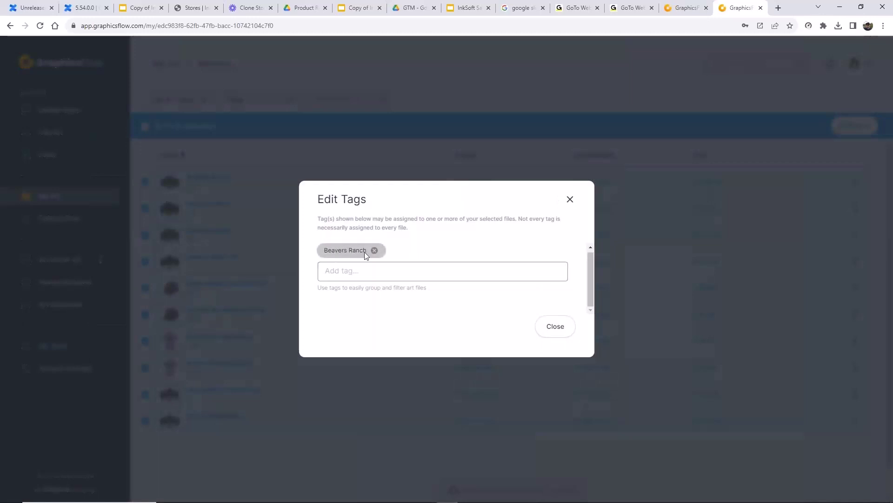
left_click(570, 200)
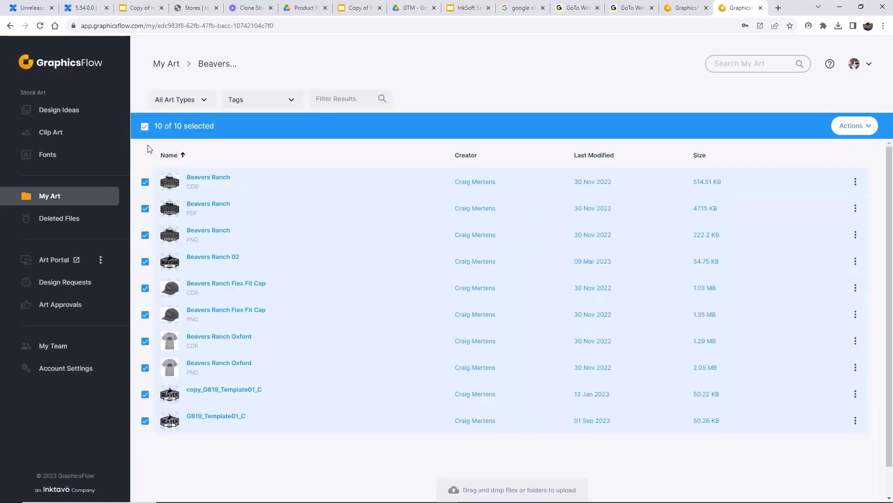
left_click(145, 126)
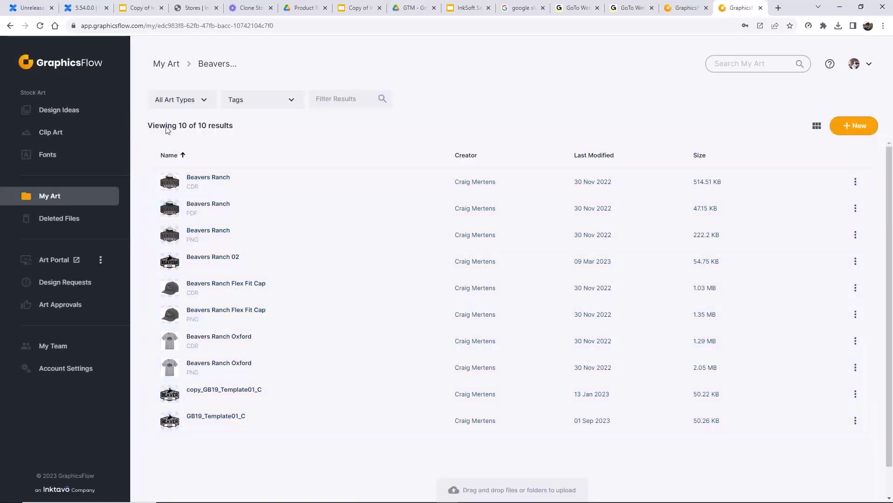
- Filter My Art by 'beaver' and open the Beavers Ranch PNG's detail page
left_click(349, 98)
type("beaver")
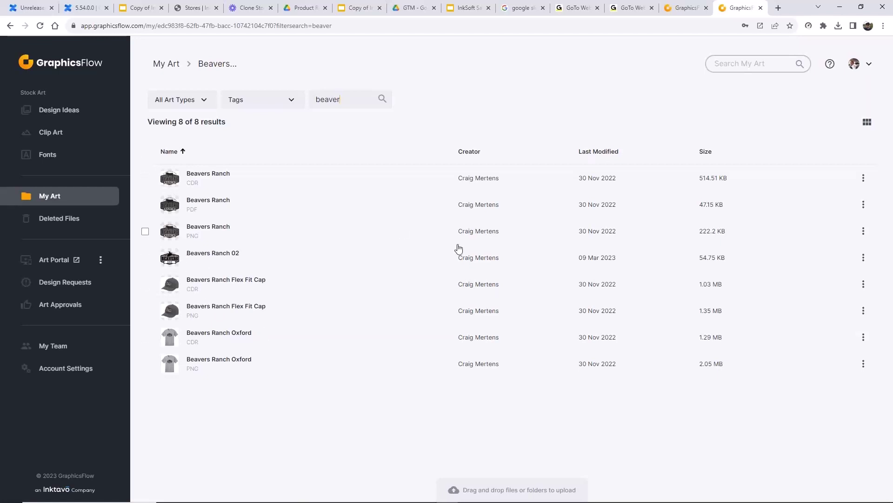
left_click(178, 234)
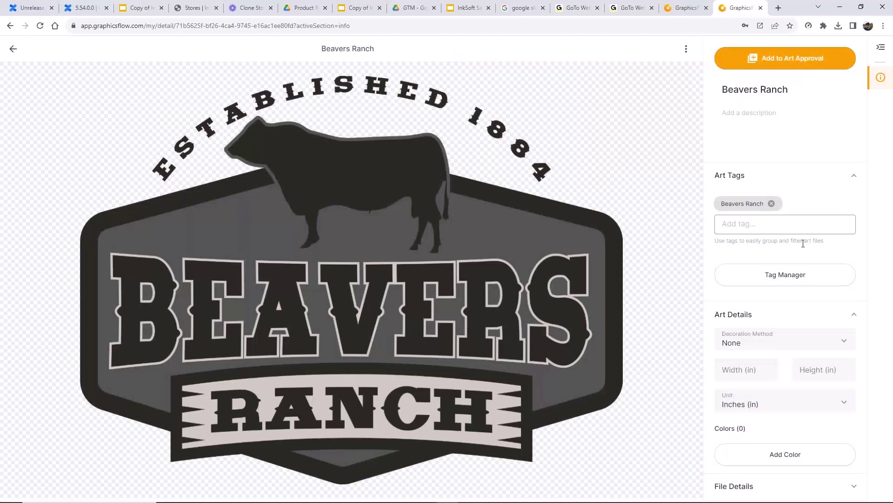
- Choose Direct to Garment as decoration method and add one unnamed colour entry
left_click(827, 348)
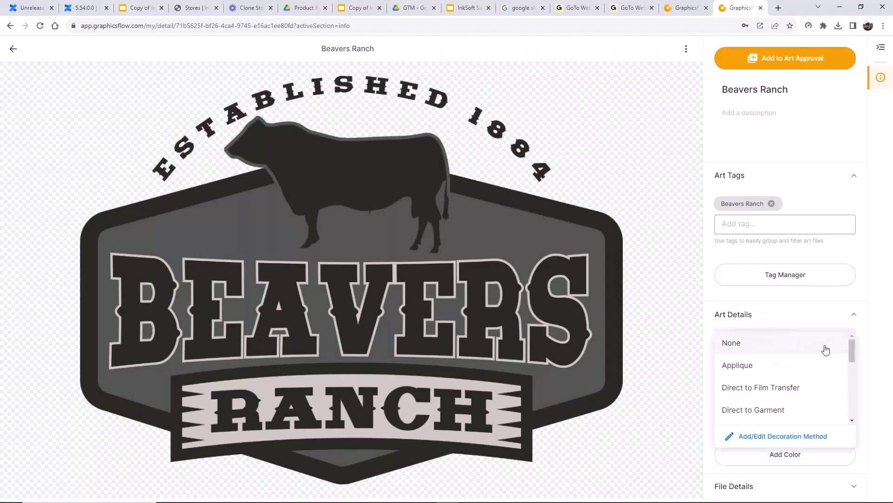
left_click(746, 410)
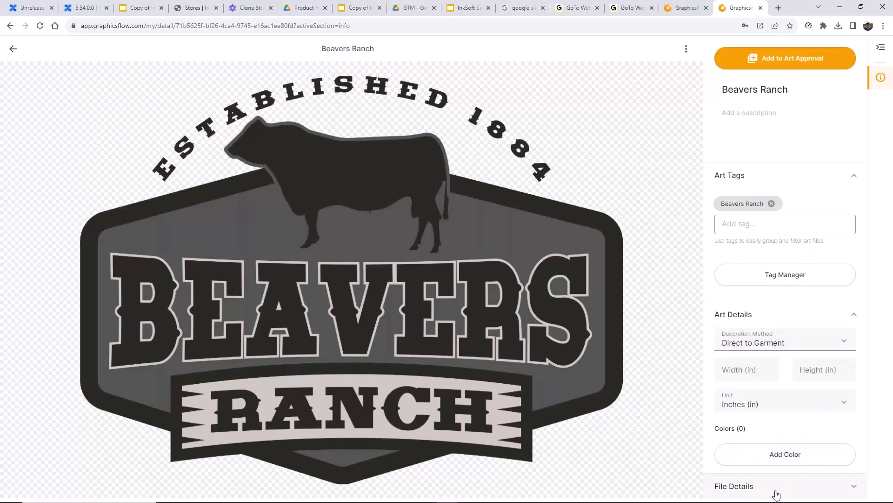
left_click(766, 459)
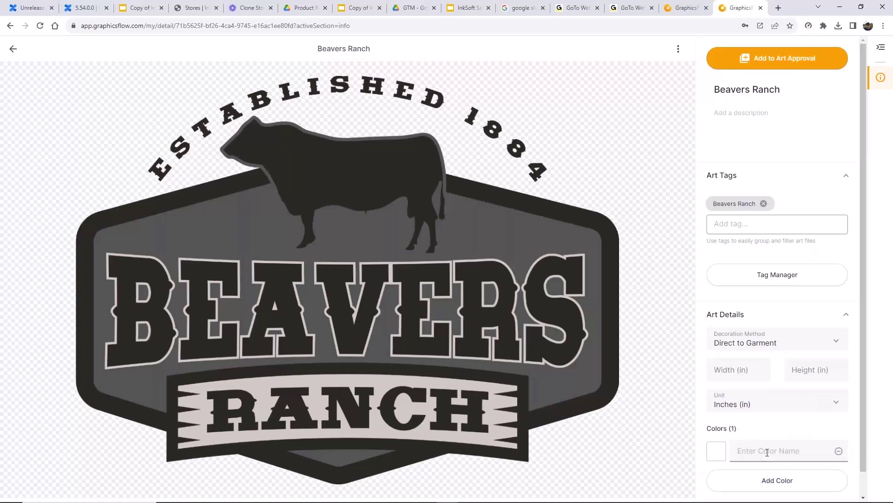
left_click(725, 452)
scroll(756, 446, "down", 1)
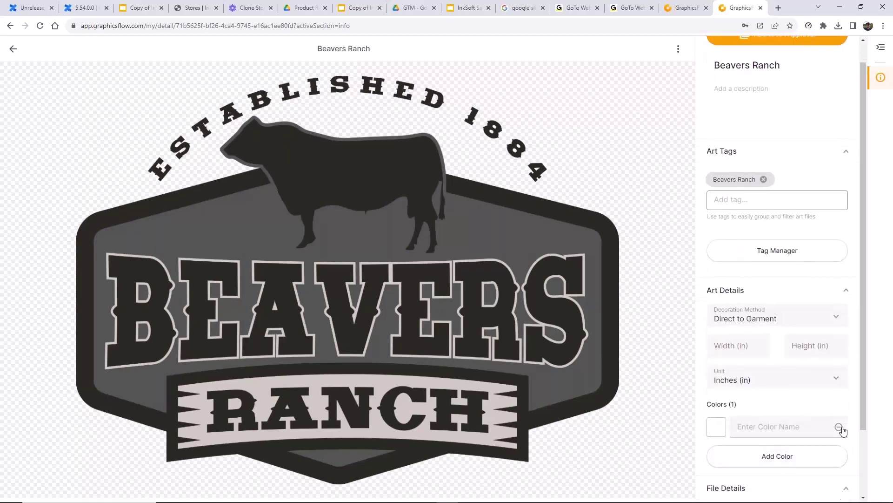
scroll(841, 429, "down", 2)
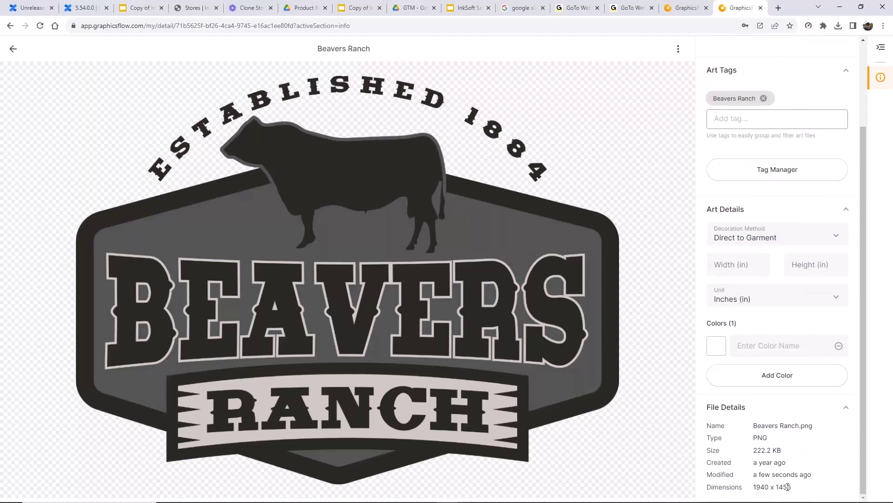
scroll(778, 374, "up", 3)
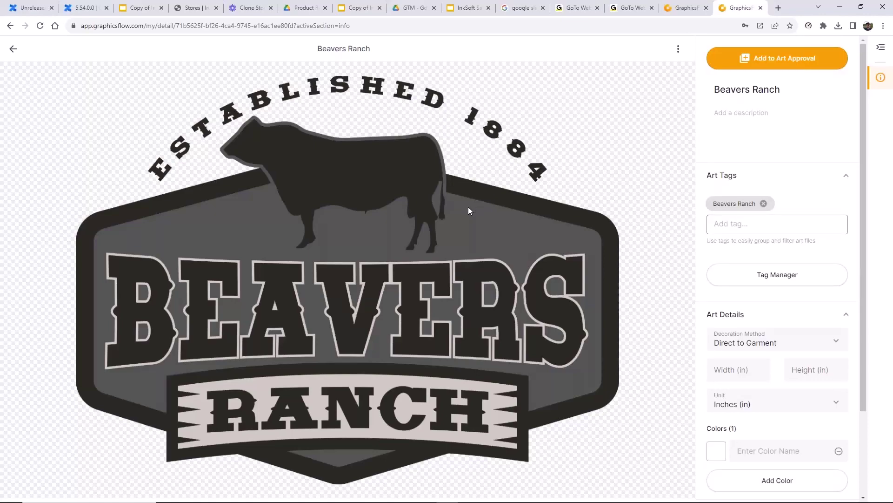
- Return to the beaver-filtered My Art files in list view and select all eight
left_click(13, 49)
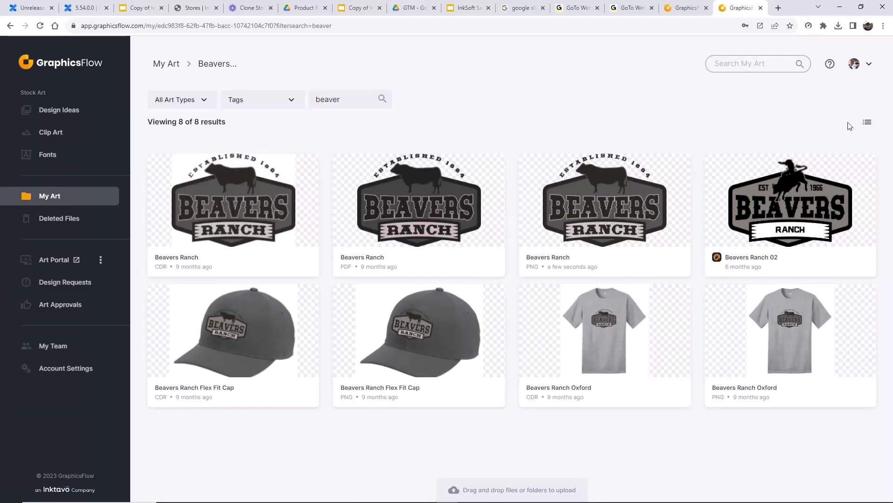
left_click(867, 121)
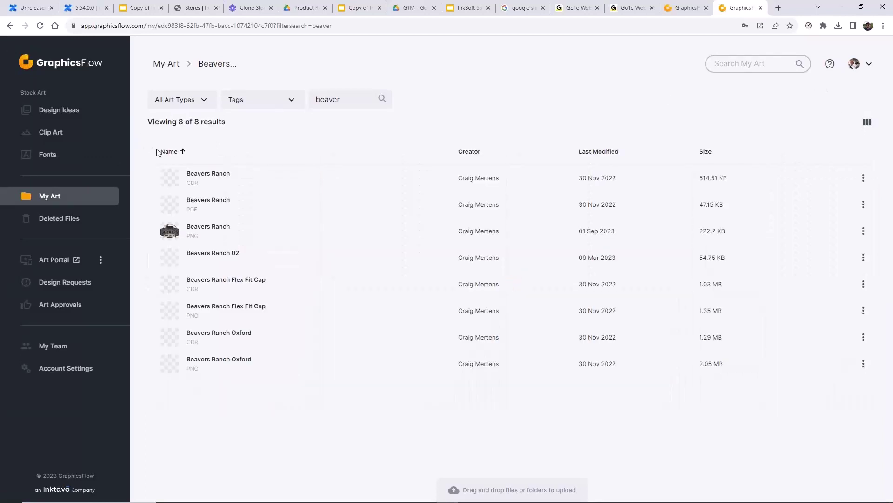
left_click(144, 153)
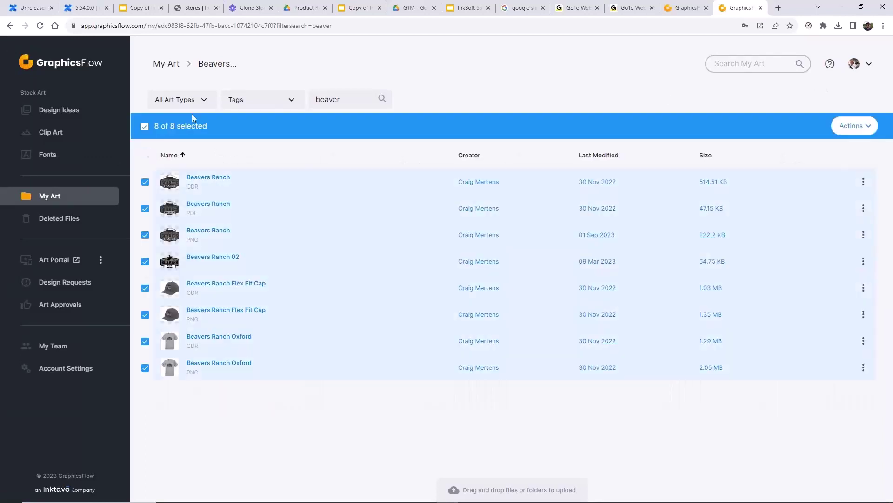
left_click(866, 125)
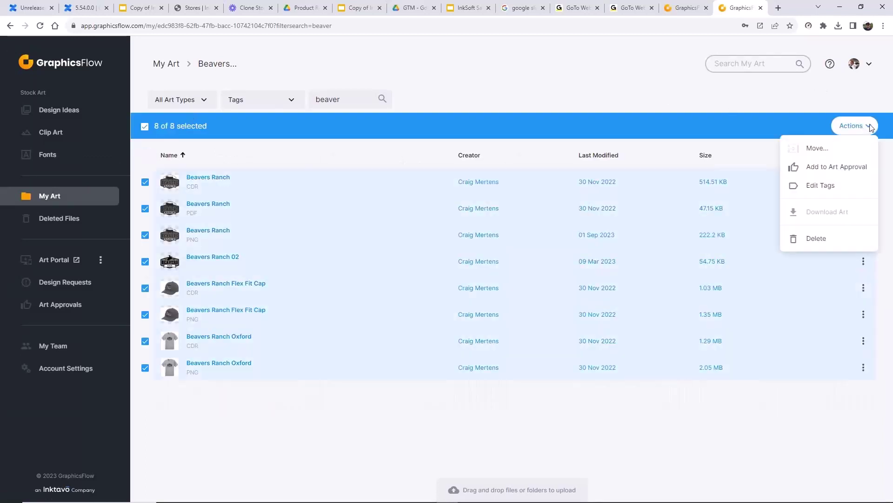
left_click(272, 426)
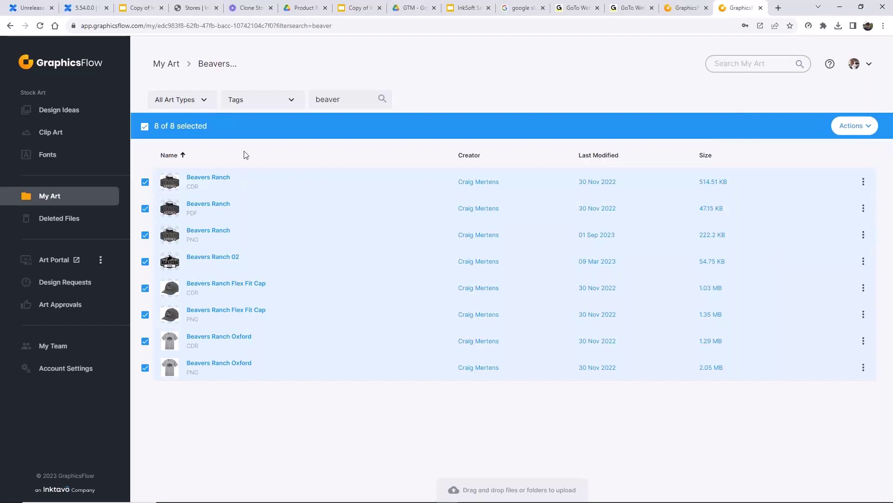
- Deselect each of the eight Beavers Ranch and Flex Fit Cap files
left_click(145, 182)
left_click(145, 208)
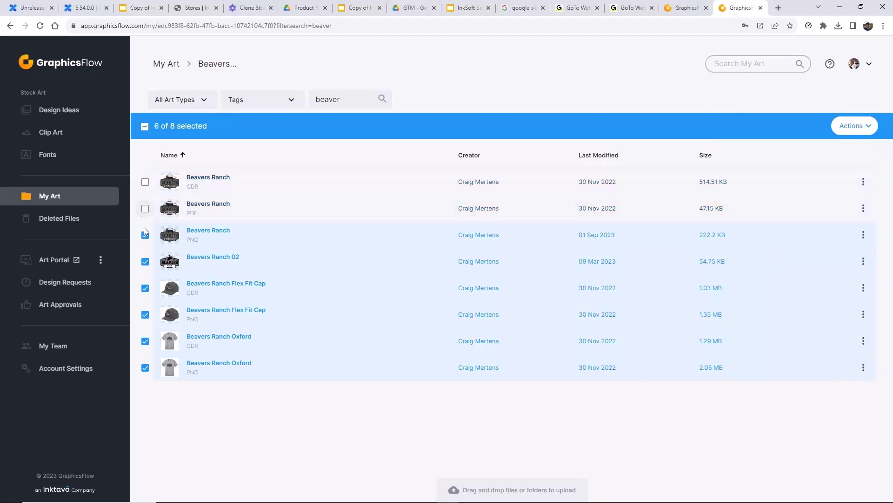
left_click(145, 235)
left_click(145, 261)
left_click(145, 288)
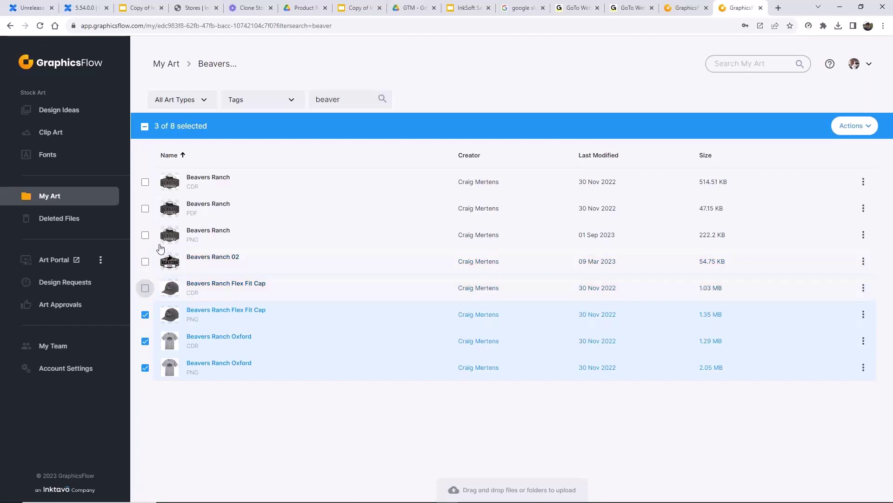
left_click(145, 315)
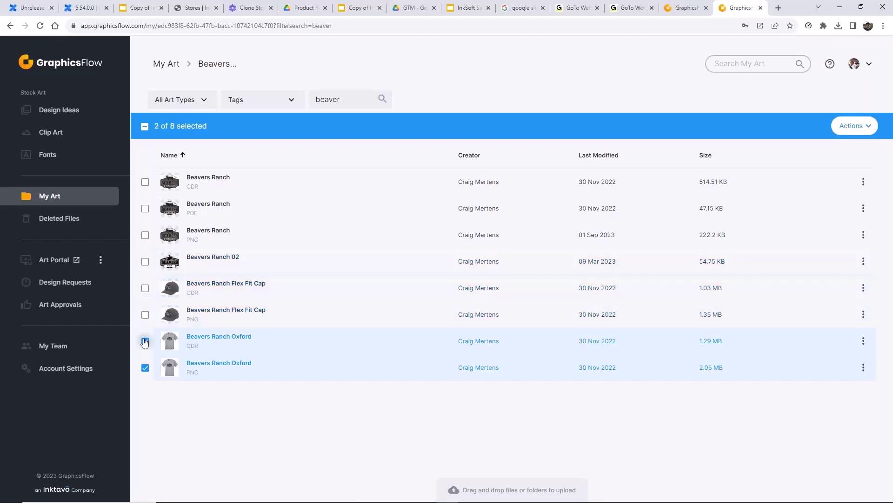
left_click(146, 341)
left_click(146, 368)
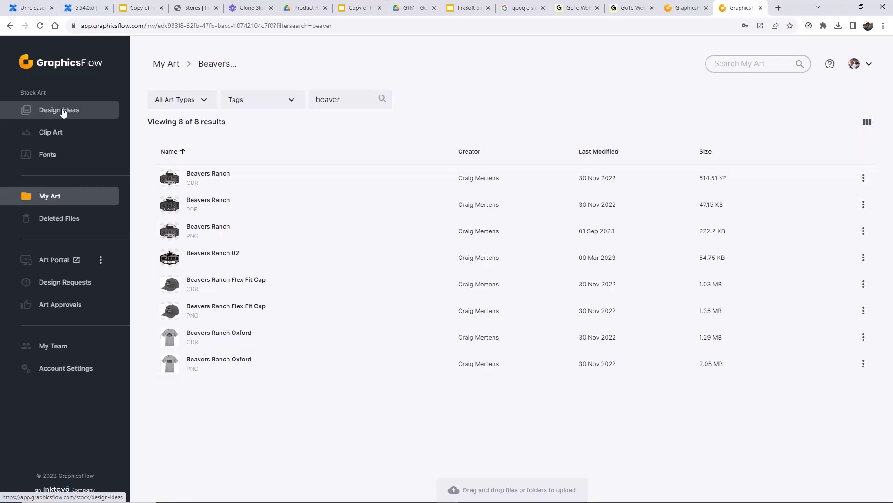
- Open the Lakewood Panthers 88 stock design GF_T0923_26.ai from Design Ideas for customizing
left_click(64, 114)
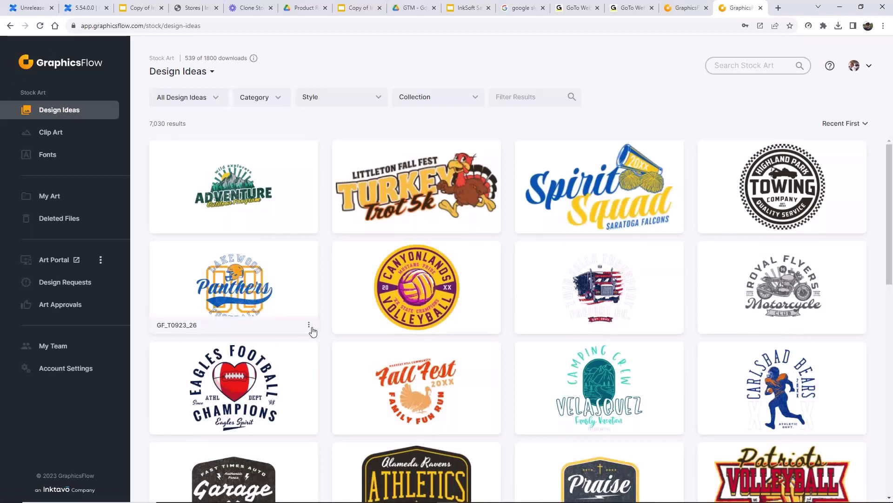
left_click(310, 325)
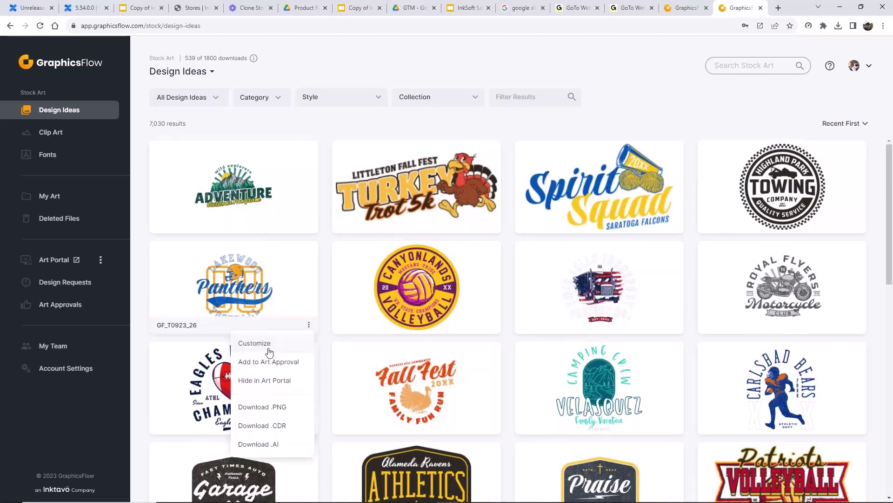
left_click(264, 288)
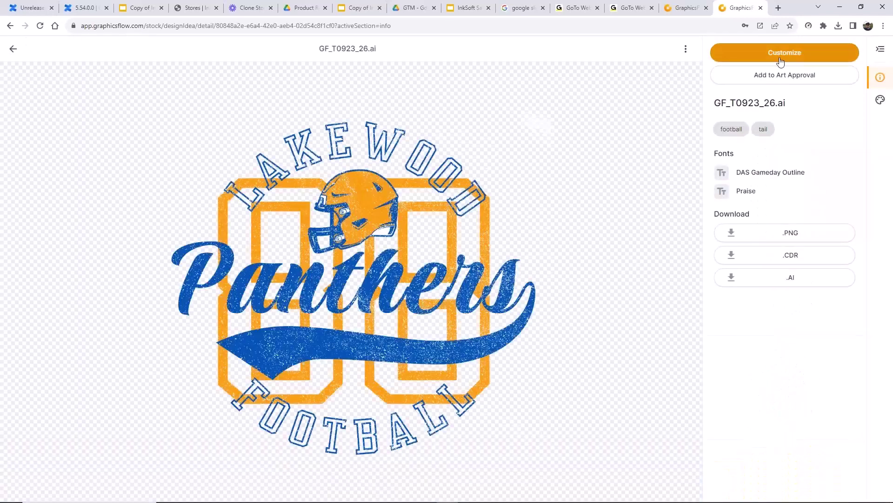
left_click(782, 58)
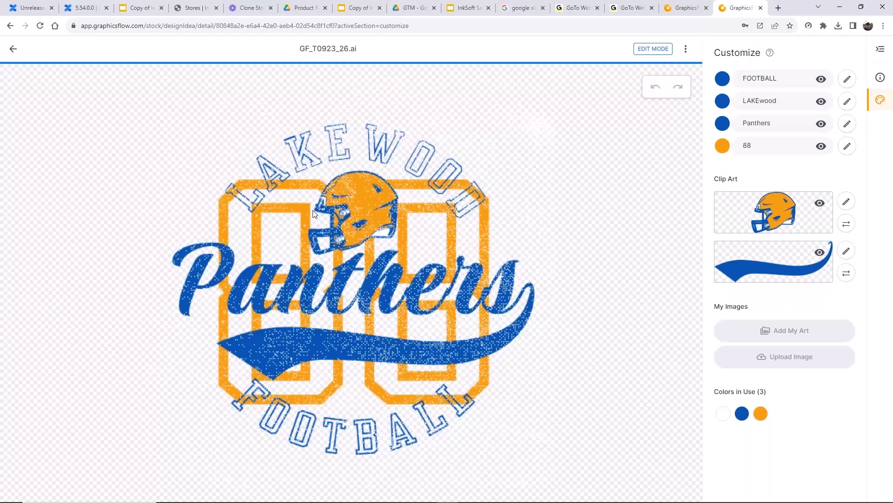
- Replace the arched LAKEWOOD text with CENTRAL
double_click(786, 99)
type("CENTRAL")
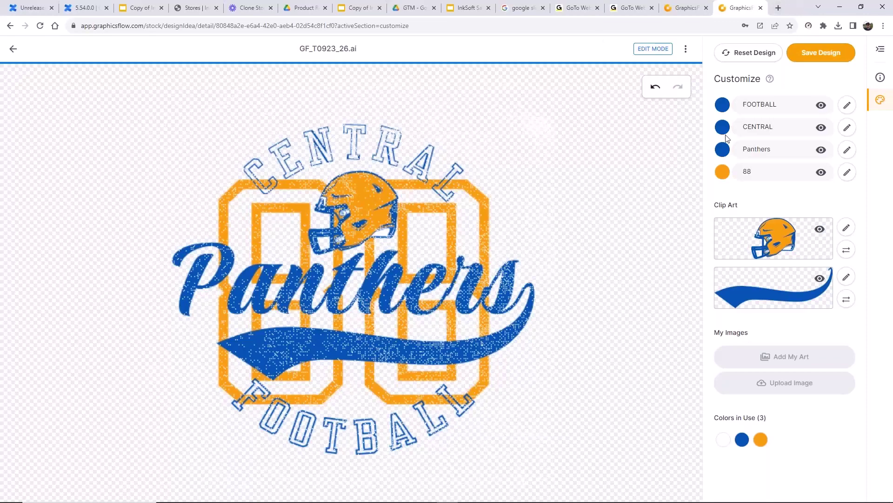
- Keep the orange parts and recolour the blue lettering, swoosh and outlined text dark purple
left_click(759, 440)
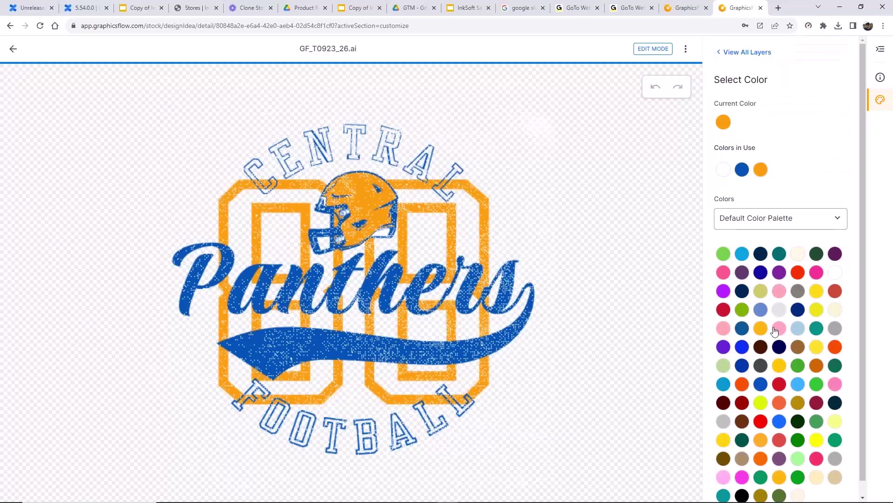
left_click(781, 273)
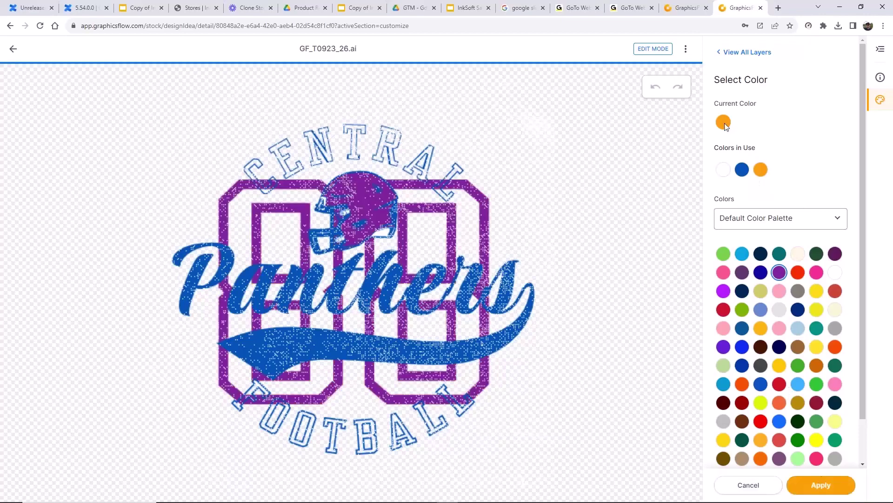
left_click(760, 170)
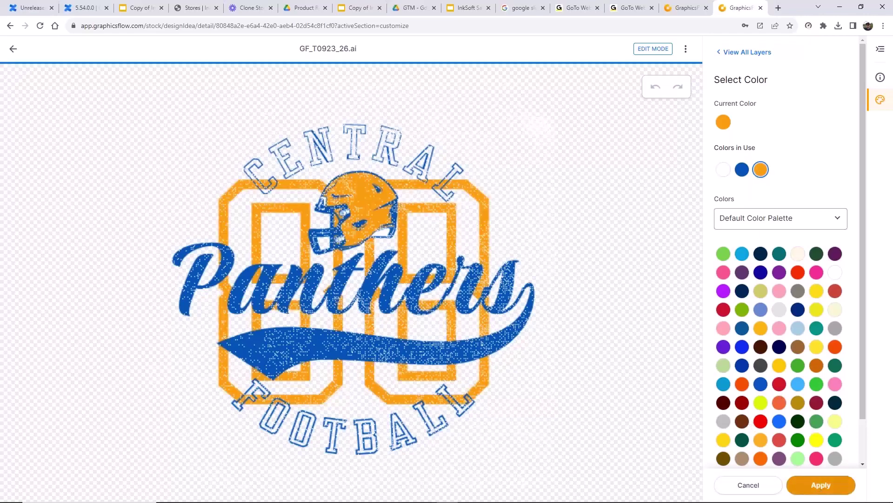
left_click(821, 485)
left_click(742, 439)
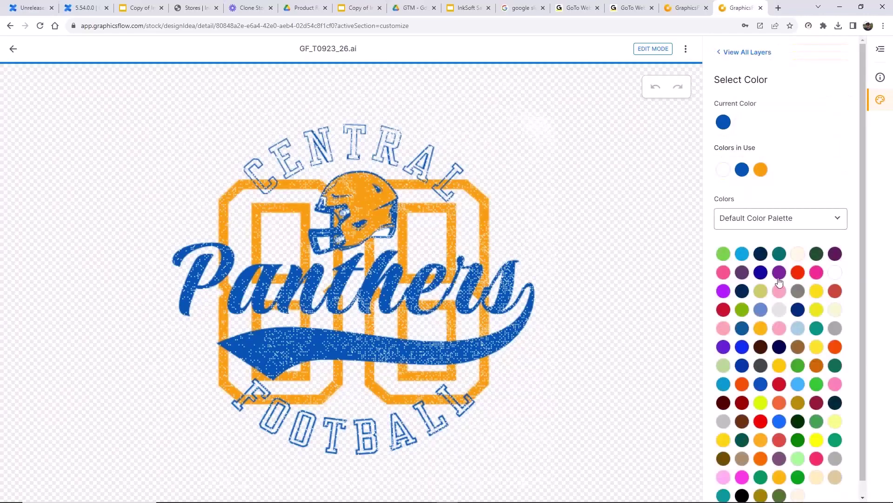
left_click(743, 272)
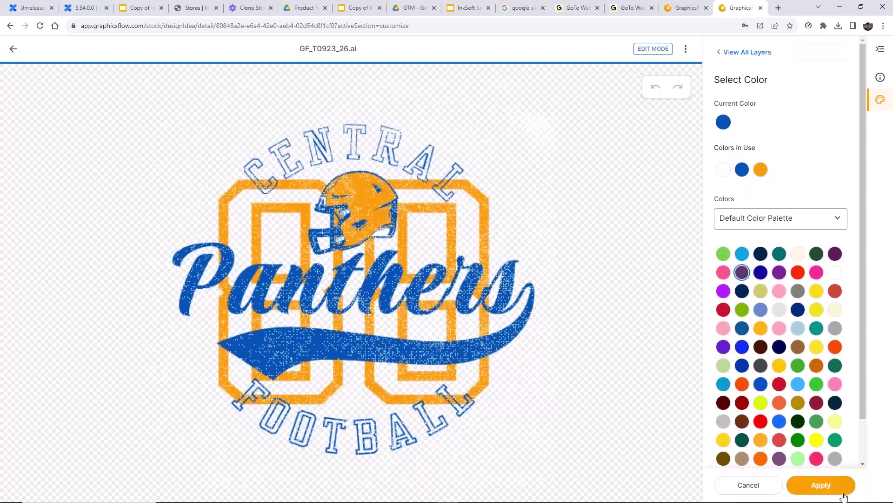
left_click(829, 487)
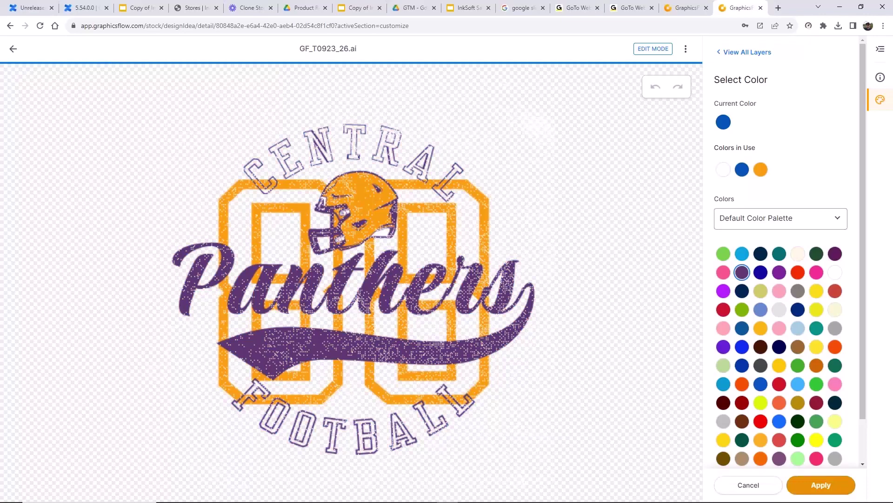
- Change the script word Panthers to Cougars, then bring up colour choices for the orange parts
double_click(774, 149)
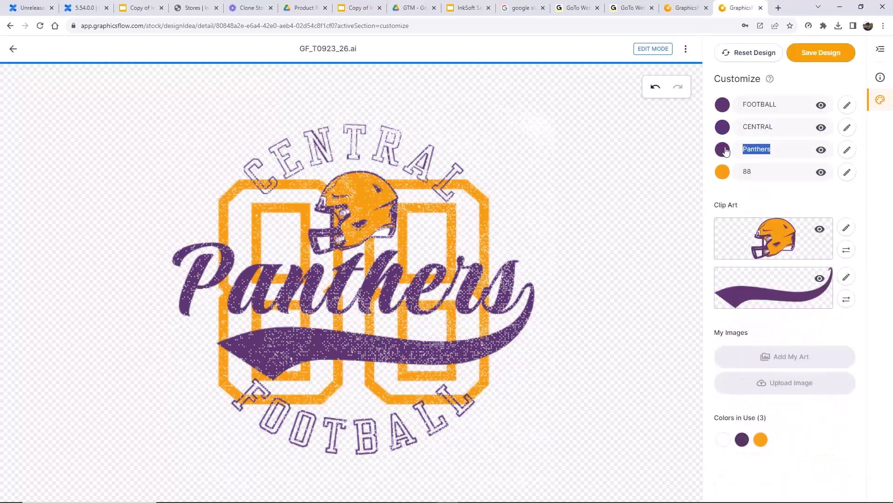
type("Cougars")
left_click(833, 52)
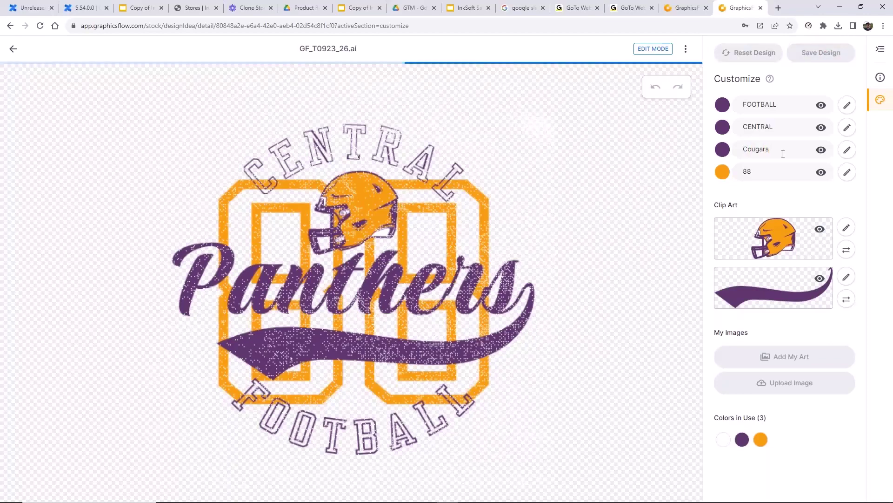
left_click(761, 440)
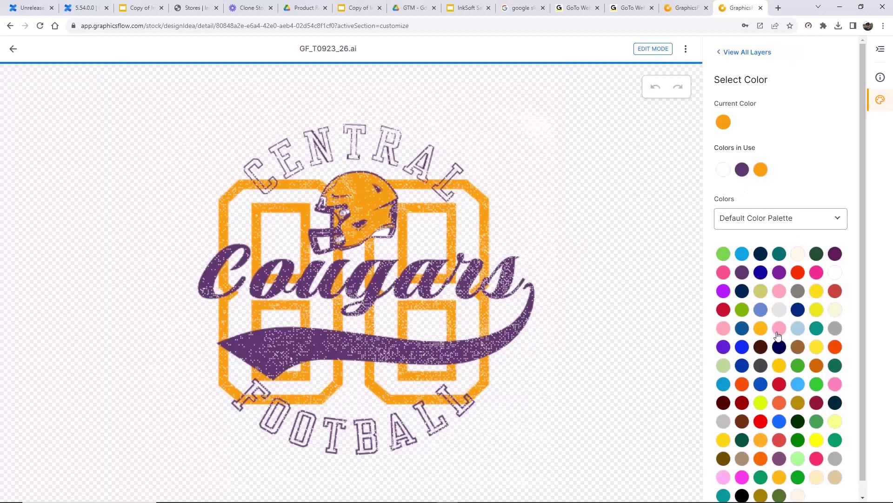
- Recolour the orange 88 and helmet red and the purple lettering and swoosh navy
left_click(798, 278)
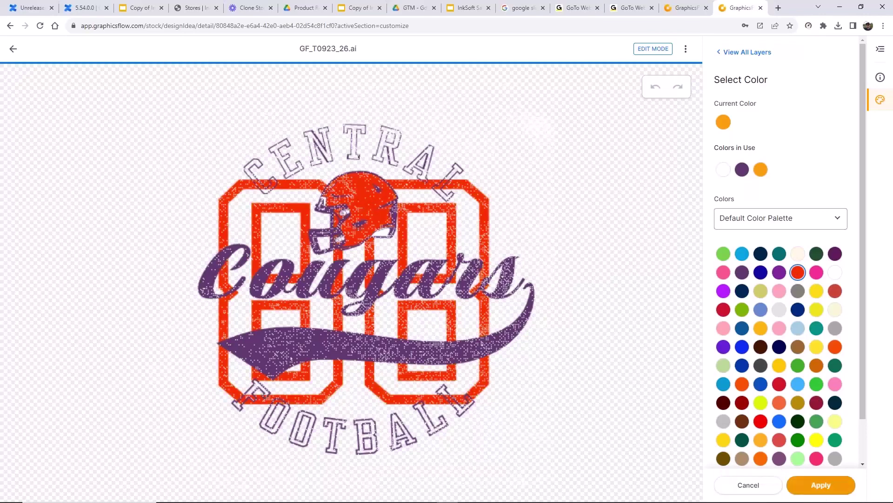
left_click(814, 486)
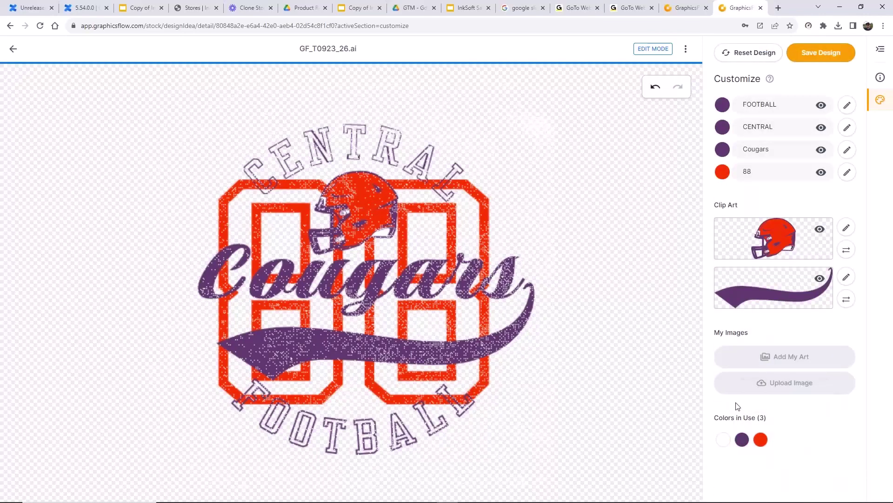
left_click(742, 440)
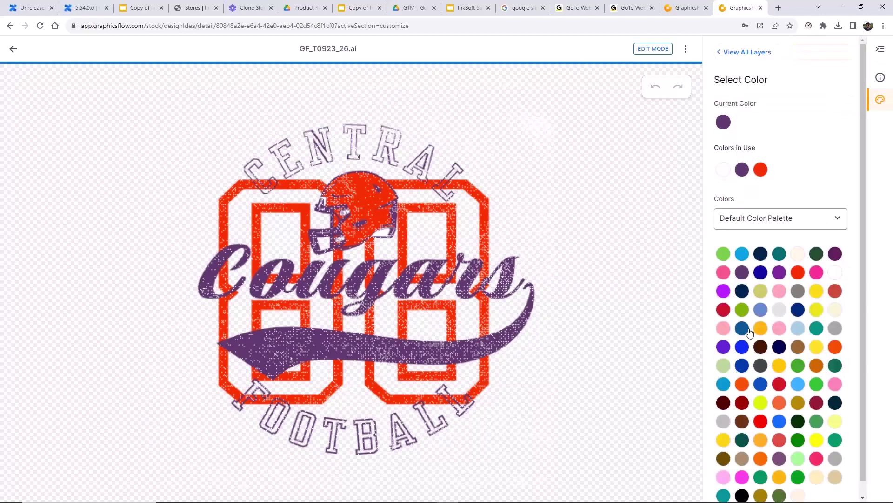
left_click(742, 291)
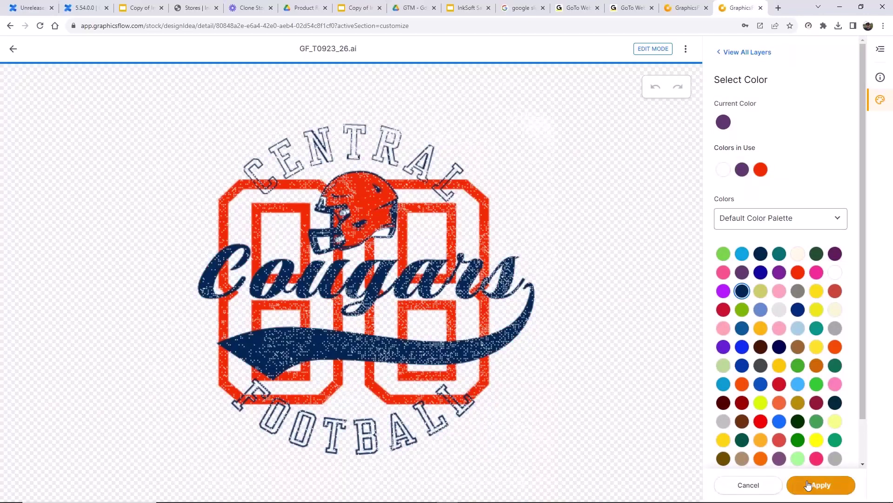
left_click(808, 484)
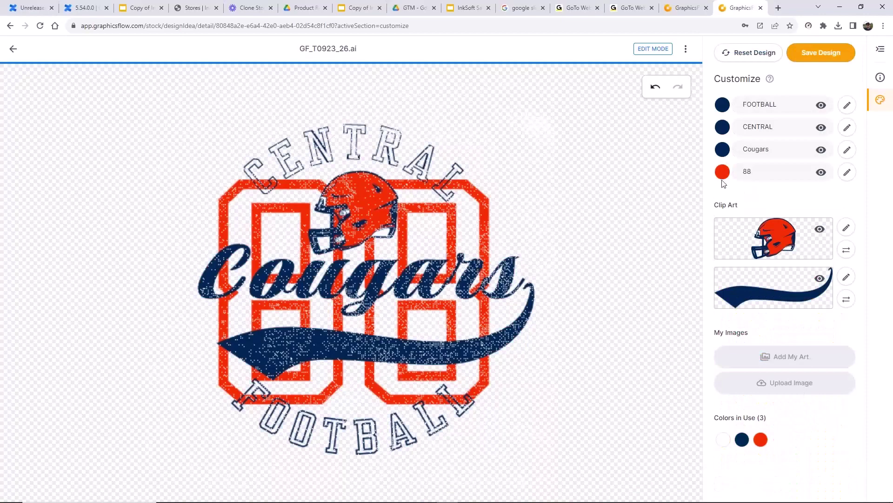
- Save the Cougars design to My Art as 'Central Football 04' in the Central Cougars folder
left_click(827, 54)
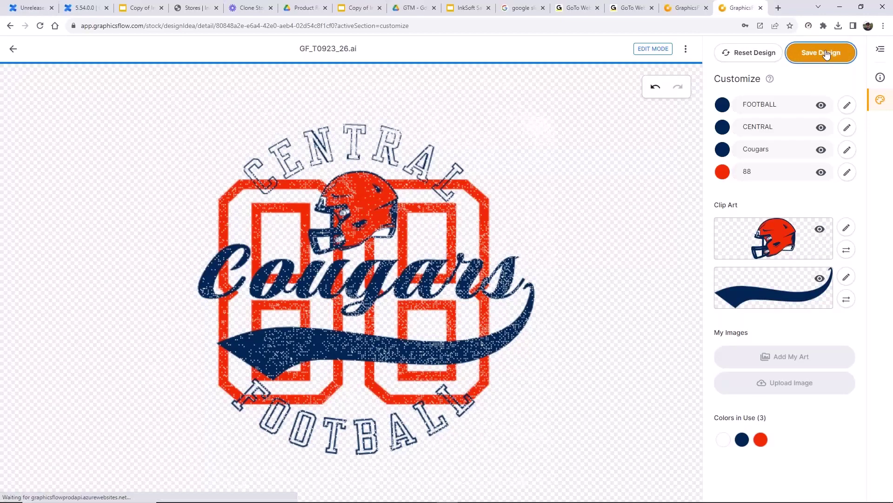
left_click(849, 165)
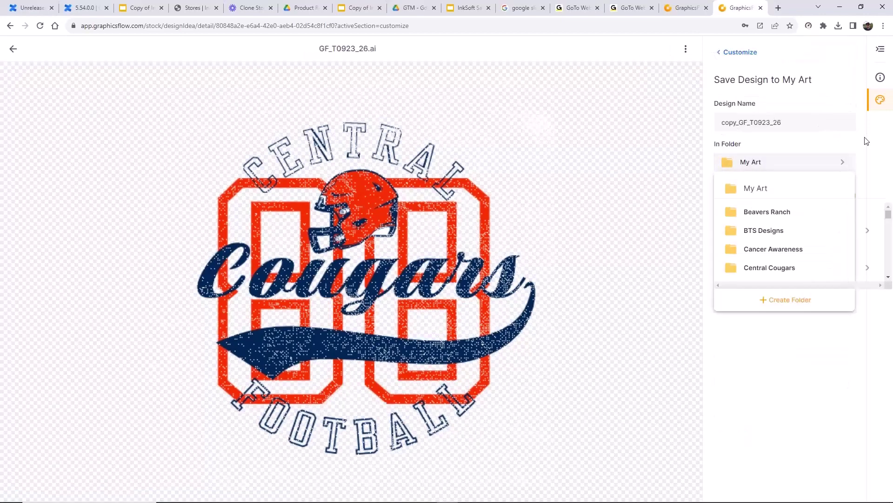
left_click(771, 269)
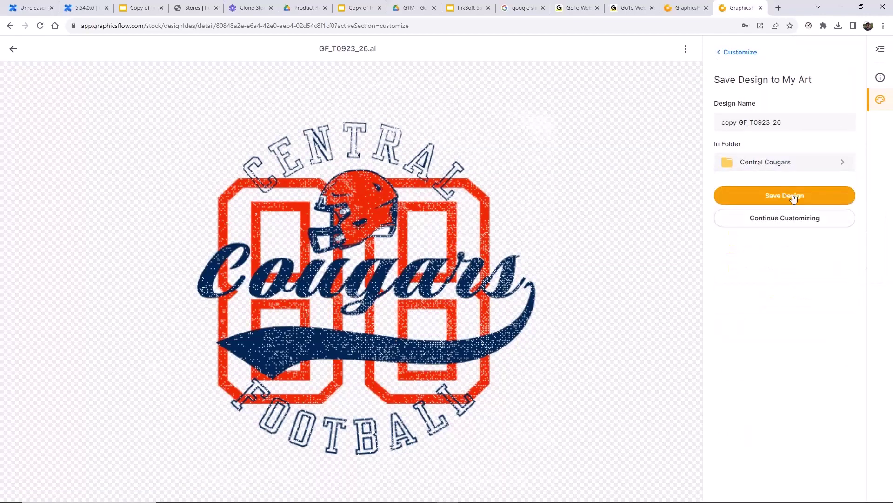
double_click(791, 125)
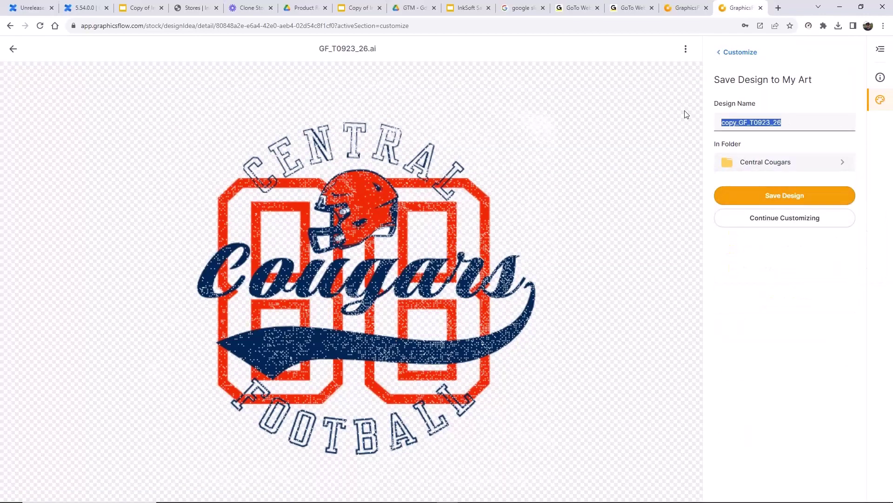
type("Central  F")
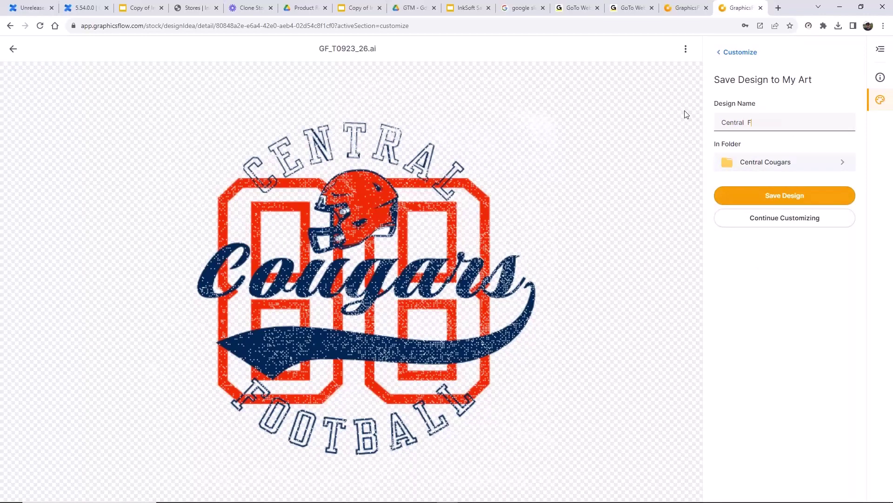
type("ootball 04")
left_click(773, 196)
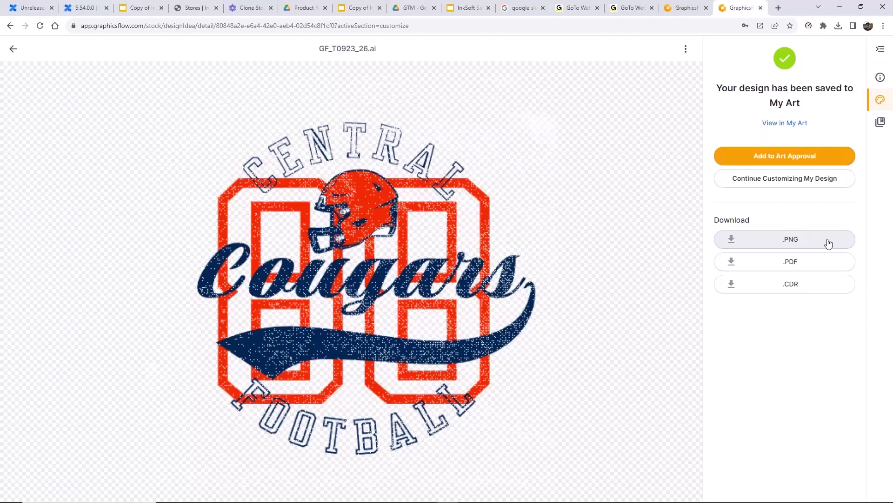
- Download the design as a PNG, then as a PDF saved to the Desktop
left_click(828, 242)
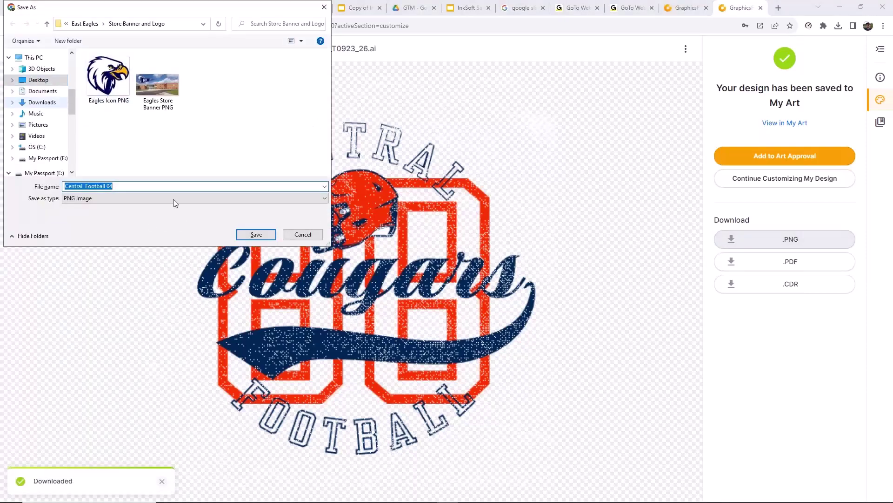
left_click(260, 238)
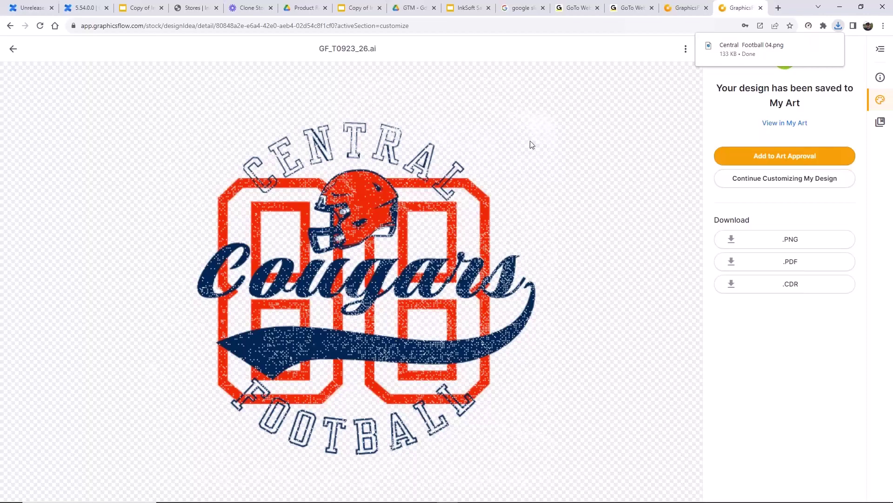
left_click(791, 266)
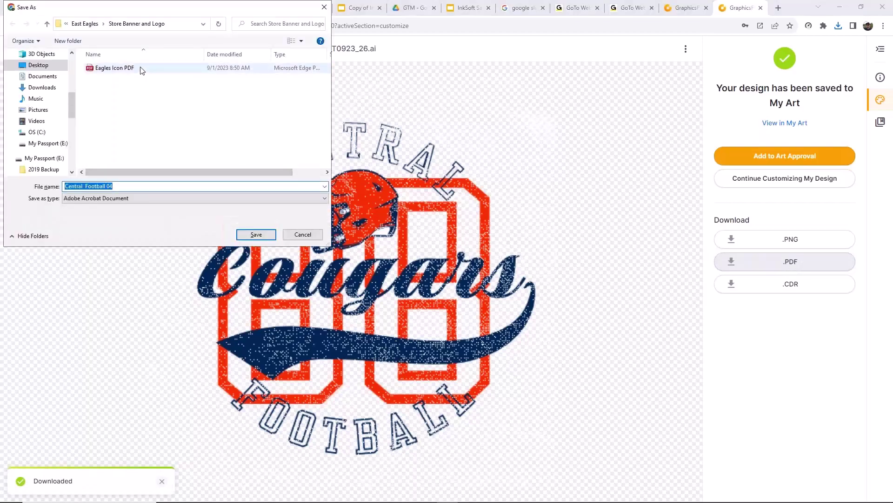
left_click(39, 65)
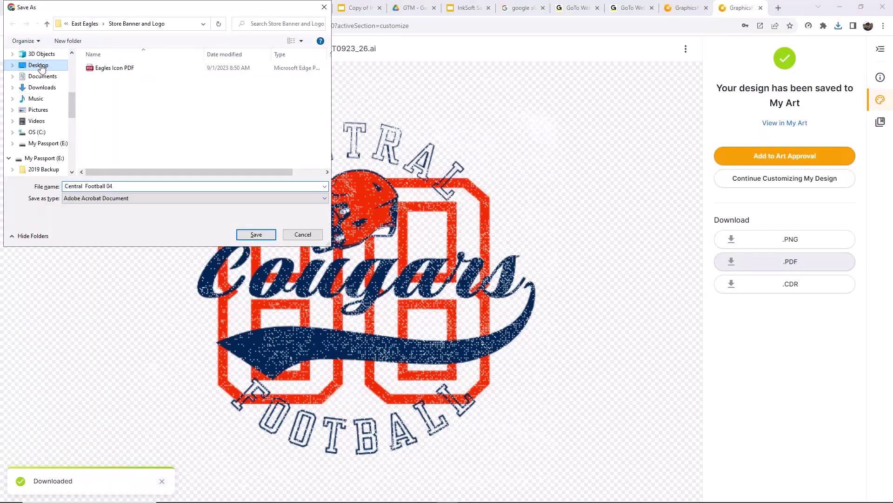
left_click(256, 235)
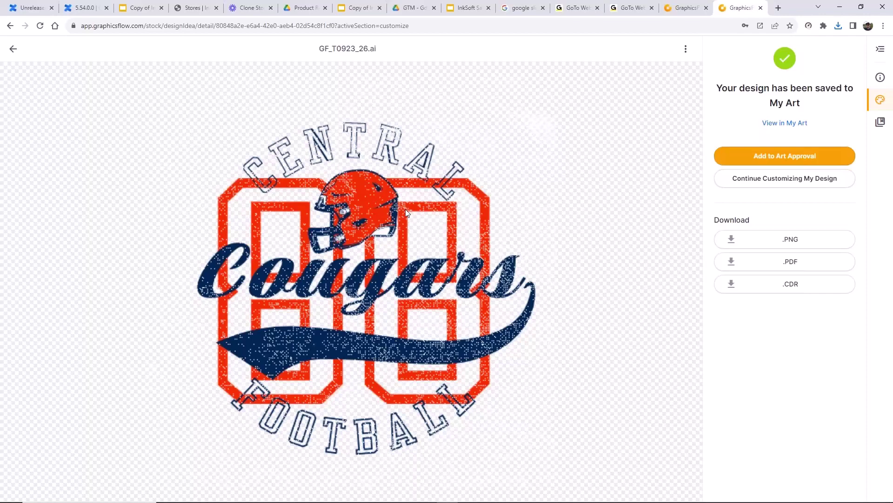
- Go back to My Art and open Central Football 04 from the Central Cougars folder for customizing
left_click(14, 50)
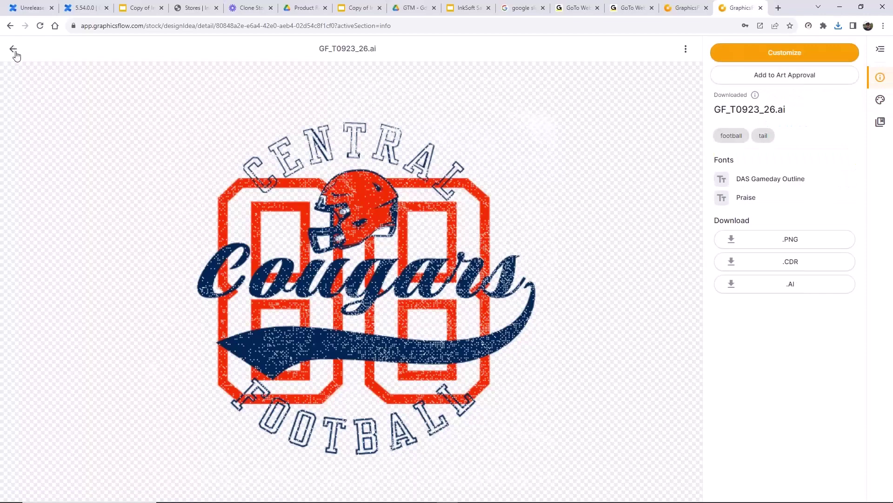
left_click(15, 51)
left_click(15, 51)
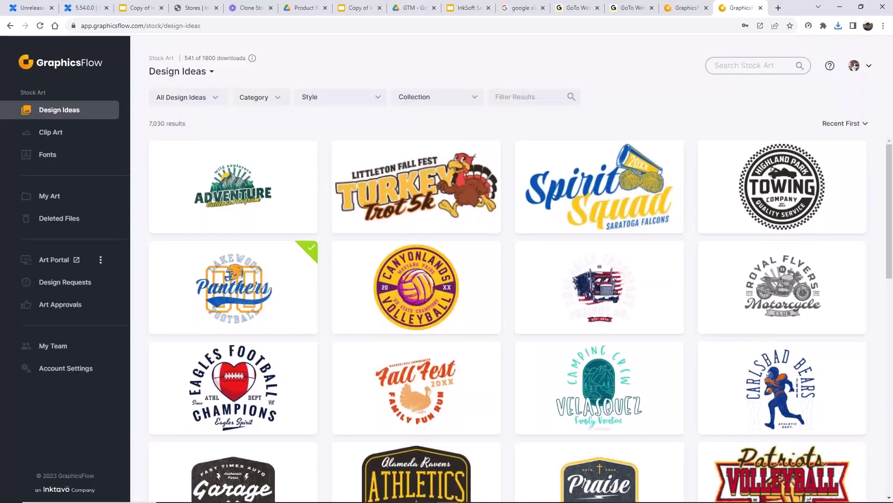
left_click(69, 202)
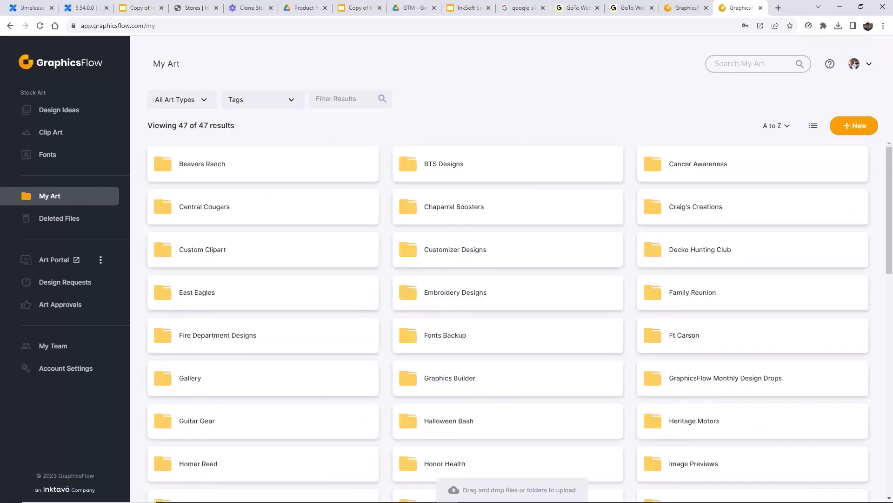
left_click(216, 212)
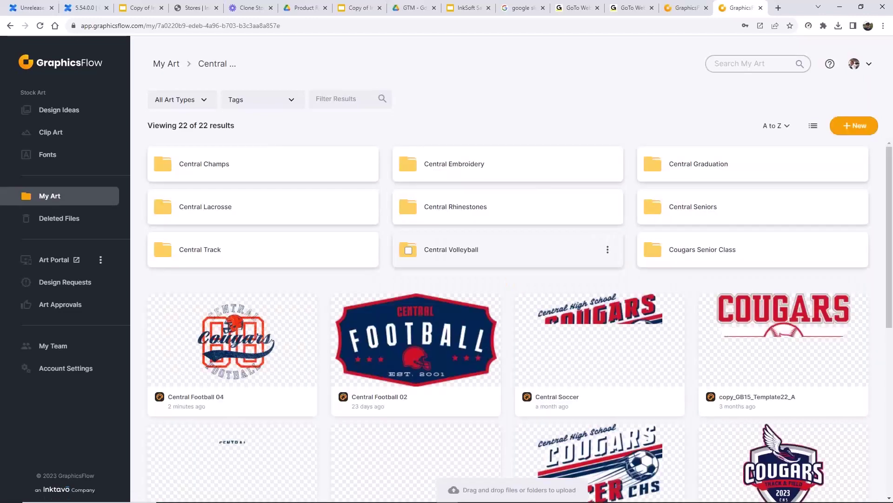
scroll(611, 389, "down", 2)
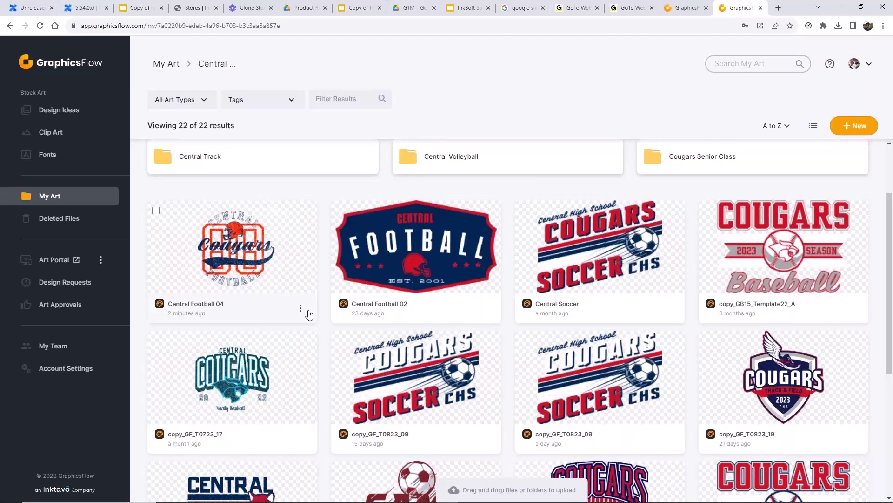
left_click(300, 309)
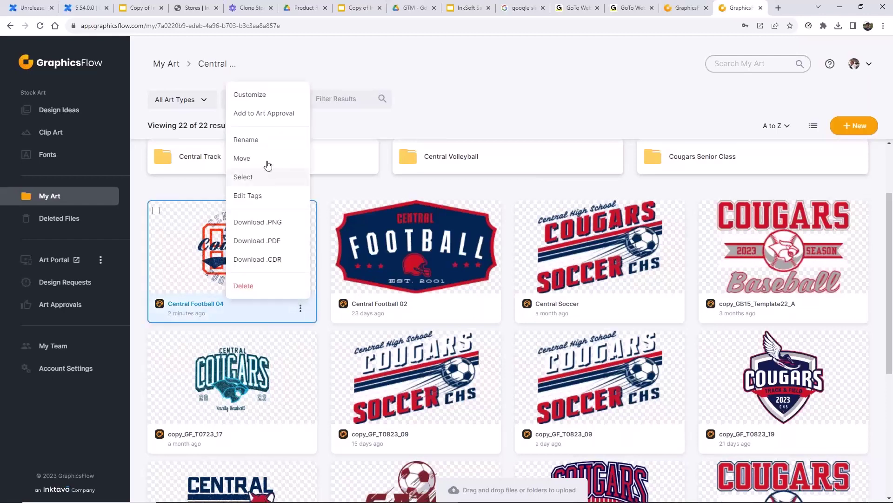
left_click(264, 96)
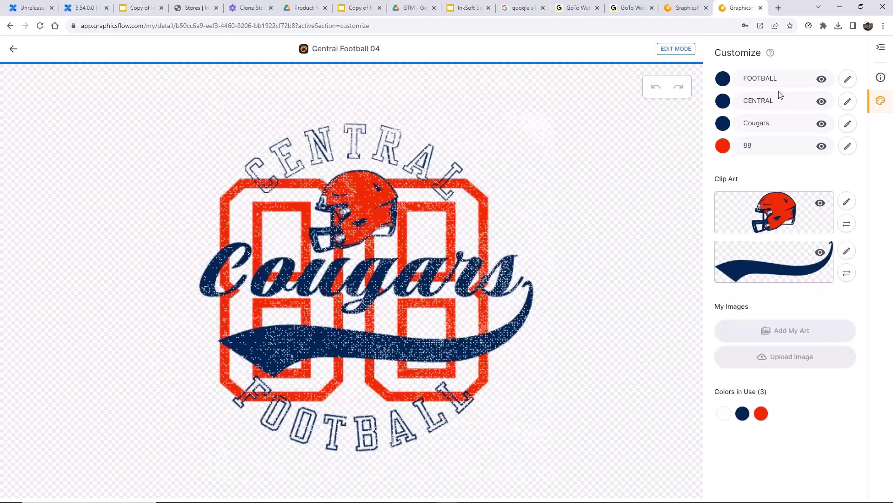
- Replace CENTRAL with EAST and the number 88 with 23
left_click_drag(786, 99, 723, 100)
type("EAST")
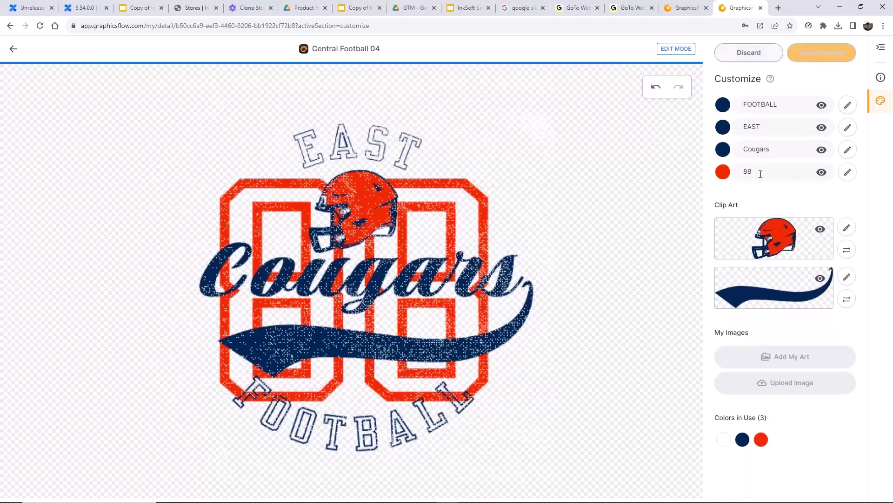
left_click_drag(764, 171, 710, 170)
type("23")
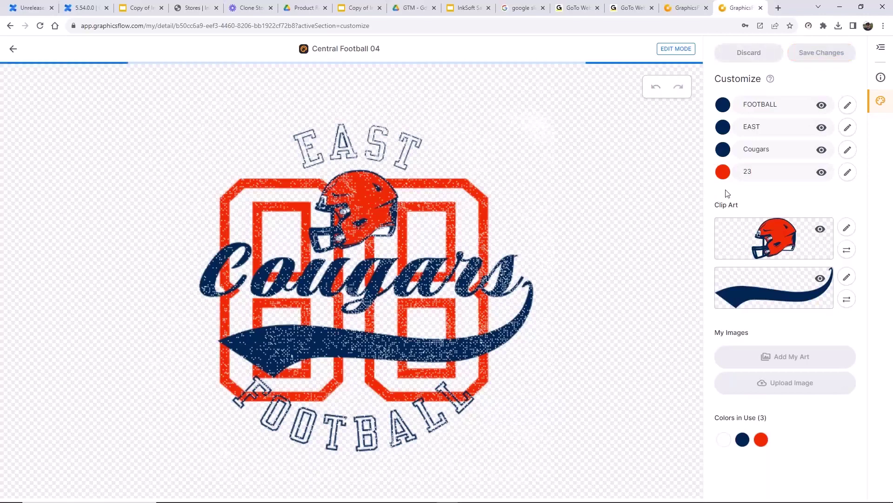
- Rename the team from Cougars to Eagles, then bring up colour choices for the red parts
left_click(776, 147)
left_click_drag(776, 147, 738, 144)
type("Eagales")
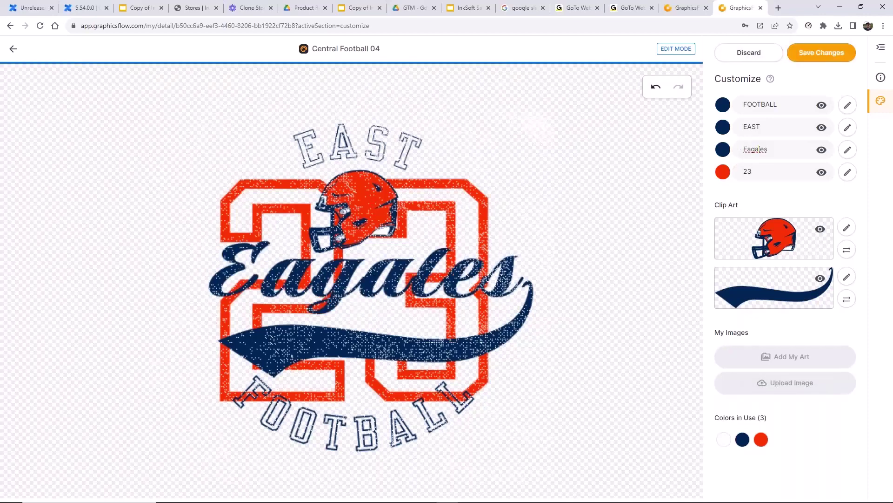
left_click(758, 149)
key("BackSpace")
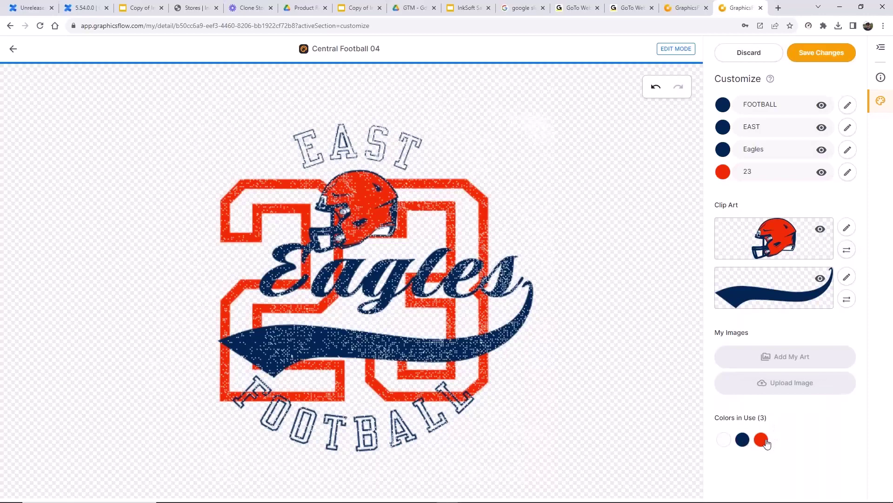
left_click(761, 440)
- Turn the Eagles design's red 23 and helmet gold and its navy lettering deeper navy
left_click(762, 328)
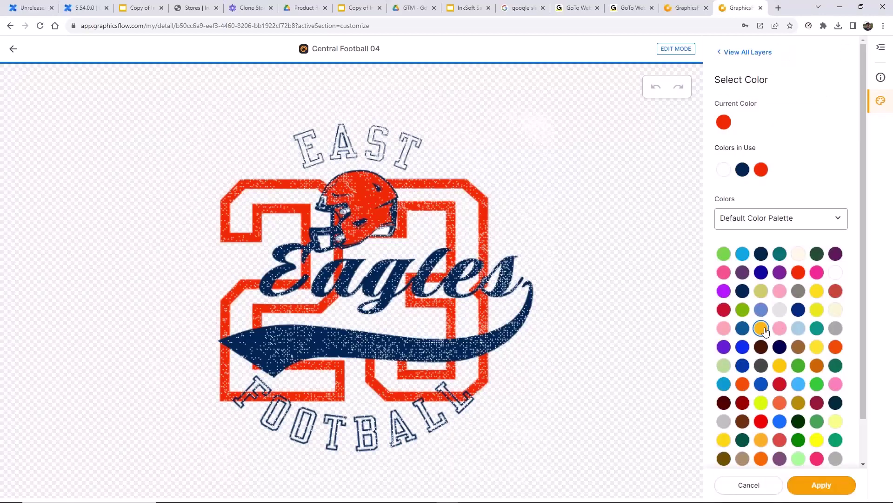
left_click(821, 485)
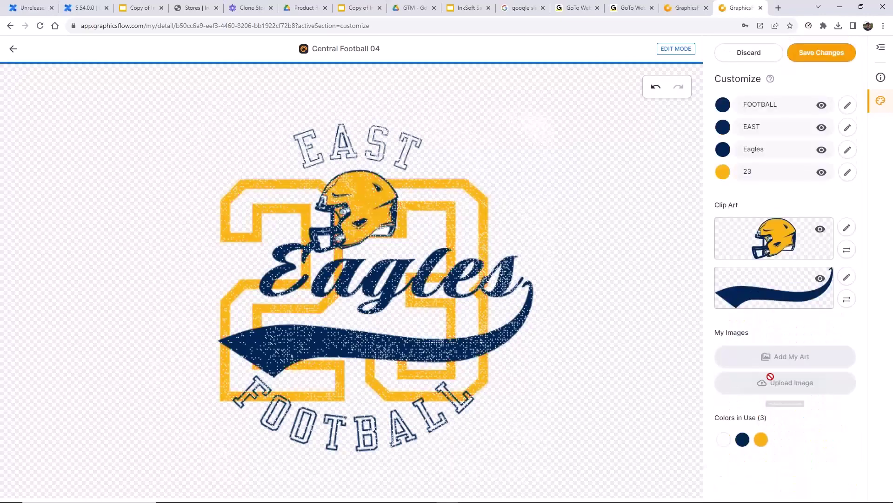
left_click(743, 440)
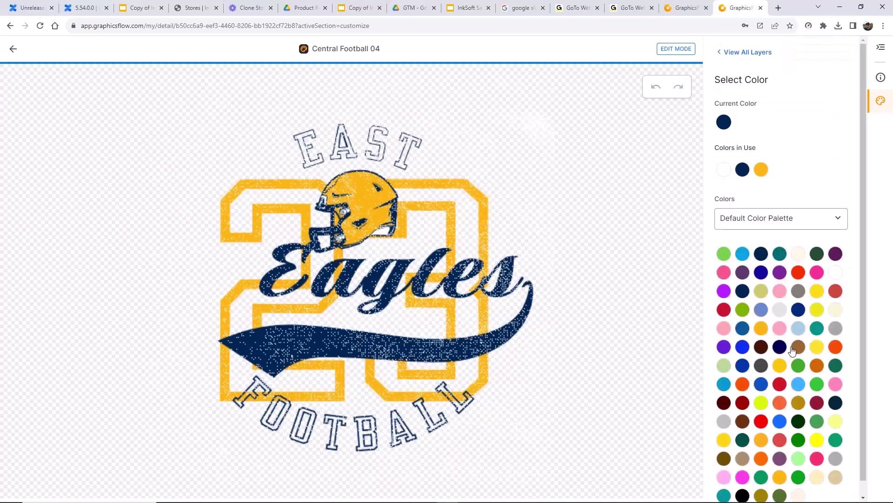
left_click(780, 346)
left_click(821, 483)
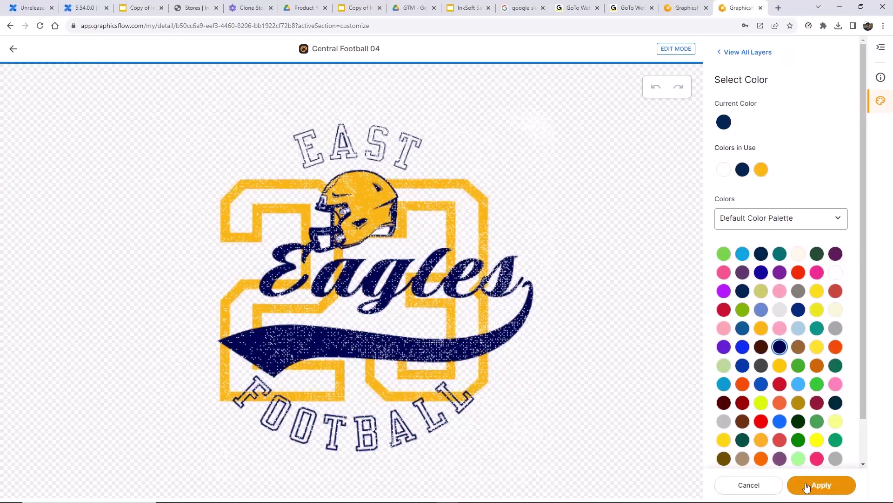
left_click(808, 484)
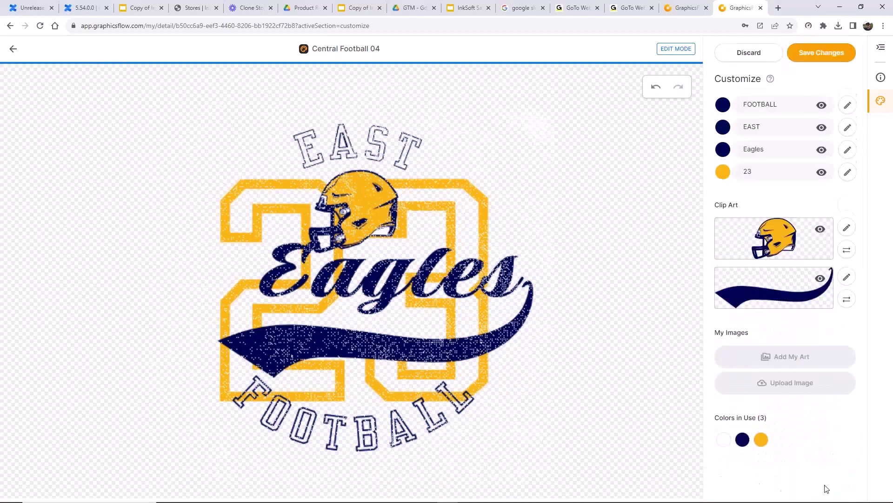
left_click(837, 61)
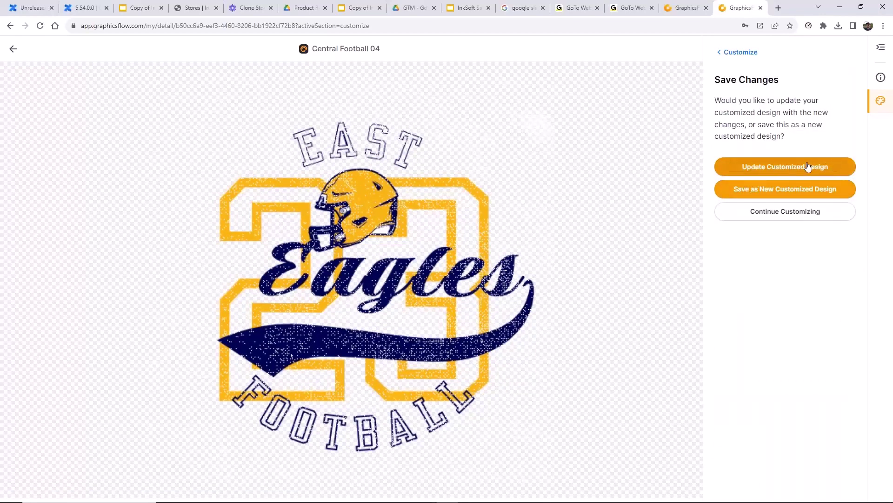
- Save it as a new customized design in the East Eagles folder
left_click(780, 194)
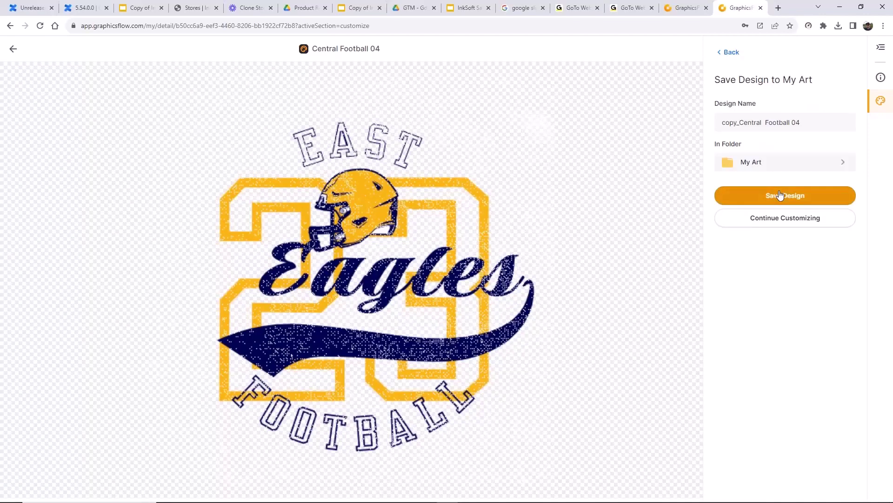
left_click(815, 164)
scroll(768, 236, "down", 5)
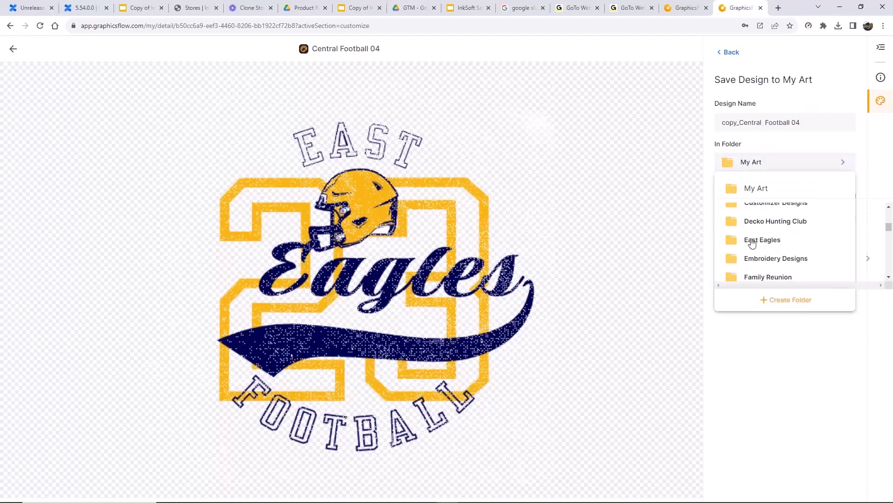
left_click(750, 241)
left_click(797, 197)
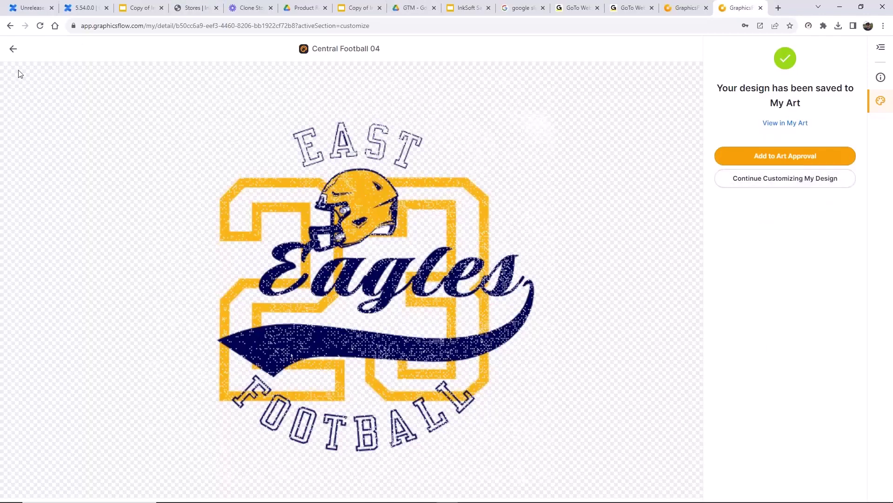
- Go back to My Art to see the Central folder's 22 designs
left_click(13, 49)
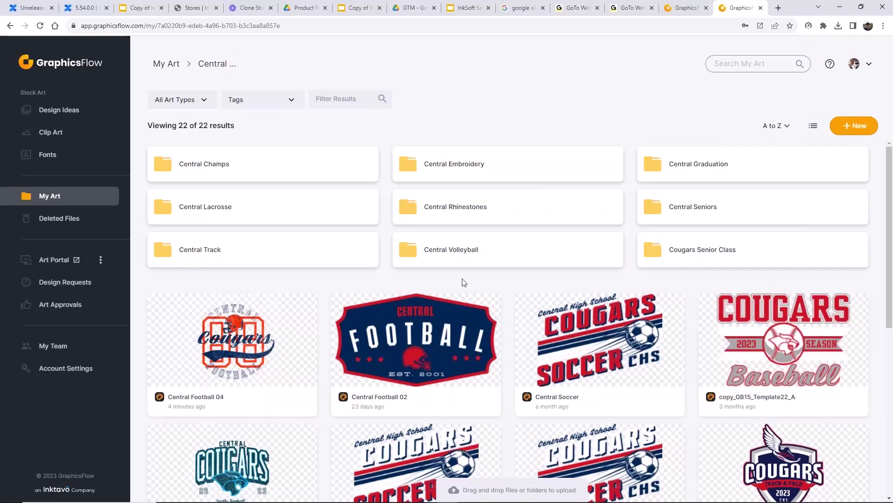
- Search Clip Art for 'tiger' and start customizing GBGE_Graphic43.ai
left_click(73, 136)
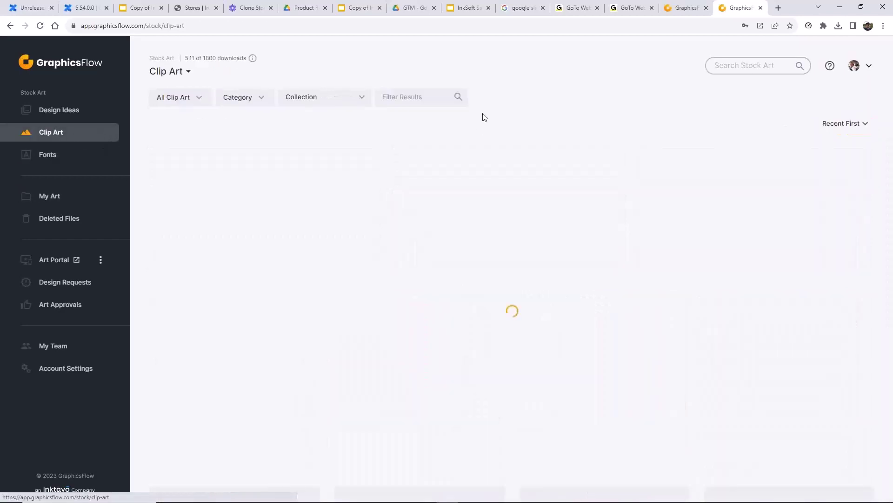
left_click(426, 95)
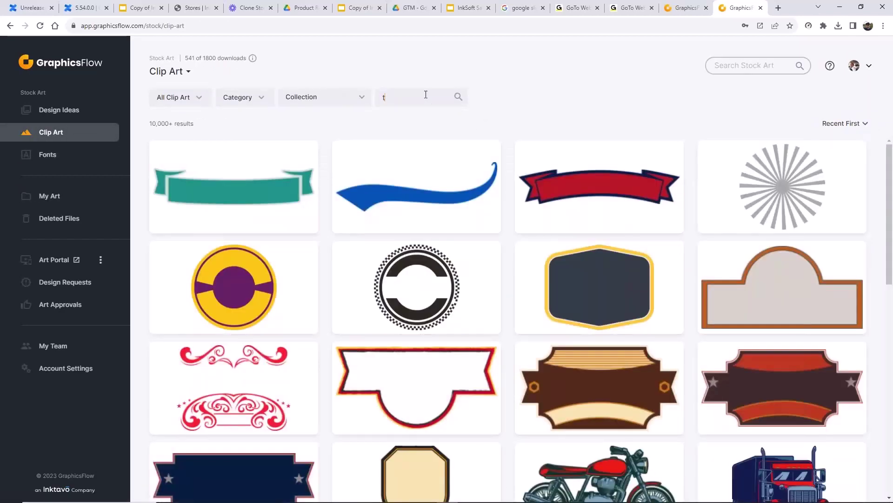
type("tiger")
key("Return")
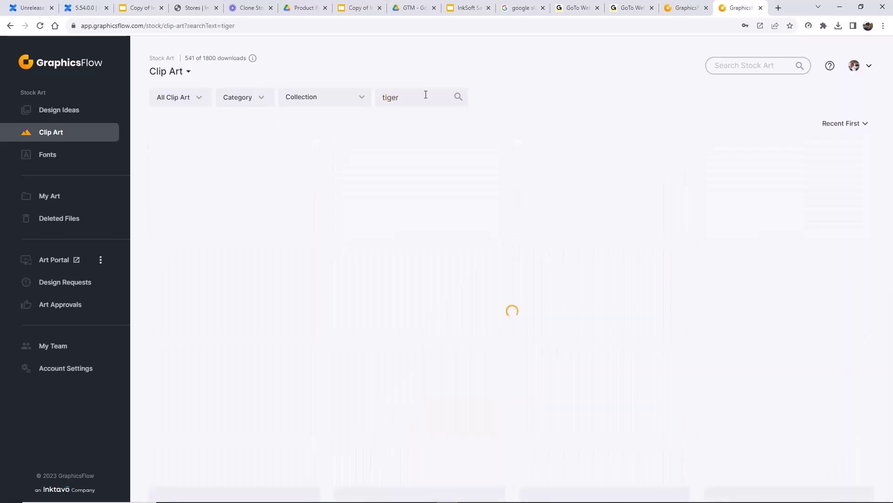
left_click(600, 172)
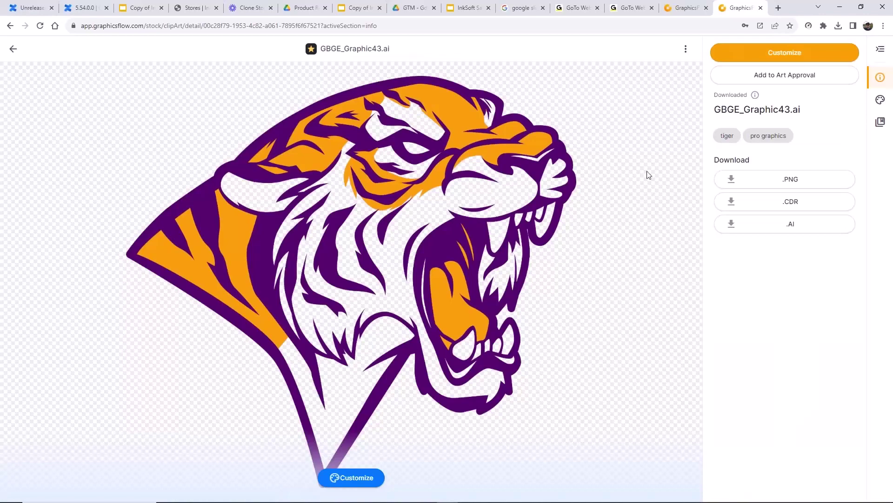
left_click(796, 55)
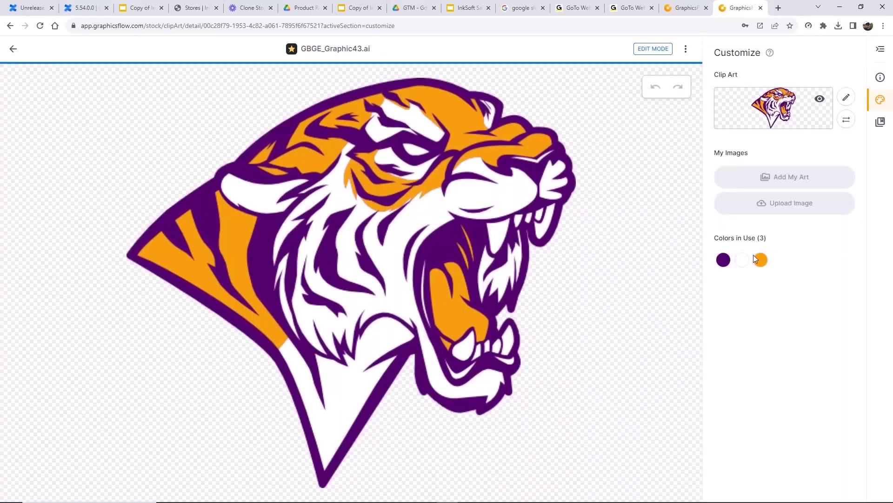
- Recolour the tiger's purple to dark navy and its orange to amber
left_click(724, 260)
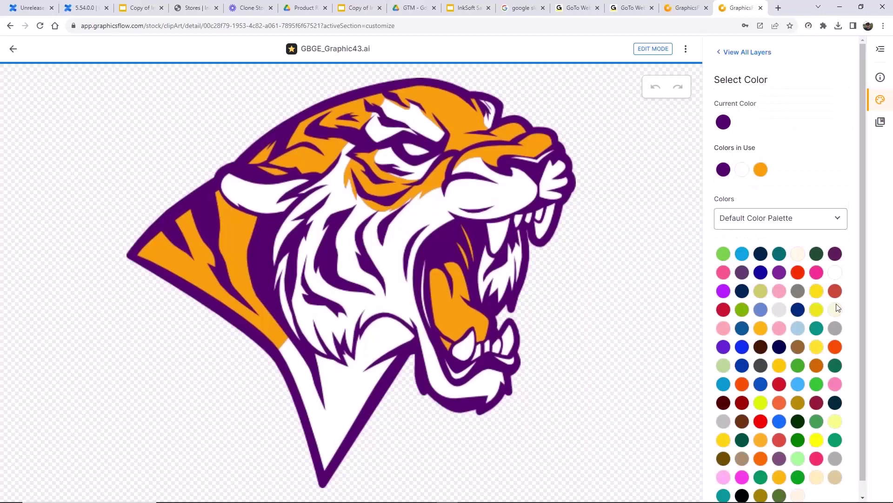
left_click(742, 290)
left_click(810, 485)
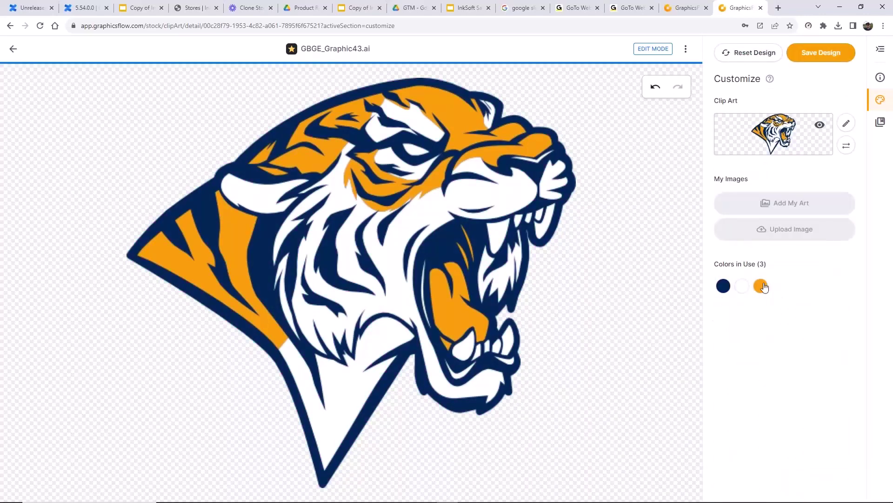
left_click(761, 286)
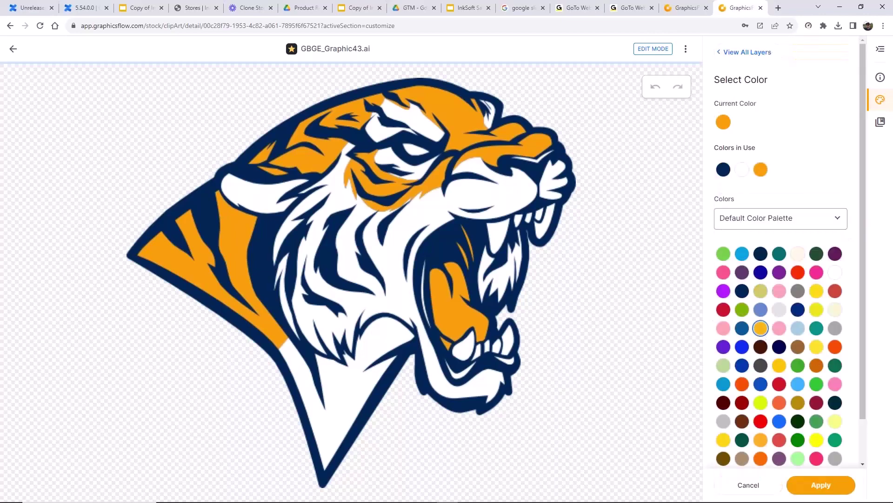
left_click(822, 487)
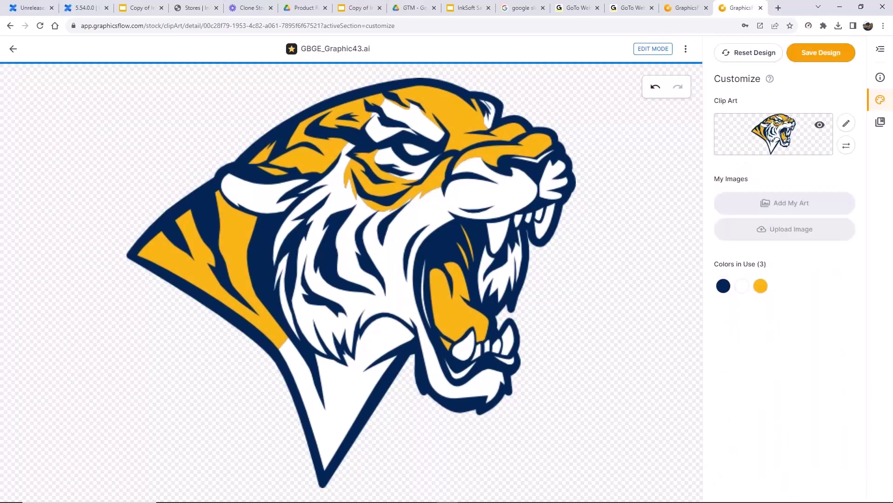
- Recolour the tiger's amber areas to white and its navy areas to black
left_click(762, 289)
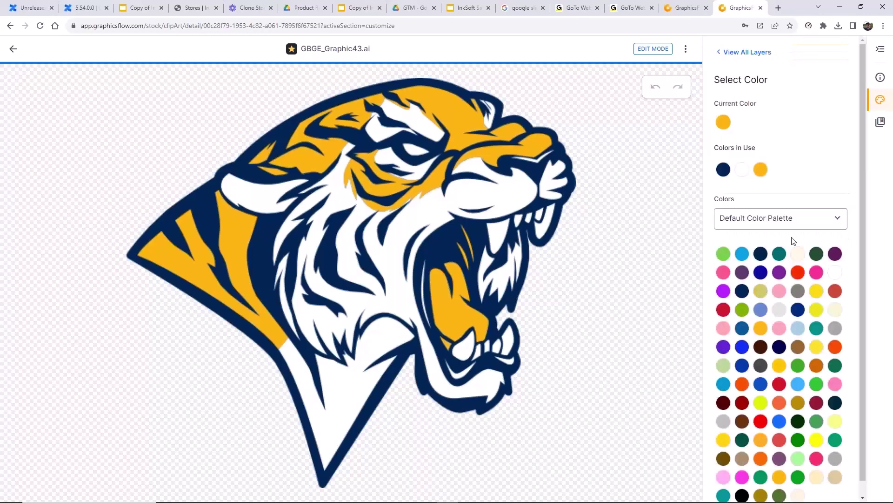
left_click(742, 169)
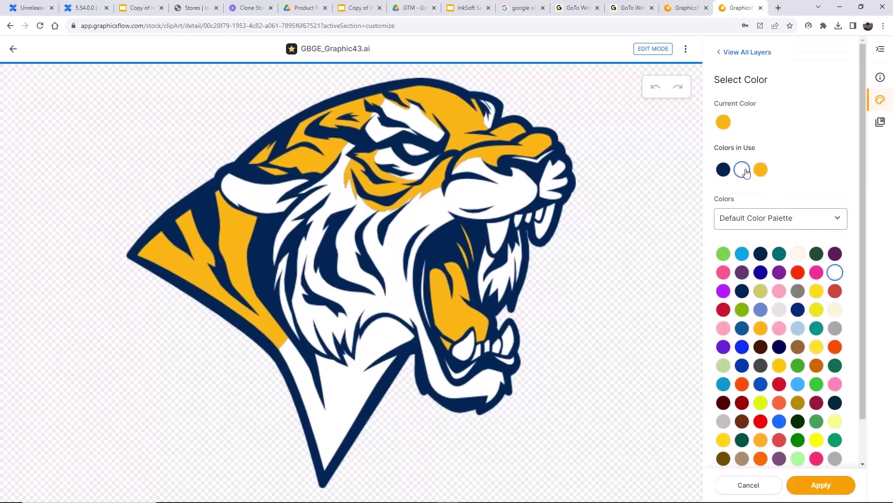
left_click(810, 482)
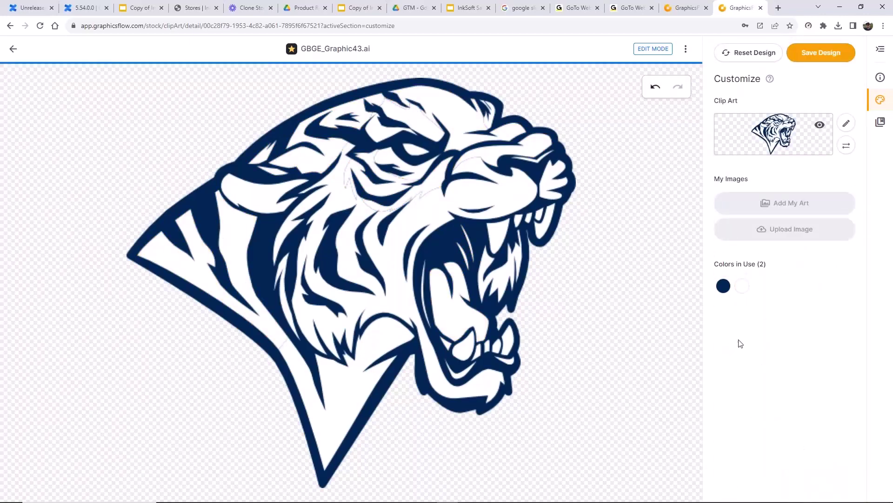
left_click(724, 285)
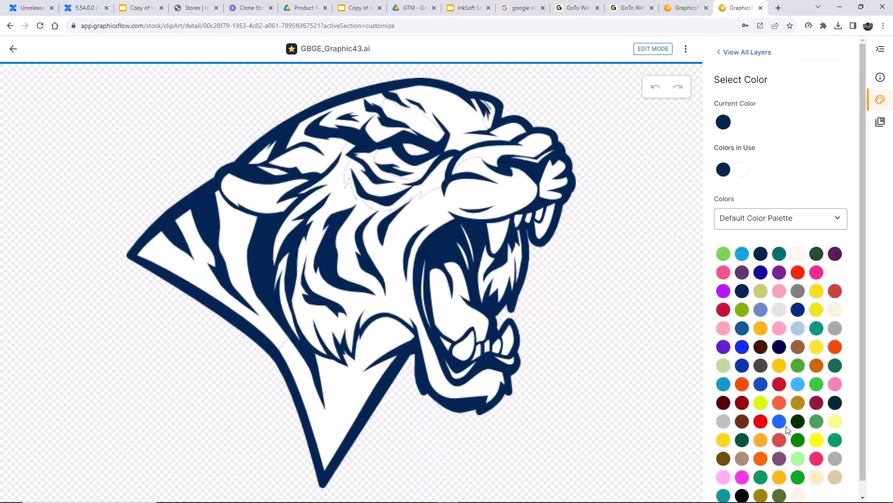
scroll(788, 431, "down", 1)
left_click(742, 481)
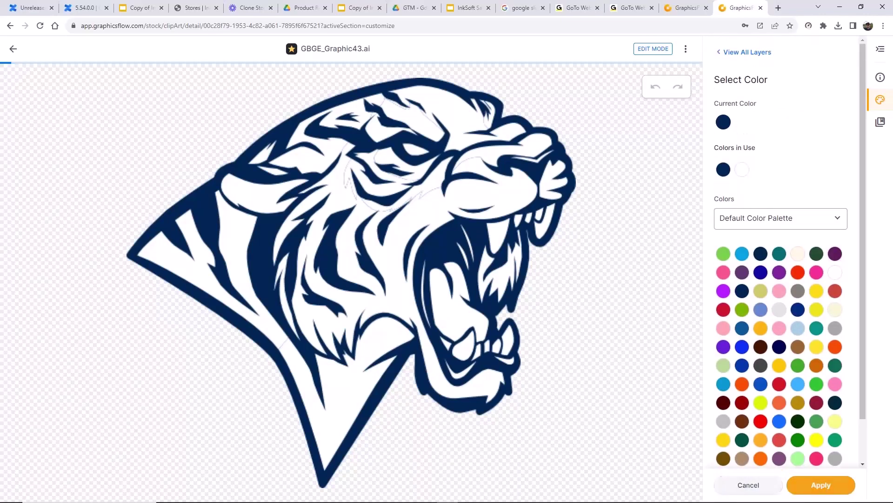
left_click(814, 486)
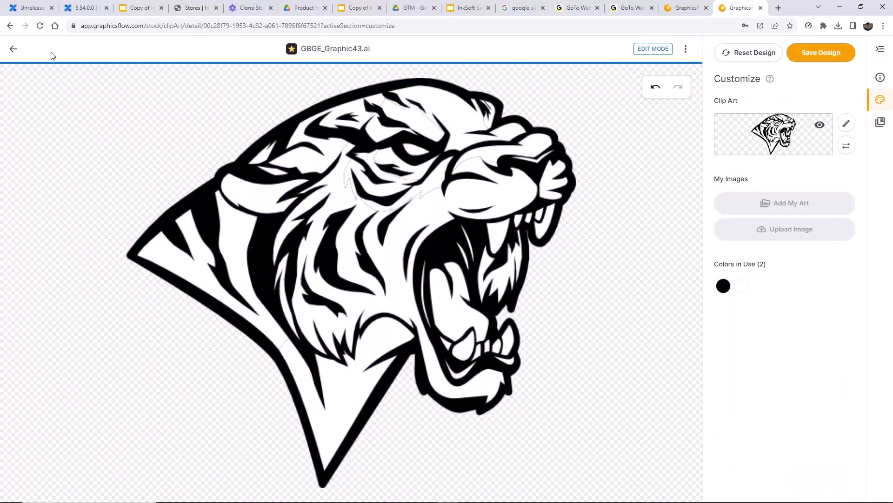
- Discard the tiger's colour changes and go back to the GBGE_Graphic43.ai info page
left_click(14, 51)
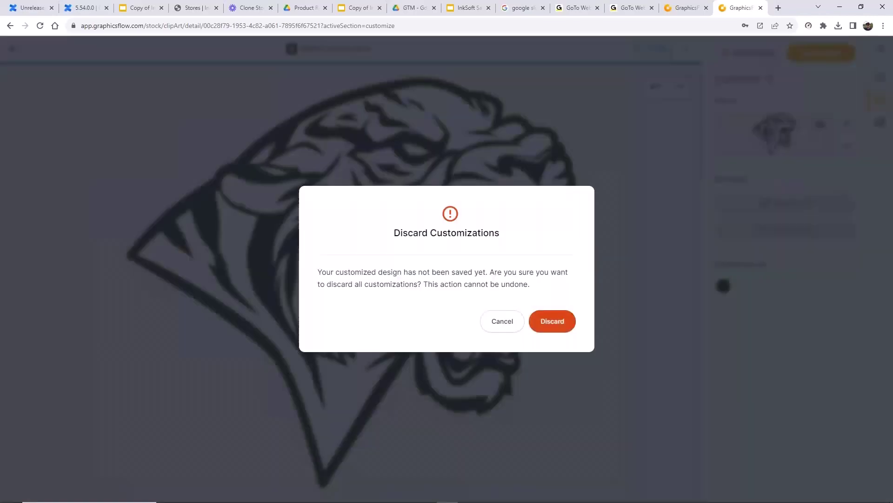
left_click(558, 325)
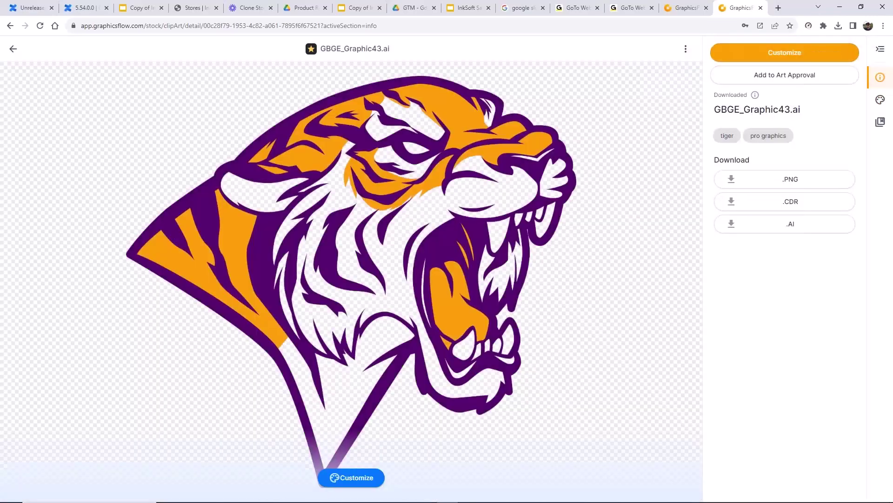
left_click(13, 48)
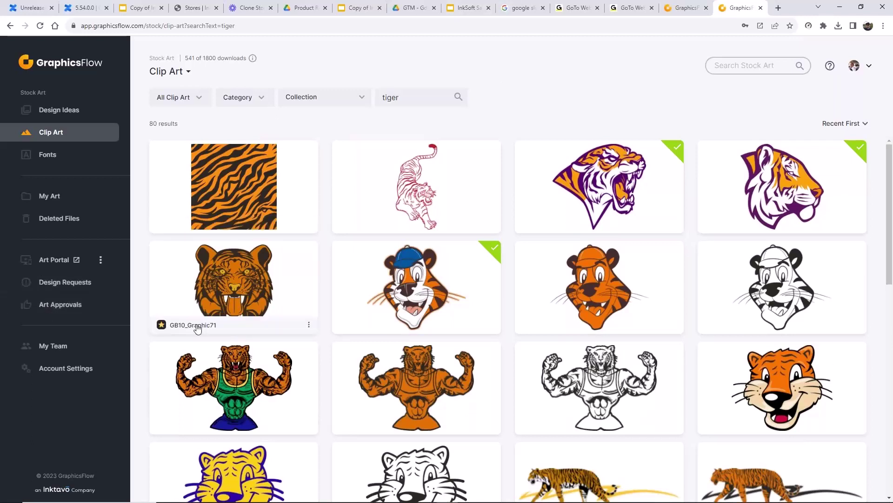
- Filter Art Approvals for 'tra' and open the Track Showcase approval
left_click(58, 310)
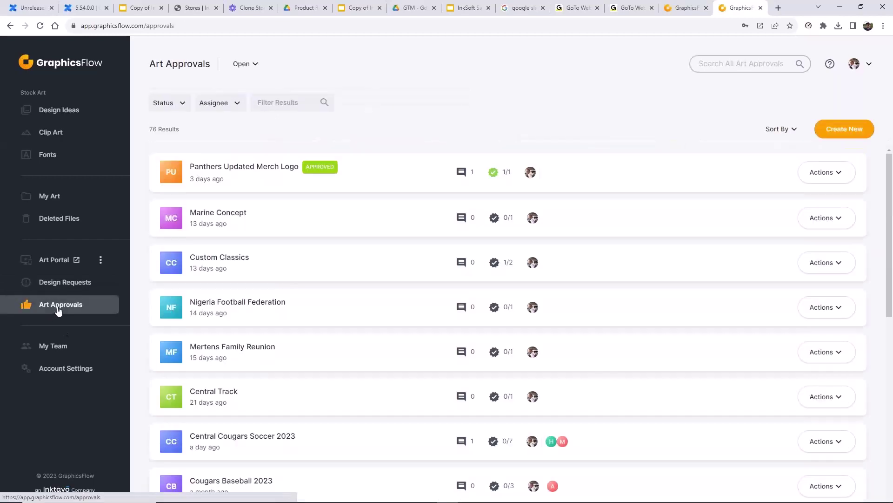
left_click(277, 103)
type("track")
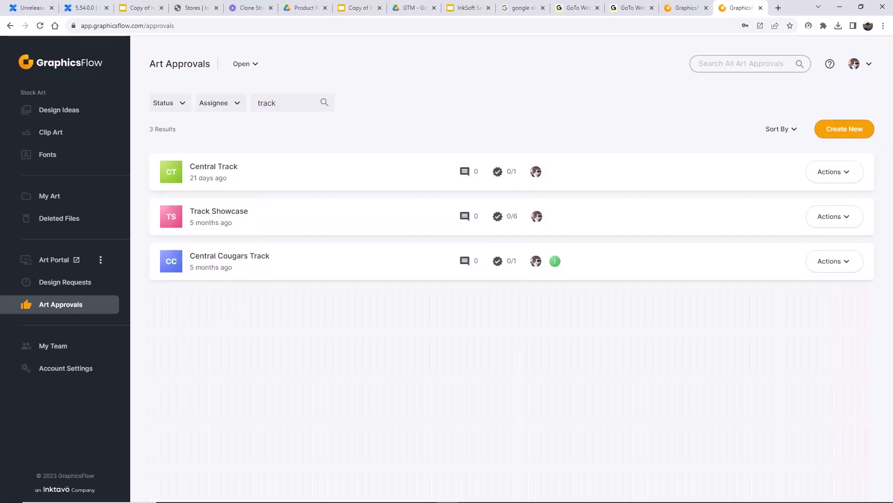
left_click(223, 215)
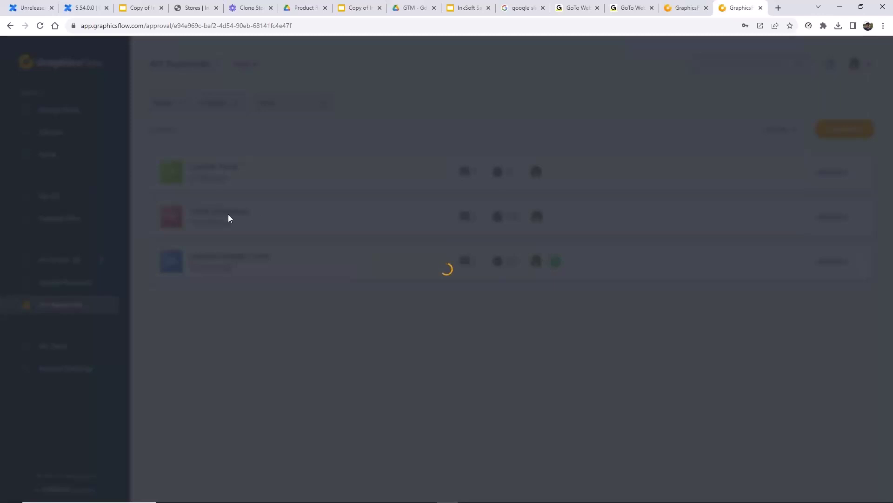
scroll(760, 278, "down", 5)
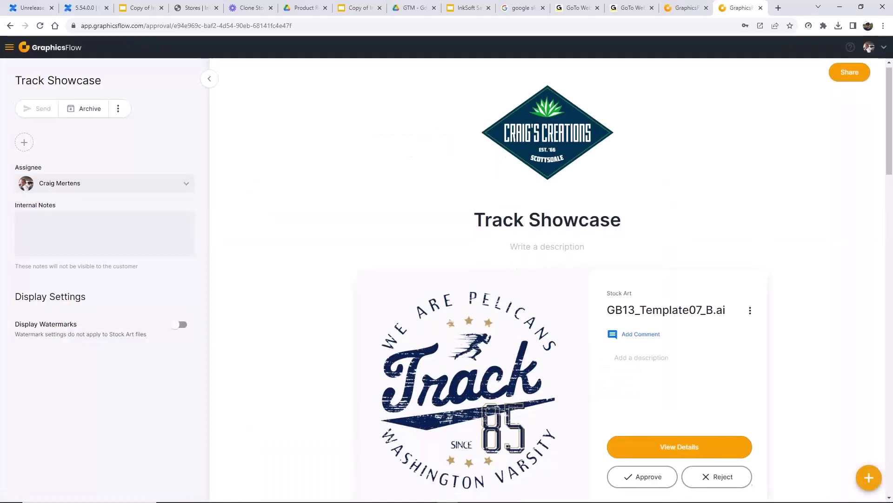
scroll(760, 278, "up", 5)
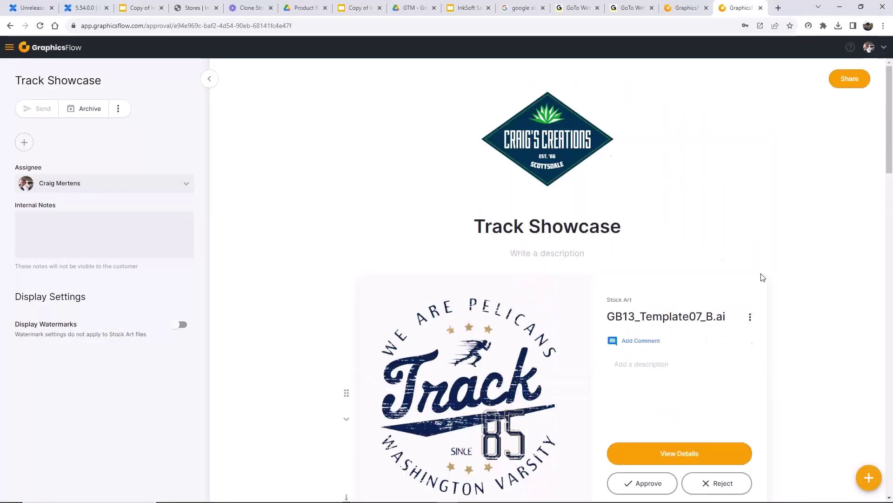
- Copy a Can View Only share link from Invite Collaborators, then close the dialog
left_click(846, 80)
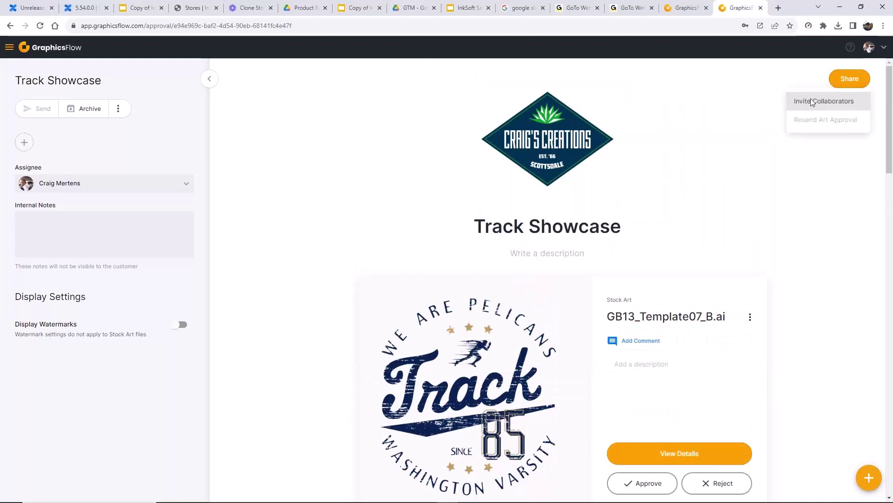
left_click(807, 101)
left_click(498, 326)
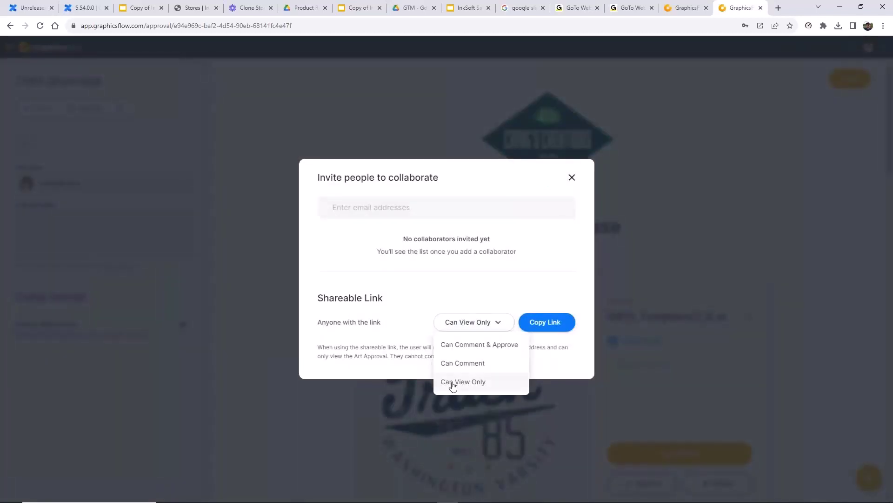
left_click(463, 383)
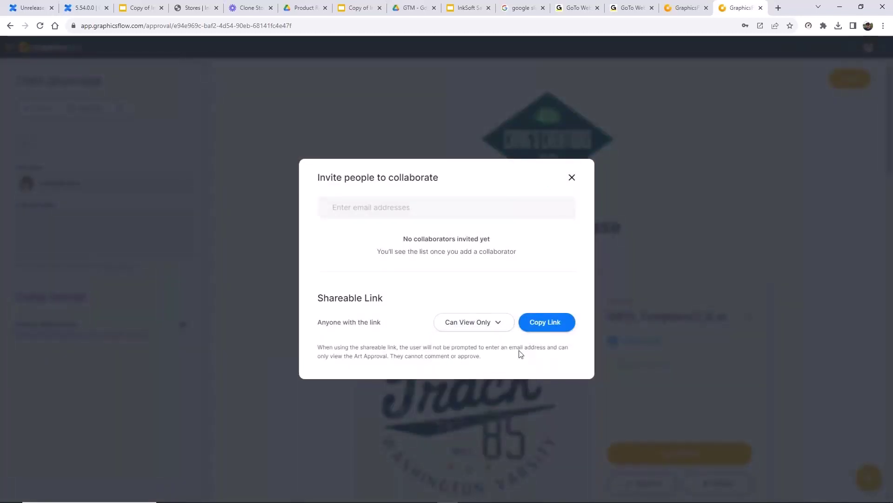
left_click(542, 324)
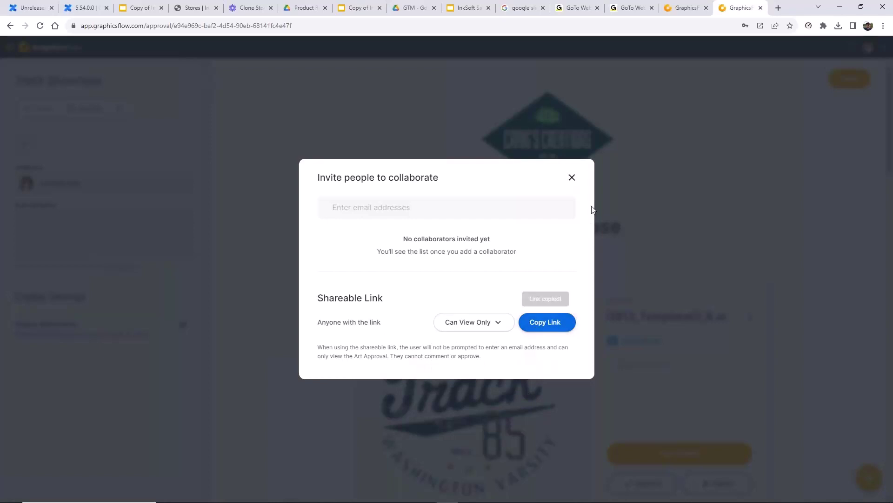
left_click(572, 178)
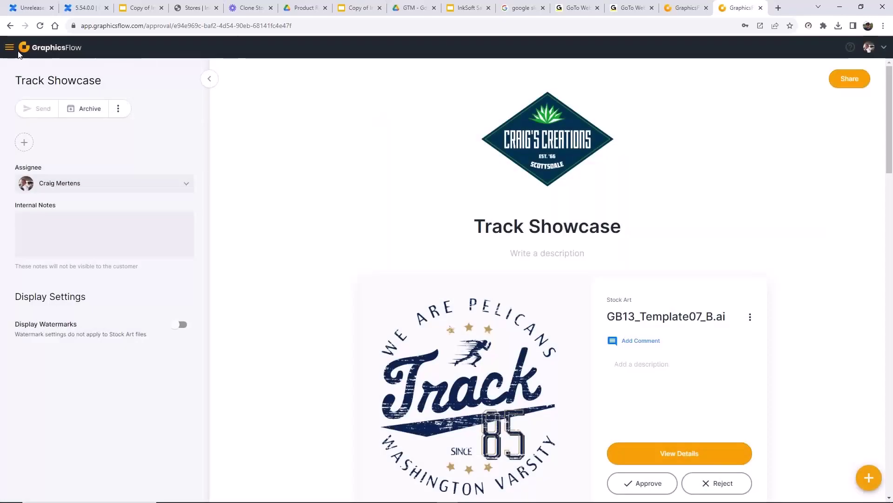
- Open Art Portal's Manage Settings and scroll down to its Custom Links
left_click(11, 50)
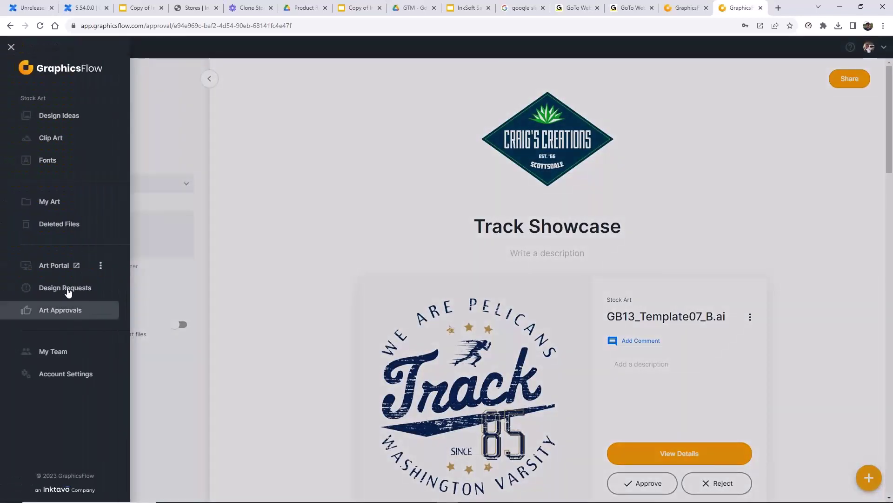
left_click(101, 266)
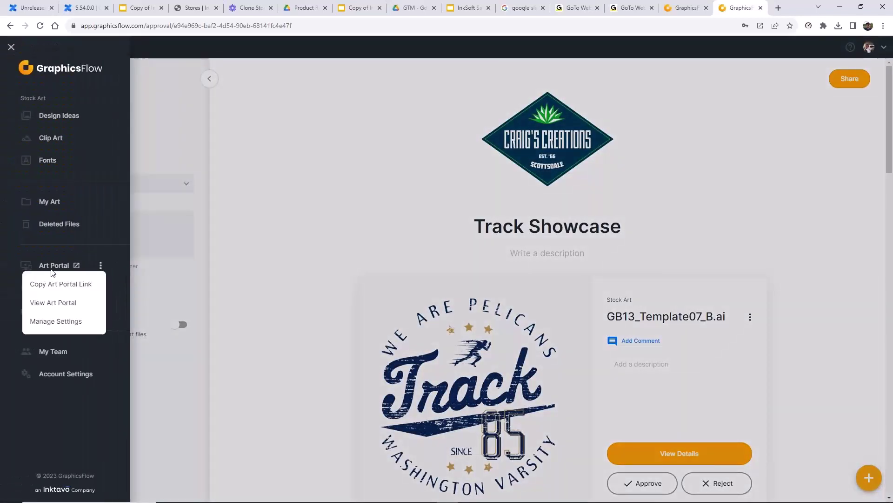
left_click(63, 321)
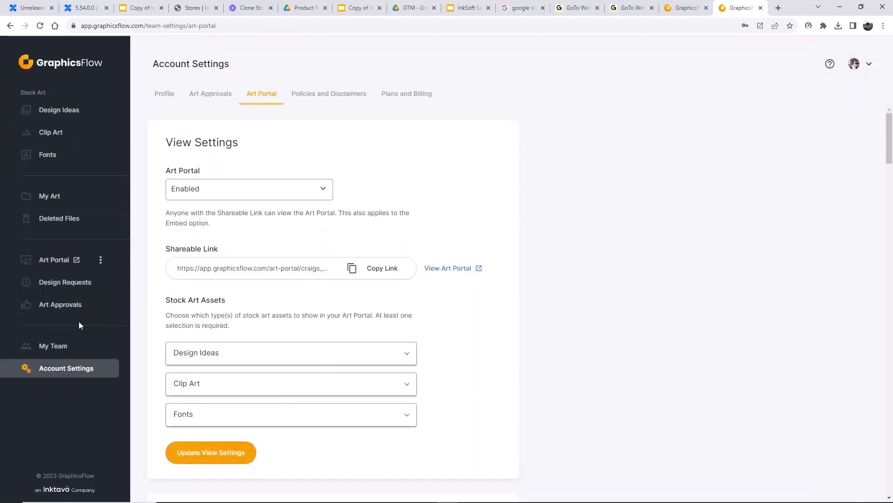
scroll(263, 309, "down", 10)
scroll(277, 335, "down", 4)
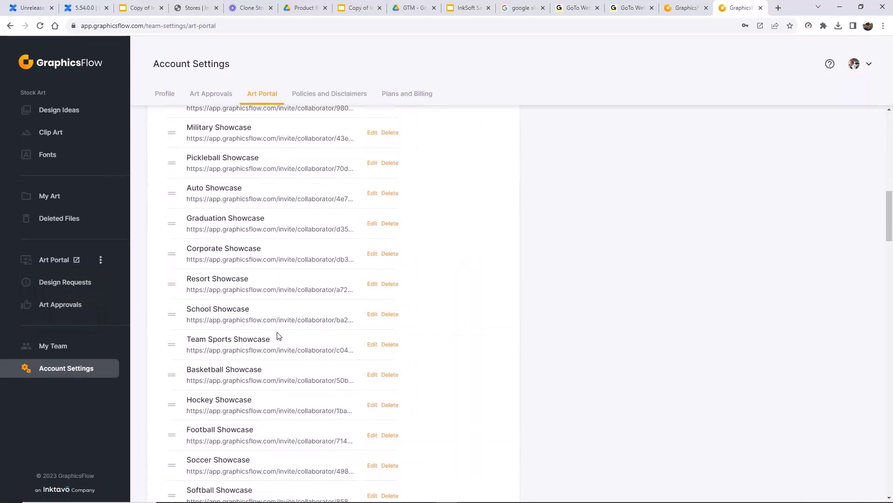
scroll(277, 335, "up", 11)
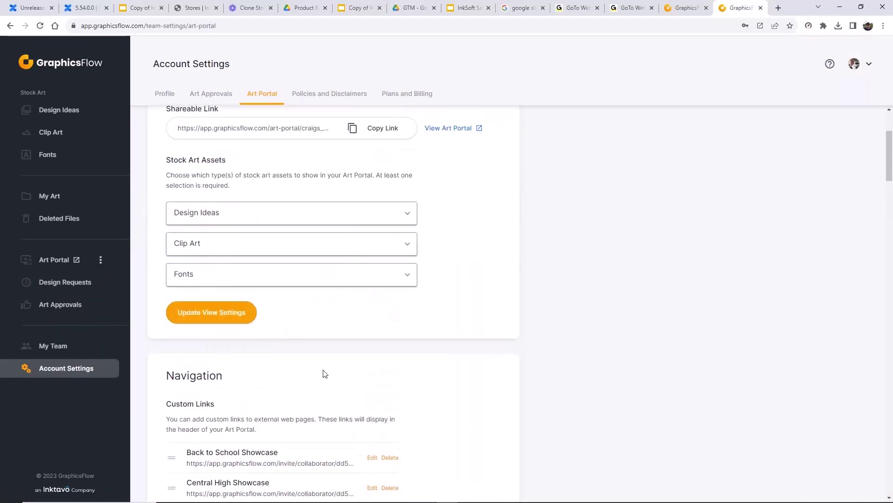
scroll(325, 372, "down", 19)
scroll(325, 372, "down", 1)
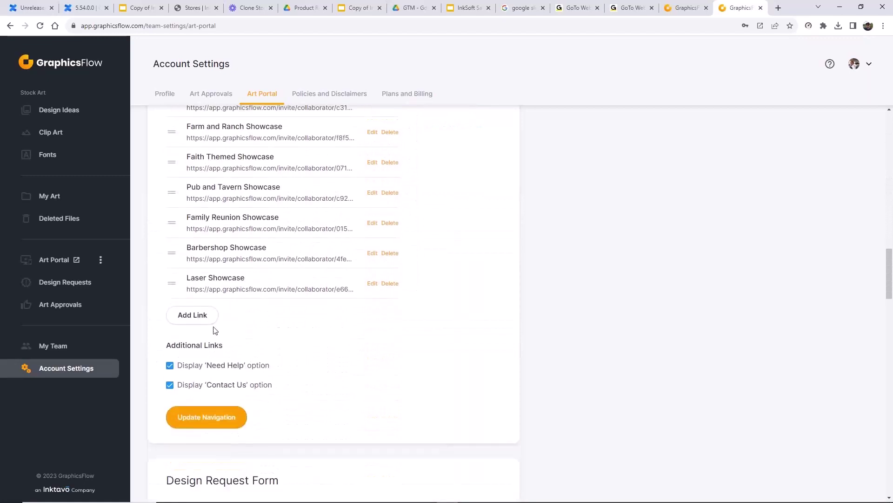
- Add a new custom link row and try its link text and URL fields
left_click(197, 315)
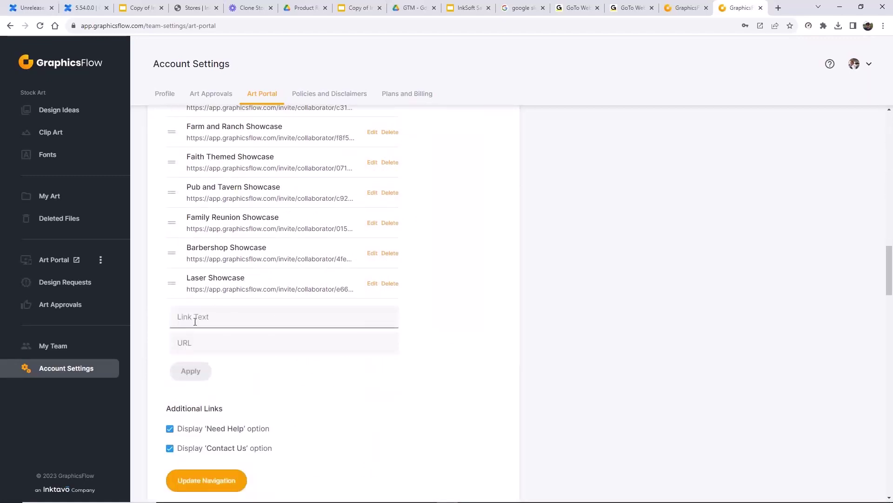
left_click(180, 344)
left_click(179, 317)
left_click(187, 345)
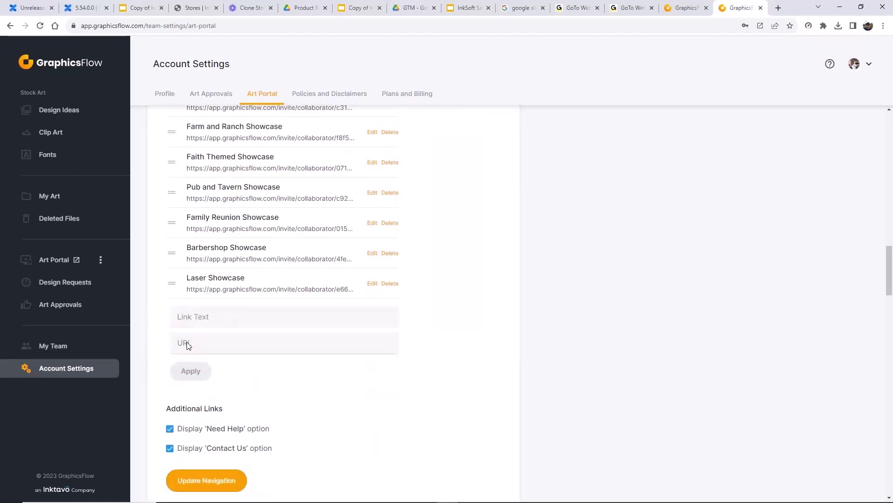
- Move Track Showcase to just below New Designs for May and save the navigation
scroll(268, 356, "up", 1)
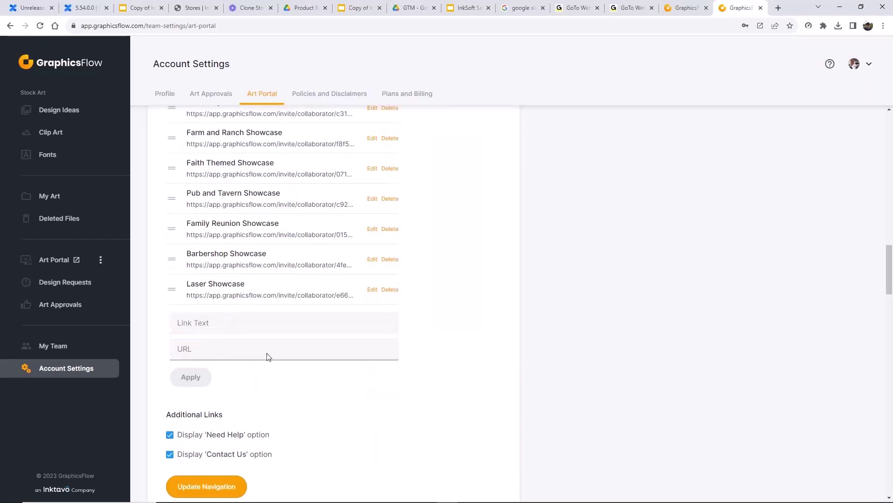
scroll(268, 356, "up", 5)
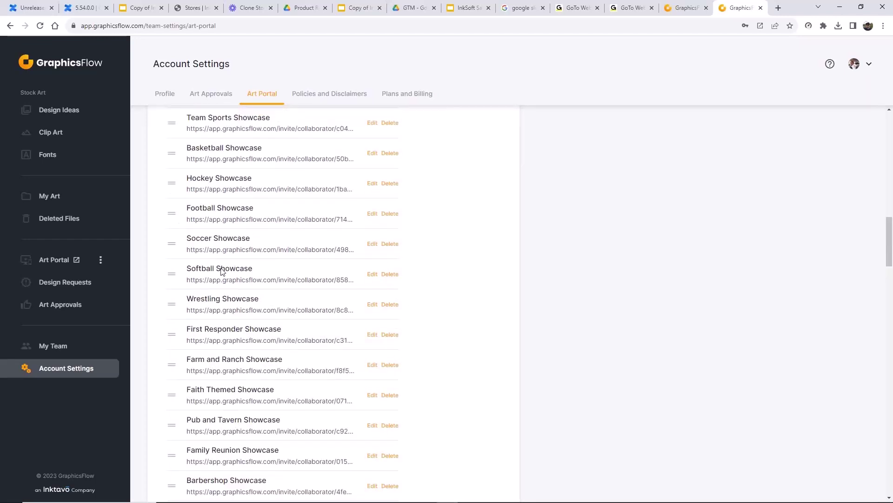
scroll(222, 272, "down", 6)
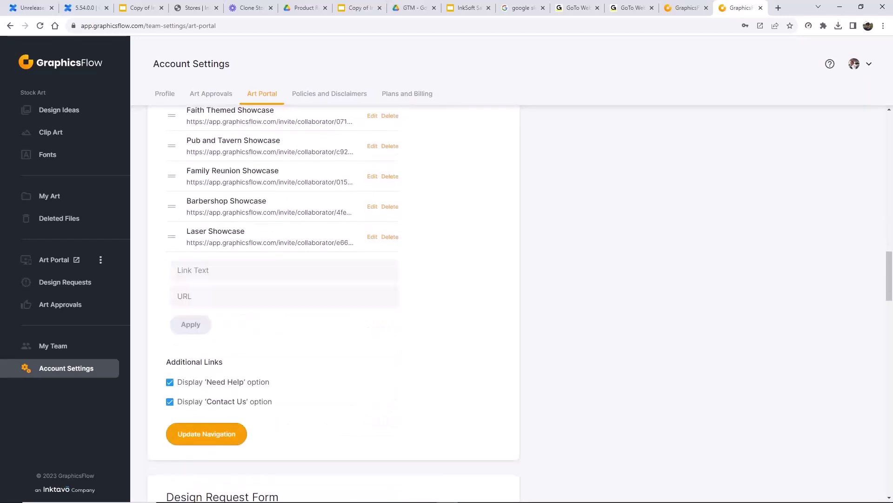
scroll(278, 396, "up", 4)
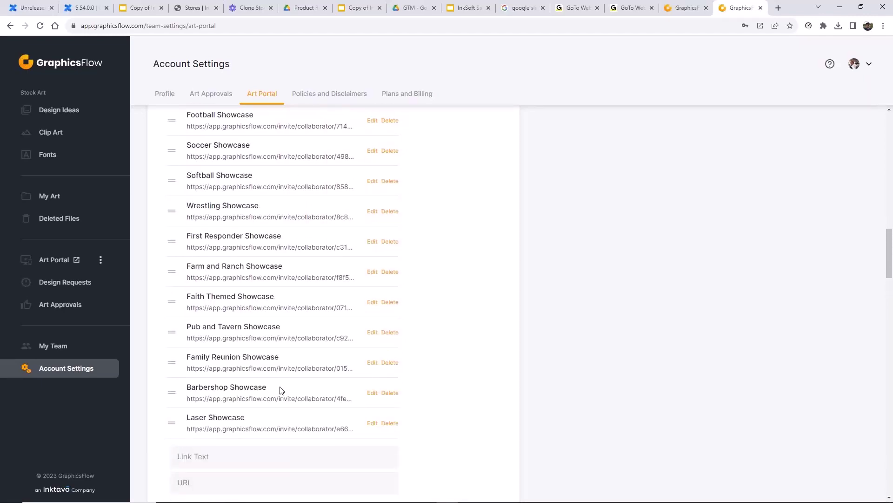
scroll(280, 390, "up", 7)
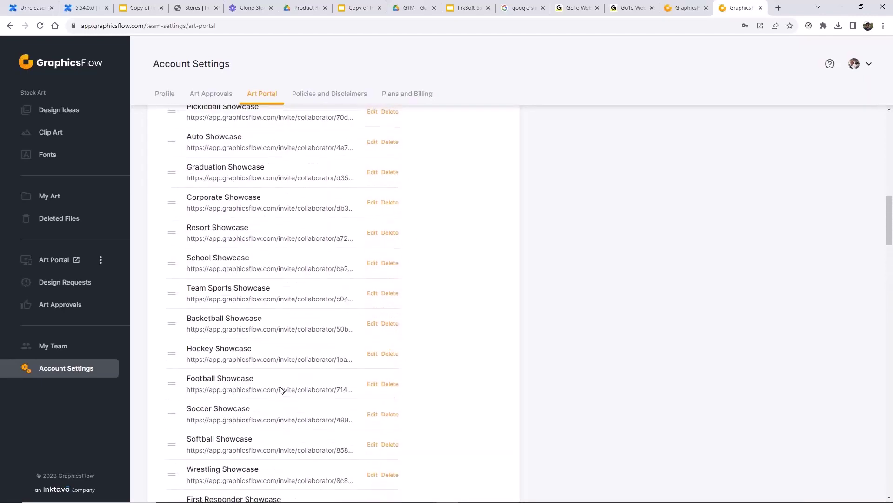
scroll(281, 390, "up", 4)
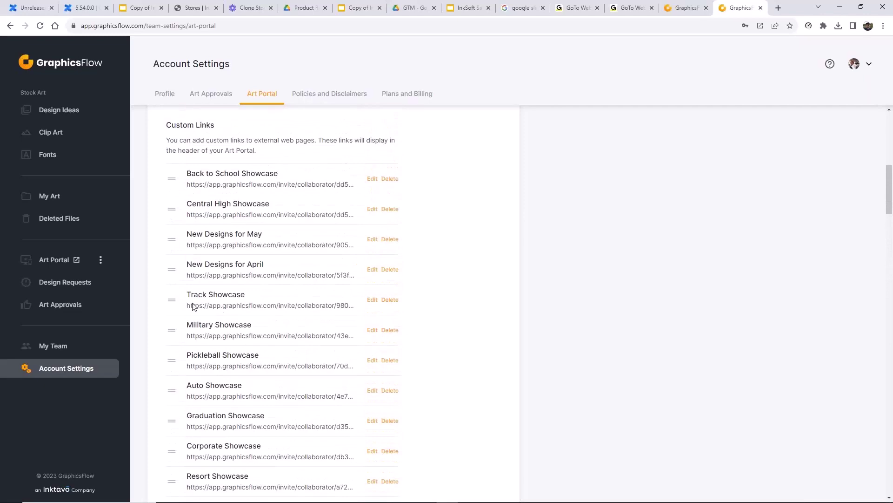
left_click_drag(173, 300, 174, 270)
scroll(448, 353, "down", 10)
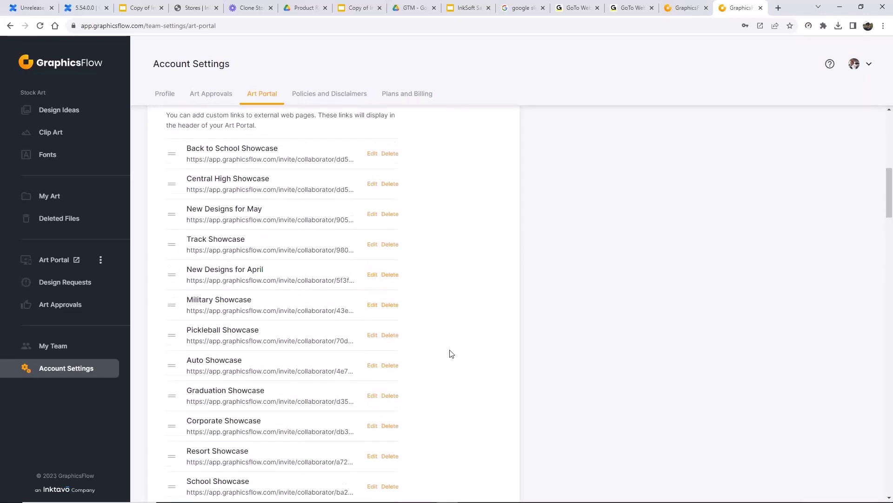
scroll(443, 357, "down", 5)
left_click(201, 482)
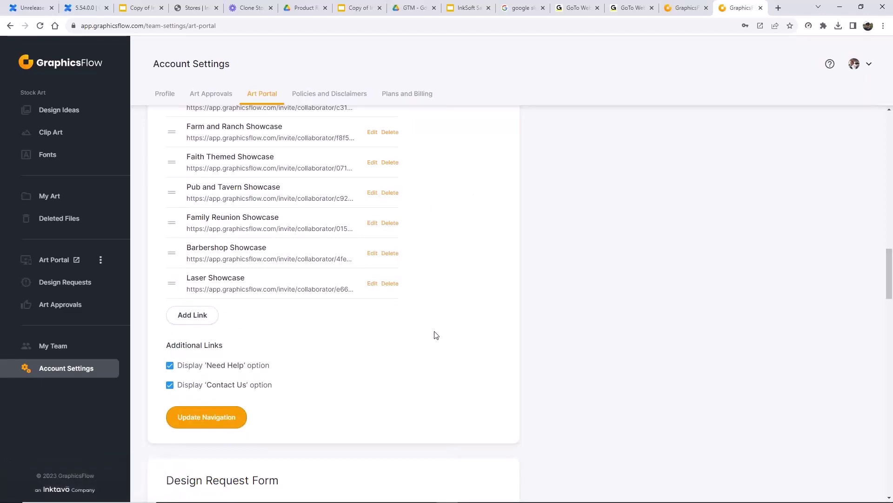
scroll(436, 335, "up", 15)
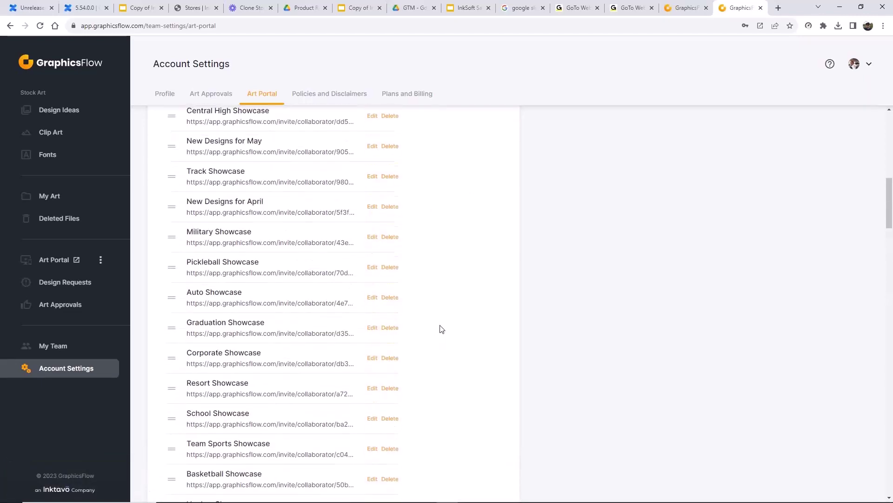
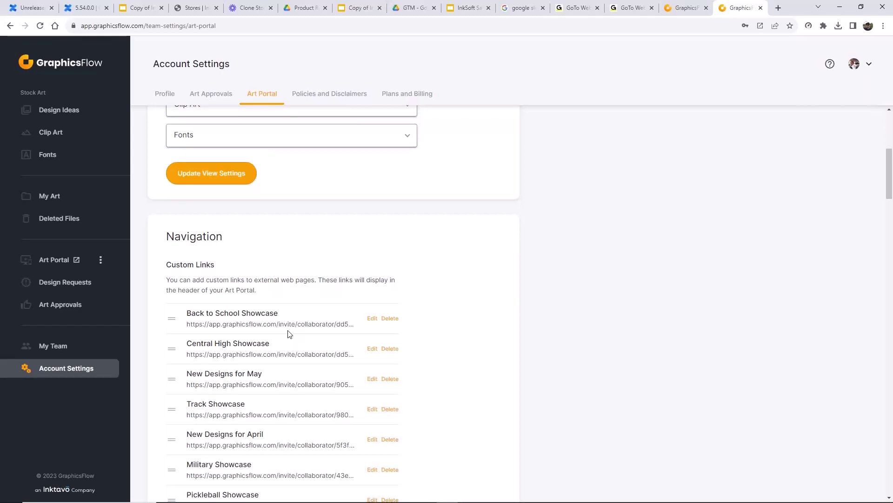
- Open the Custom Classics approval, set its shareable link to Can Comment, and copy it
left_click(76, 310)
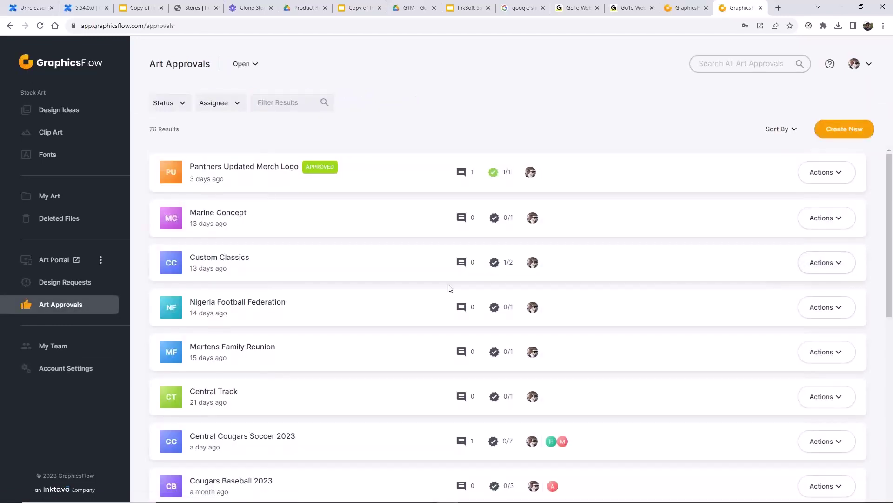
left_click(234, 266)
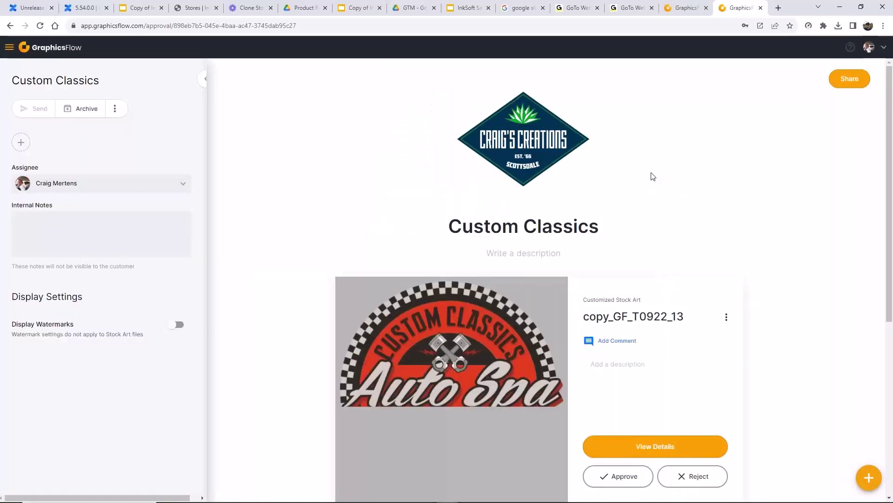
left_click(848, 79)
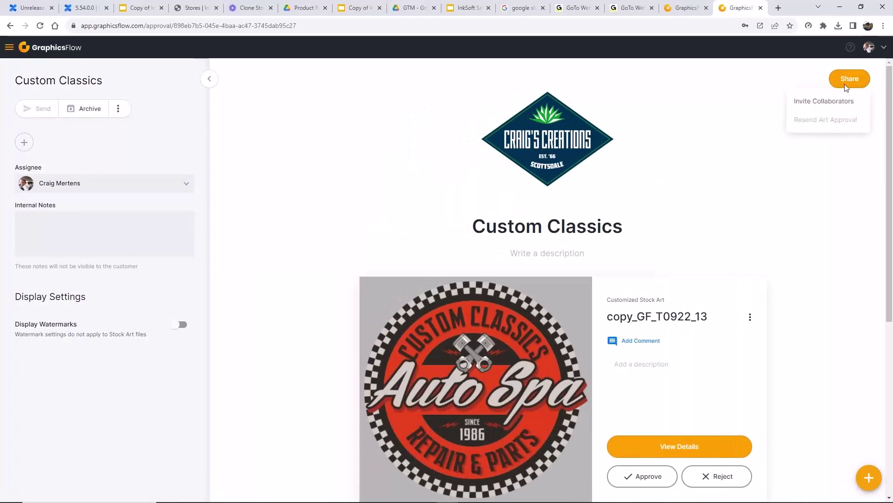
left_click(820, 101)
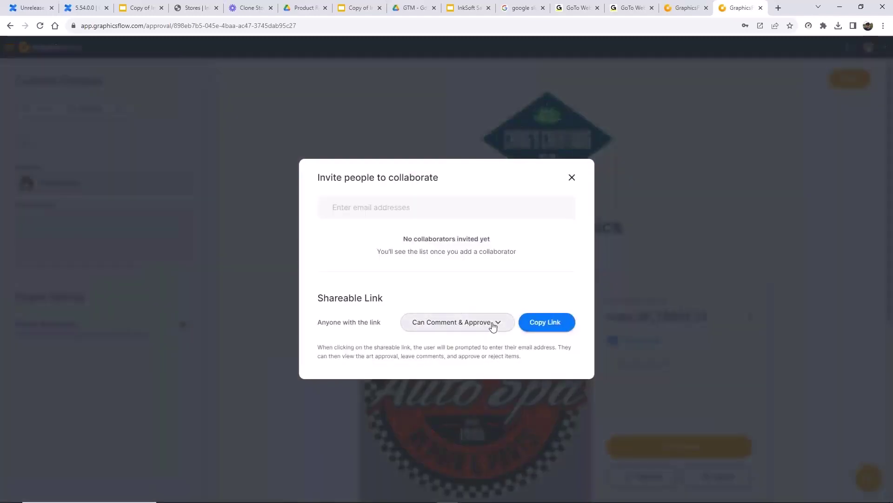
left_click(495, 323)
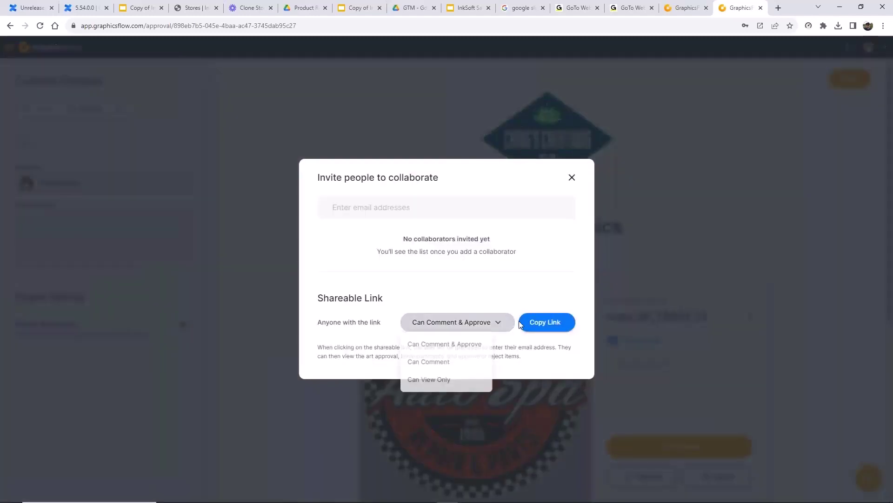
left_click(433, 369)
left_click(547, 322)
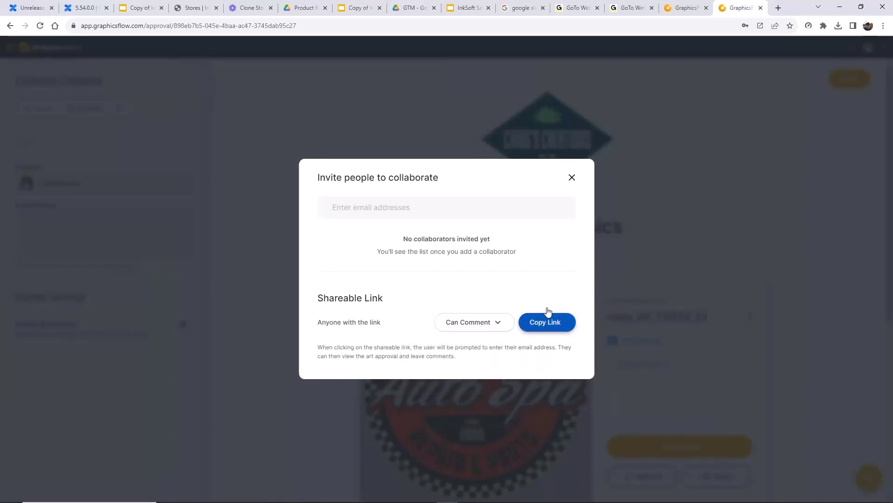
- Close the invite dialog and go back to the Art Approvals list
left_click(571, 178)
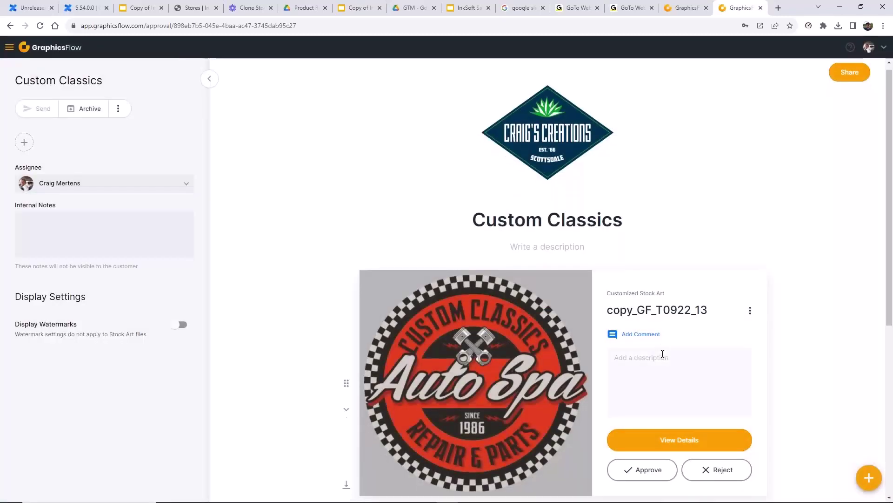
scroll(664, 354, "down", 4)
scroll(664, 357, "down", 2)
left_click(642, 421)
scroll(642, 421, "up", 1)
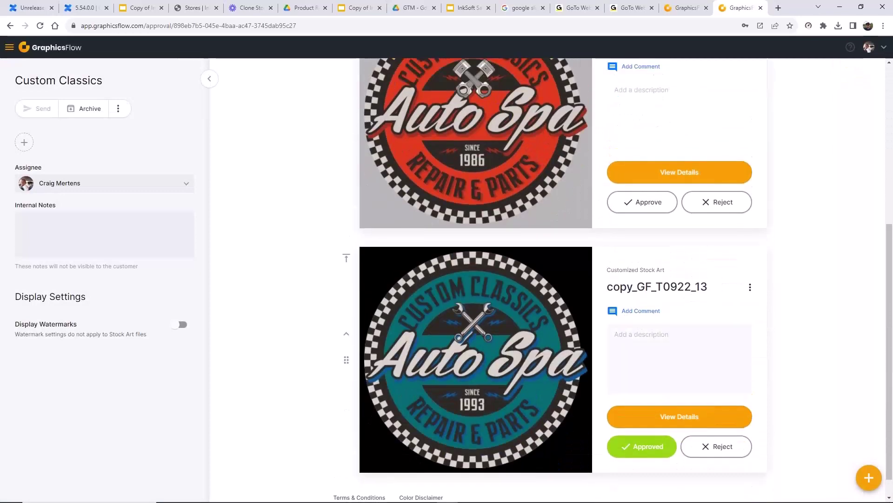
left_click(11, 26)
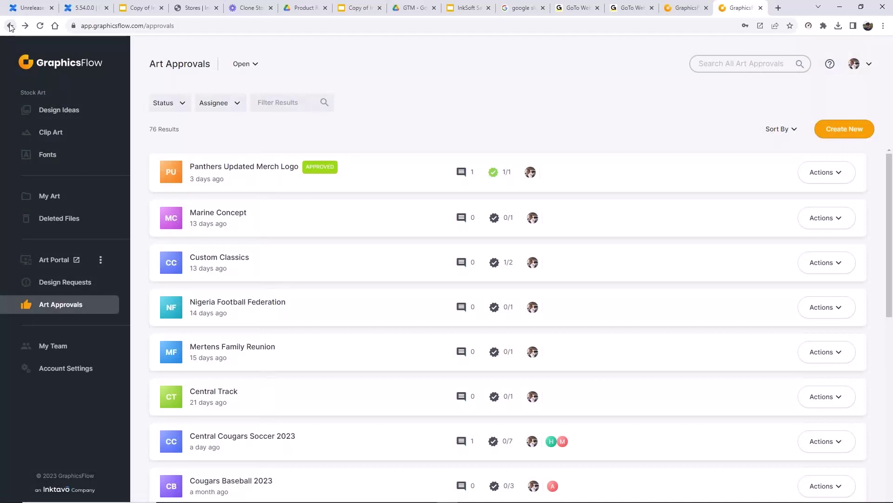
- Choose Manage Settings from the sidebar's Art Portal menu to reach the Art Portal page
scroll(214, 316, "down", 2)
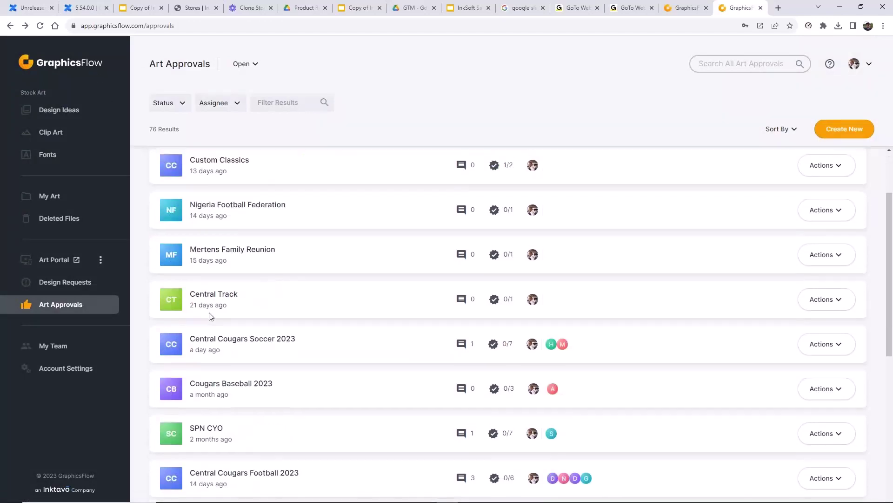
scroll(210, 317, "down", 2)
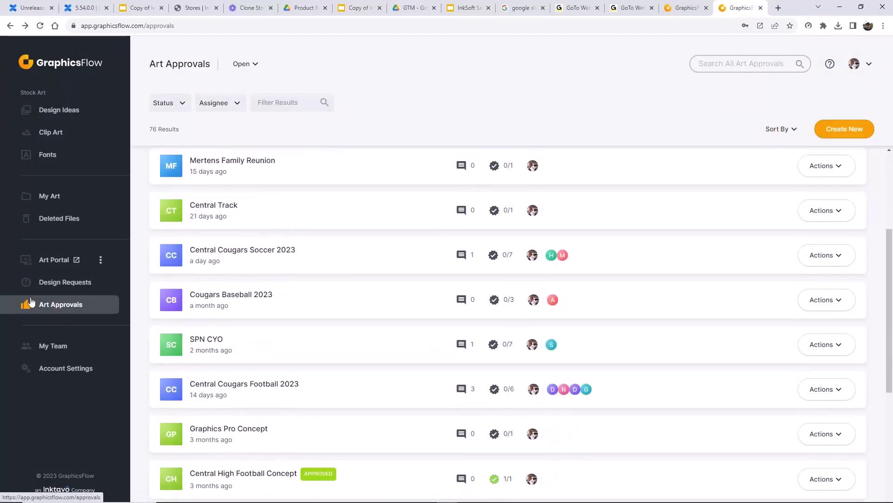
left_click(101, 260)
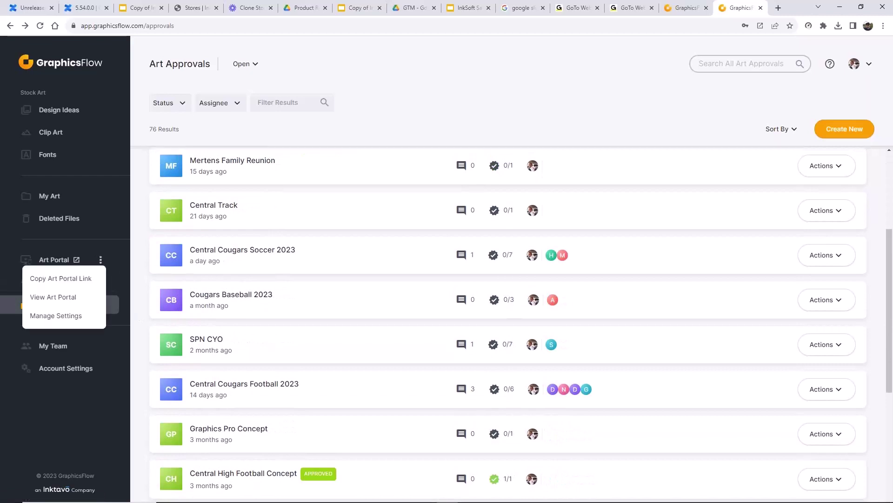
left_click(65, 317)
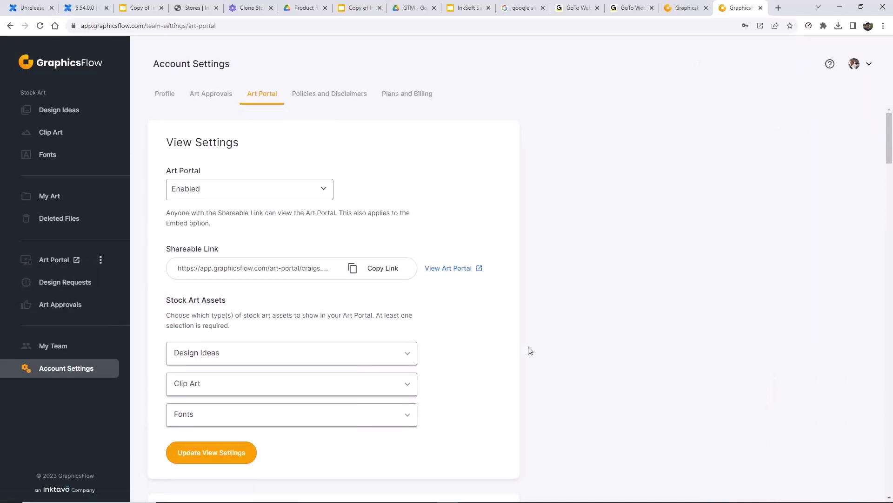
scroll(511, 345, "down", 2)
scroll(512, 346, "down", 1)
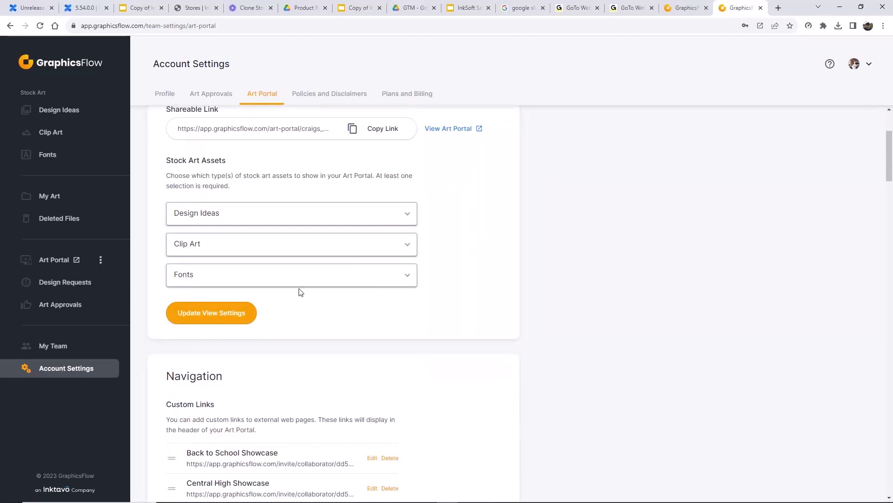
- Expand Design Ideas and uncheck the Patriotic category in Select Categories
left_click(410, 217)
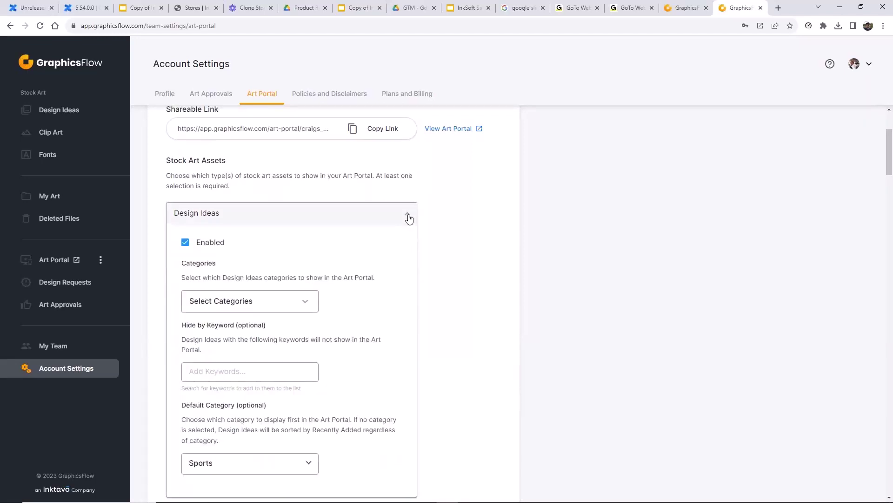
scroll(211, 259, "down", 2)
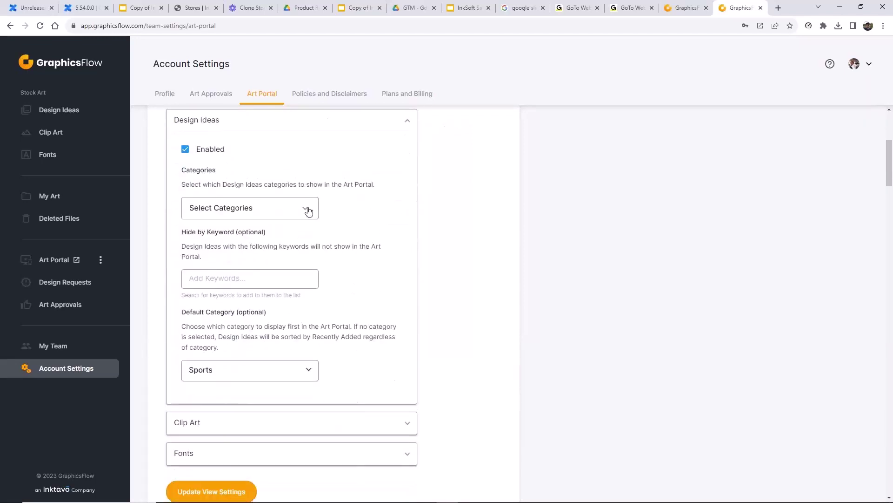
left_click(307, 208)
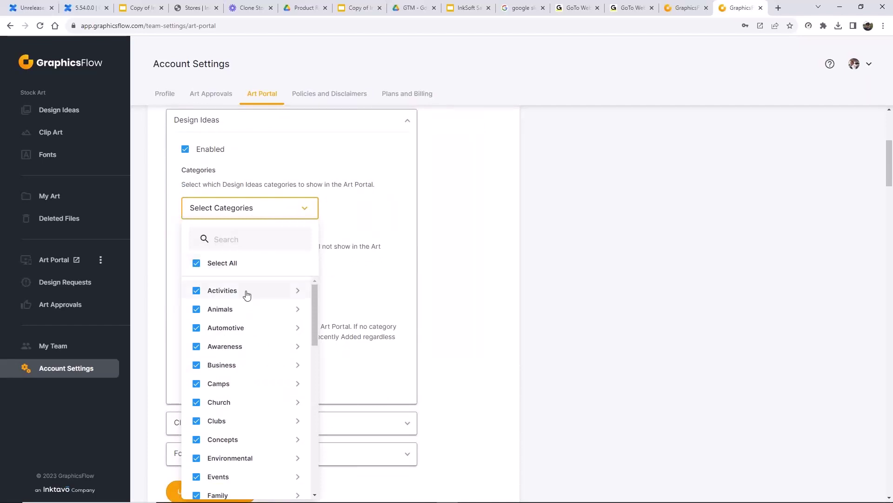
scroll(245, 326, "down", 7)
scroll(240, 360, "down", 5)
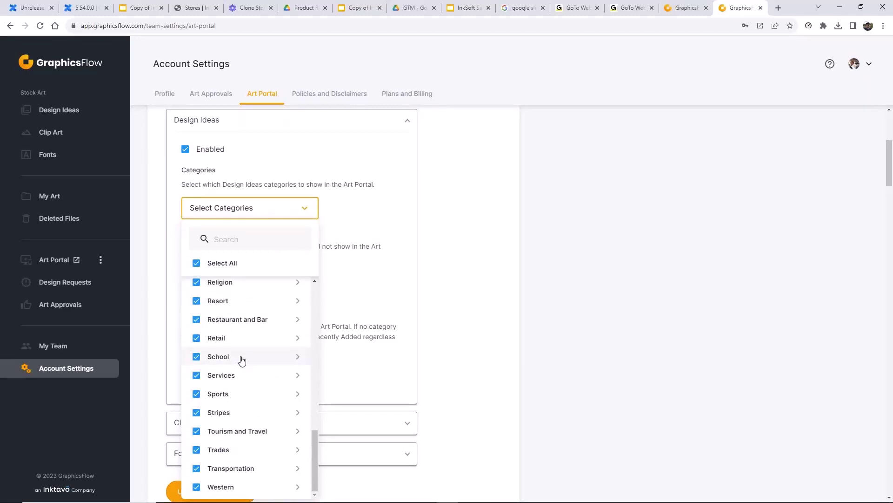
scroll(243, 357, "up", 1)
scroll(245, 356, "up", 3)
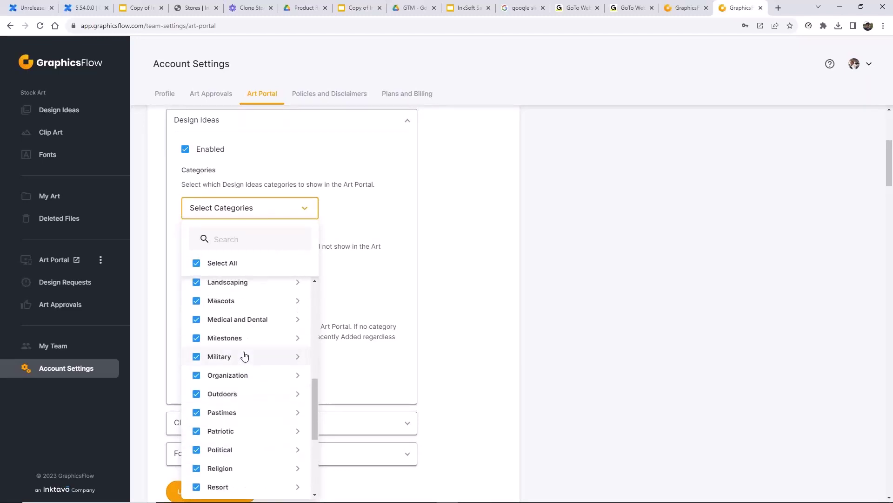
scroll(245, 356, "up", 1)
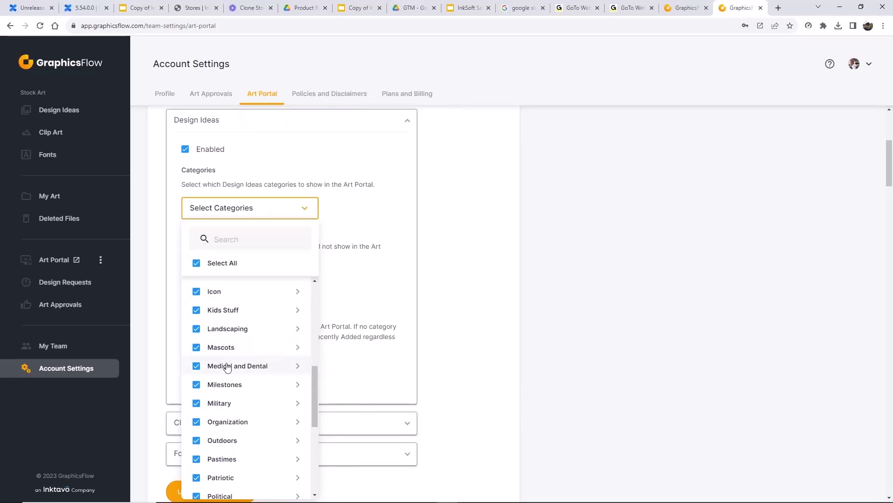
scroll(251, 382, "down", 3)
left_click(198, 339)
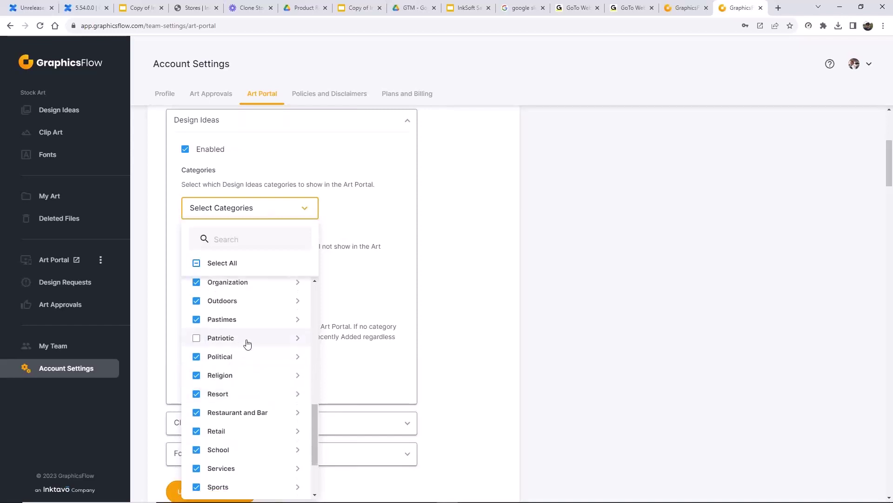
- Leave the USA subcategory under Patriotic unchecked and close the category list
scroll(260, 342, "down", 2)
scroll(286, 342, "up", 4)
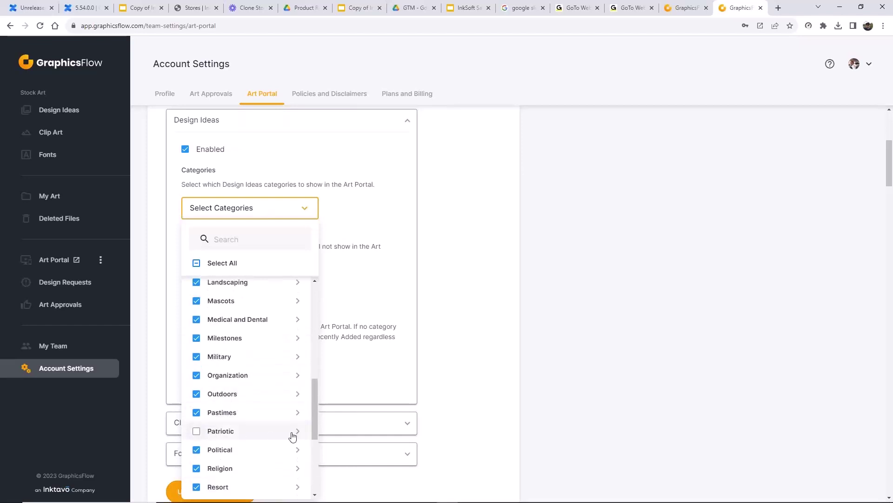
left_click(297, 432)
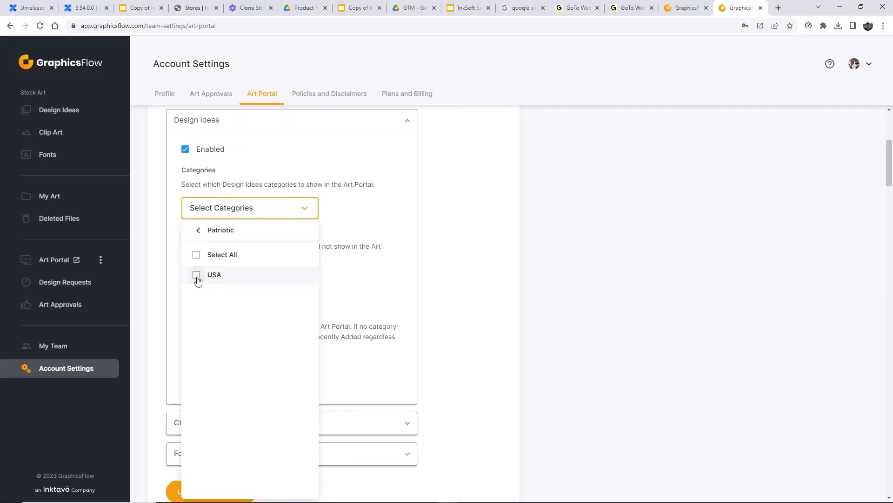
left_click(196, 254)
left_click(195, 278)
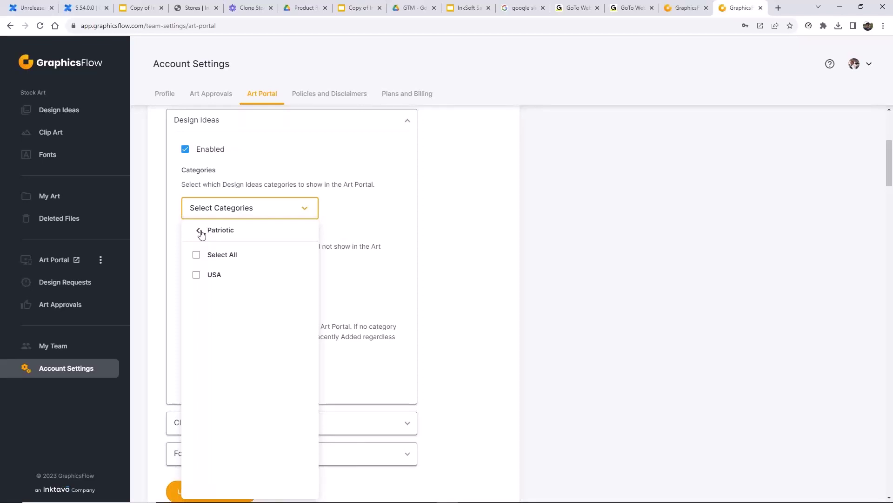
left_click(200, 231)
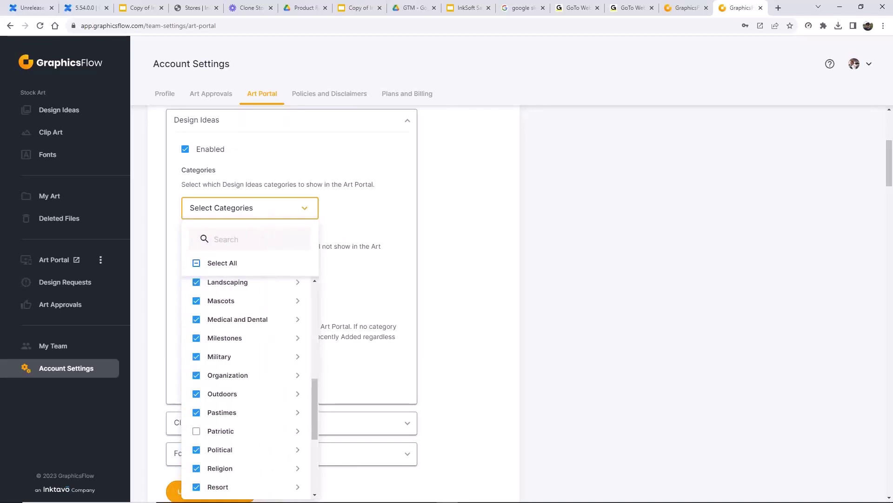
left_click(170, 288)
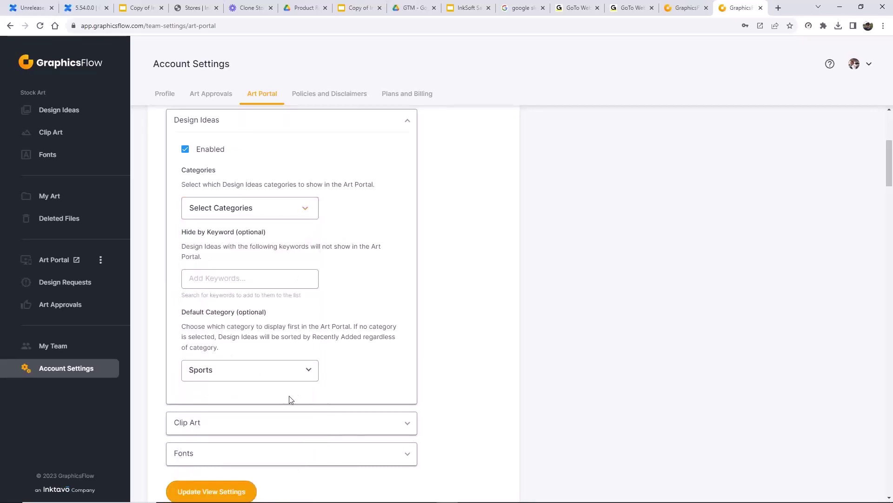
scroll(296, 399, "down", 1)
scroll(302, 288, "up", 3)
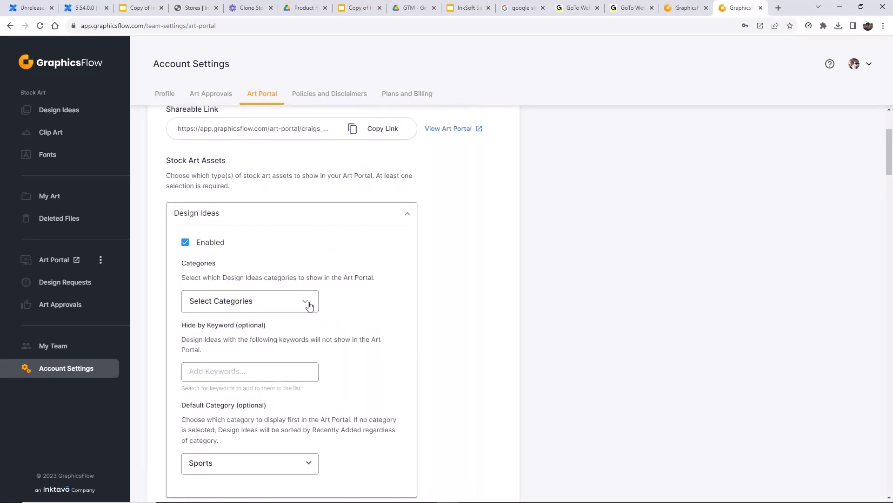
- Clear all Design Ideas categories, then tick Sports, School and Mascots
left_click(309, 305)
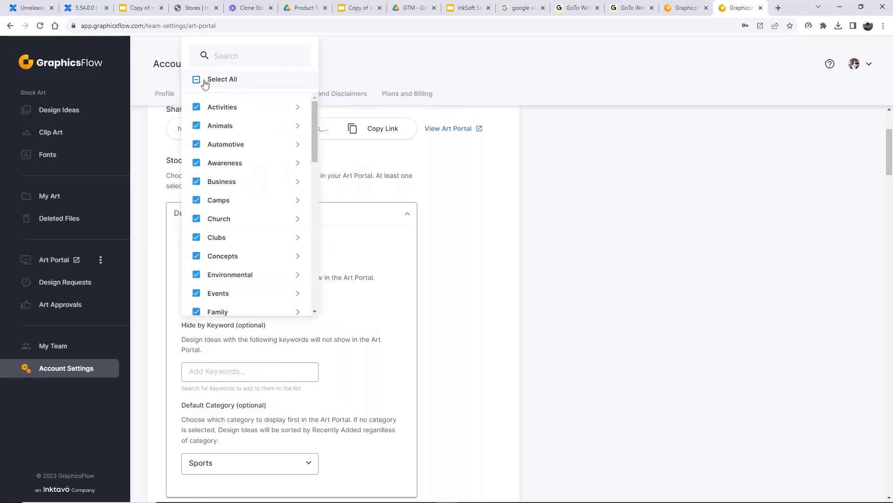
left_click(198, 80)
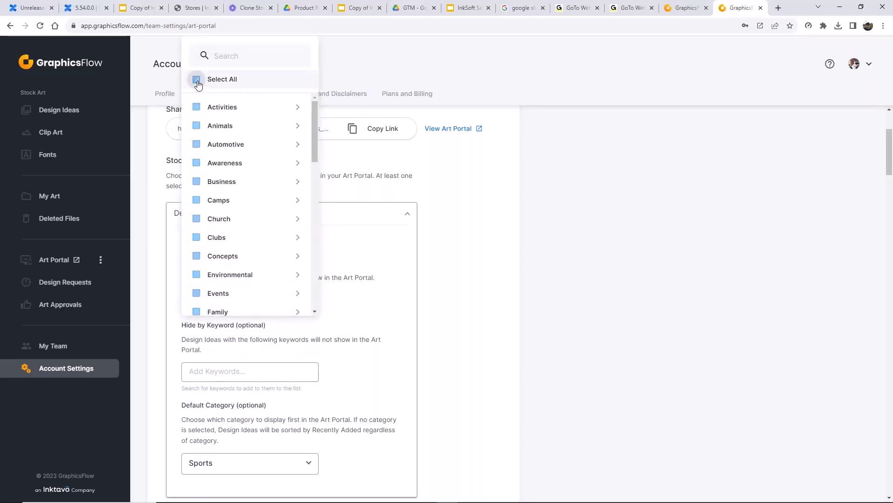
scroll(254, 232, "down", 8)
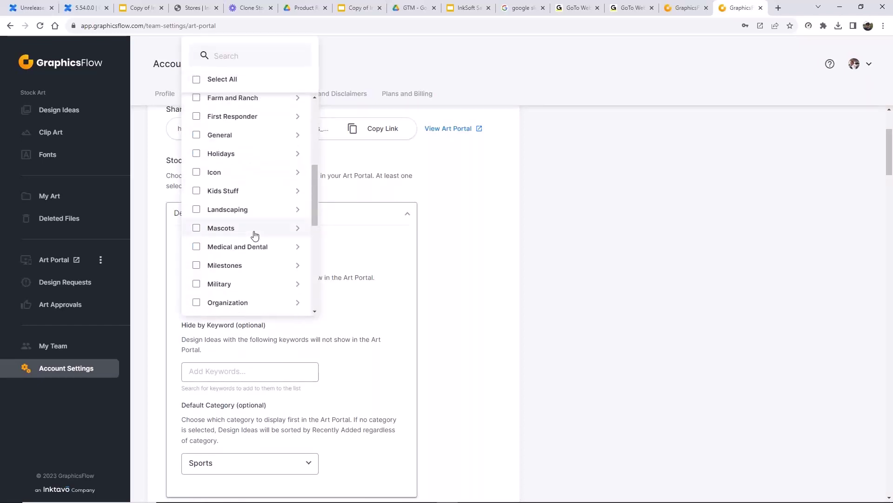
scroll(254, 237, "down", 3)
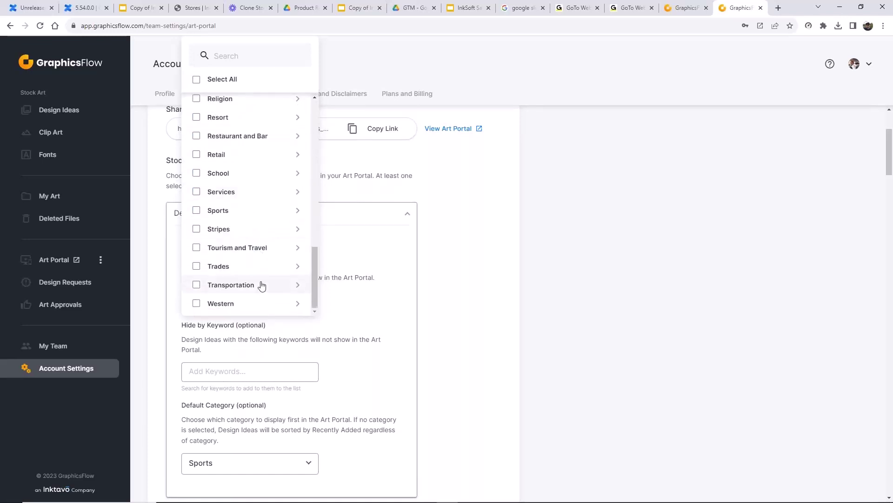
left_click(197, 210)
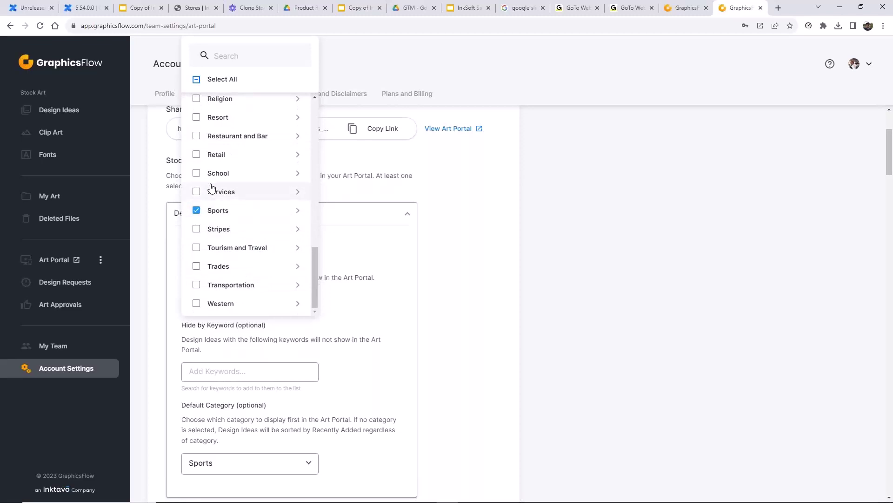
left_click(196, 173)
scroll(272, 230, "up", 1)
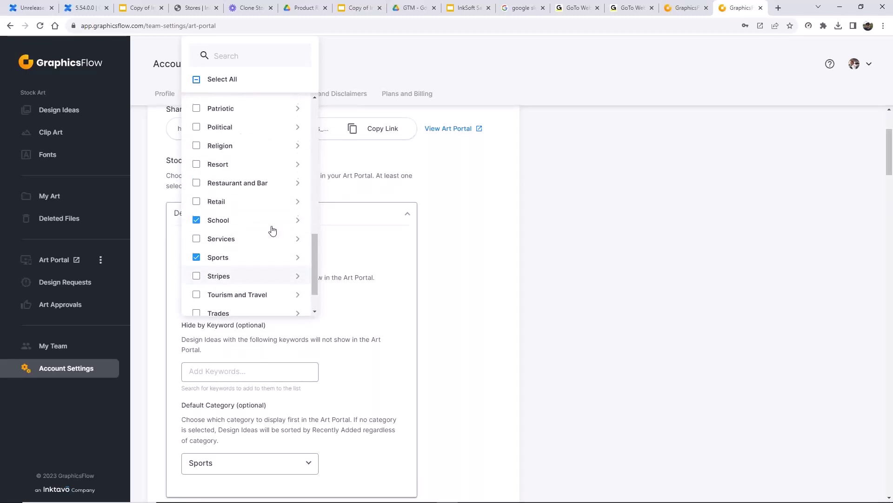
scroll(273, 231, "up", 4)
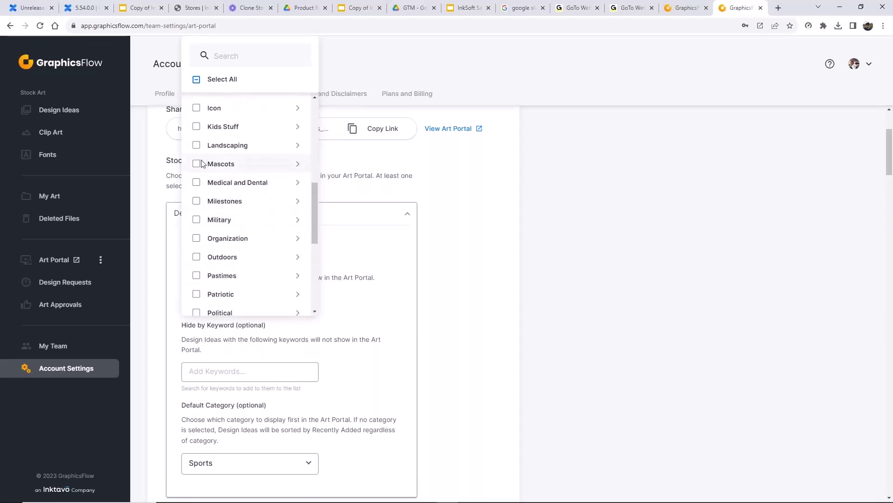
left_click(196, 163)
- Tick Select All to include every Design Ideas category and close the list
scroll(243, 189, "up", 4)
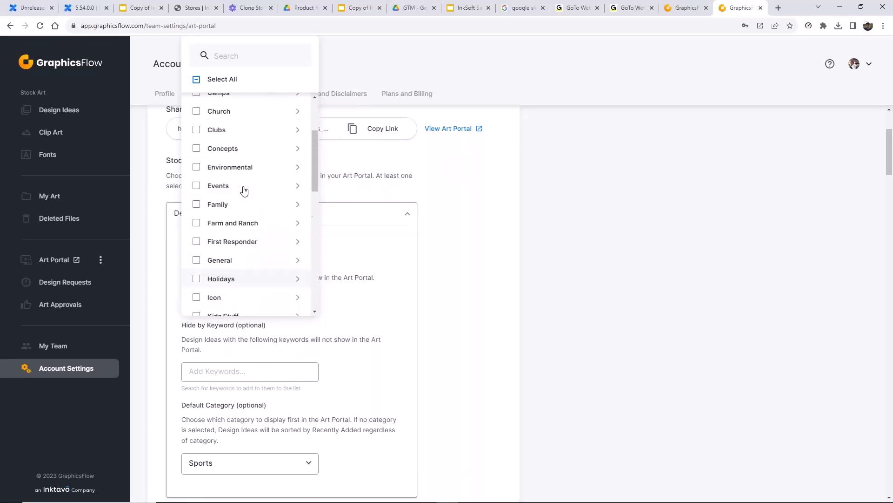
scroll(244, 191, "up", 2)
scroll(244, 190, "down", 5)
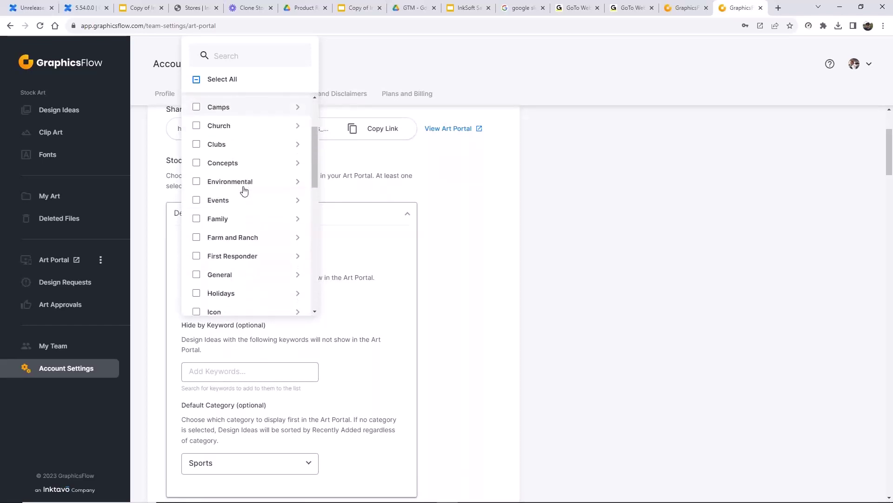
scroll(251, 199, "down", 5)
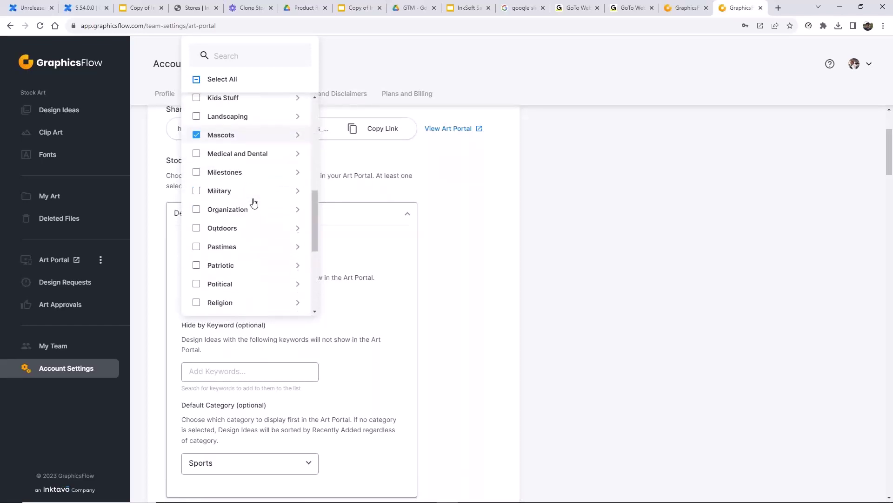
scroll(256, 202, "down", 5)
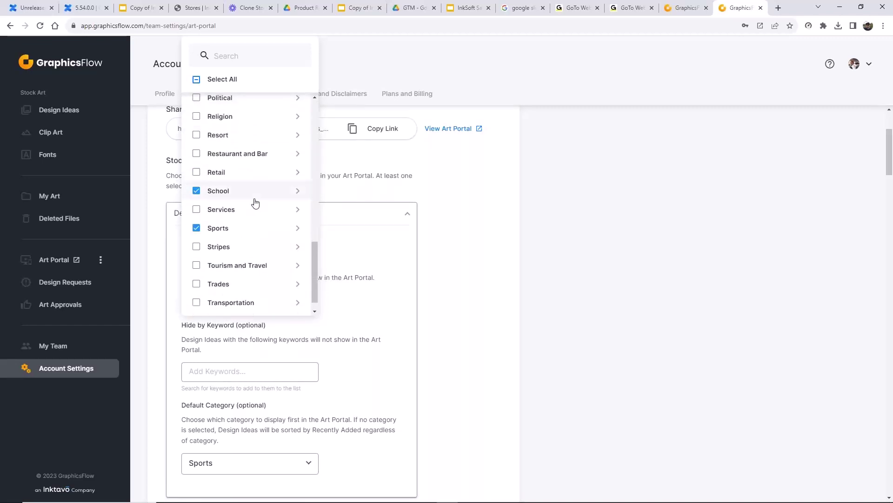
scroll(256, 202, "down", 1)
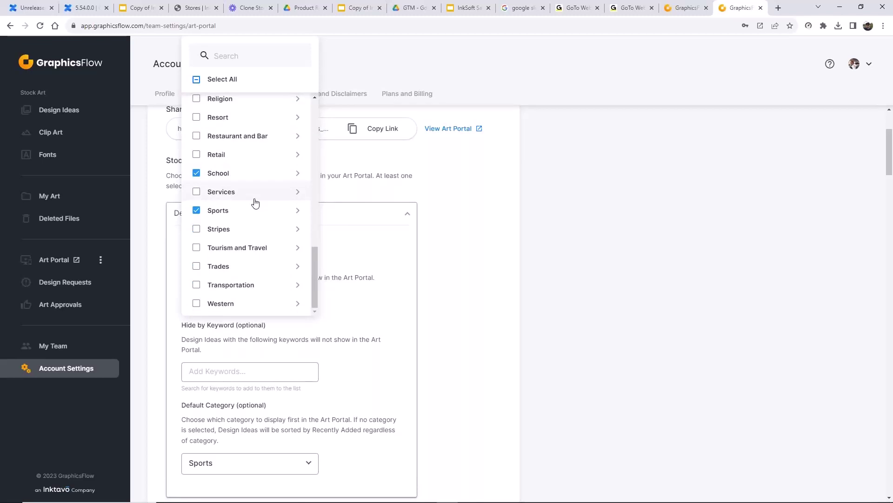
left_click(197, 79)
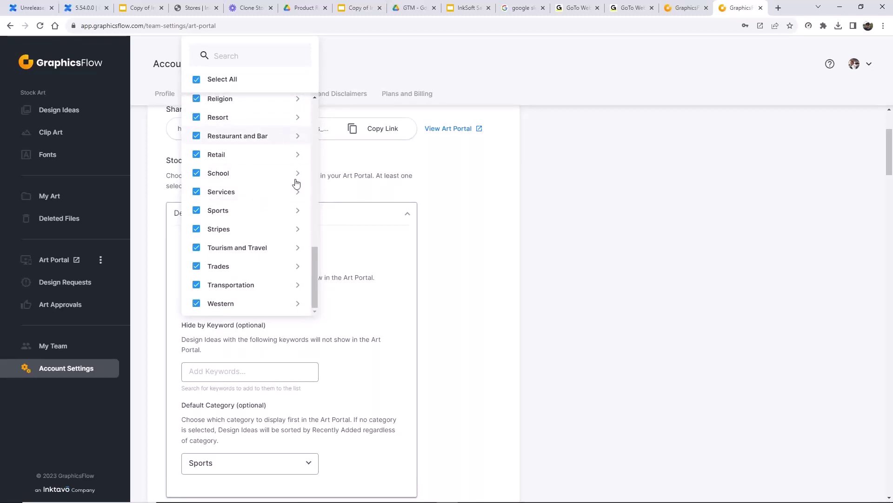
left_click(476, 248)
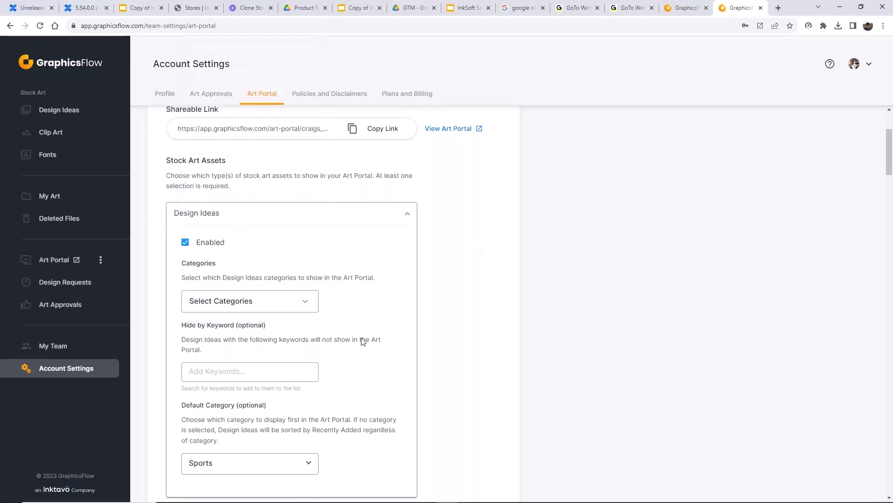
scroll(353, 349, "down", 5)
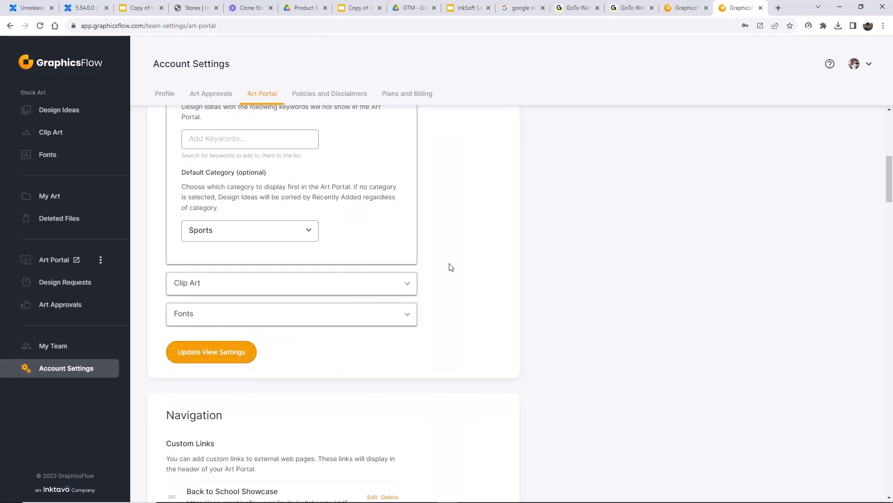
scroll(451, 267, "up", 4)
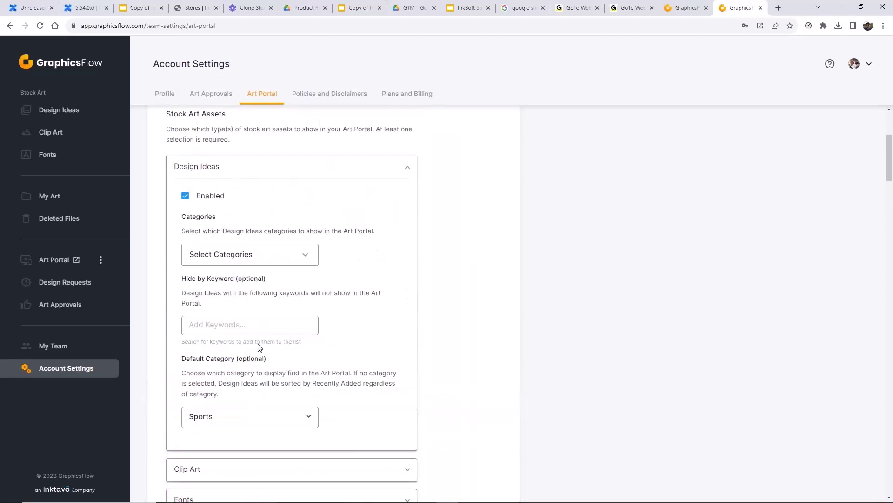
- Add 'pickleball' under Hide by Keyword, then remove it again
left_click(205, 327)
type("pick")
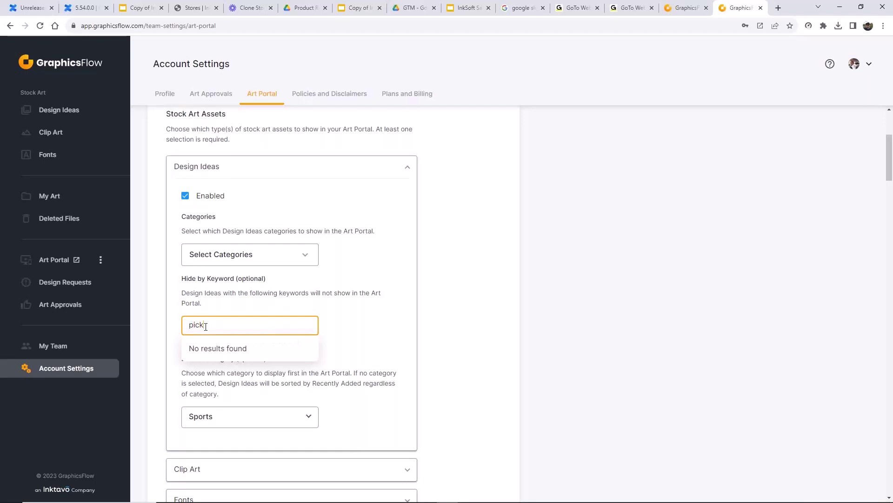
type("le")
left_click(216, 349)
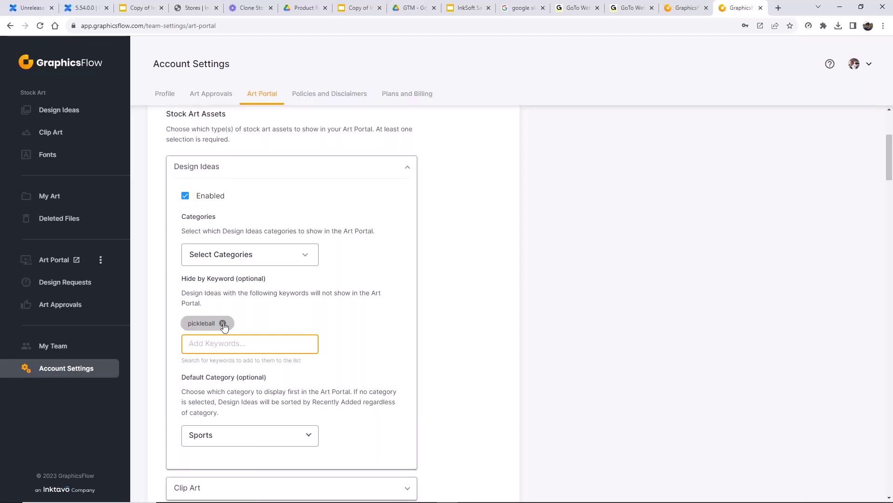
left_click(223, 324)
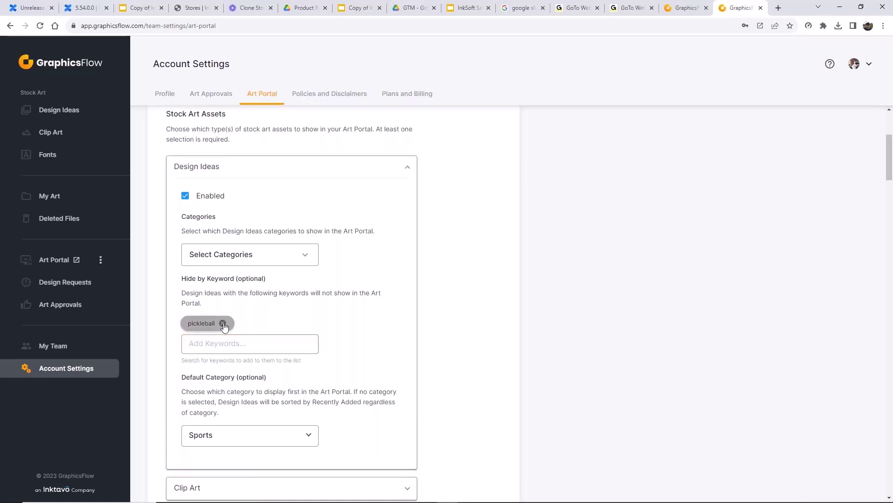
- Clear the pickleball keyword and keep Sports as the Design Ideas default category
left_click(223, 323)
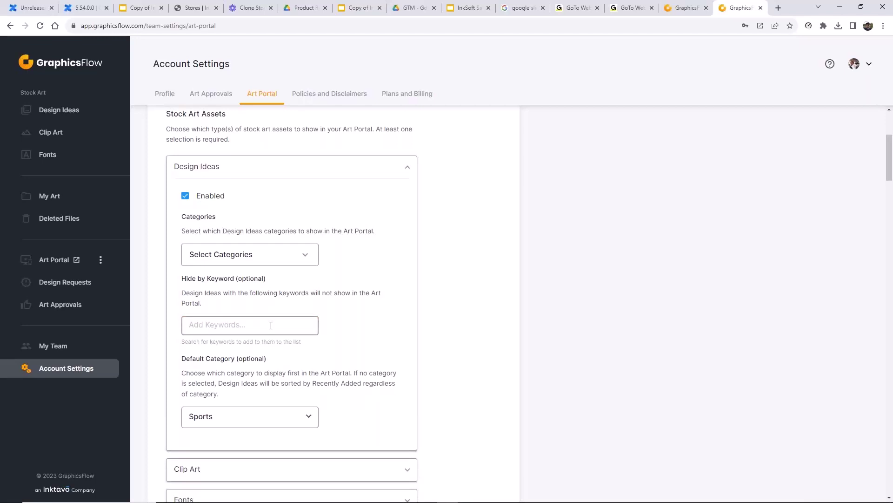
scroll(270, 325, "down", 3)
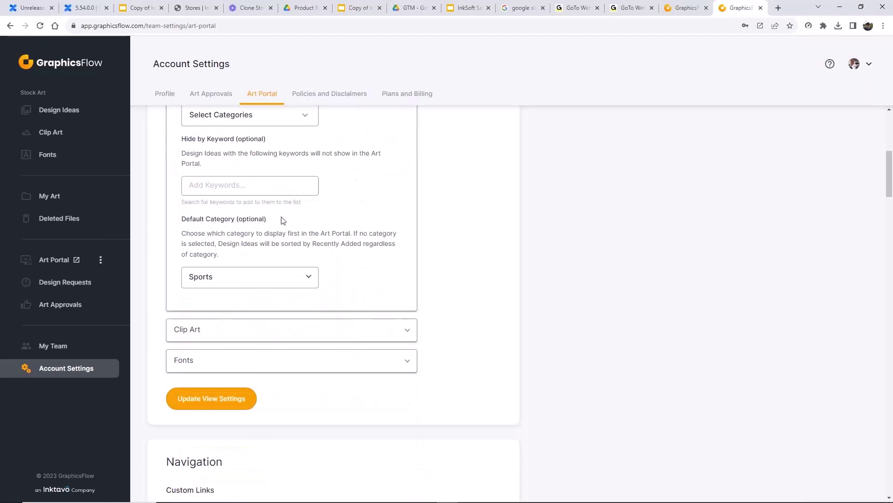
left_click(311, 278)
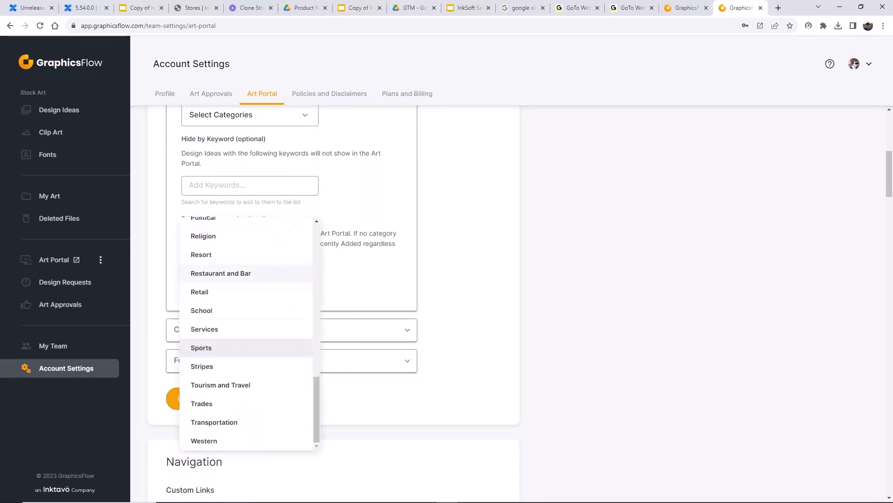
left_click(208, 352)
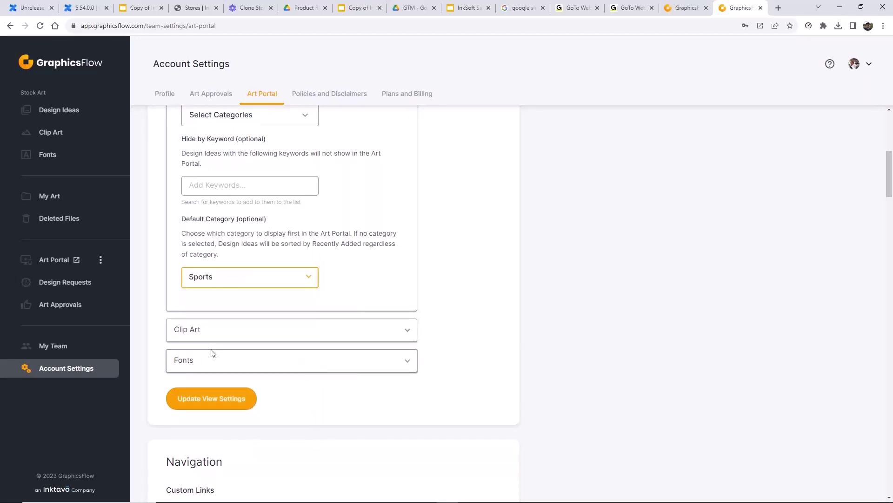
- Switch the default category to Resort, then back to Sports
left_click(312, 285)
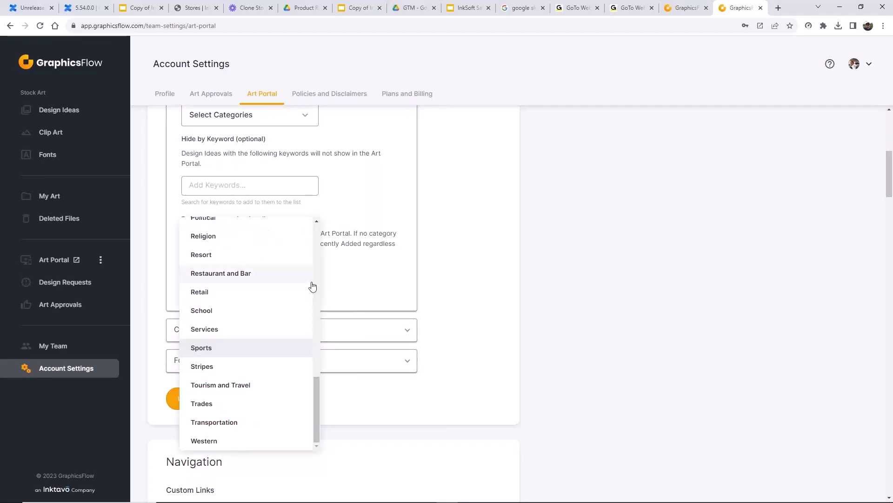
scroll(286, 345, "up", 2)
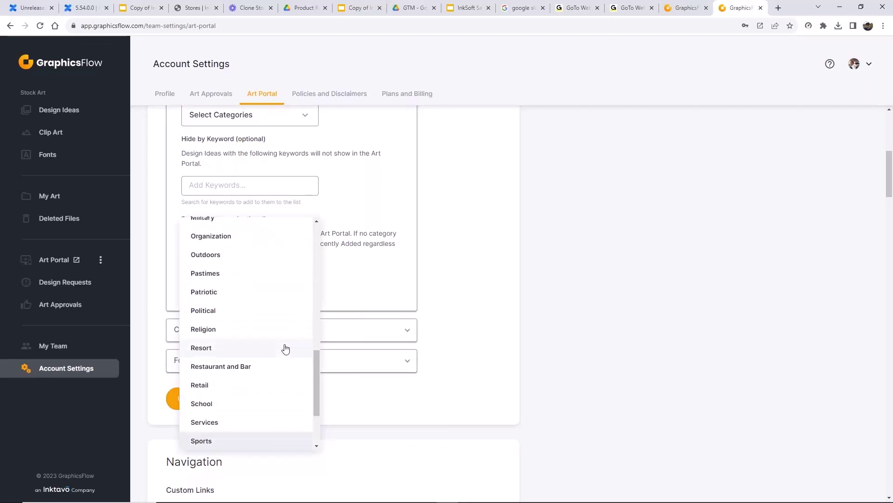
scroll(241, 331, "up", 2)
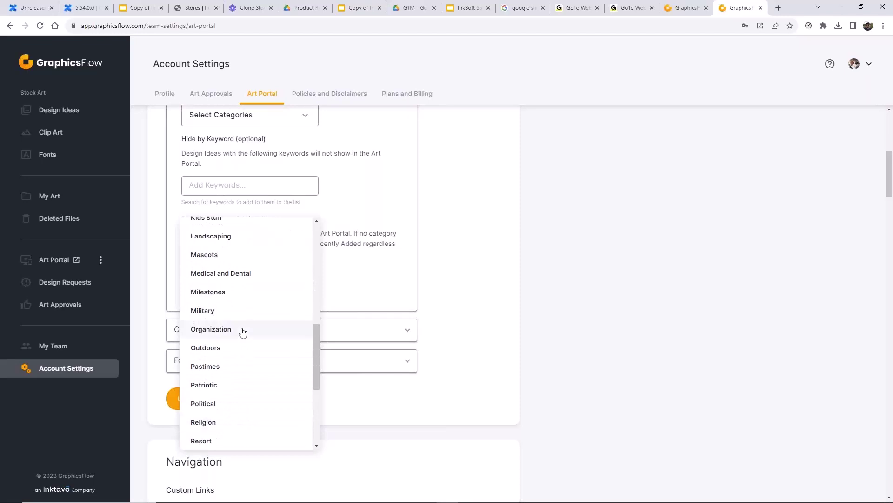
scroll(242, 331, "up", 3)
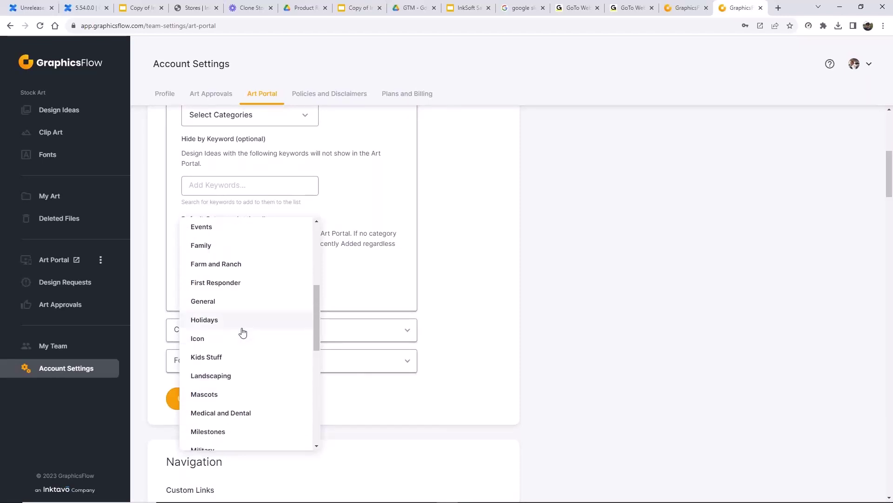
scroll(241, 331, "up", 2)
scroll(246, 344, "down", 5)
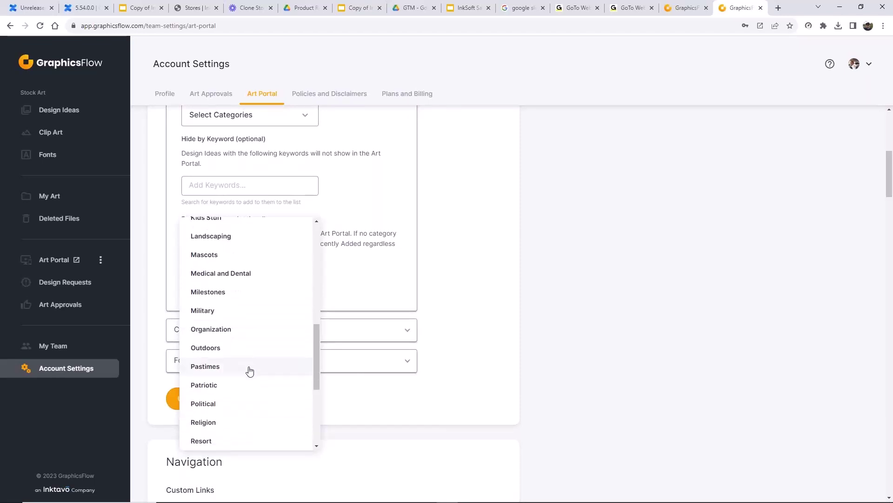
scroll(250, 371, "down", 3)
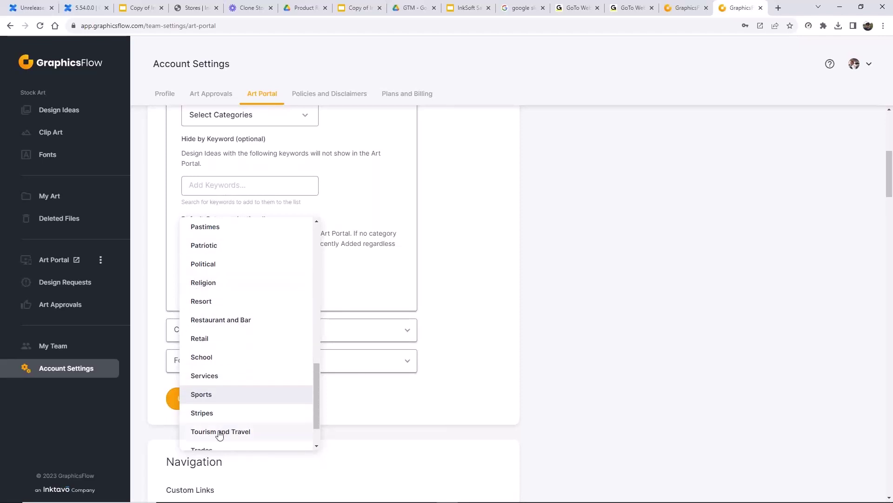
left_click(205, 303)
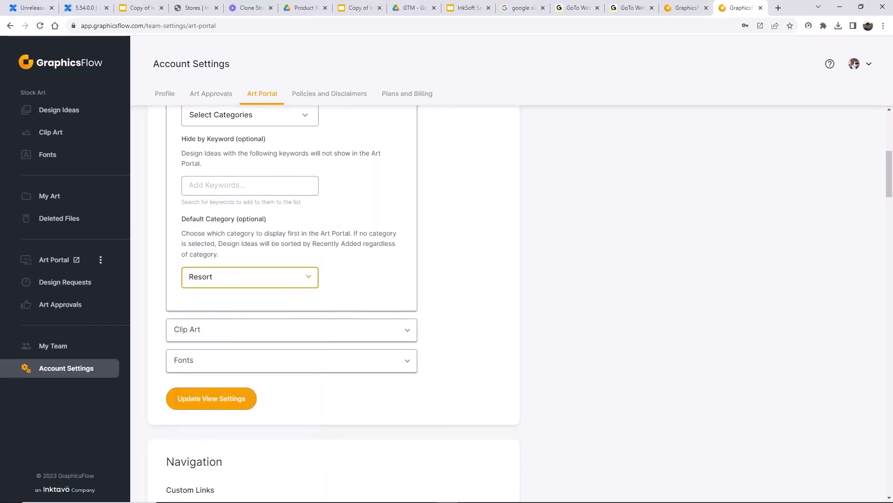
left_click(303, 285)
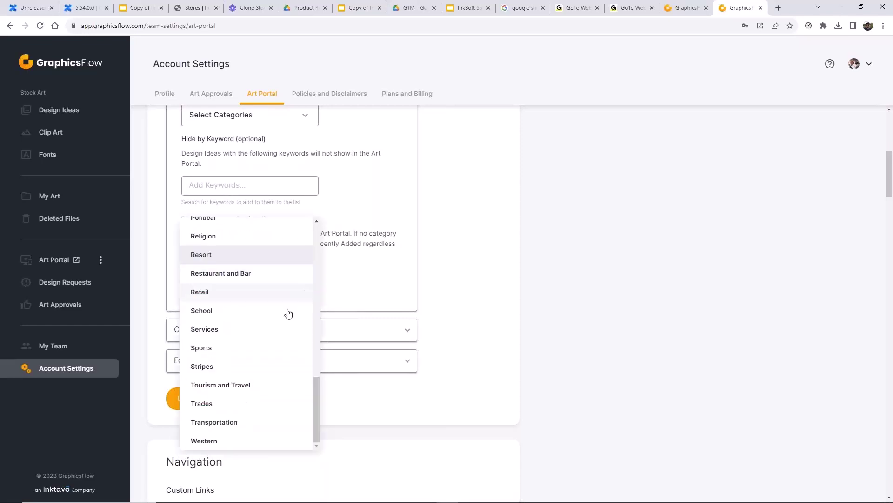
left_click(223, 347)
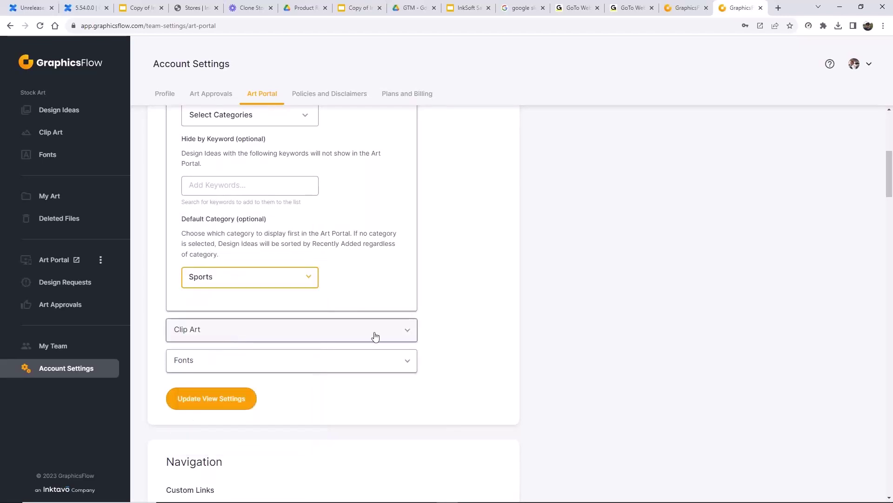
- Expand Clip Art and check its category list without changing it
left_click(402, 335)
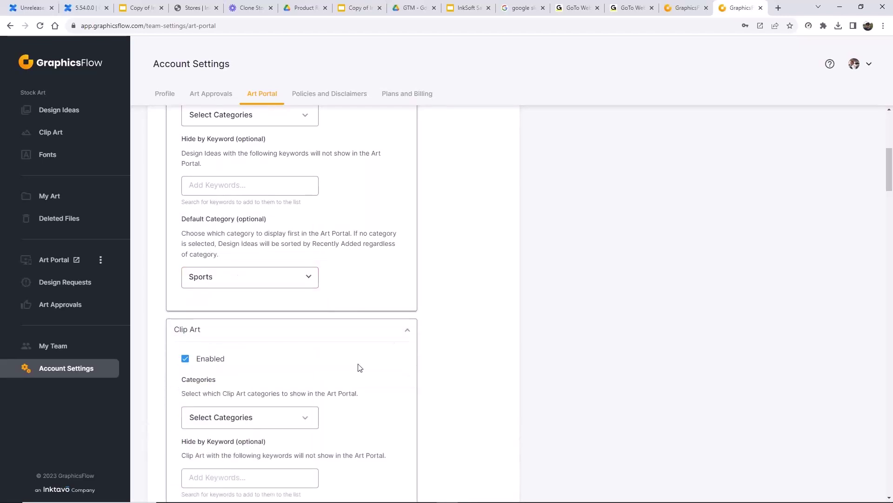
scroll(359, 367, "down", 4)
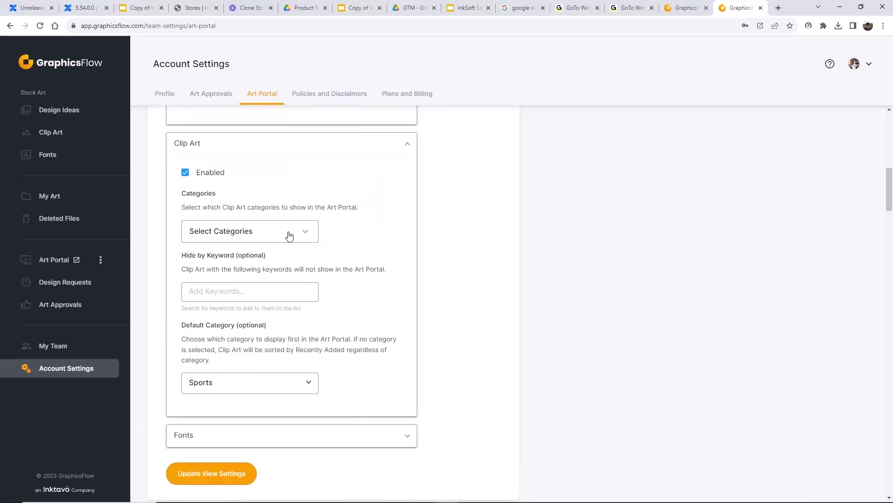
left_click(307, 234)
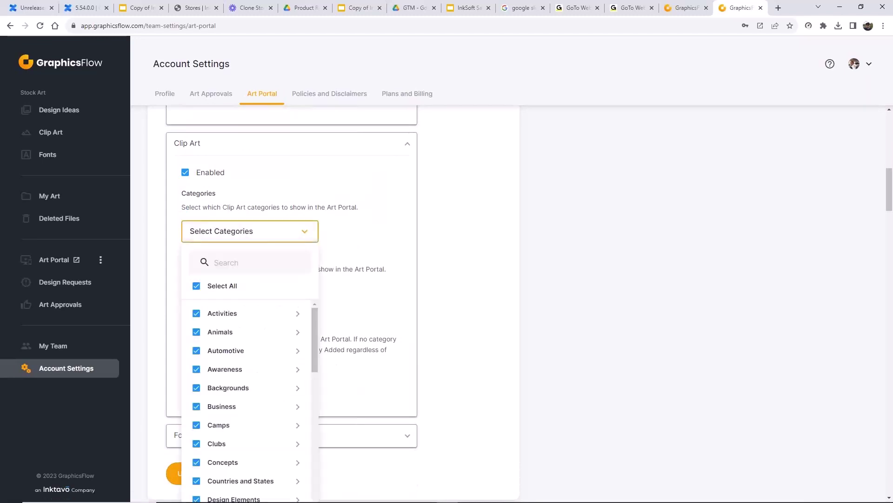
left_click(371, 227)
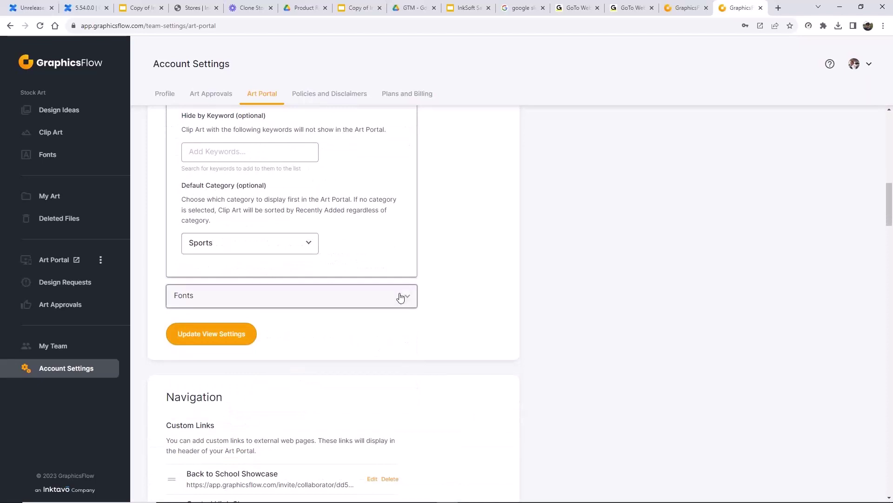
- Expand the Fonts settings and scroll through them
left_click(404, 298)
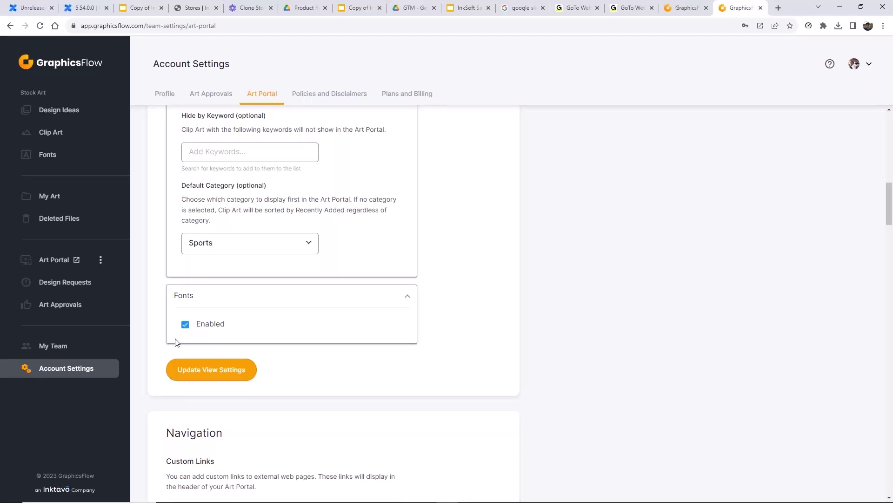
scroll(188, 340, "up", 3)
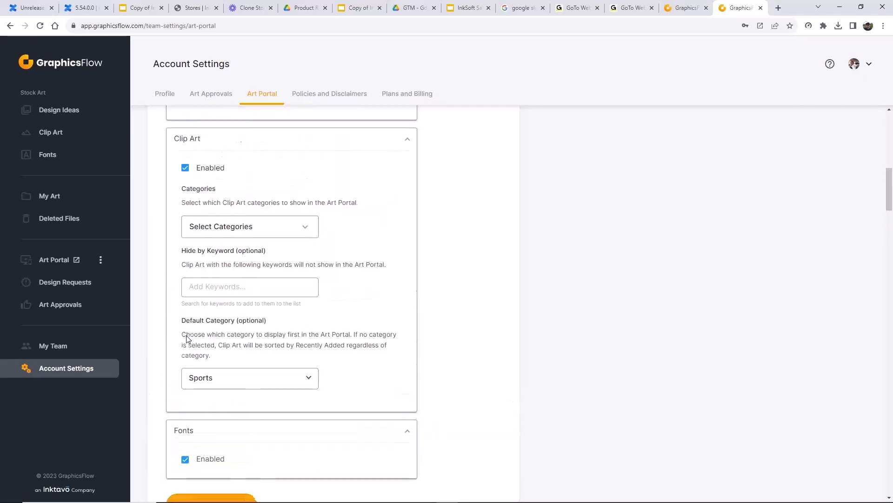
scroll(187, 339, "up", 4)
scroll(188, 337, "down", 5)
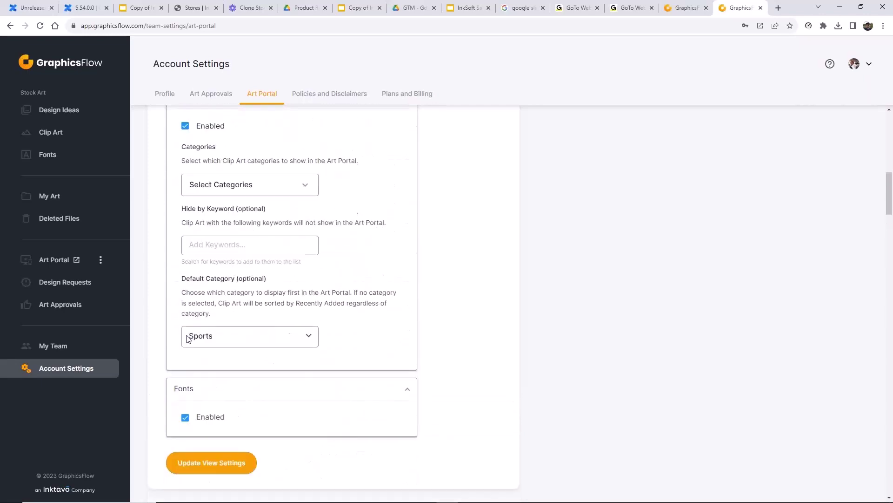
scroll(203, 386, "down", 2)
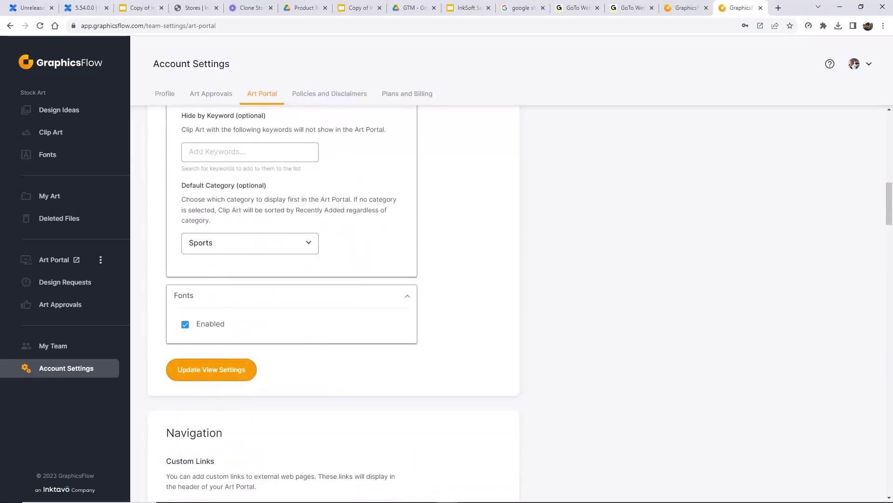
scroll(203, 387, "up", 2)
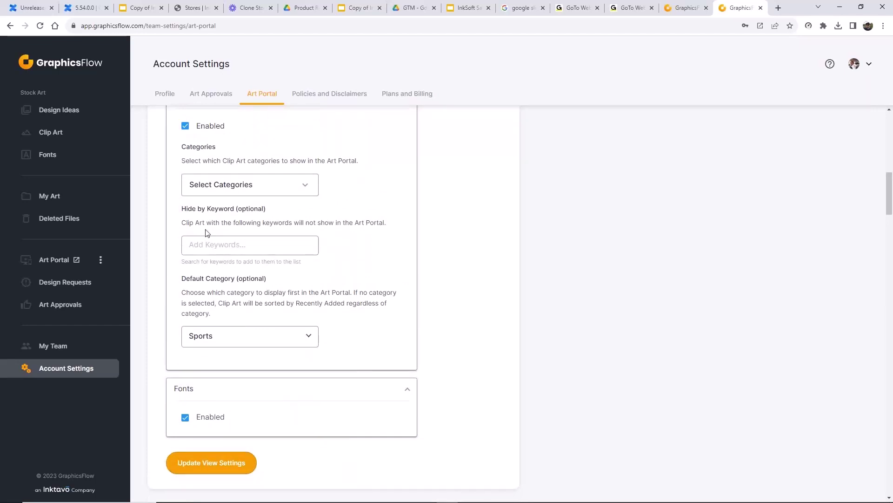
scroll(207, 233, "up", 2)
scroll(239, 219, "down", 4)
scroll(382, 213, "up", 4)
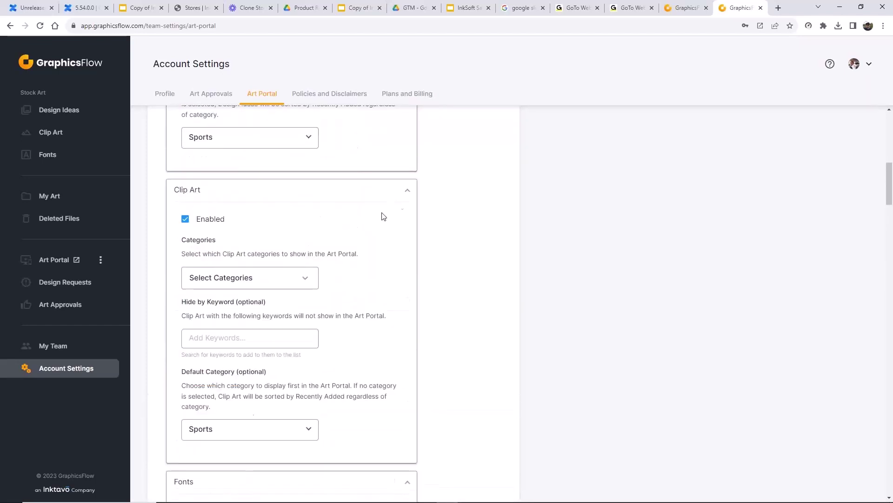
- Collapse Clip Art and review the showcase links and Need Help / Contact Us options
left_click(409, 192)
scroll(439, 279, "down", 4)
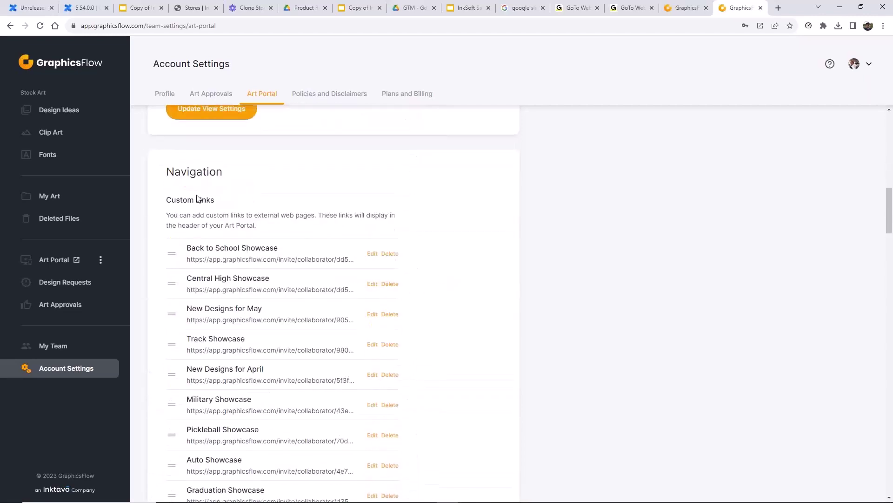
scroll(305, 292, "down", 1)
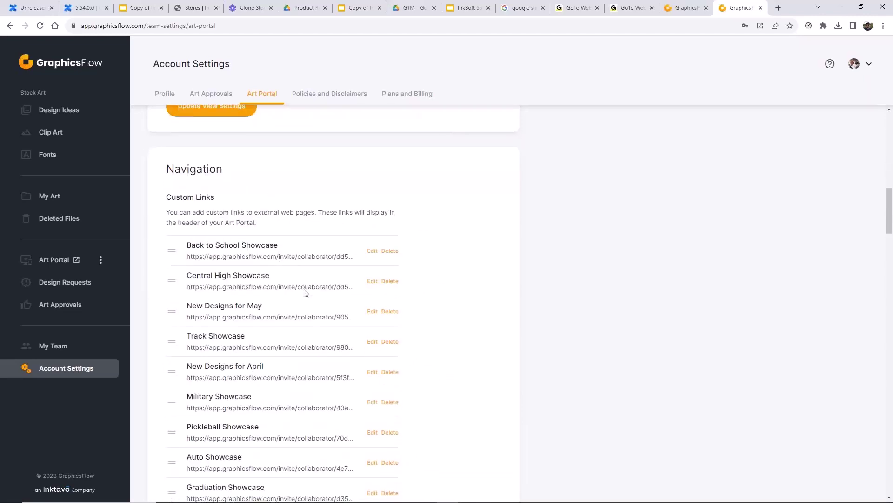
scroll(289, 363, "down", 12)
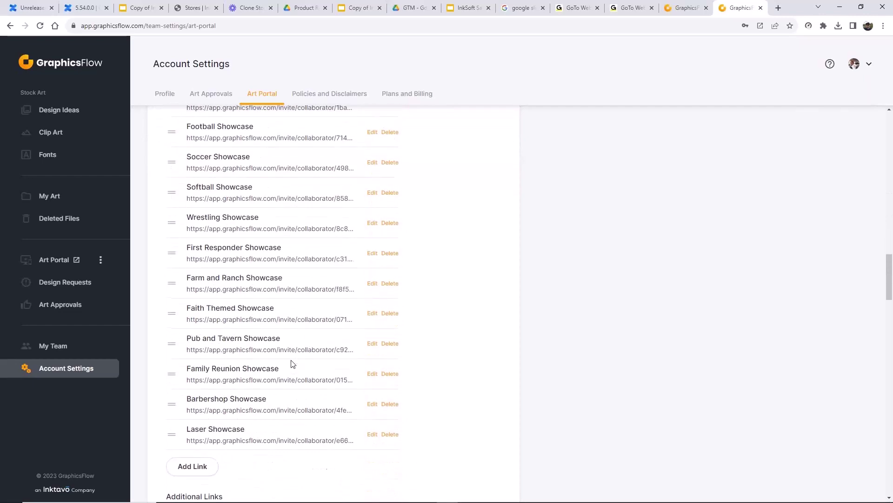
scroll(298, 358, "down", 2)
scroll(317, 350, "down", 4)
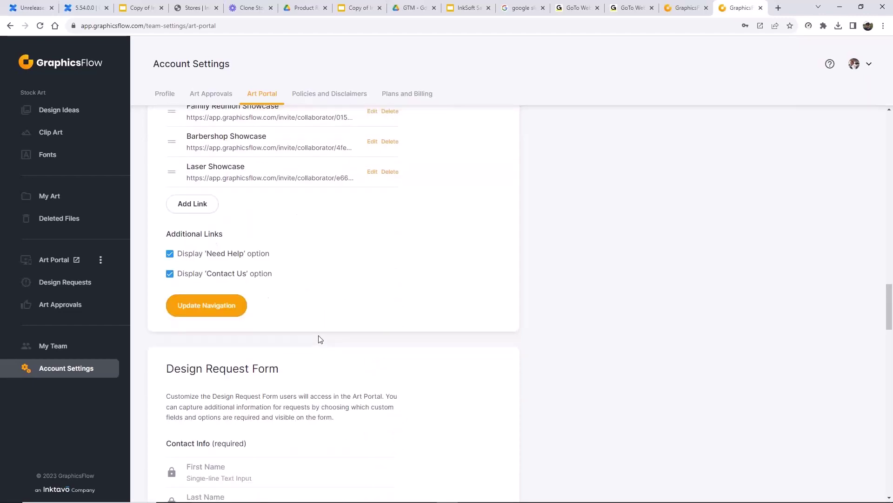
scroll(315, 323, "down", 4)
scroll(391, 301, "down", 3)
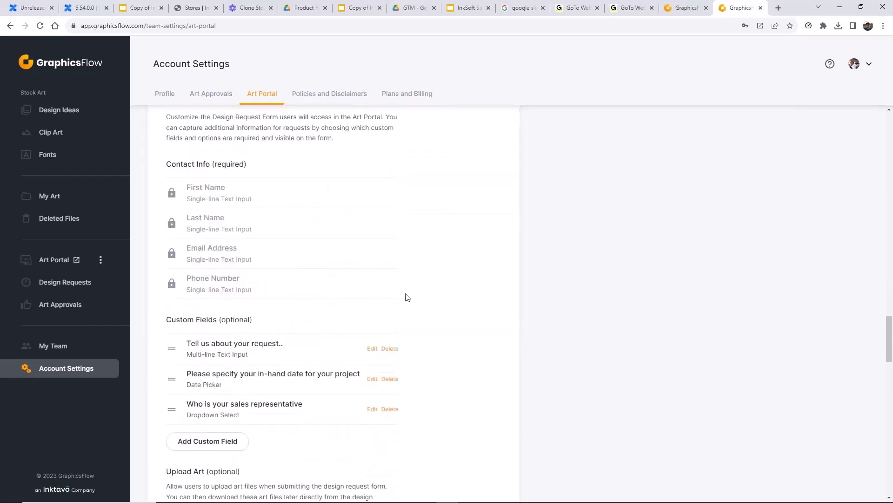
scroll(293, 168, "up", 5)
scroll(391, 180, "up", 4)
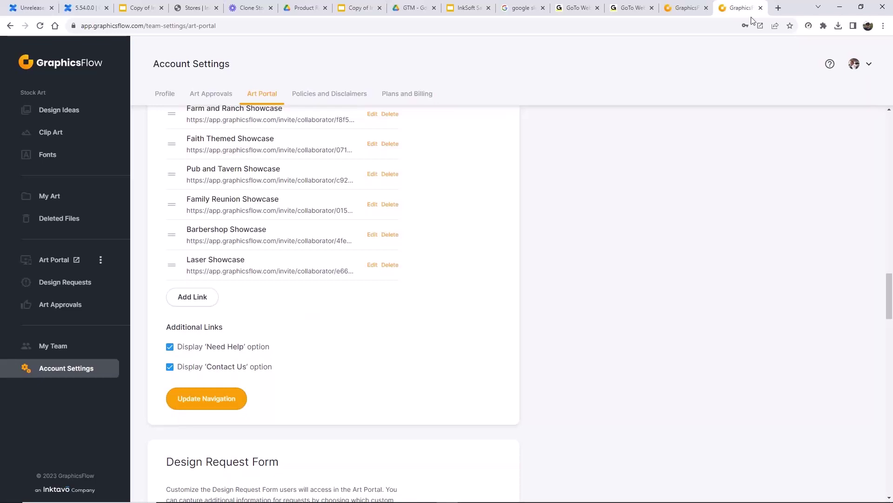
- Load the live art portal site in a new browser tab
key("ctrl+t")
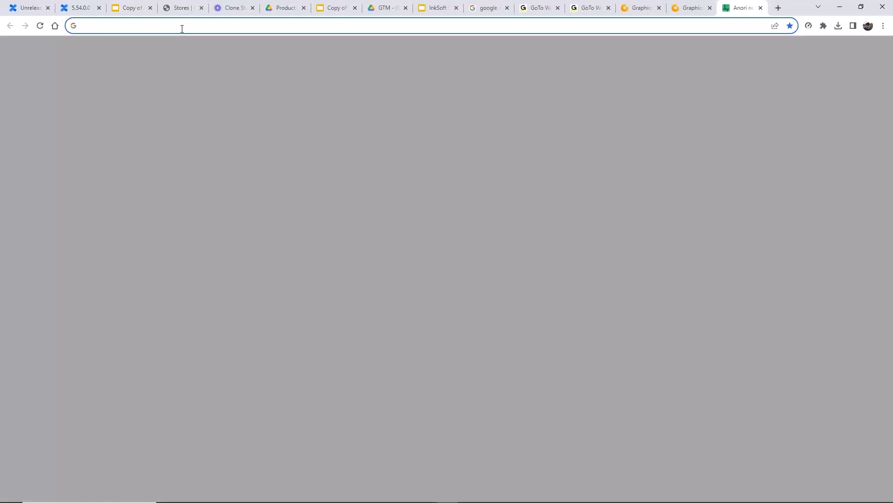
type("craig")
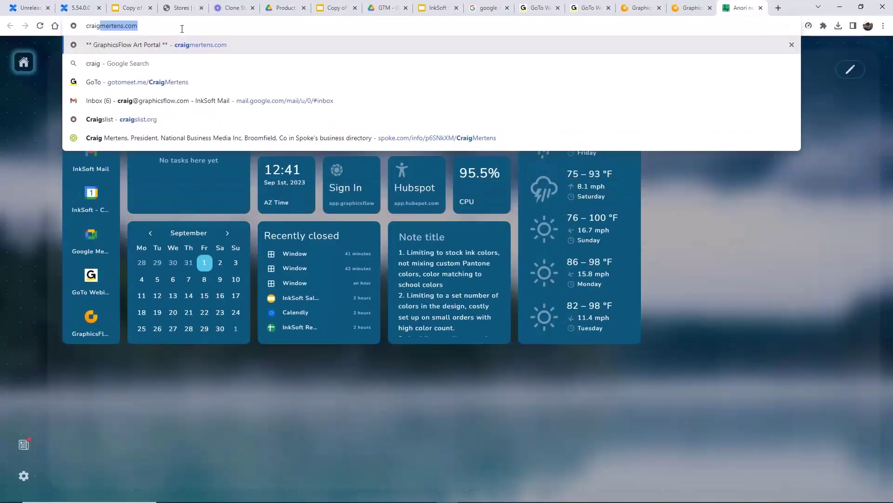
key("Return")
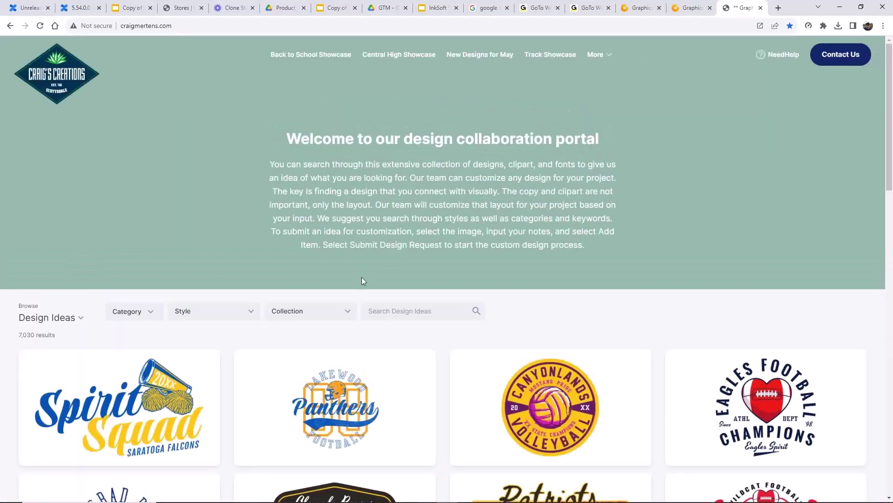
- Browse the portal's Design Ideas and More menu, then return to the GraphicsFlow tab
scroll(361, 281, "down", 4)
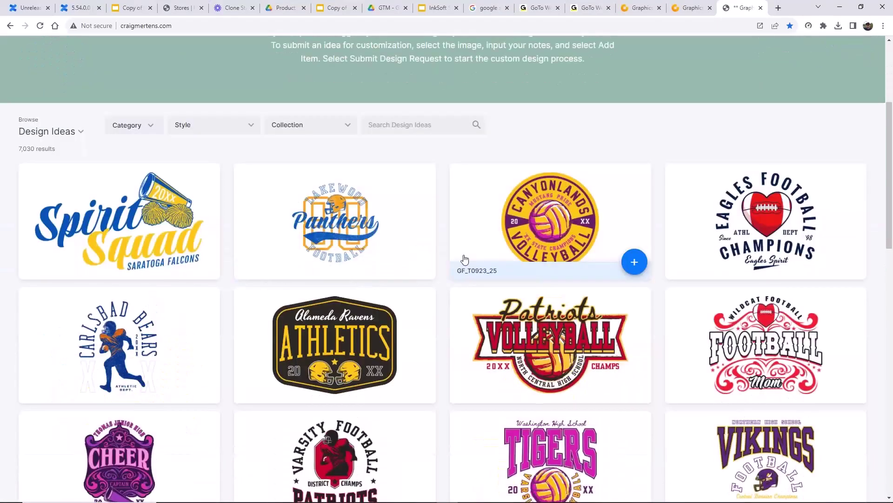
scroll(465, 260, "up", 4)
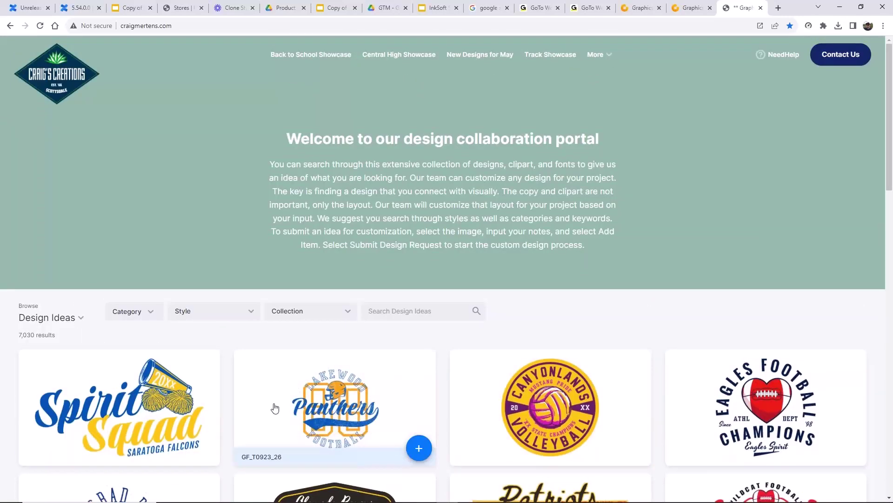
scroll(275, 408, "down", 2)
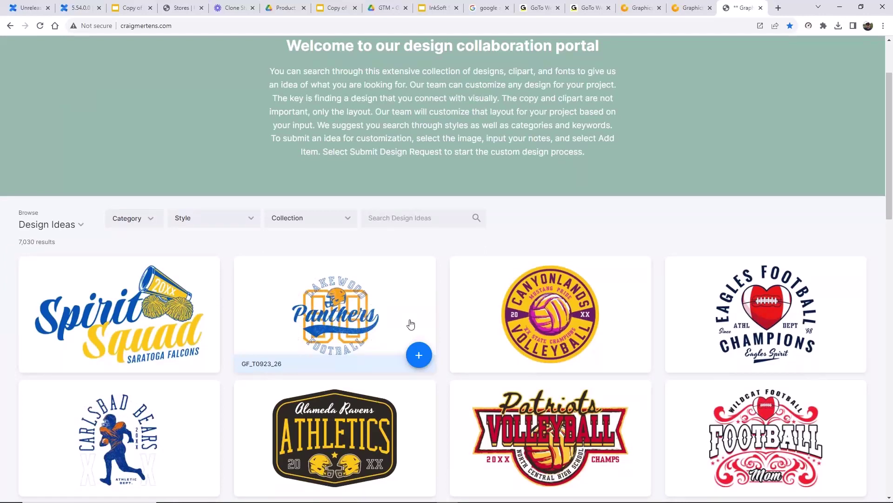
scroll(742, 154, "up", 2)
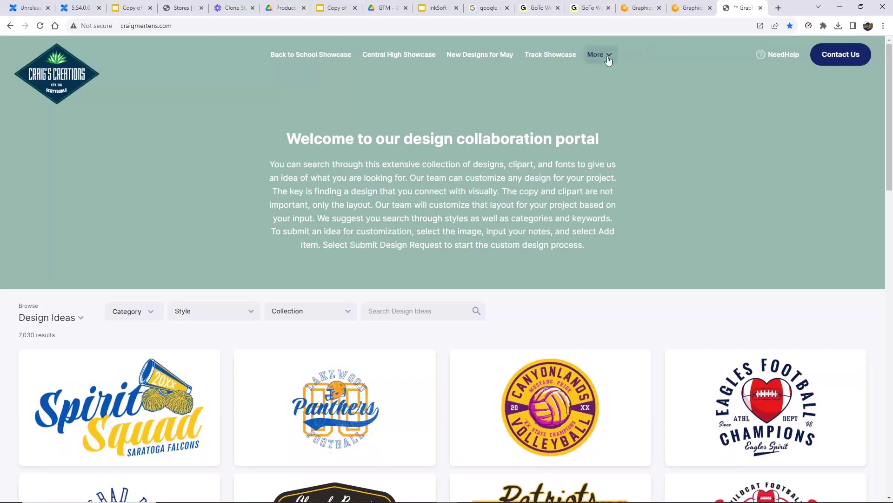
mouse_move(613, 54)
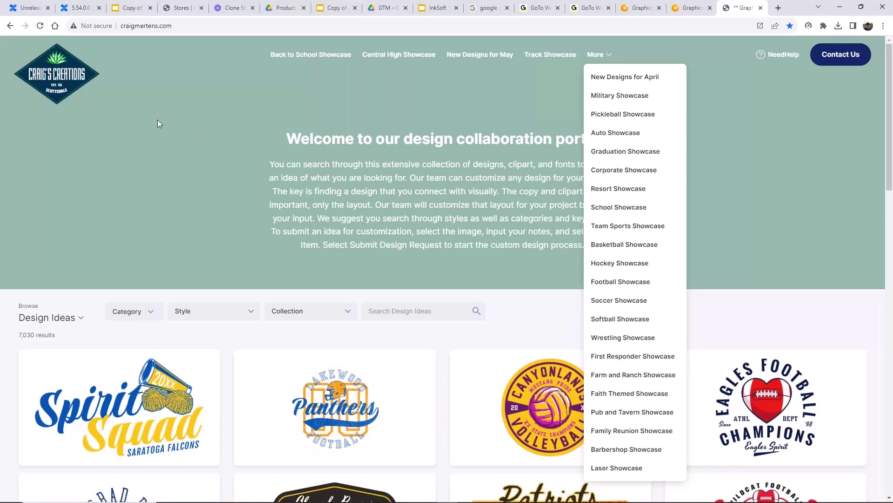
left_click(691, 7)
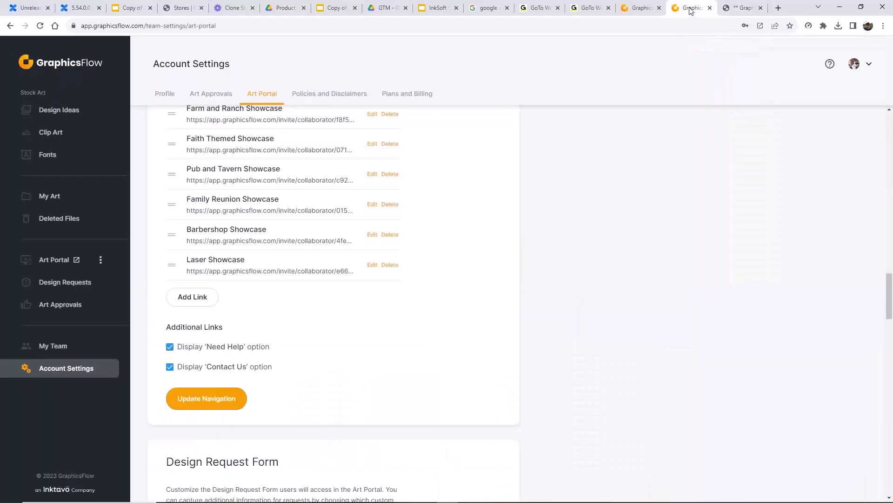
- Set the Header Background colour to dark grey #666666
scroll(414, 273, "down", 3)
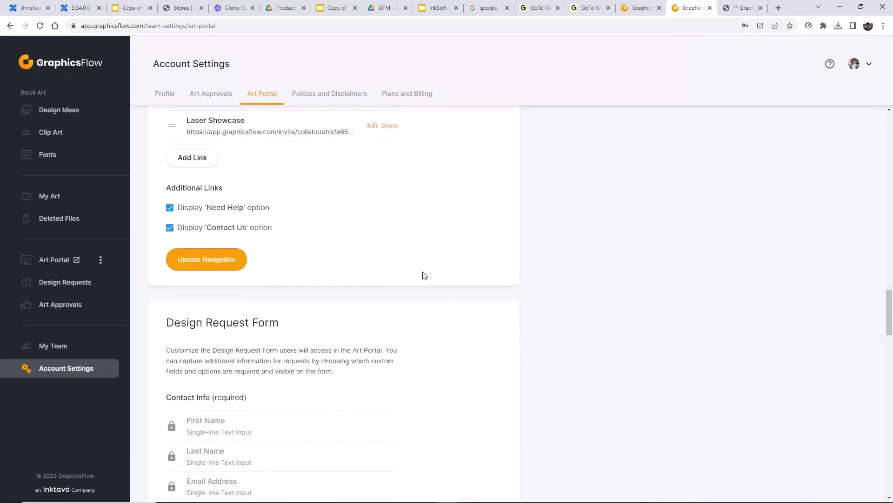
scroll(422, 275, "up", 4)
scroll(423, 276, "up", 2)
scroll(423, 280, "down", 6)
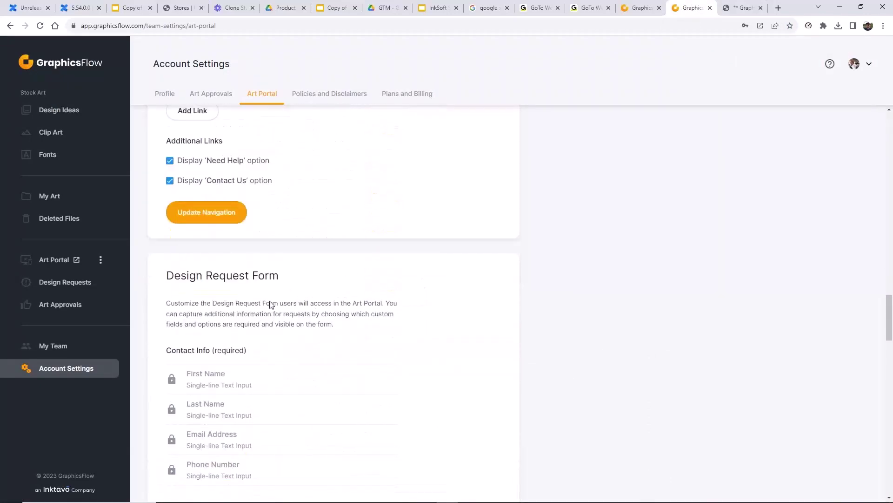
scroll(334, 305, "down", 12)
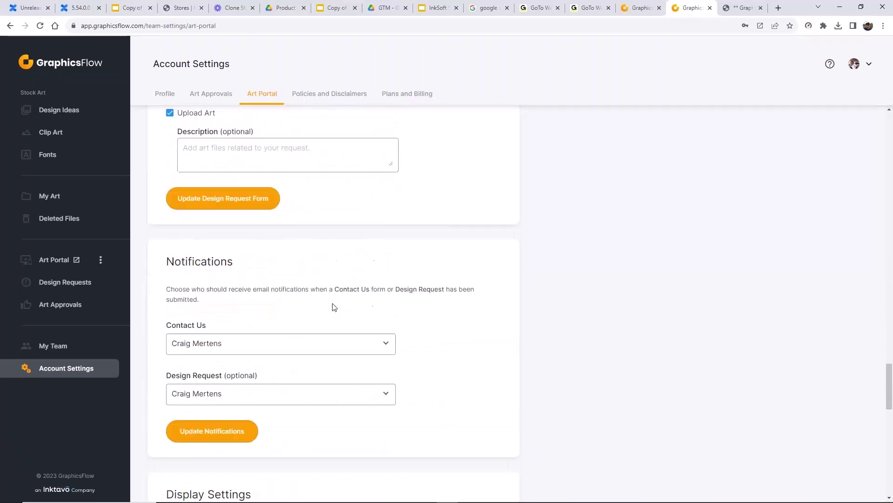
scroll(333, 305, "down", 8)
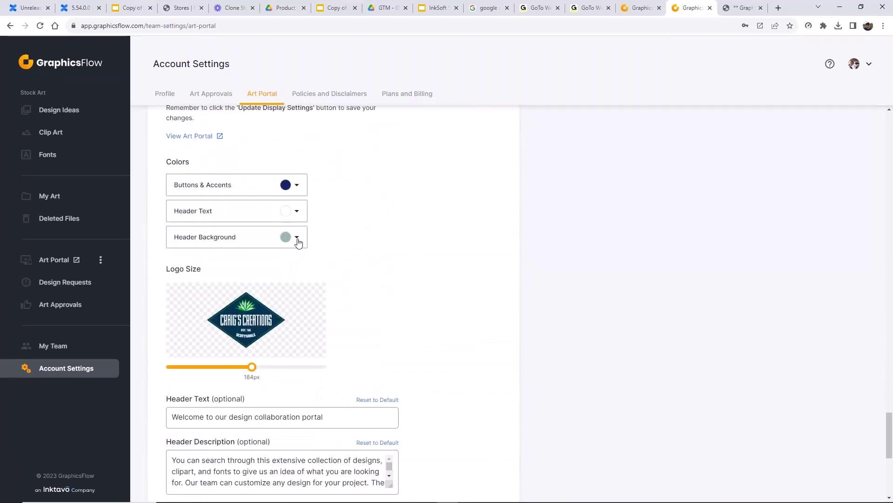
left_click(297, 238)
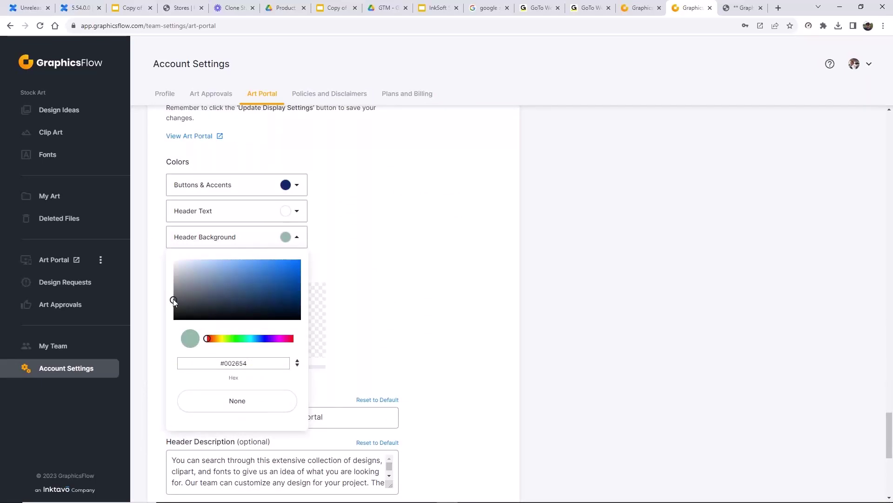
left_click_drag(173, 298, 173, 296)
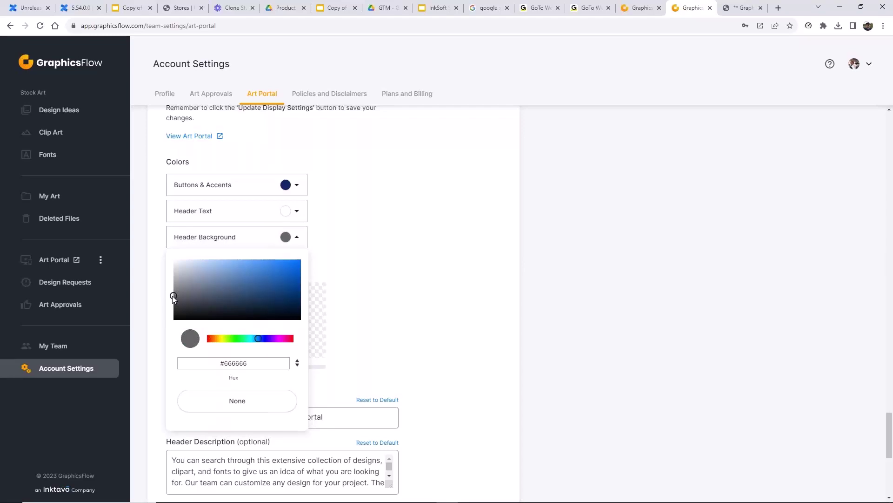
left_click(349, 286)
- Select the words 'collaboration portal' in the header text
scroll(265, 382, "down", 2)
scroll(266, 383, "down", 2)
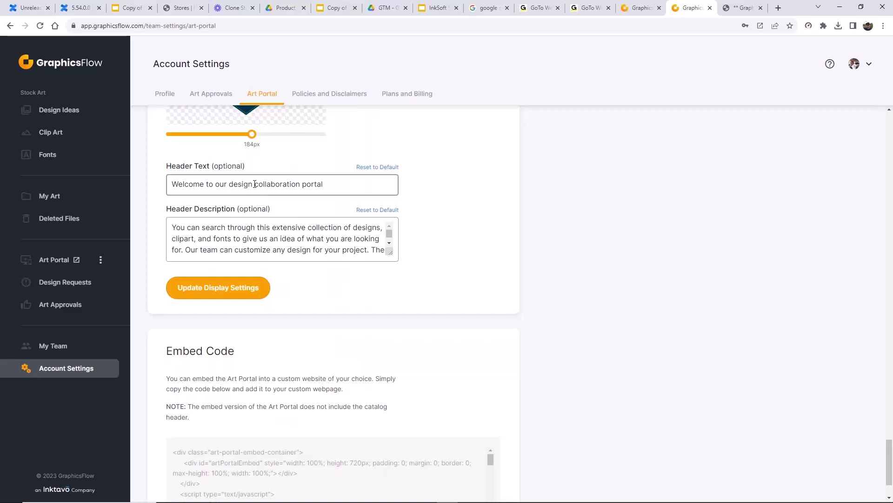
left_click_drag(254, 184, 348, 185)
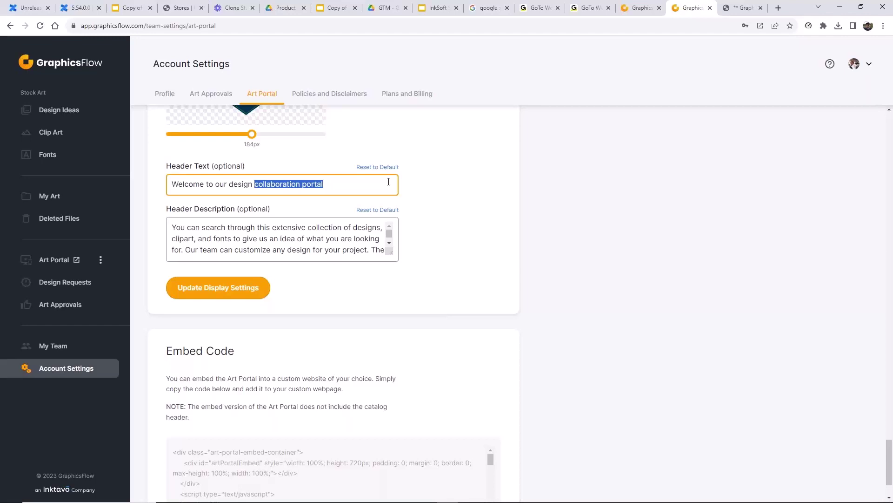
- Change the header text to 'Welcome to our design showcase' and save the display settings
key("BackSpace")
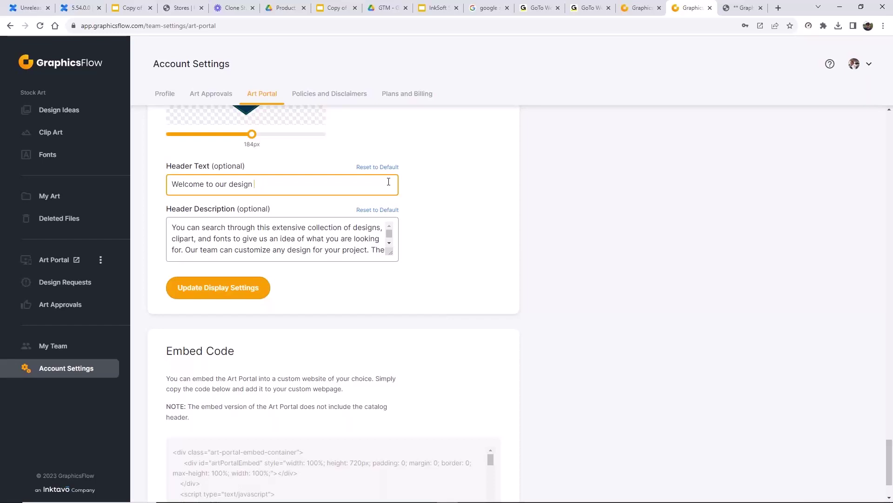
type("showcase")
left_click(233, 298)
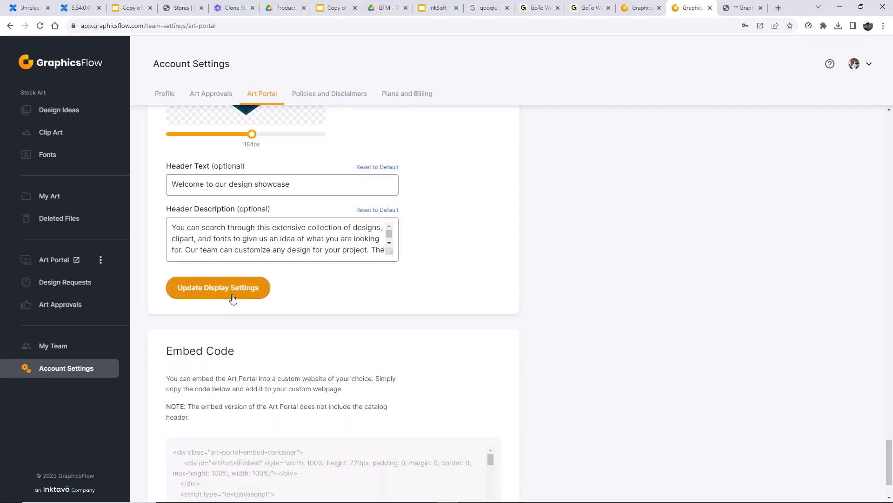
- Reload the live art portal to confirm the new header, then return to settings
left_click(740, 10)
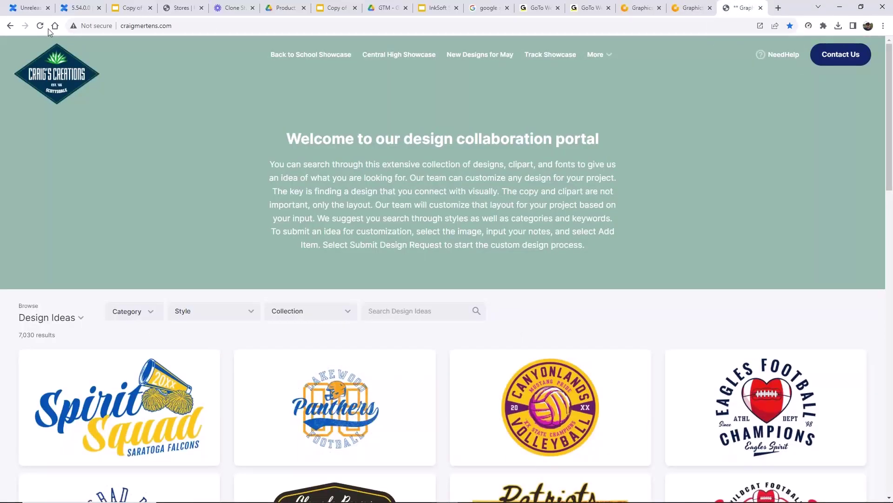
left_click(40, 25)
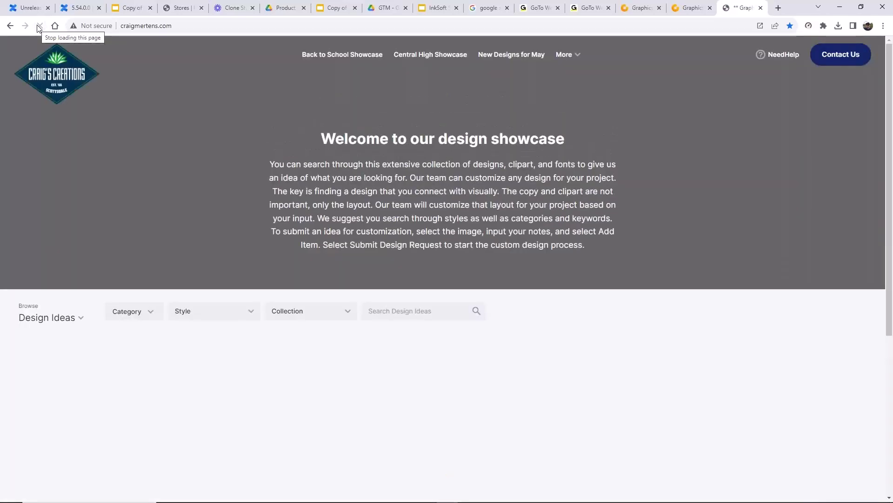
left_click(696, 12)
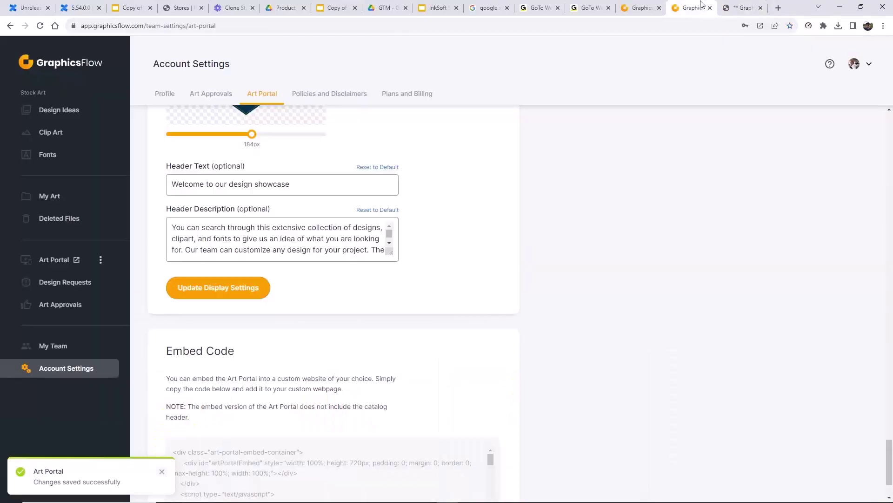
- Rename the first custom field label to 'Tell us about your project' and apply it
scroll(344, 320, "down", 2)
scroll(344, 320, "up", 15)
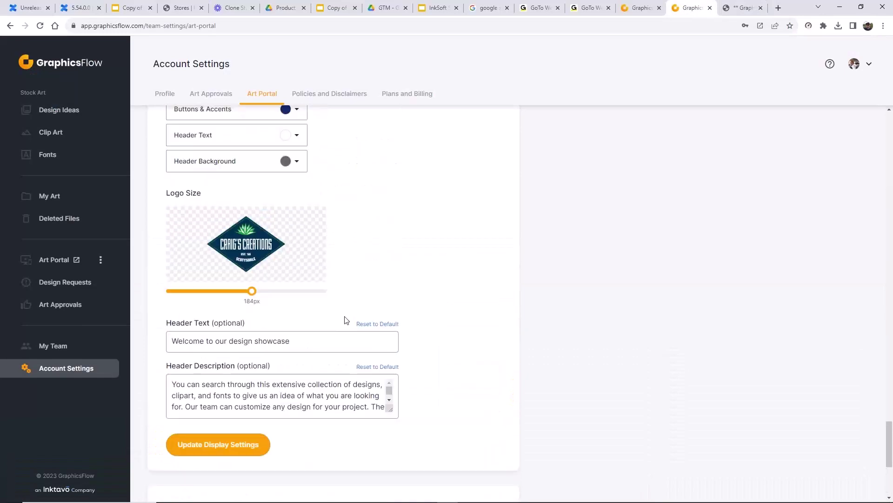
scroll(345, 320, "up", 5)
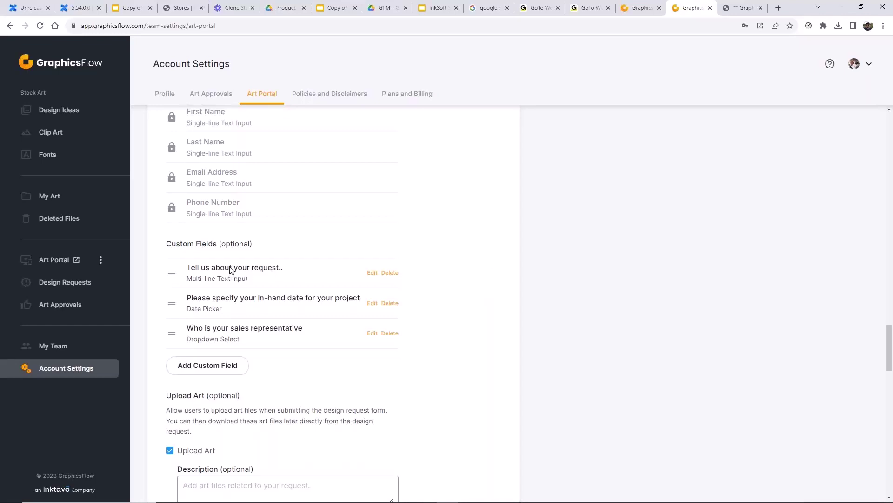
left_click(373, 273)
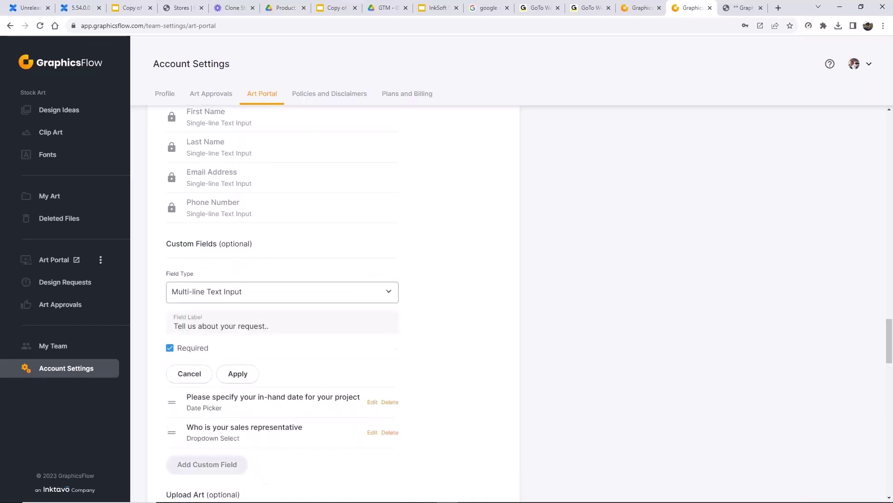
left_click(268, 326)
left_click_drag(238, 326, 308, 326)
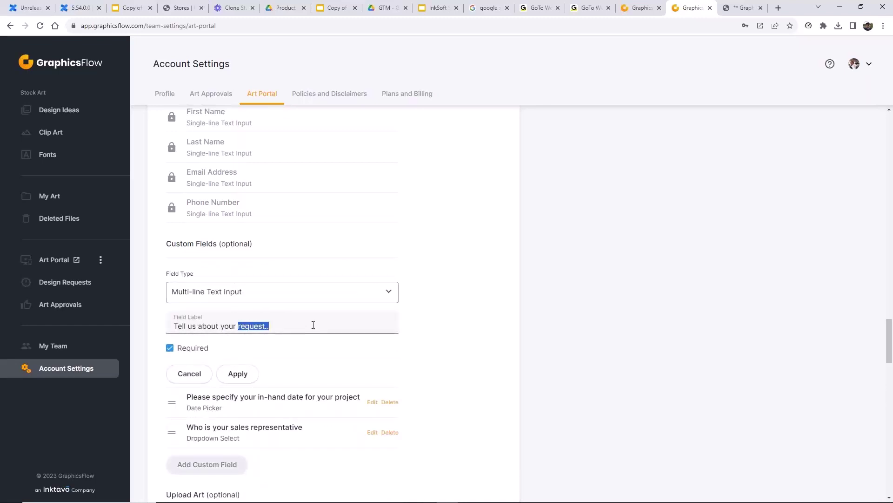
type("project")
left_click(246, 377)
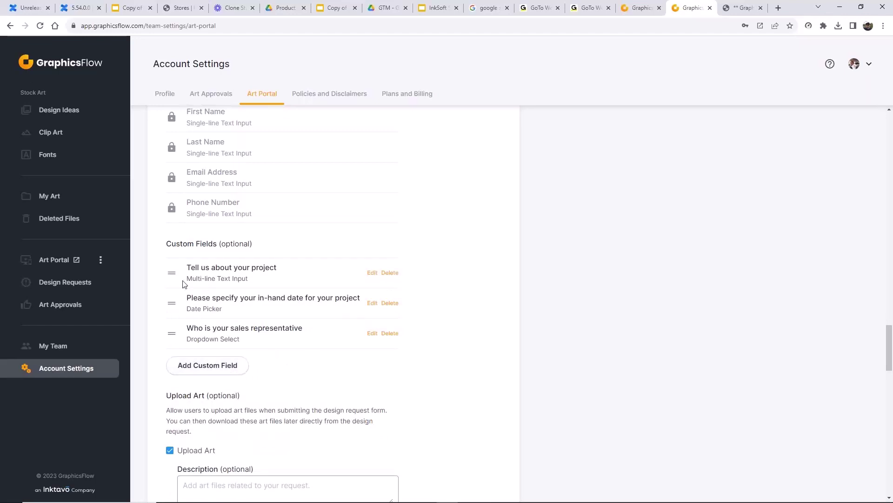
- Reopen the first custom field to review its settings
left_click(372, 273)
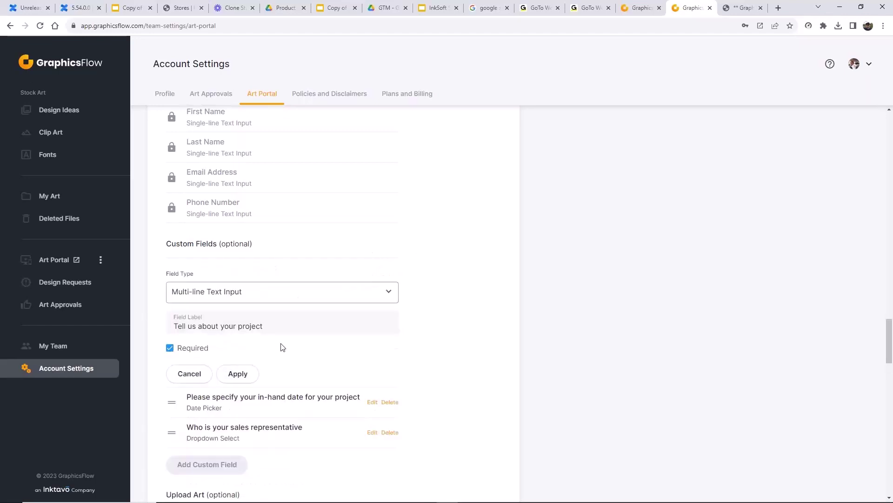
scroll(281, 344, "down", 3)
scroll(282, 345, "up", 2)
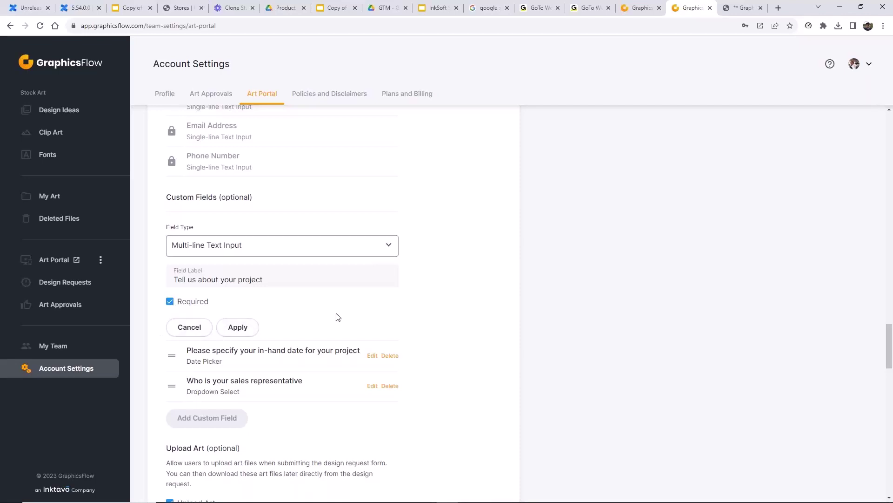
scroll(437, 331, "down", 1)
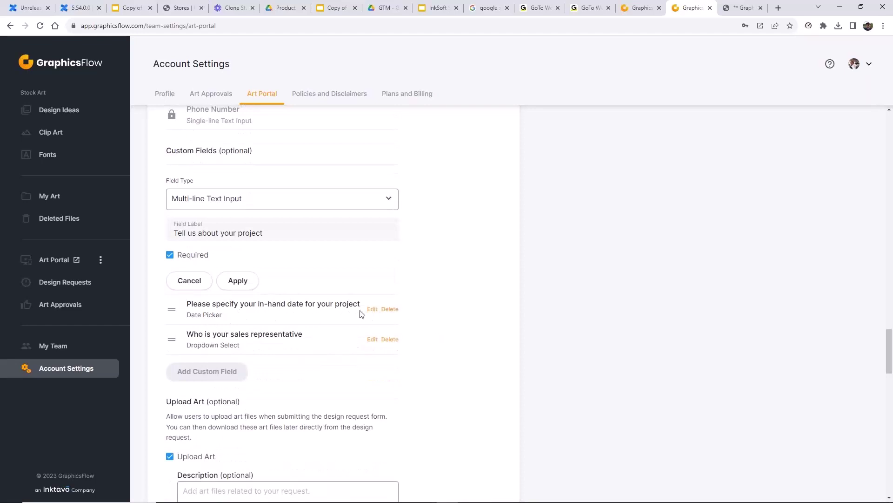
- Keep the in-hand date as Date Picker and apply the sales representative dropdown unchanged
left_click(372, 309)
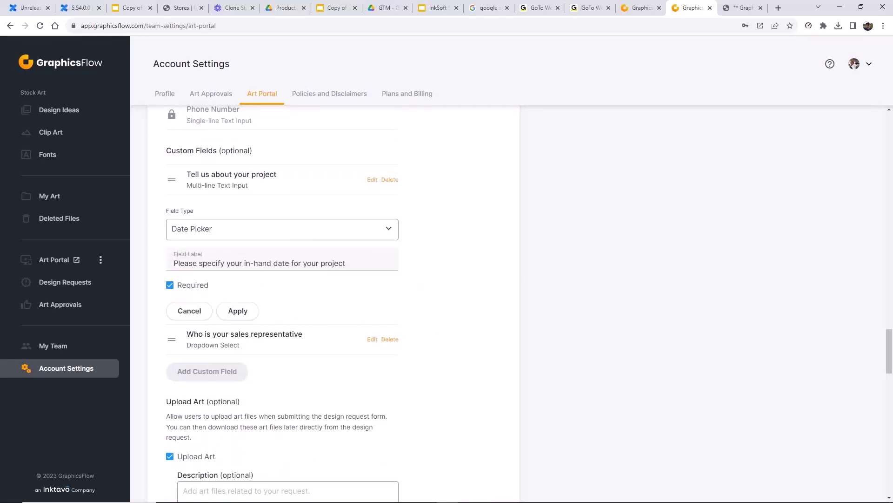
left_click(391, 234)
left_click(392, 234)
scroll(441, 326, "down", 1)
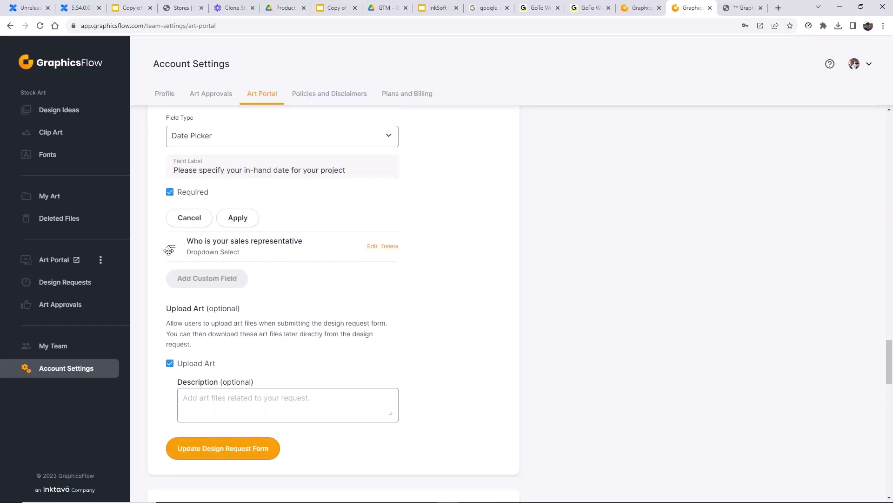
left_click(375, 249)
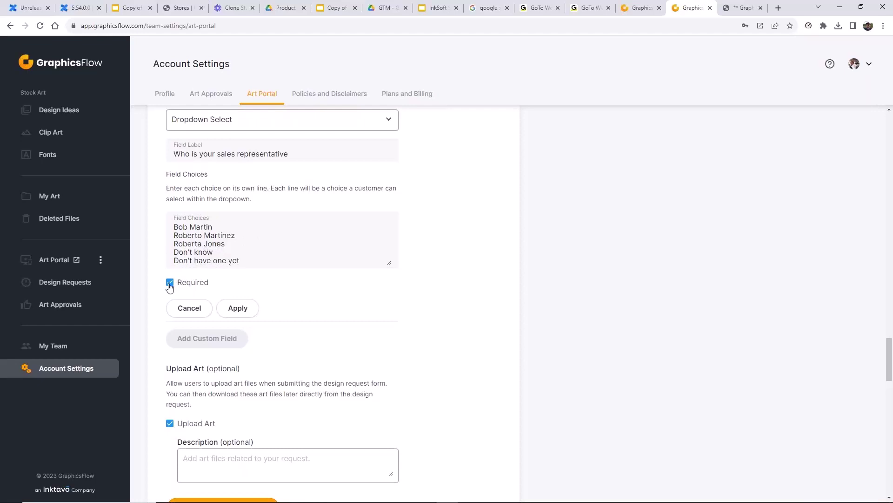
left_click(237, 308)
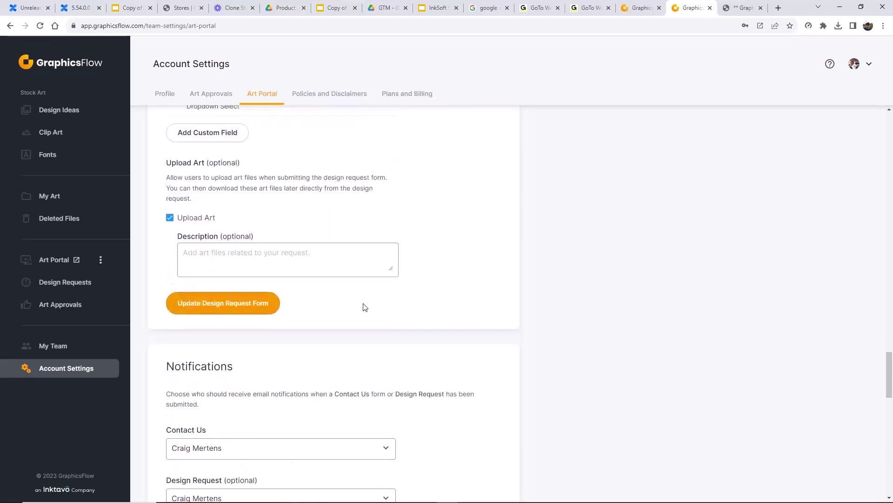
- Save the Design Request Form and confirm the 'Changes saved successfully' message
scroll(289, 333, "up", 1)
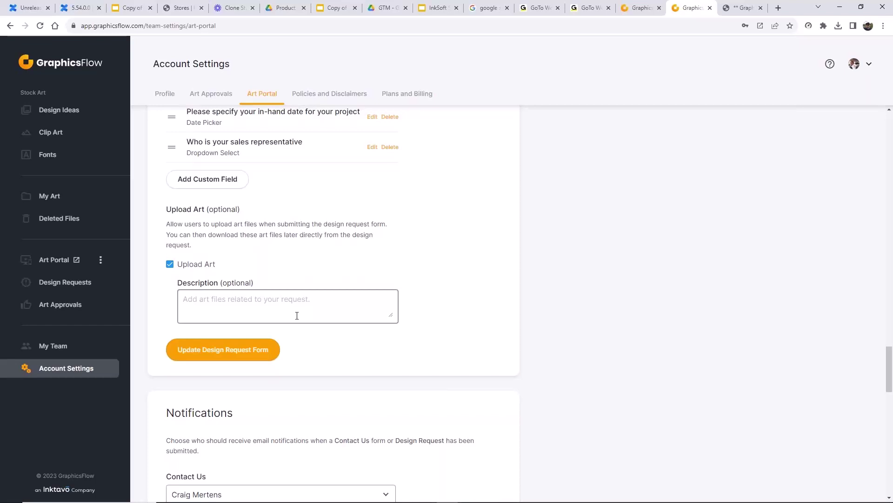
left_click(253, 361)
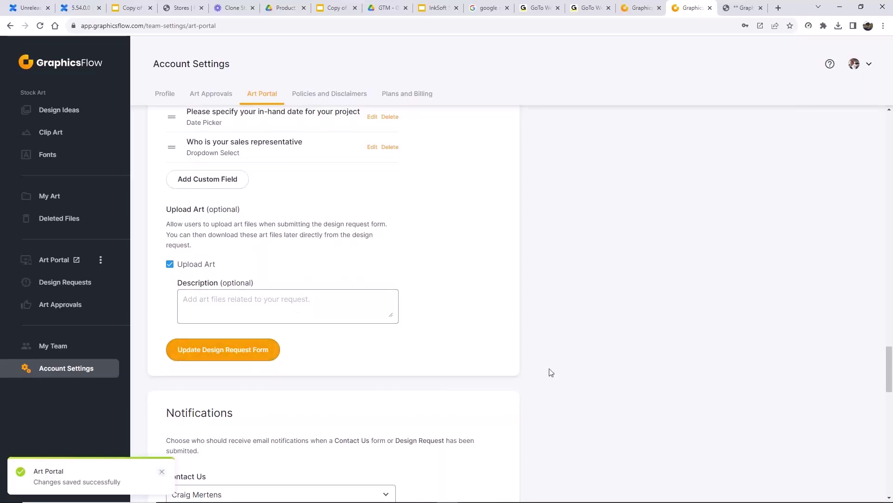
scroll(550, 371, "up", 4)
scroll(550, 371, "up", 9)
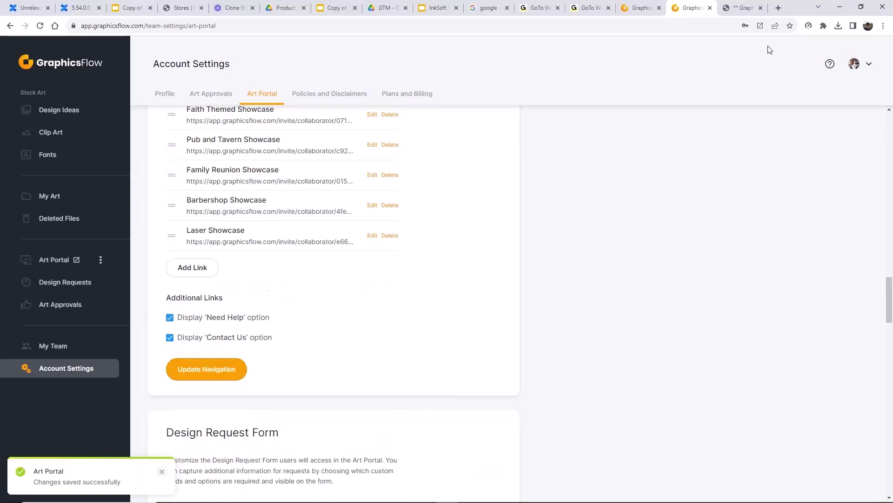
- Add the Canyonlands volleyball design with the note 'Can you change to' and start the request
left_click(744, 8)
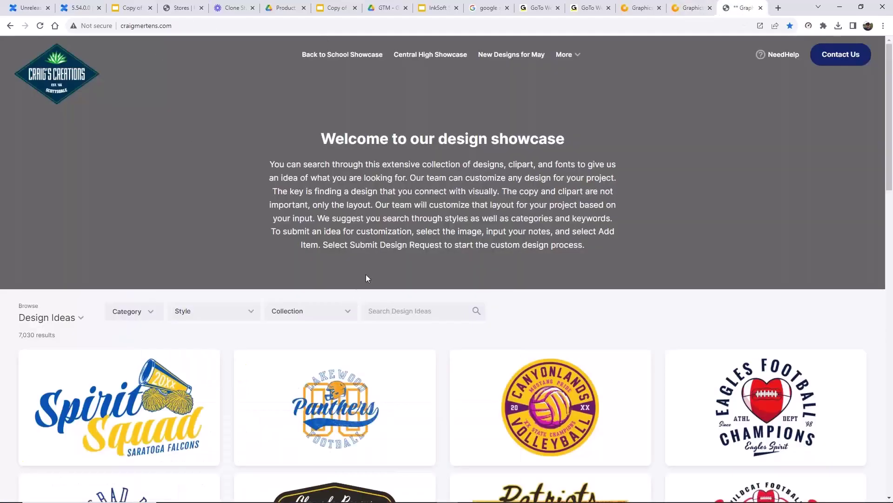
scroll(428, 372, "down", 4)
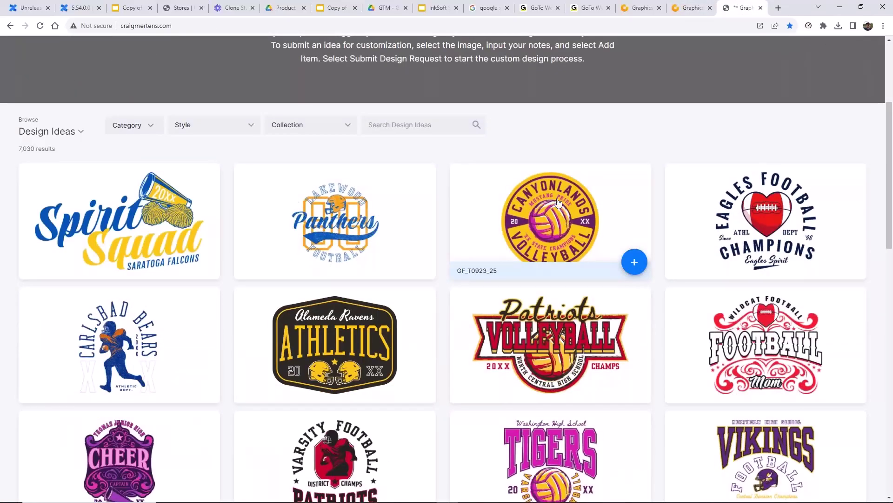
left_click(572, 230)
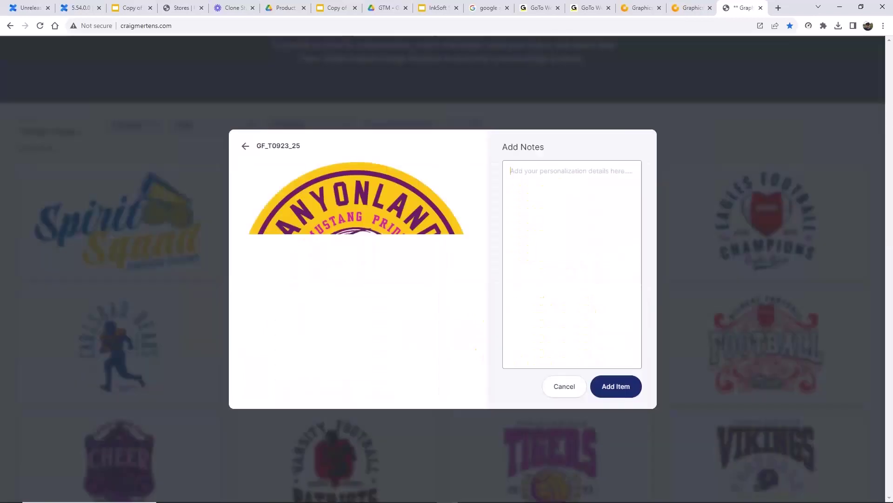
type("C")
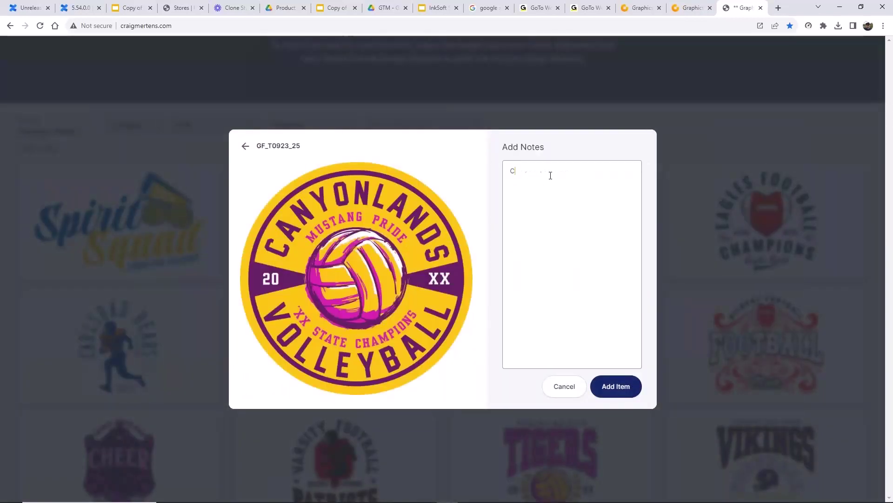
type("an you change to")
left_click(620, 392)
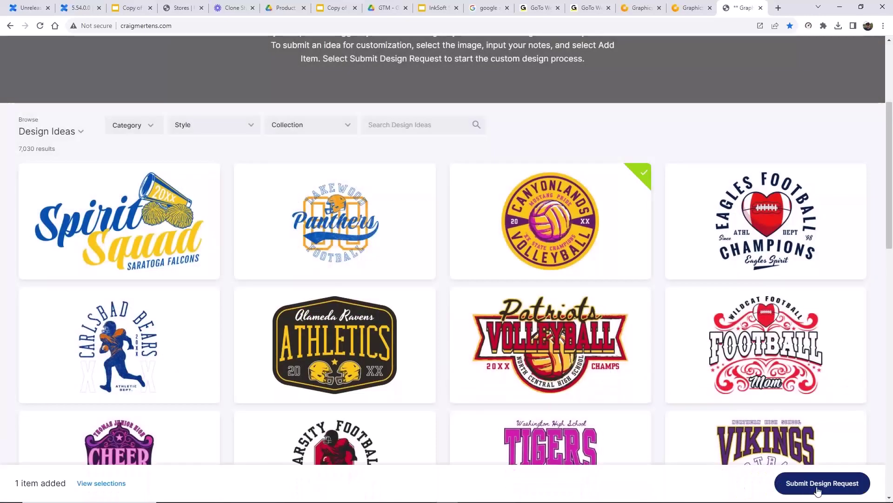
left_click(831, 487)
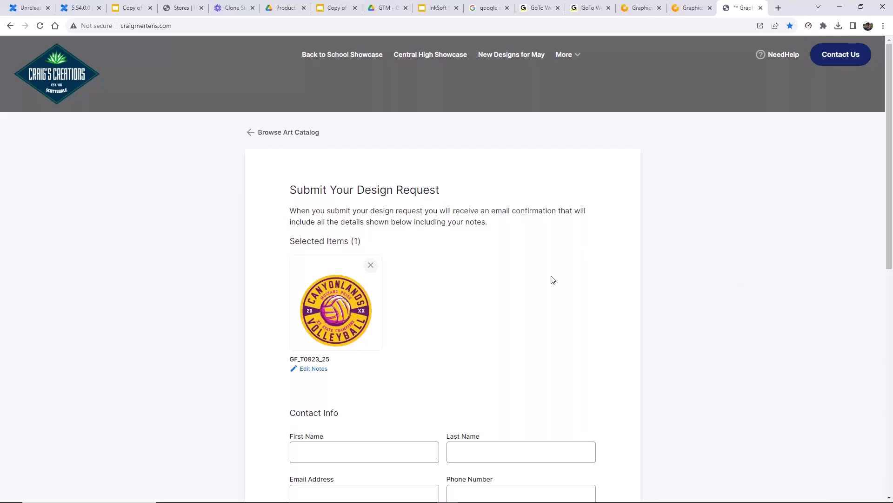
- Set the in-hand date to 09/29/2023 and choose a sales representative
scroll(540, 327, "down", 2)
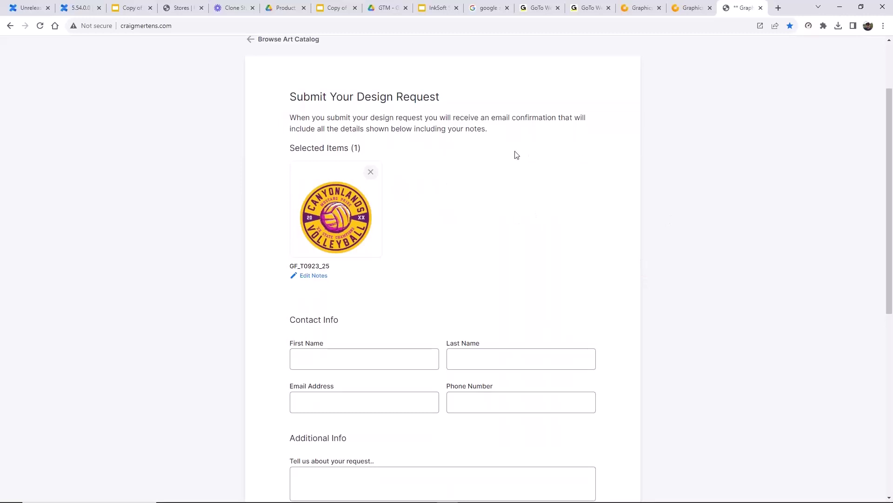
scroll(520, 267, "down", 3)
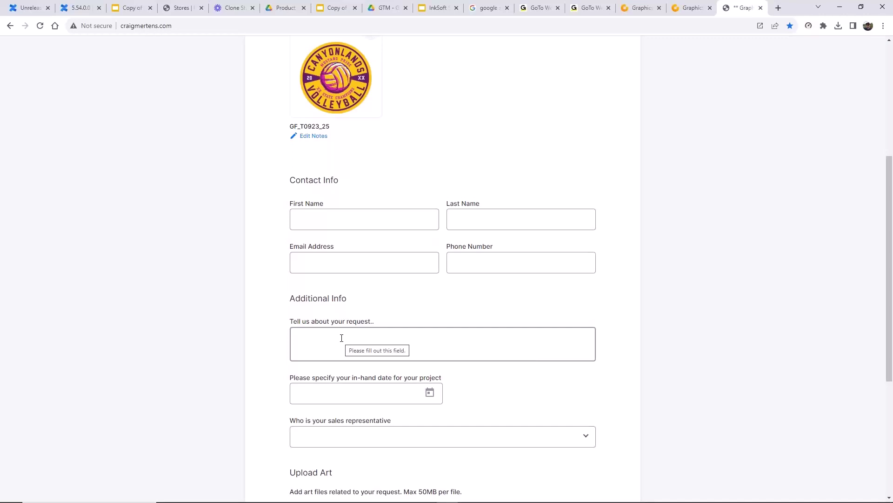
scroll(342, 338, "up", 6)
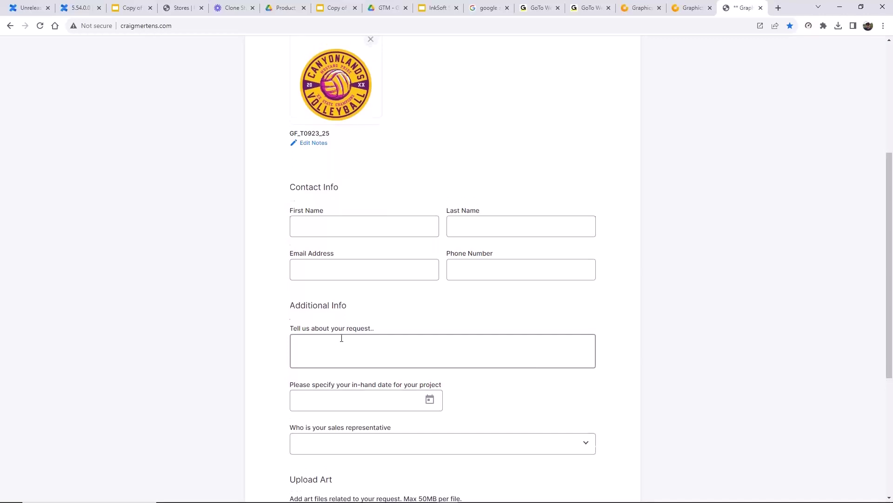
scroll(464, 334, "down", 4)
scroll(541, 305, "down", 3)
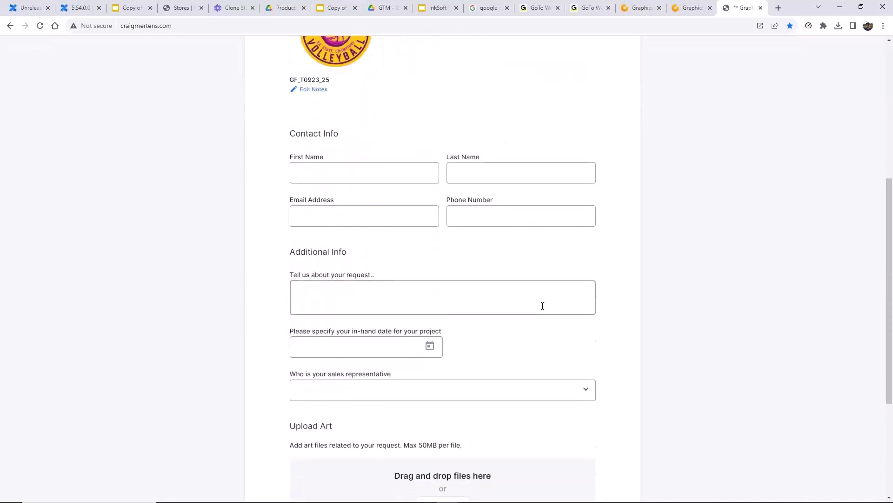
scroll(540, 306, "down", 2)
left_click(439, 255)
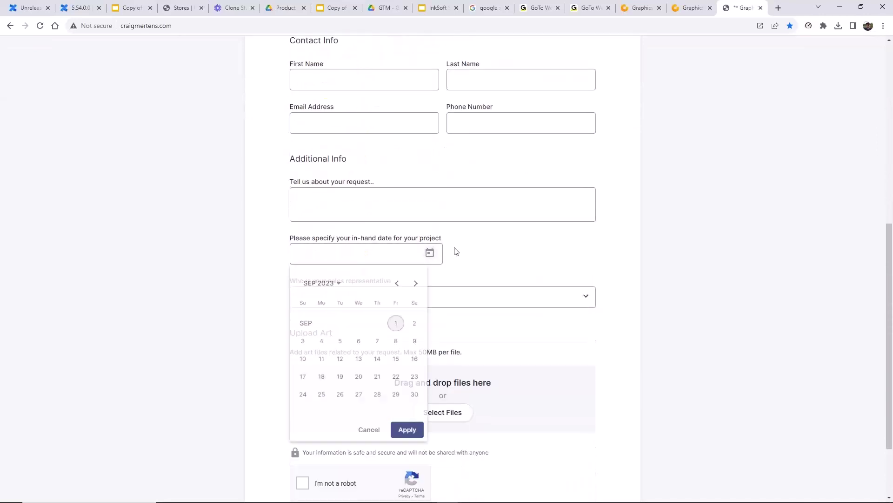
left_click(396, 400)
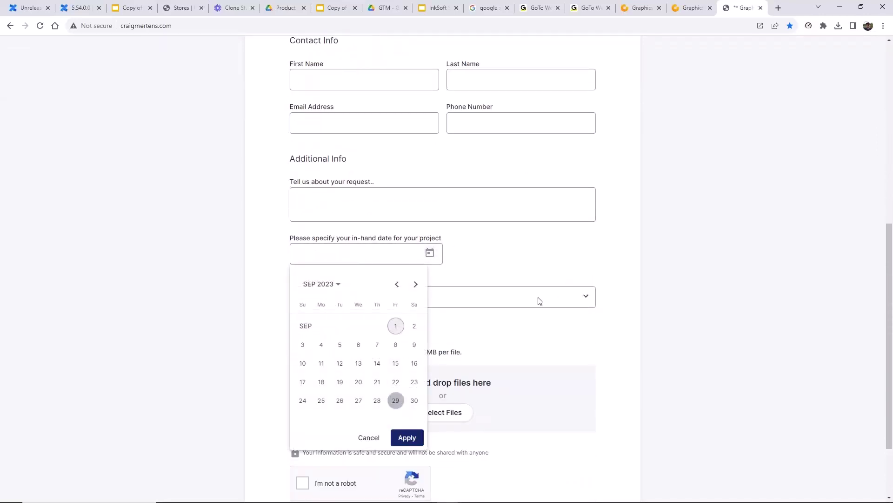
left_click(417, 438)
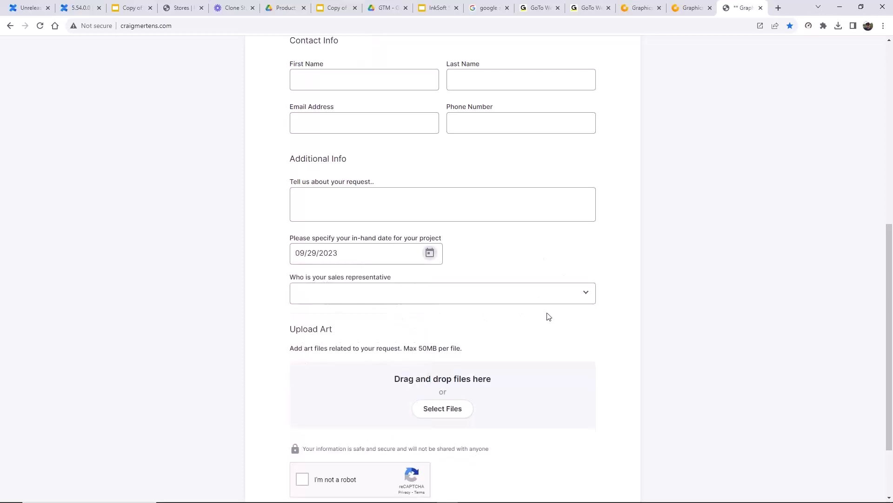
left_click(579, 300)
left_click(329, 365)
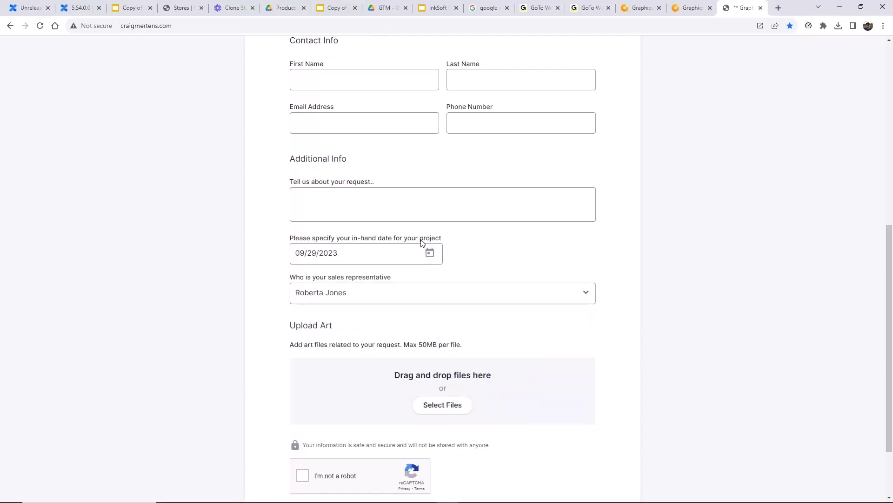
- Fill in the customer's first and last name, phone number and e-mail address
scroll(335, 212, "up", 2)
left_click(323, 170)
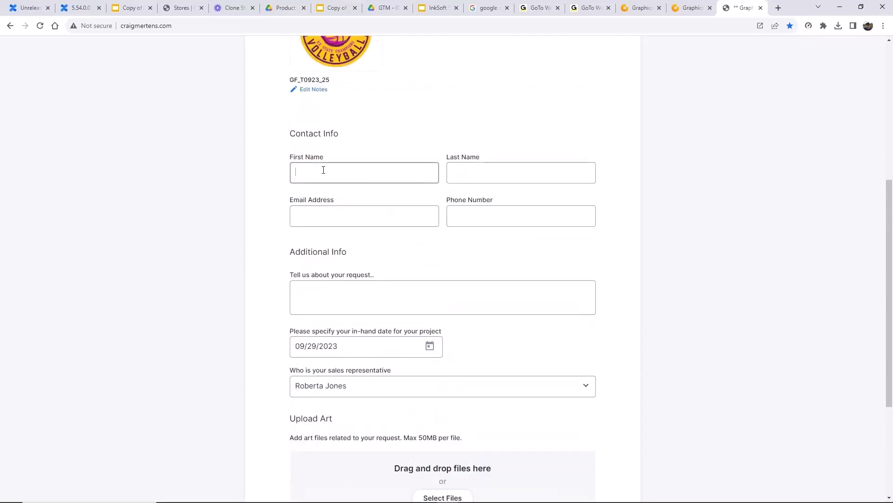
left_click(484, 172)
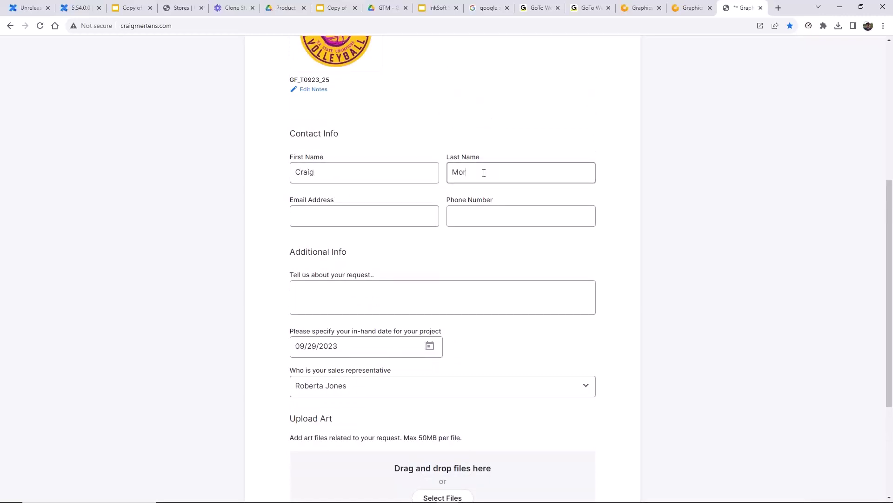
left_click(474, 213)
type("555-555-5555")
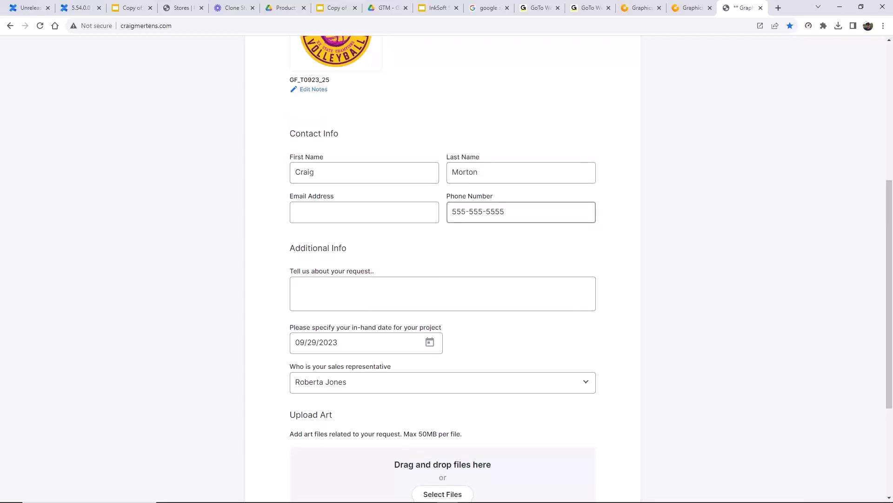
left_click(346, 210)
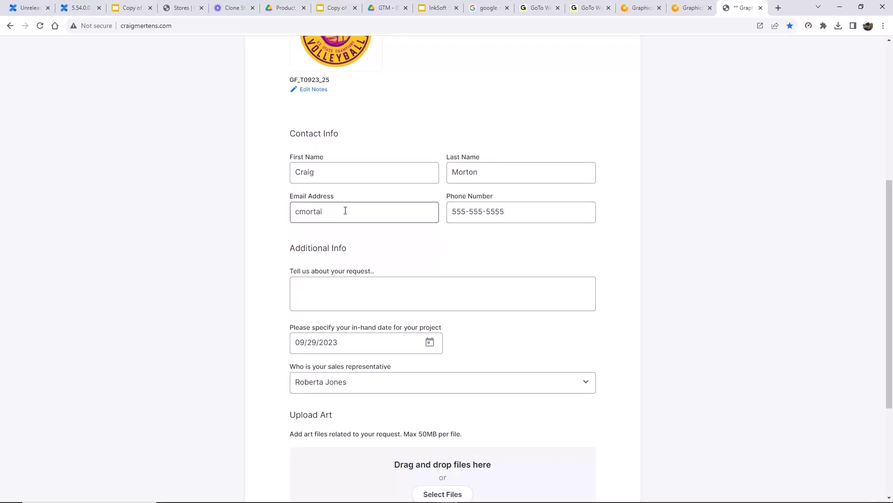
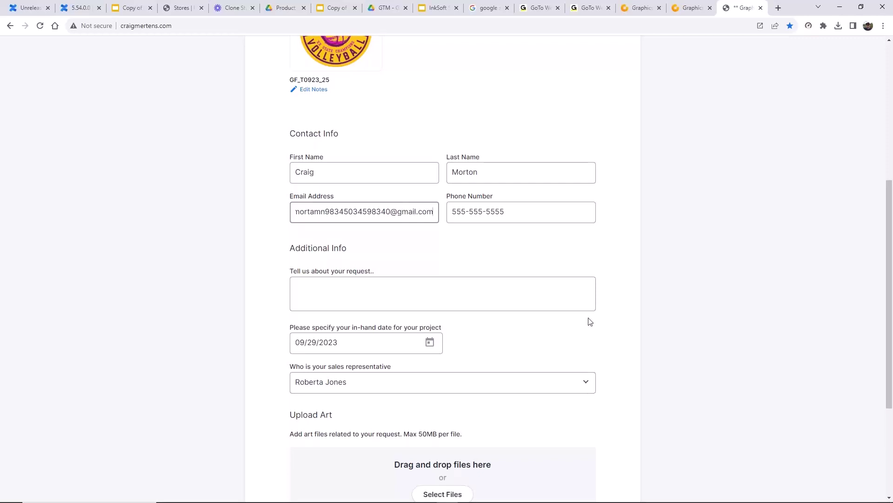
- Attach the Central Tennis SVG file and complete the reCAPTCHA check
scroll(589, 322, "down", 4)
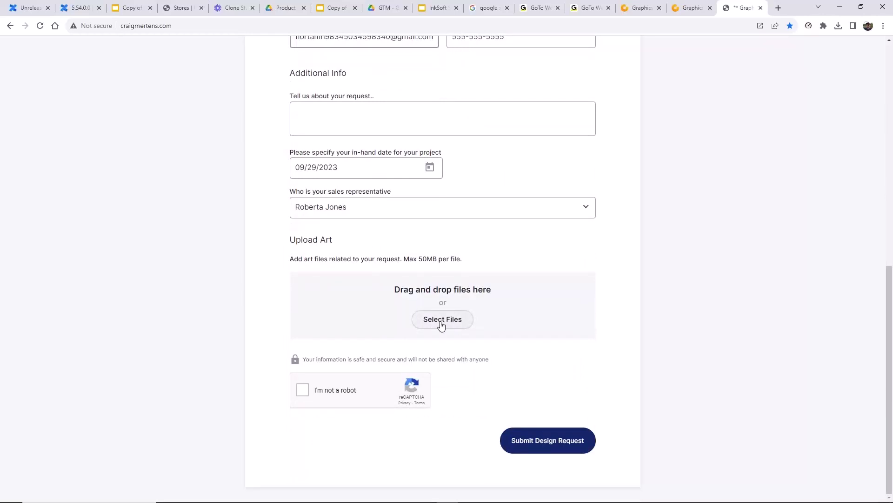
left_click(442, 324)
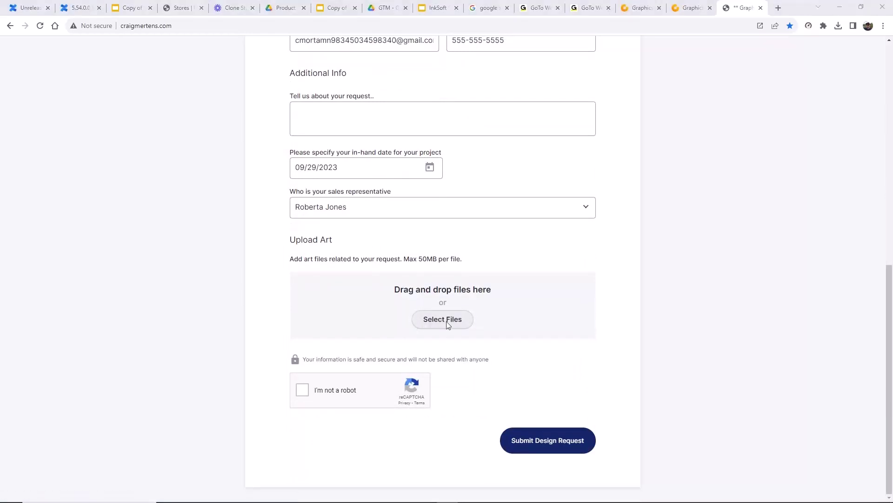
left_click(173, 107)
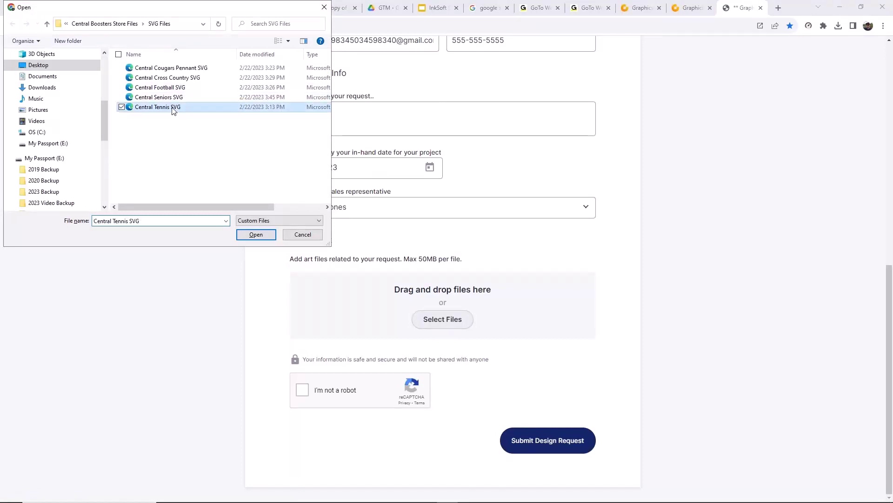
left_click(256, 235)
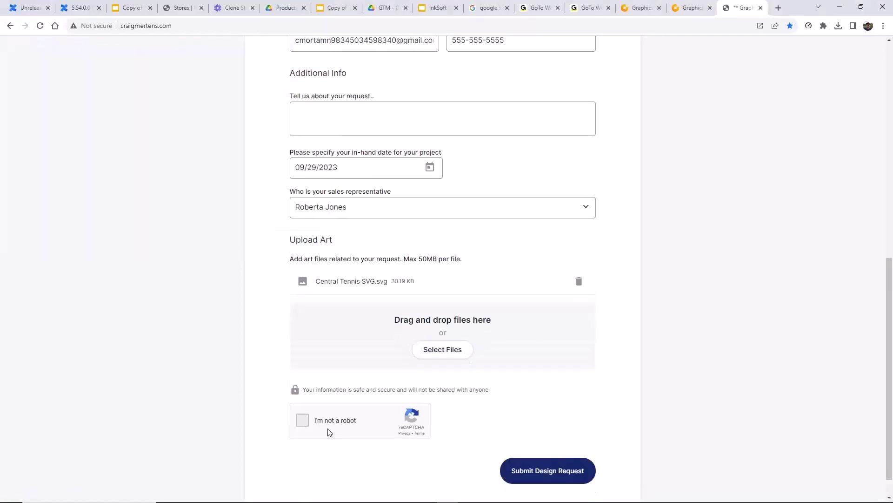
left_click(302, 420)
- Describe the request as 'I included an art file with a font that I liked' and submit it
scroll(338, 216, "up", 2)
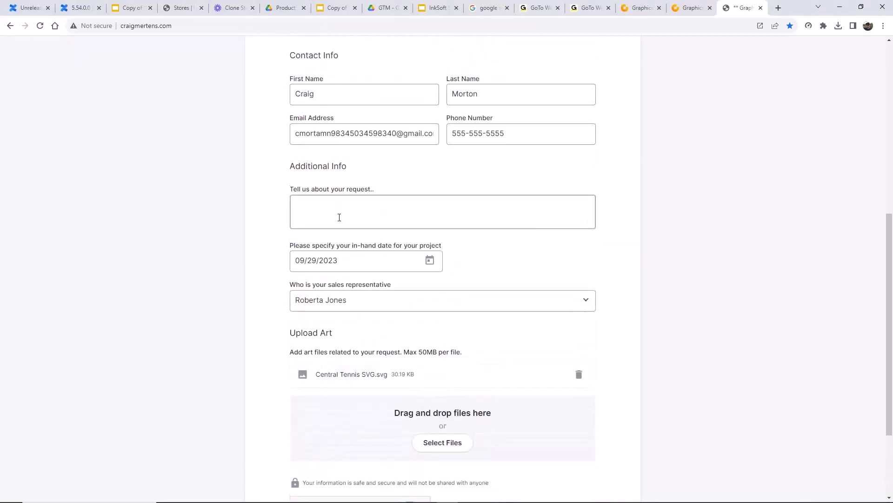
left_click(338, 216)
type("I ")
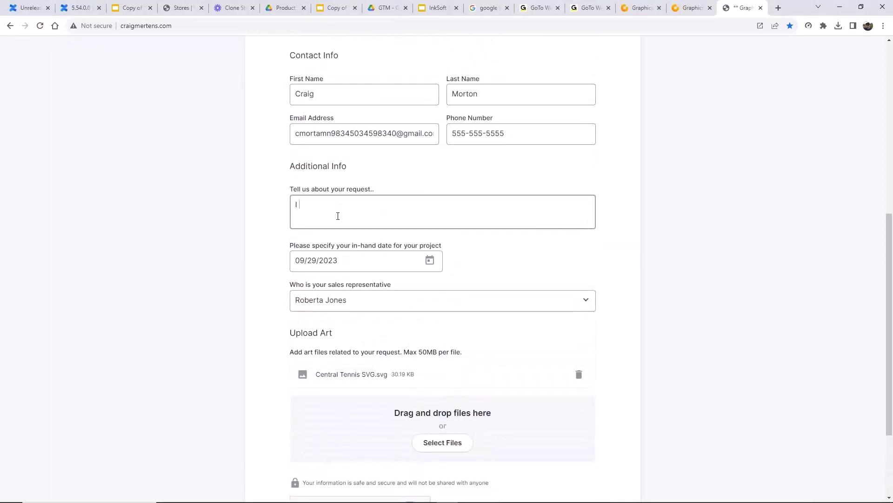
type("included an art file with a font that I liked")
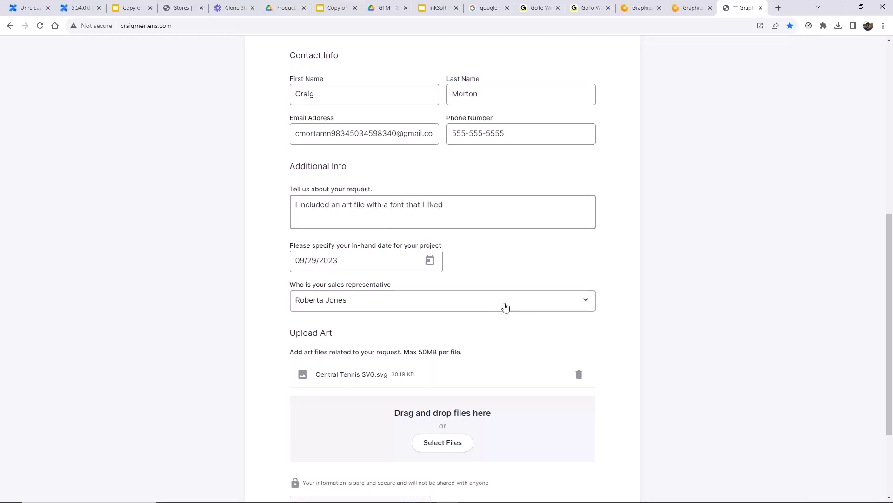
scroll(504, 305, "down", 3)
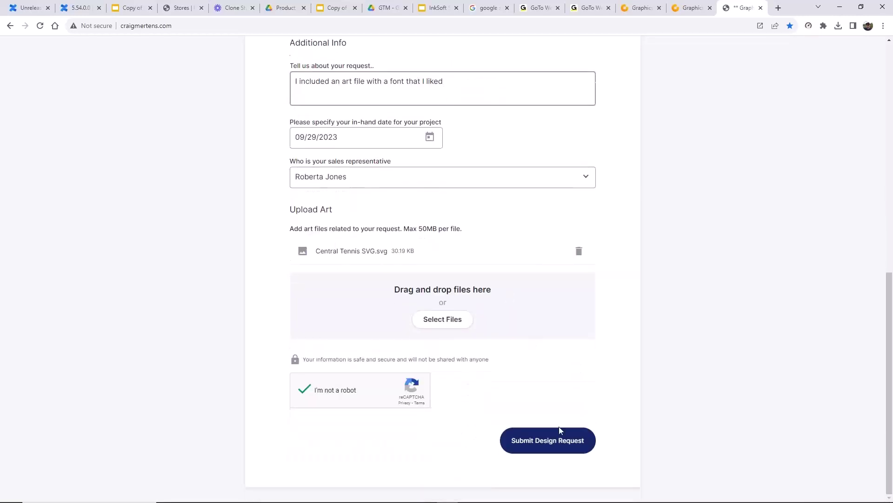
left_click(536, 445)
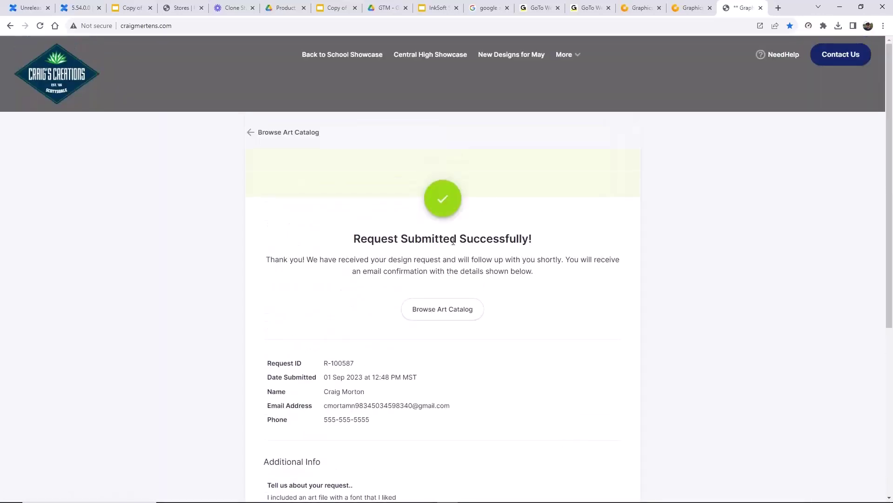
scroll(517, 376, "down", 5)
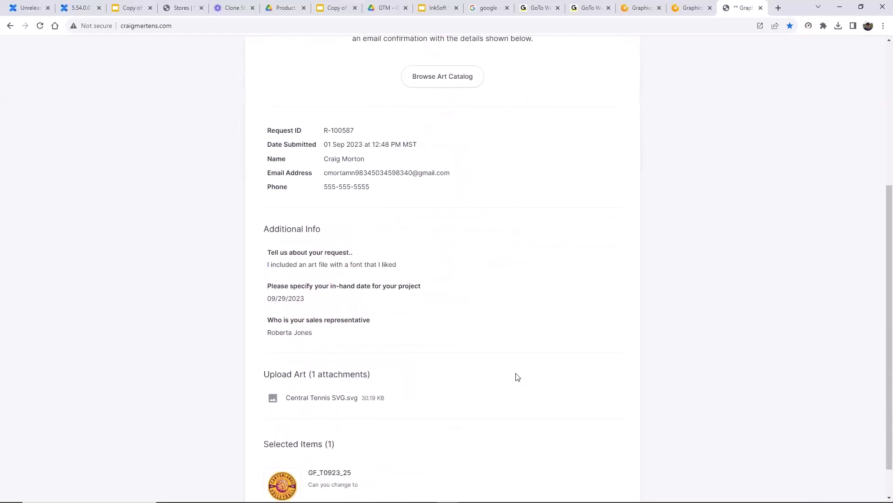
scroll(518, 377, "down", 1)
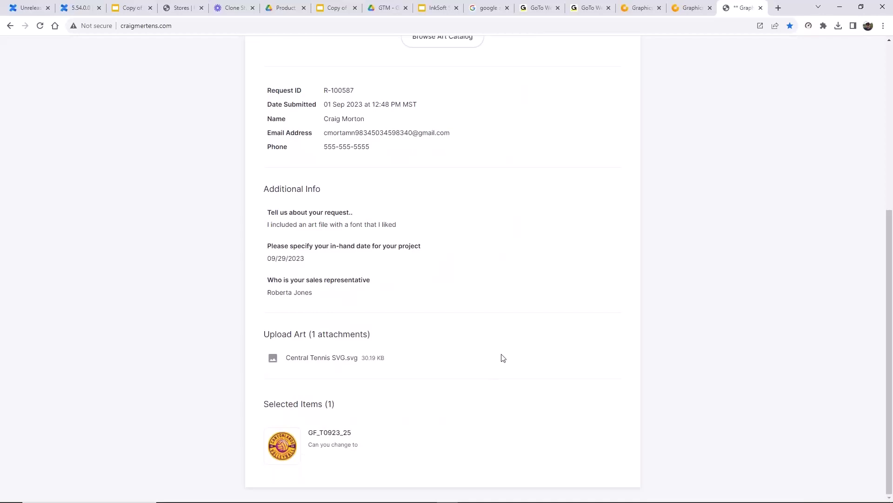
scroll(501, 357, "up", 8)
- Open the newest request from GraphicsFlow's Design Requests list
left_click(691, 7)
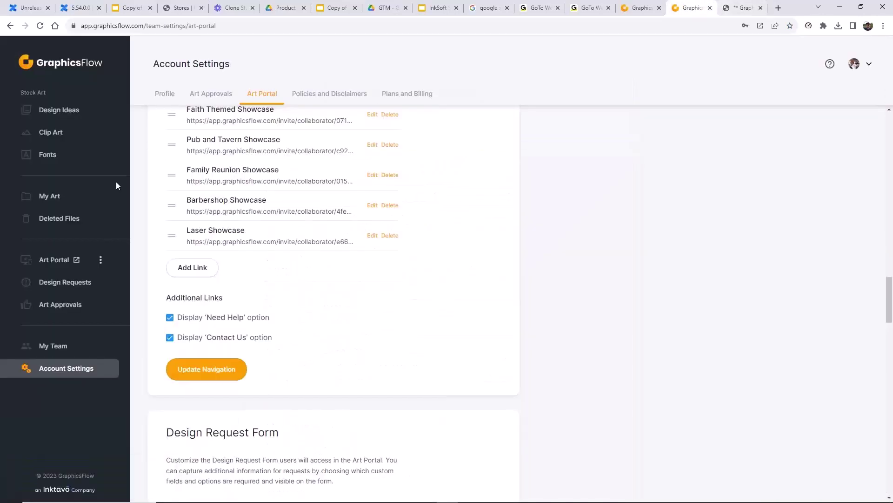
left_click(77, 289)
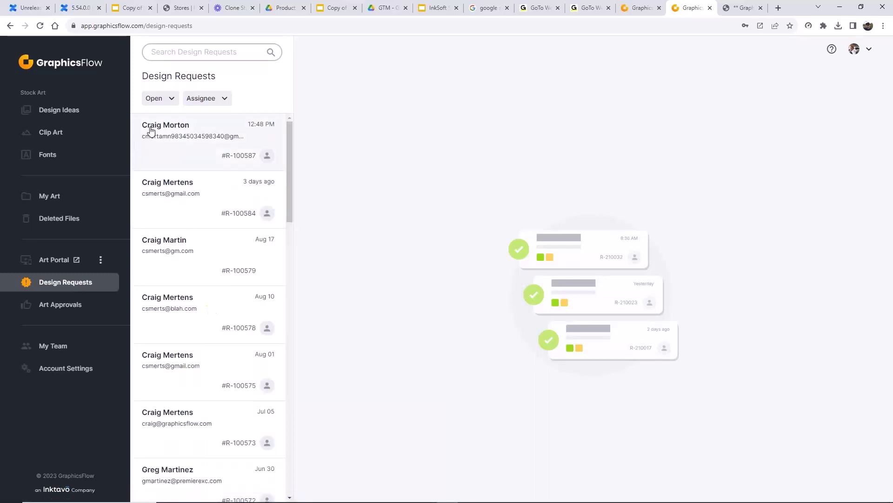
left_click(162, 131)
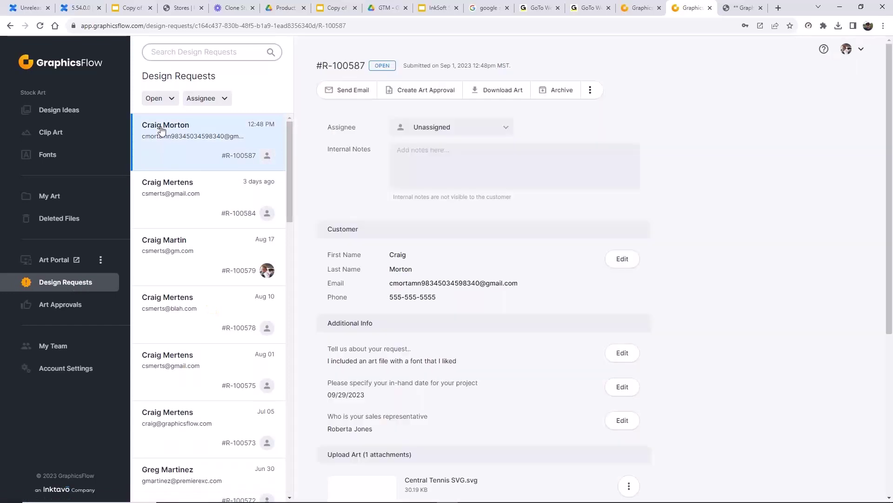
- Assign the request to a team member and review its attached Central Tennis SVG art
left_click(506, 127)
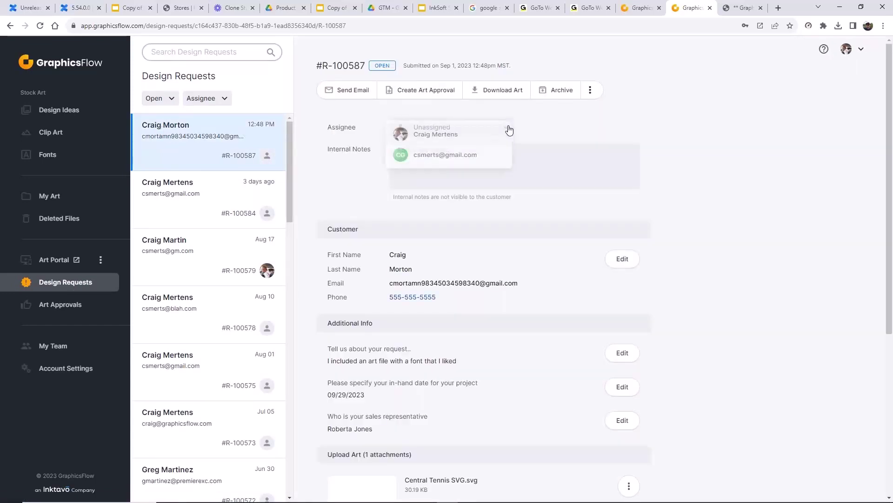
left_click(425, 158)
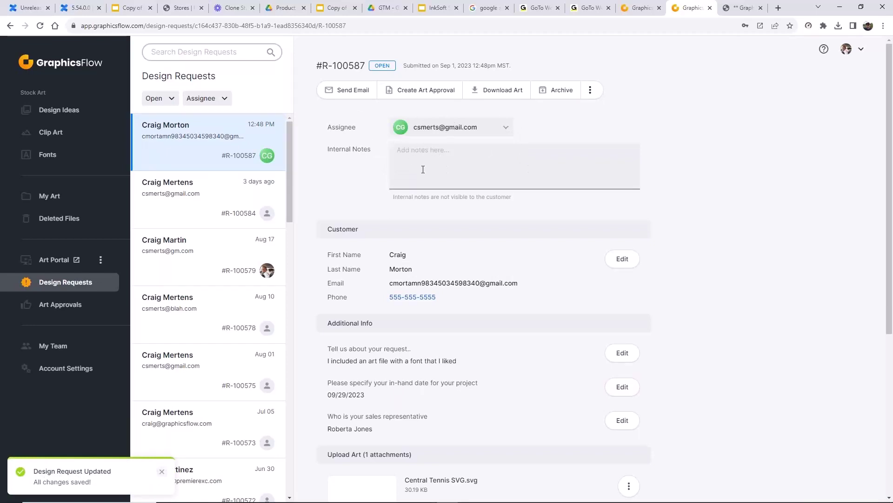
scroll(505, 140, "down", 3)
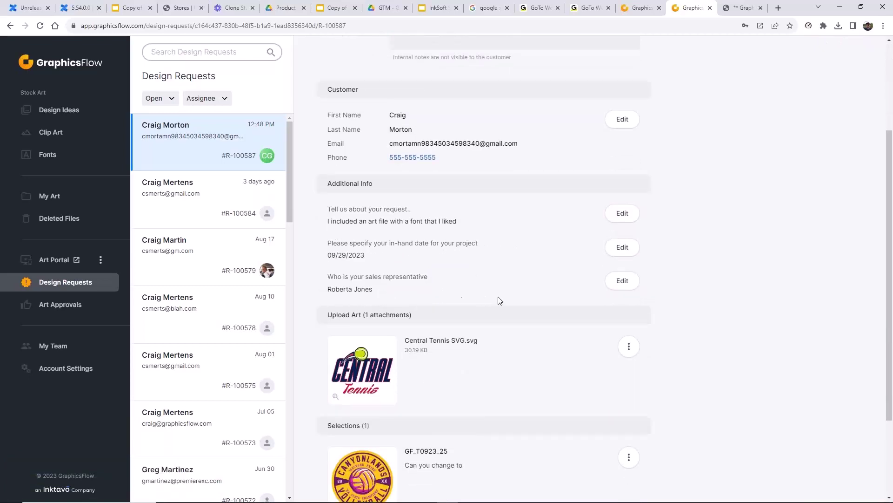
scroll(486, 138, "up", 3)
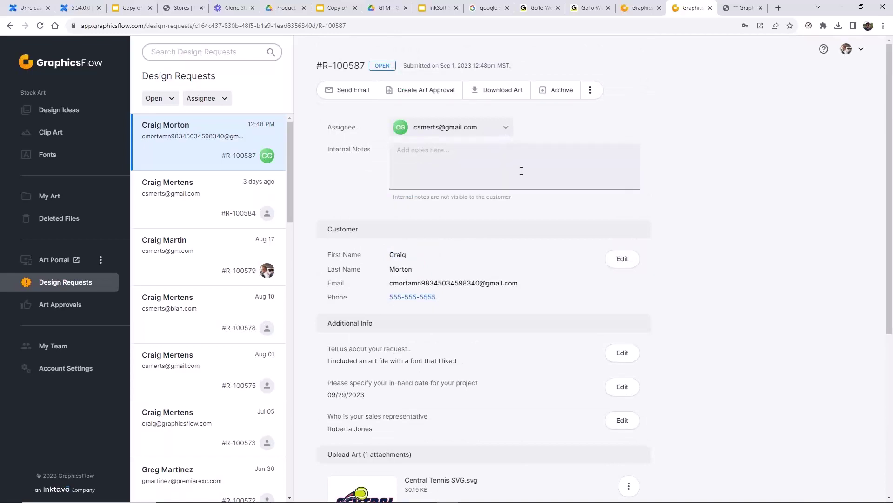
scroll(465, 209, "down", 2)
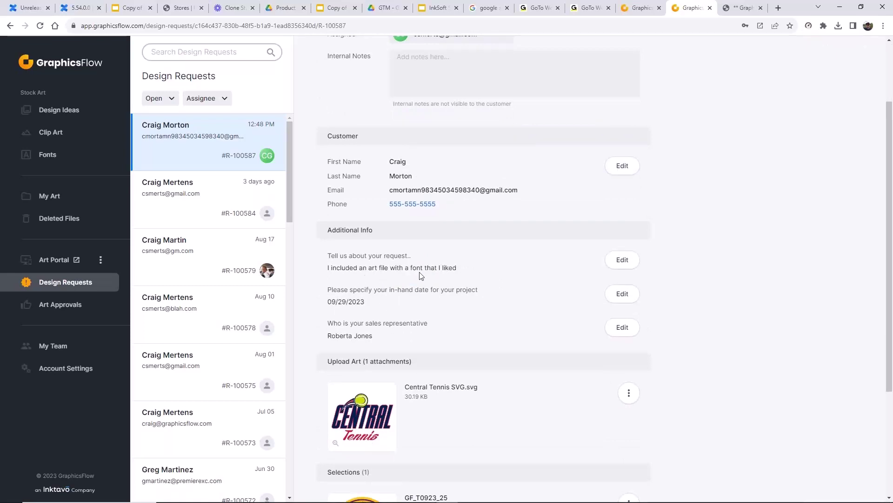
scroll(455, 273, "down", 1)
scroll(456, 272, "down", 2)
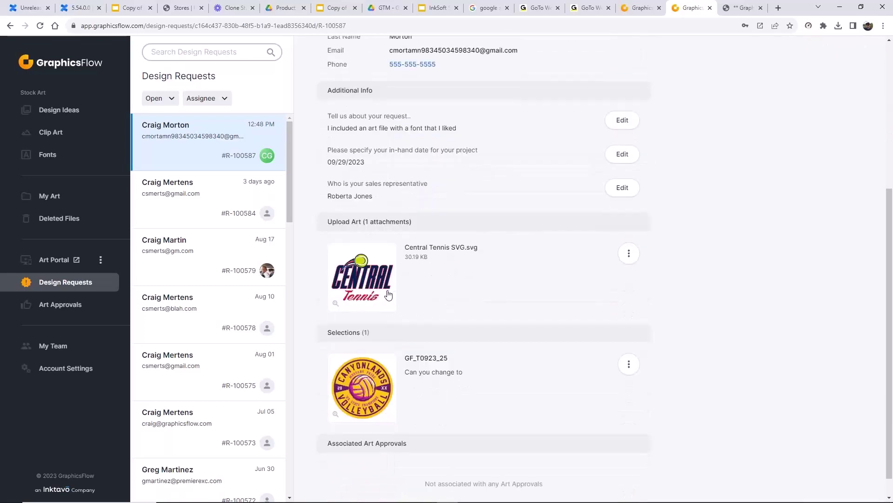
left_click(432, 362)
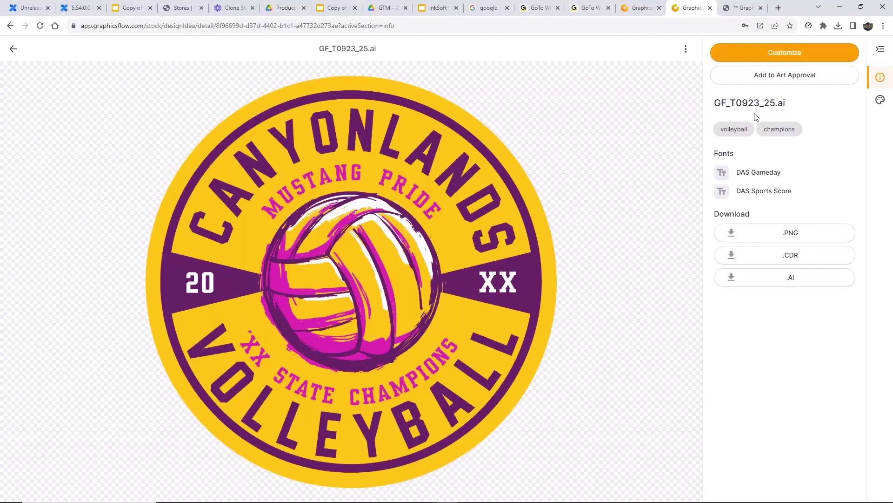
mouse_move(341, 422)
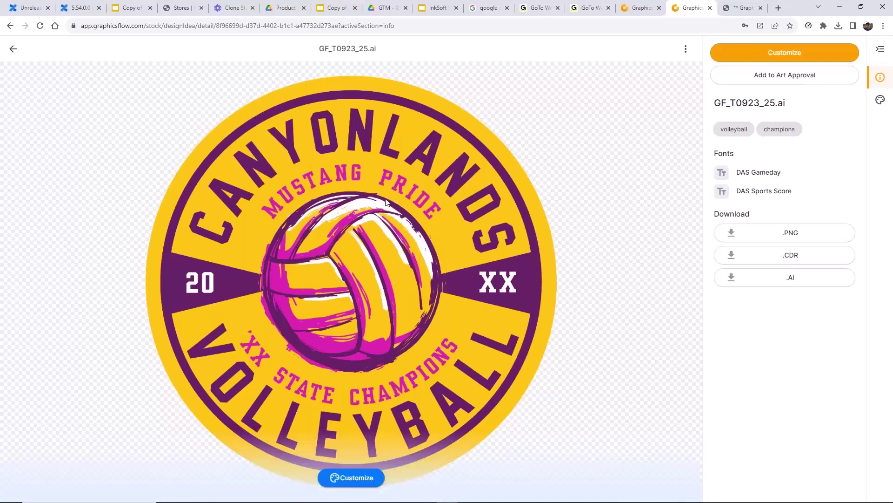
left_click(11, 50)
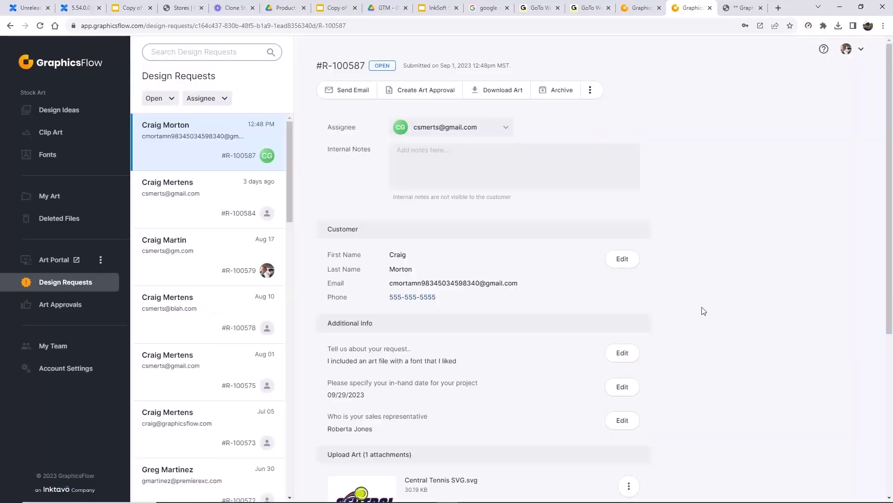
scroll(704, 312, "down", 2)
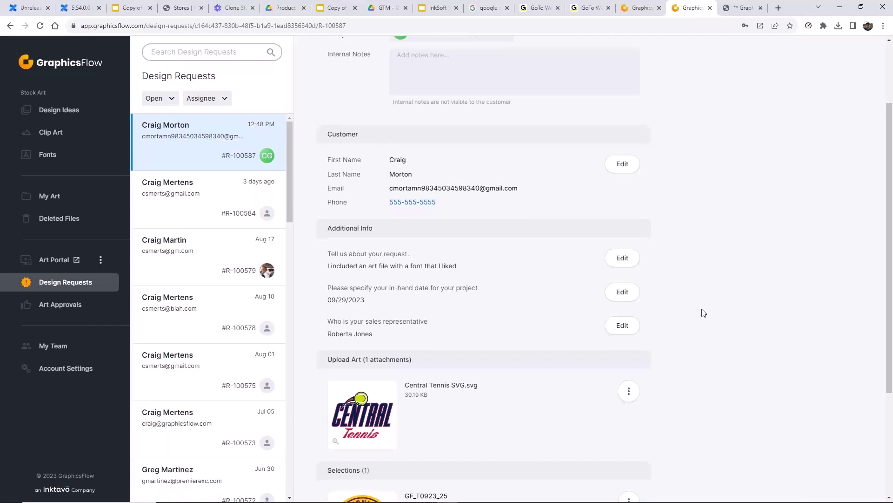
scroll(691, 347, "down", 4)
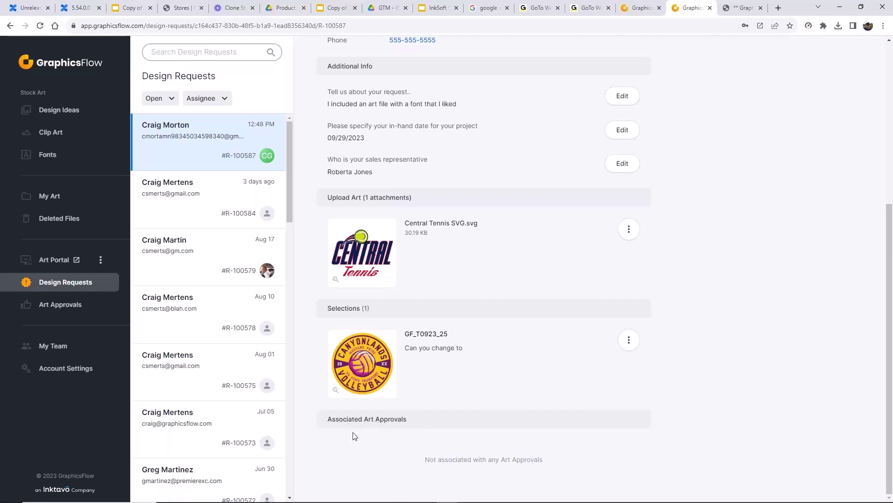
left_click(629, 339)
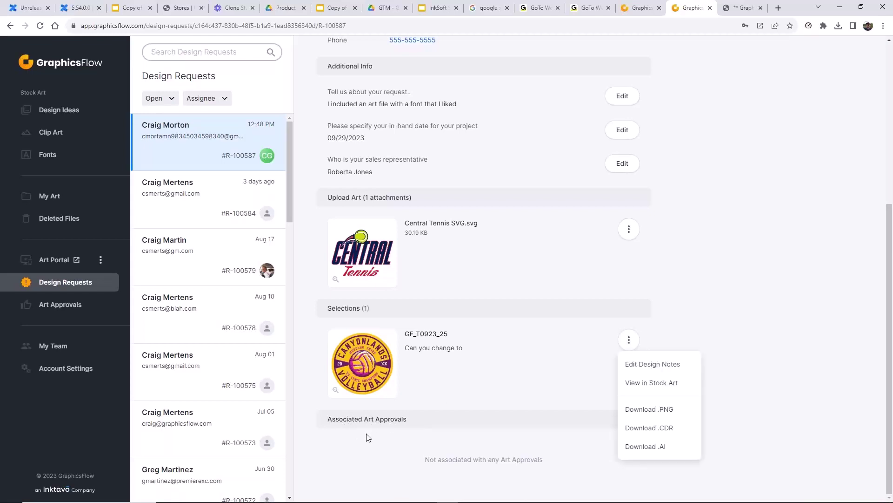
left_click(339, 419)
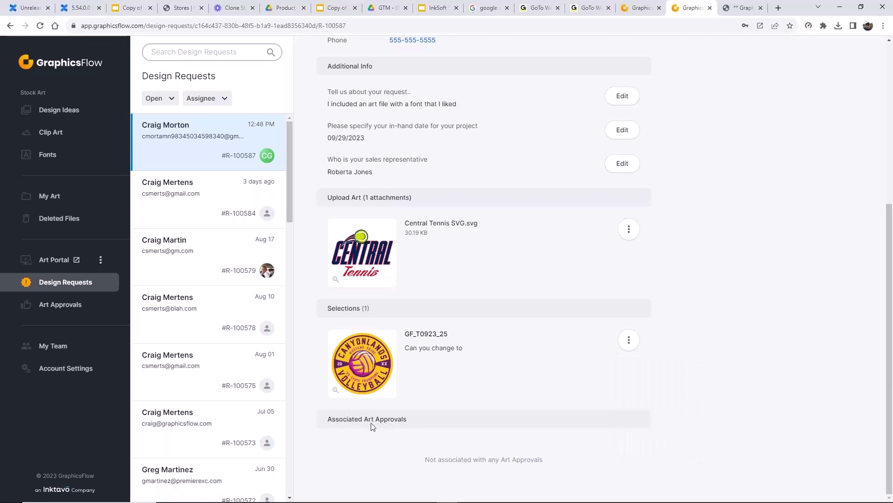
scroll(372, 427, "up", 1)
scroll(419, 427, "down", 1)
- Open the Art Portal's Manage Settings and copy its embed code
left_click(101, 258)
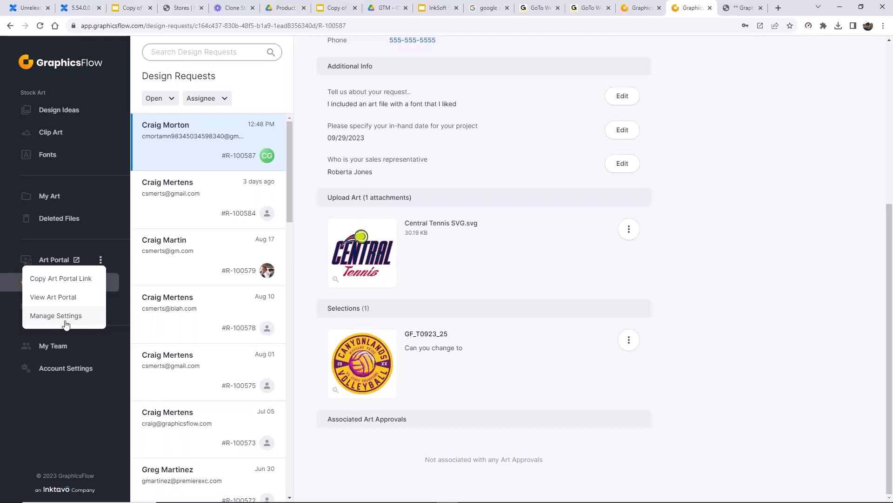
left_click(73, 316)
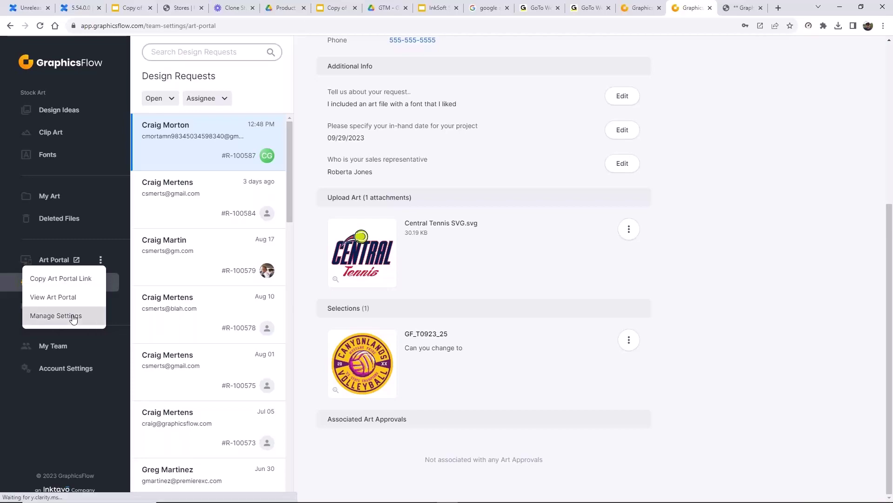
scroll(419, 358, "down", 20)
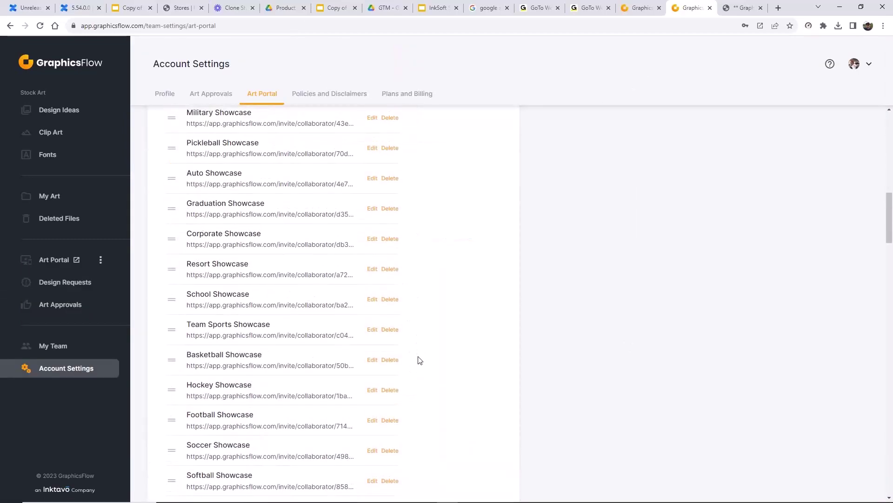
scroll(420, 360, "down", 20)
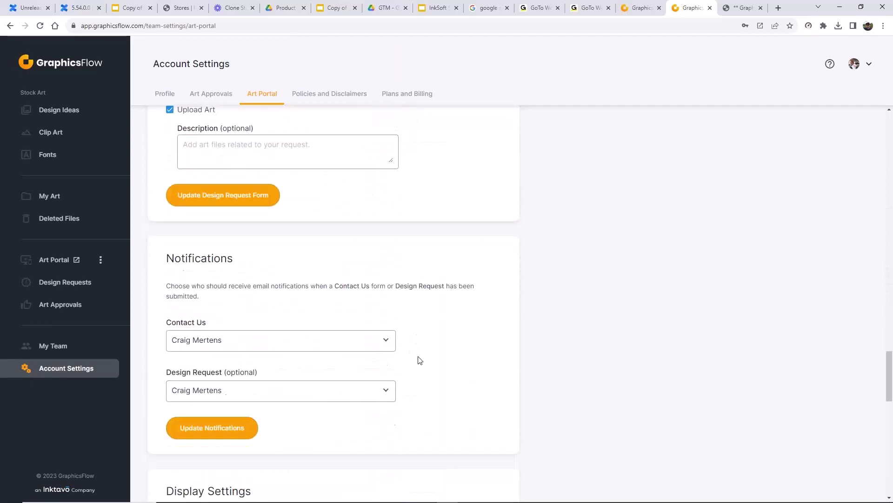
scroll(420, 360, "down", 5)
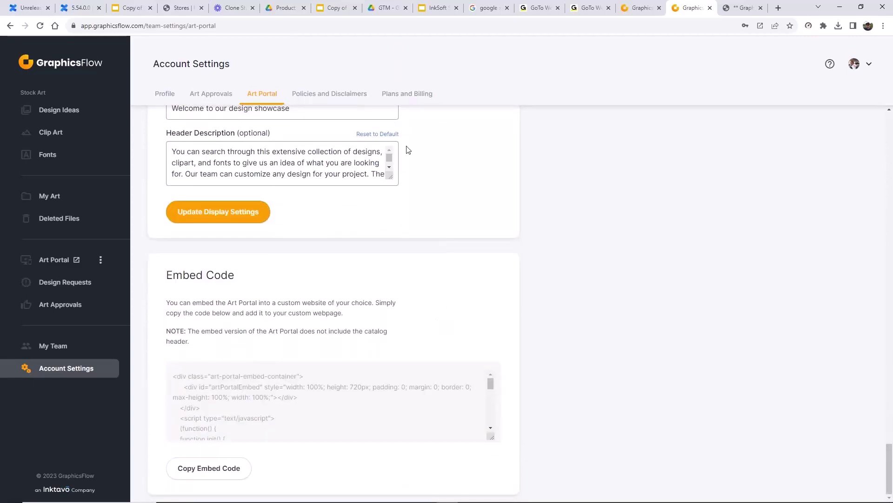
left_click(209, 469)
- In a new tab, show the bookmarks bar and go to the Central Boosters bookmark
left_click(777, 8)
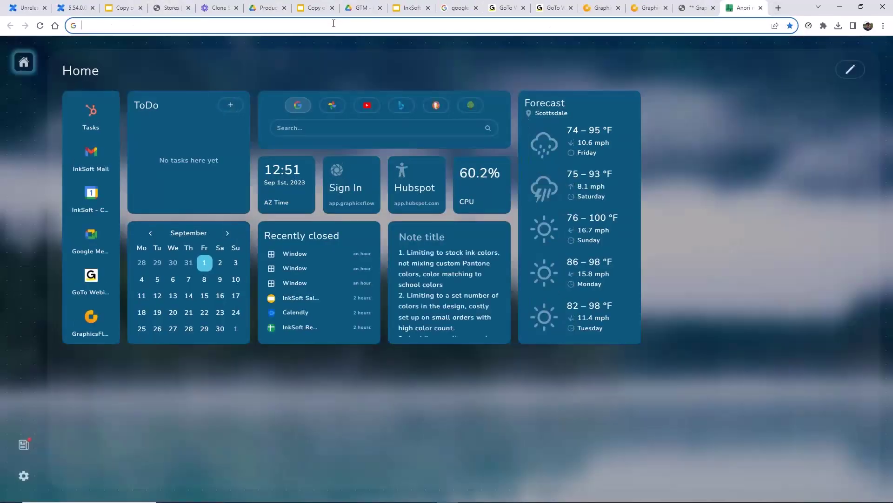
left_click(884, 27)
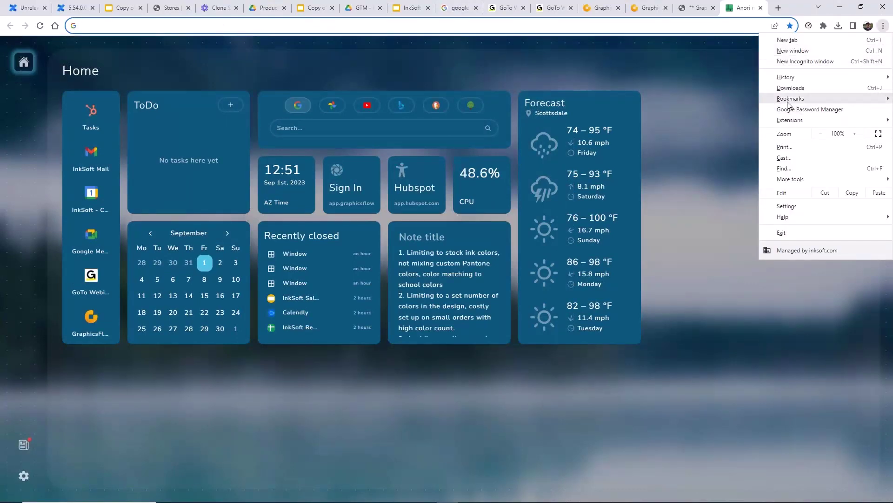
mouse_move(791, 99)
left_click(603, 34)
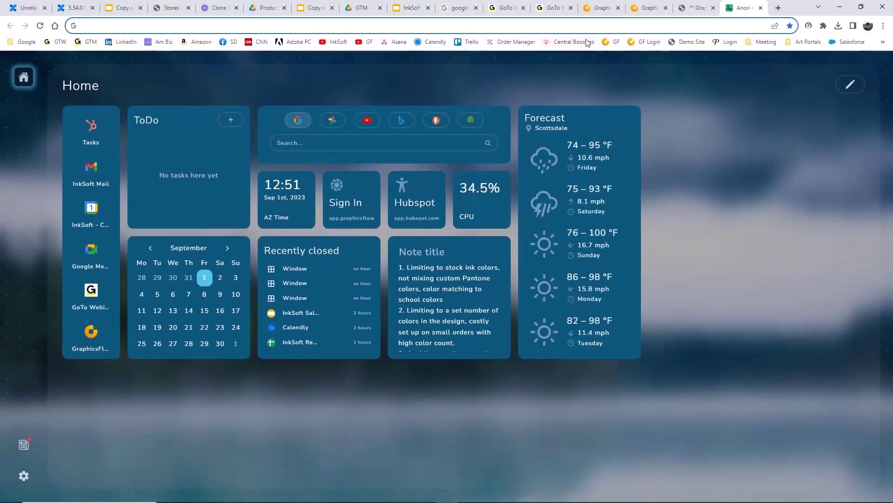
left_click(574, 45)
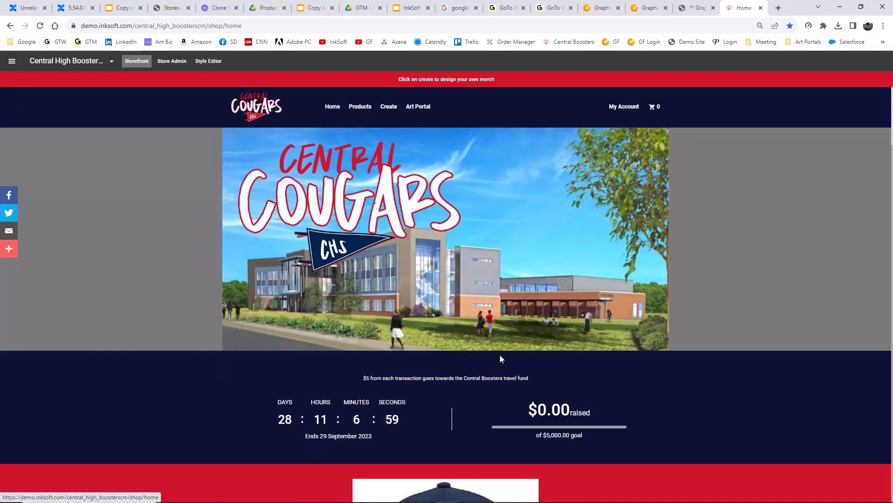
- Scroll through the Central High Boosters storefront, then enter the Style Editor
scroll(500, 354, "down", 8)
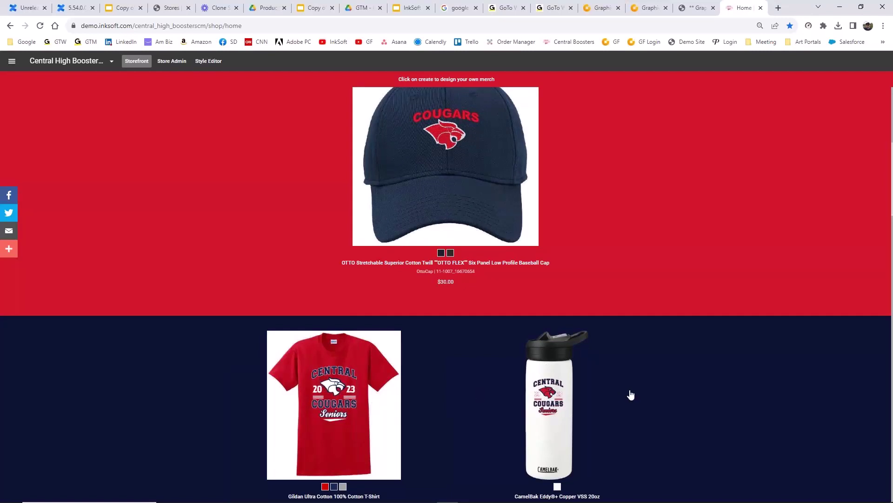
scroll(631, 395, "up", 7)
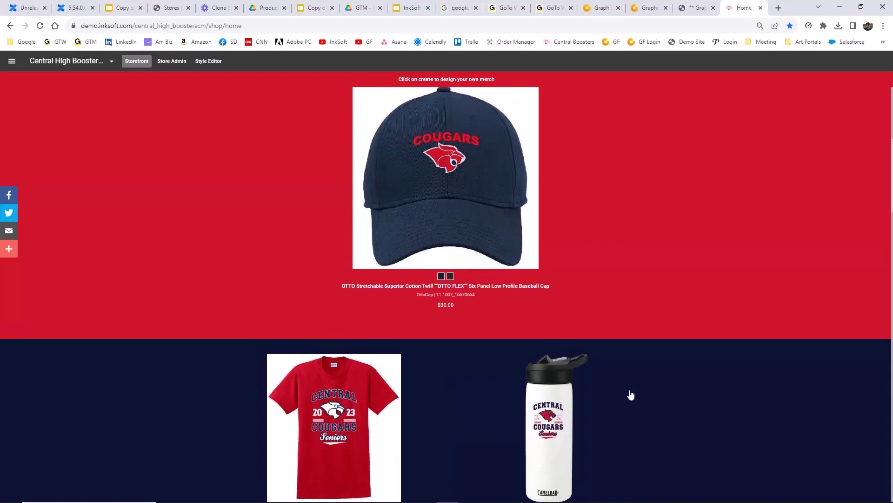
scroll(631, 395, "up", 1)
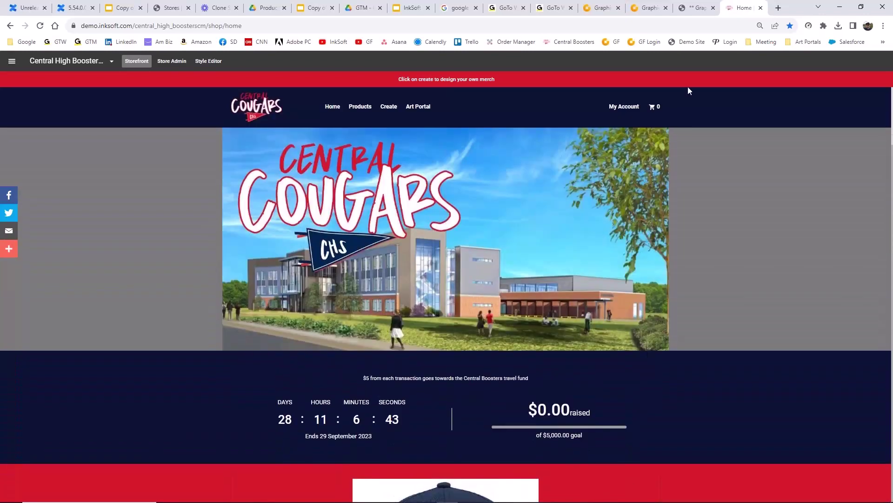
left_click(208, 61)
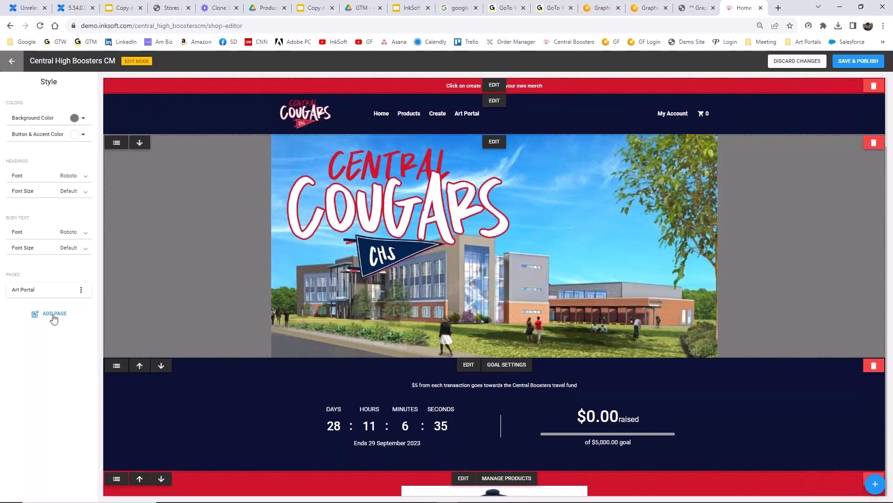
- Edit the Art Portal page and delete its Design Ideas component
left_click(82, 291)
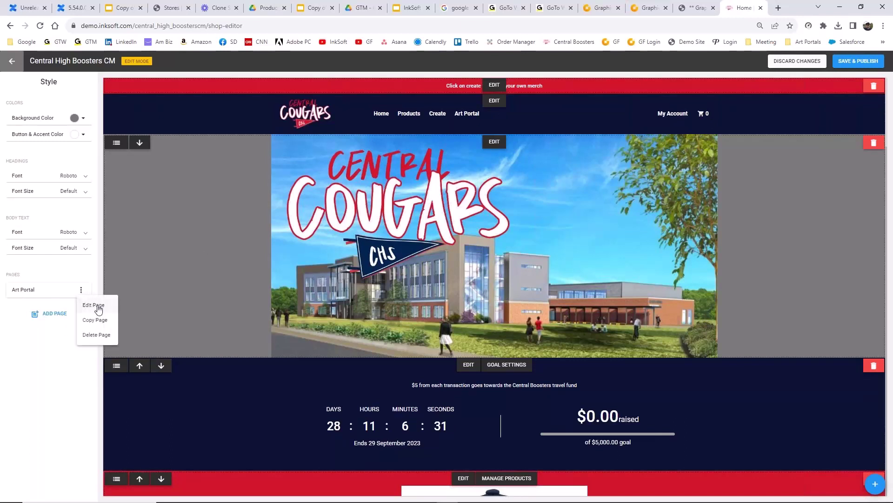
left_click(87, 305)
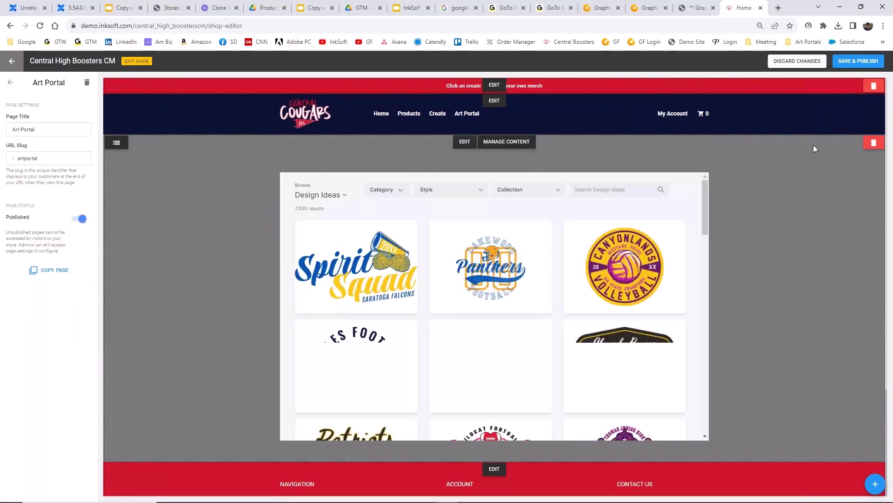
left_click(874, 143)
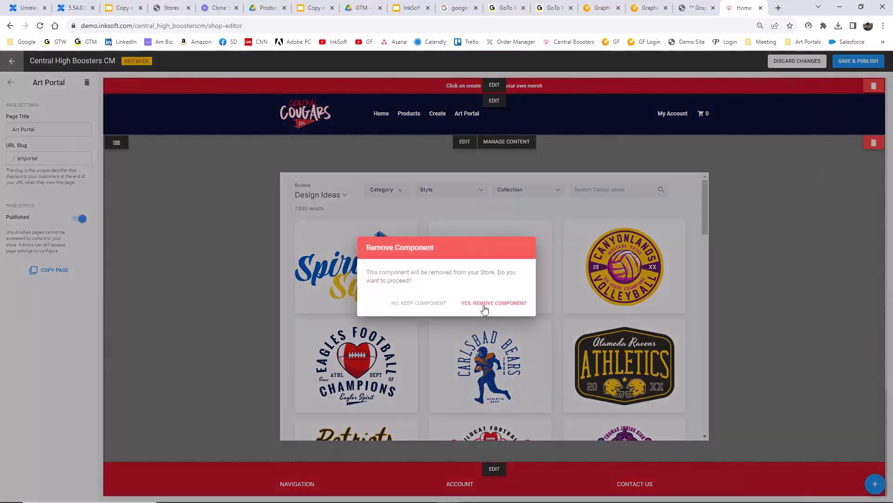
left_click(486, 303)
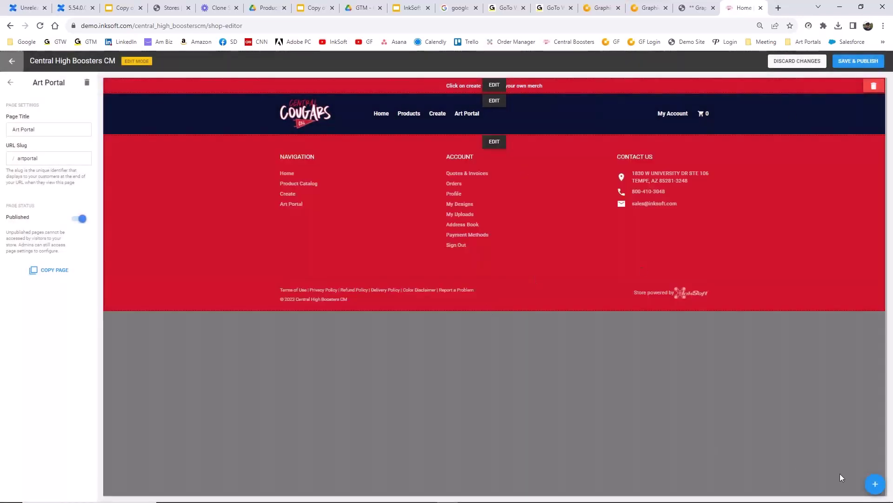
- Add a Content Block Layout 1 holding the pasted art portal embed code in HTML view
left_click(875, 485)
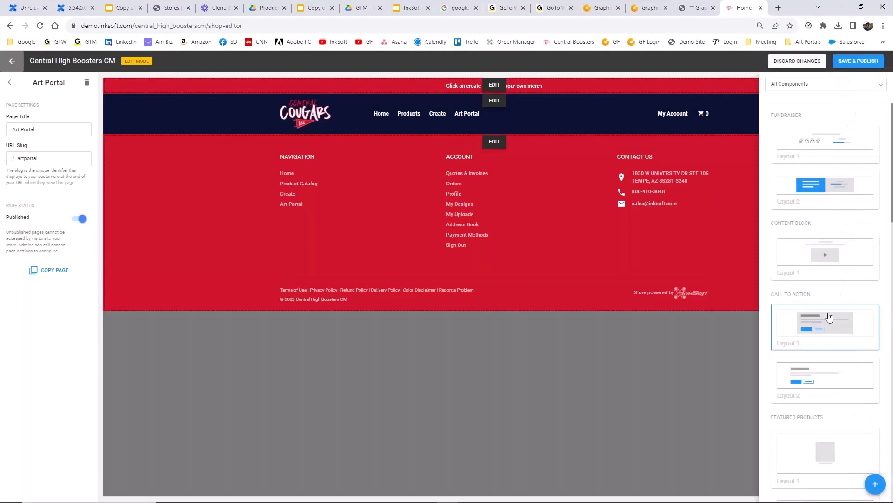
left_click(830, 257)
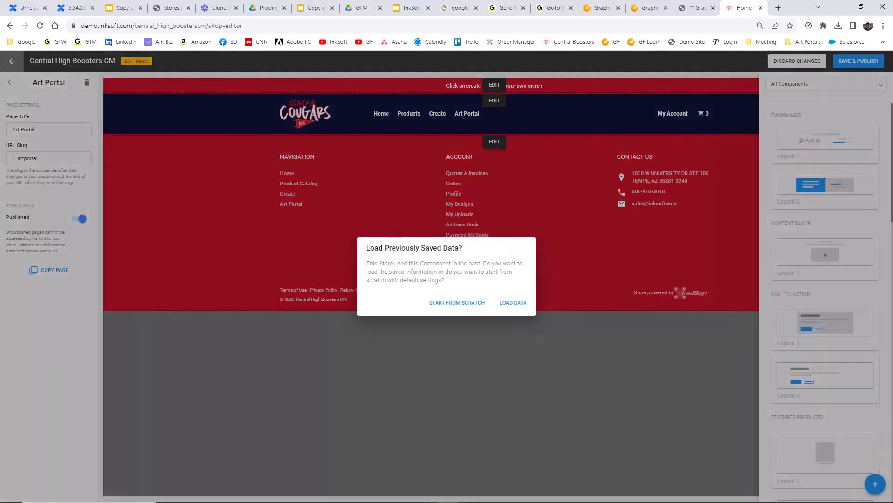
left_click(467, 304)
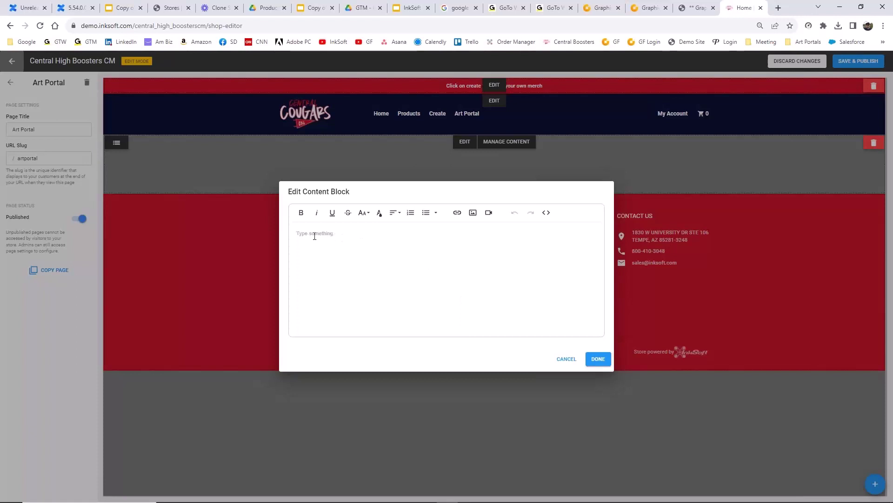
left_click(545, 214)
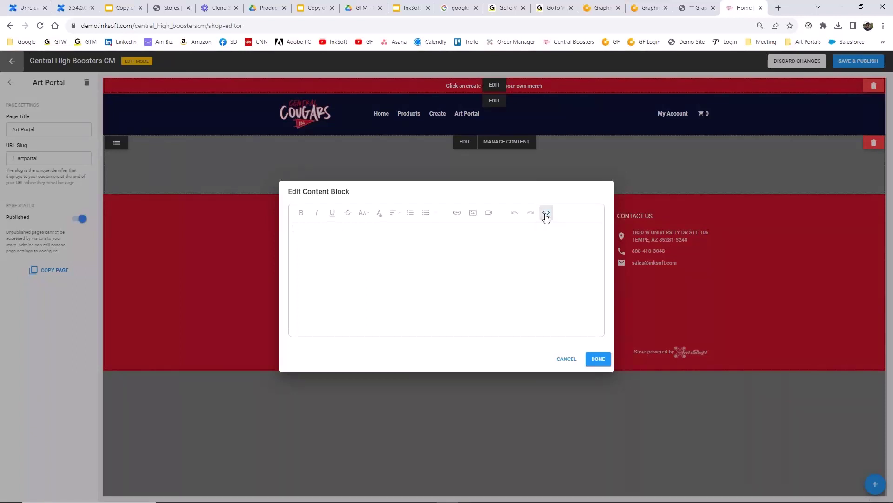
left_click(300, 232)
key("ctrl+v")
left_click(598, 359)
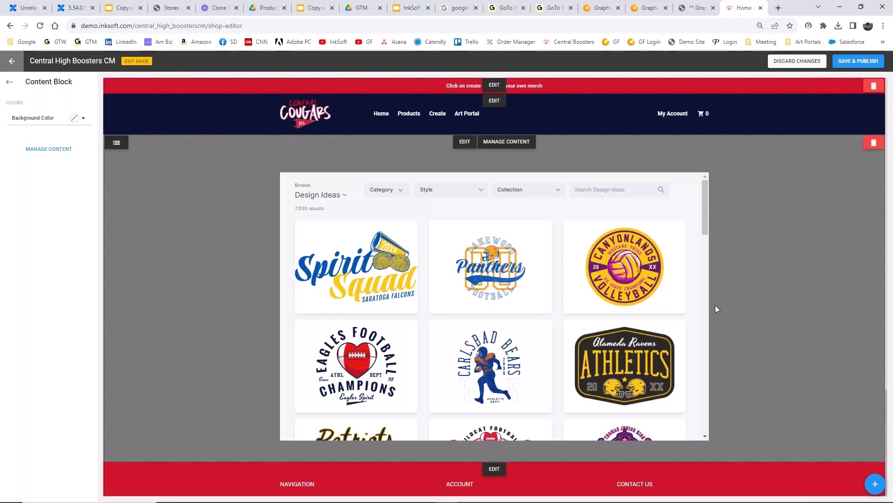
- Discard the unsaved Art Portal page edits and confirm with Yes, Discard Changes
scroll(715, 305, "down", 2)
scroll(716, 305, "up", 2)
left_click(797, 65)
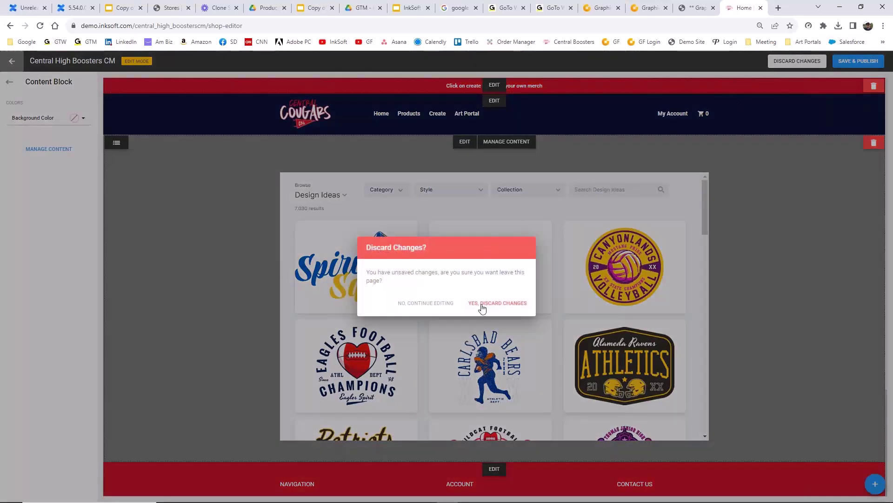
left_click(482, 307)
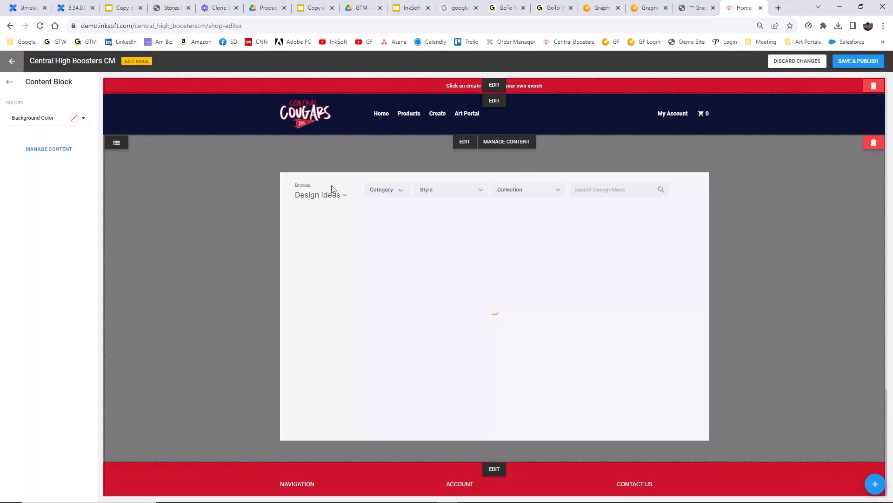
- Exit the store editor and sign out of the Central High Boosters storefront
left_click(11, 65)
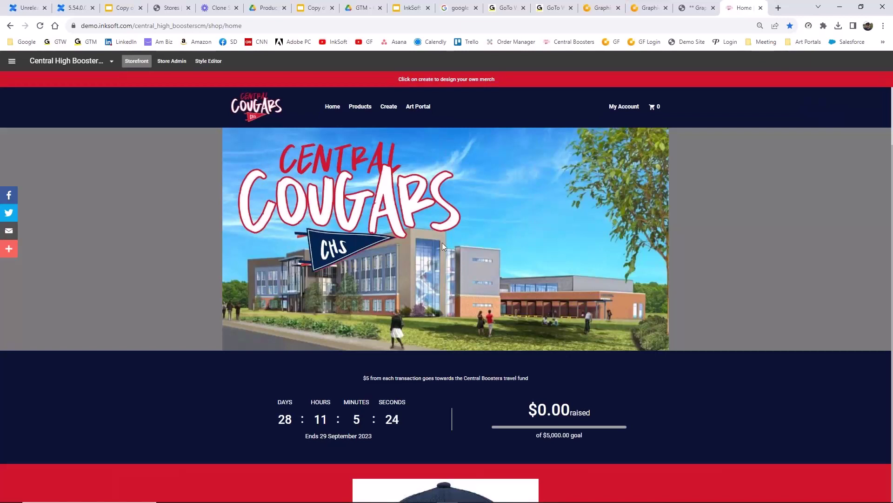
left_click(622, 110)
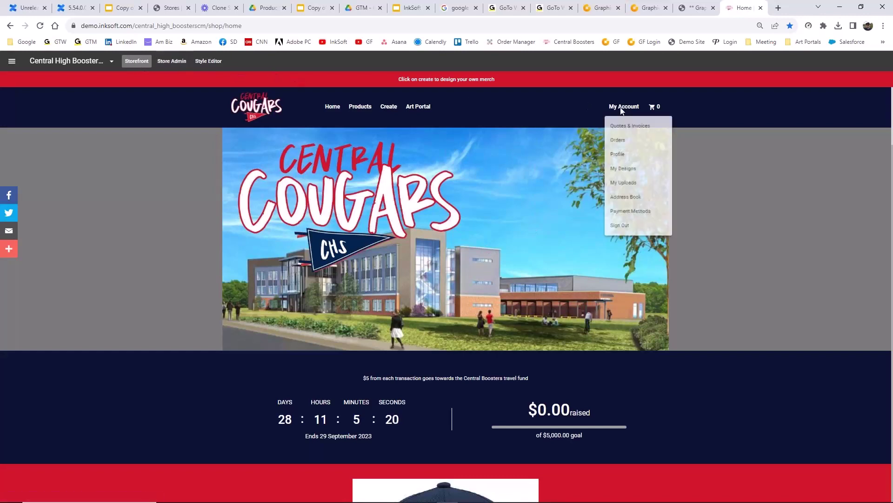
left_click(620, 226)
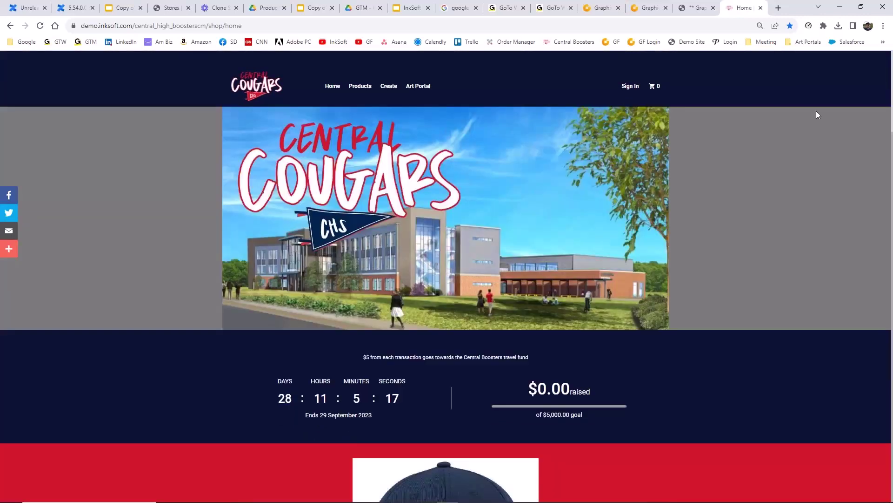
- Sign back in to the storefront using the customer's saved login
left_click(634, 87)
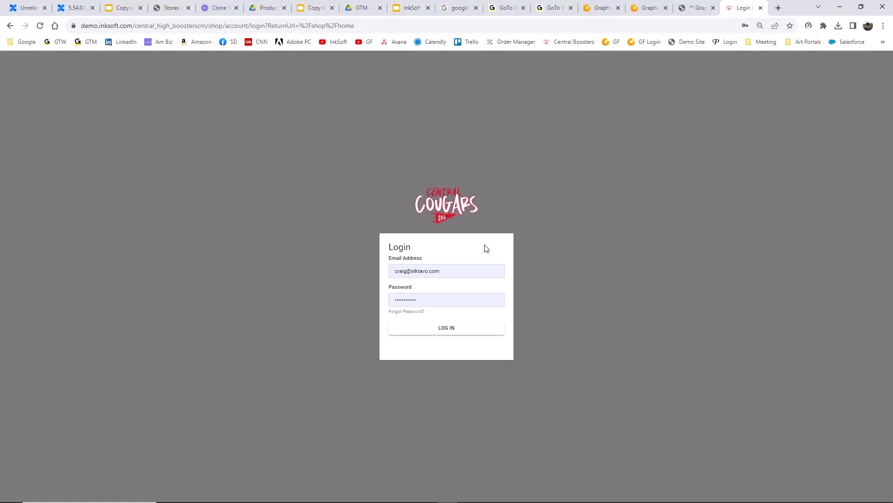
left_click(458, 270)
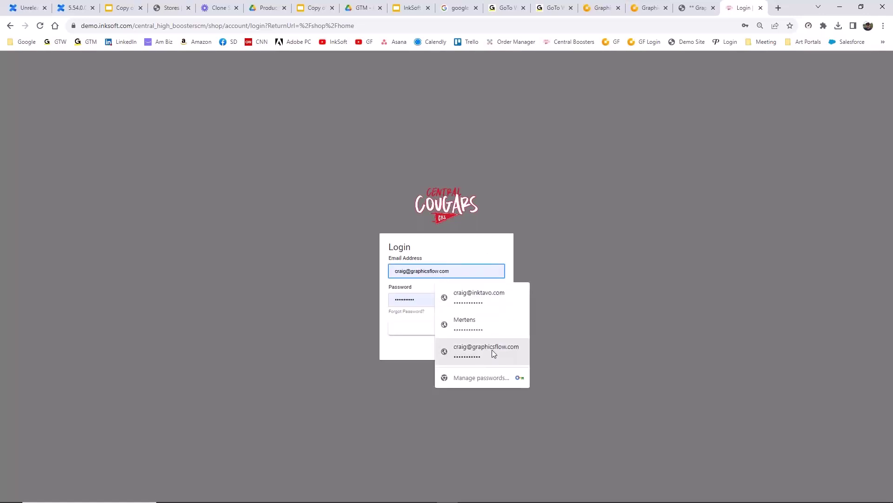
left_click(492, 350)
left_click(455, 331)
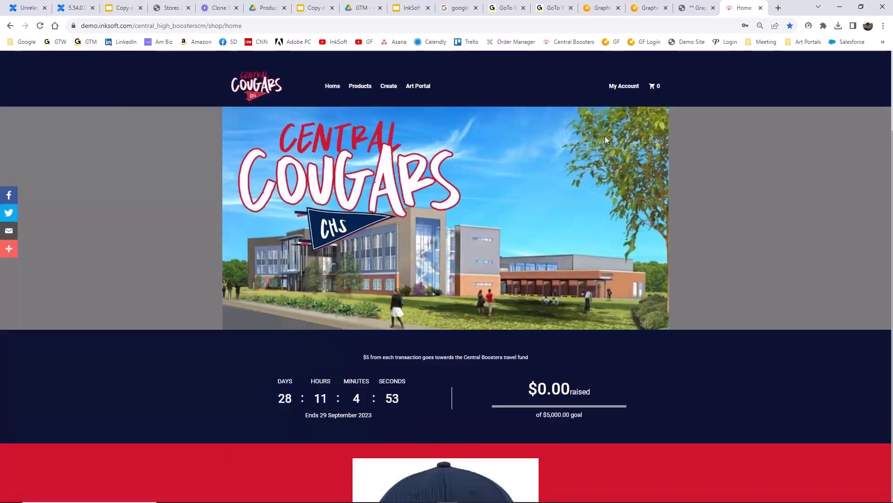
left_click(621, 87)
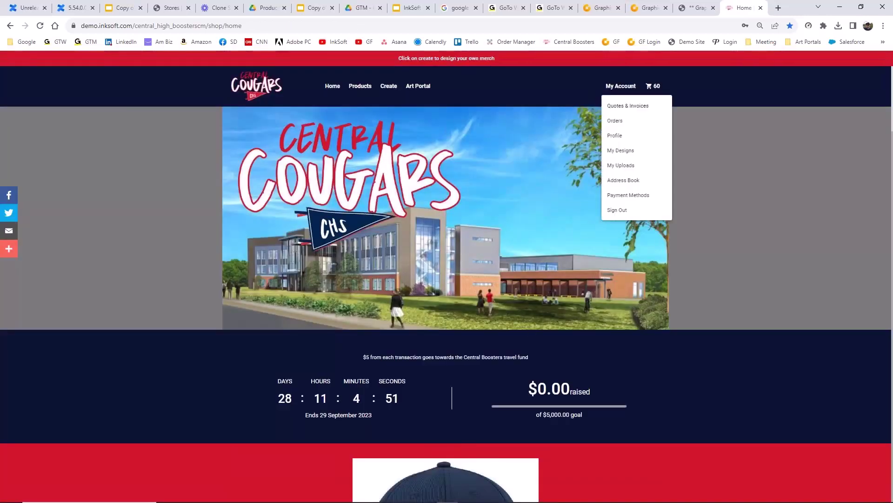
- View the customer's Quotes & Invoices, then the details of the fulfilled 1 Jun 2023 order
left_click(621, 106)
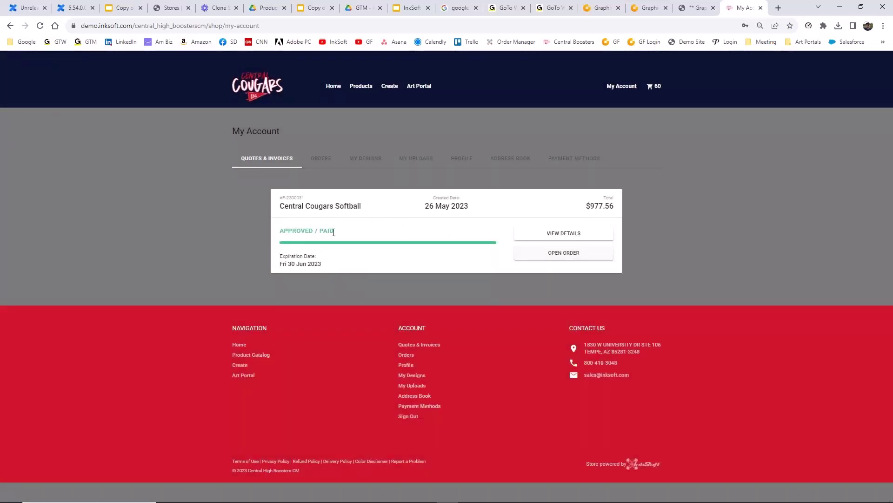
left_click(329, 162)
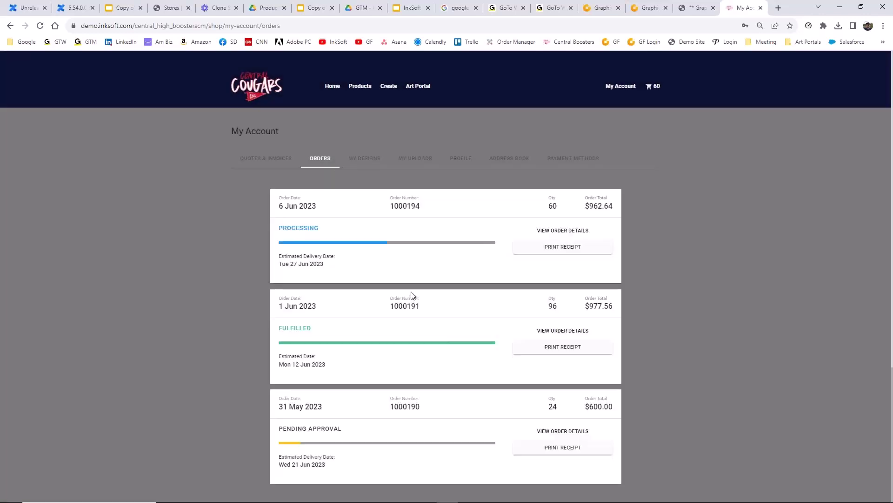
left_click(567, 232)
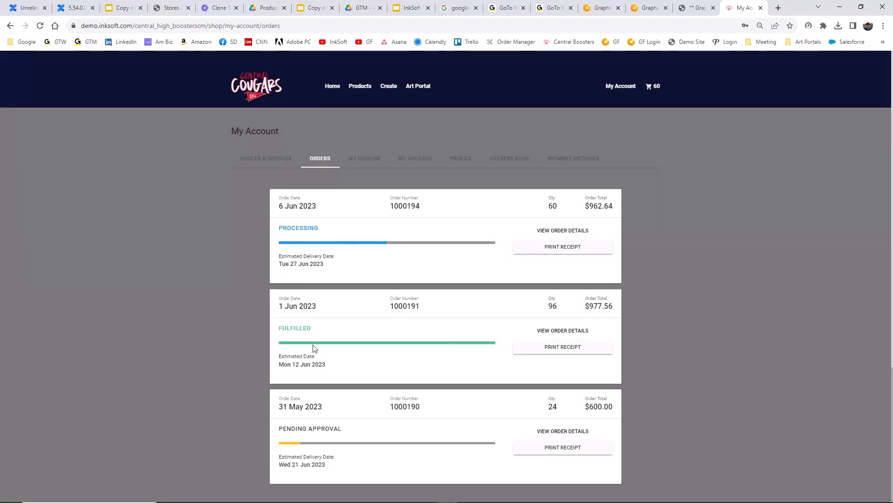
left_click(579, 331)
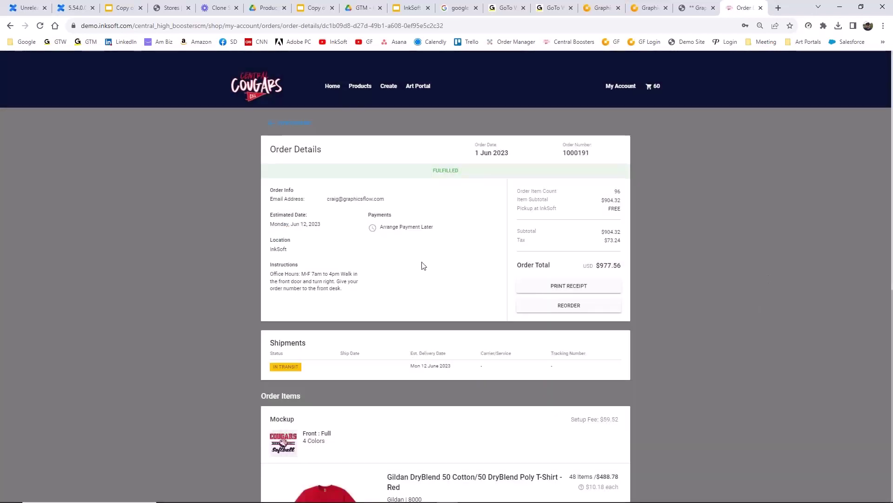
- Start and cancel a reorder, return to orders, and show the My Designs tab
left_click(581, 310)
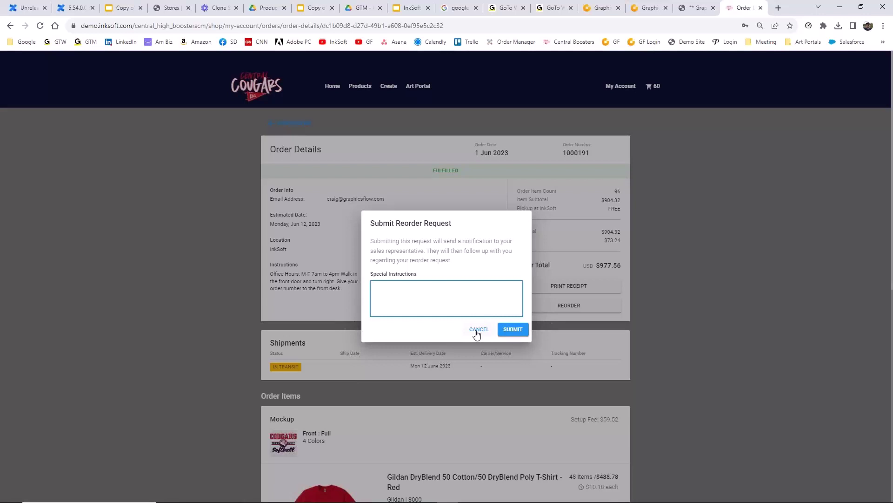
left_click(477, 330)
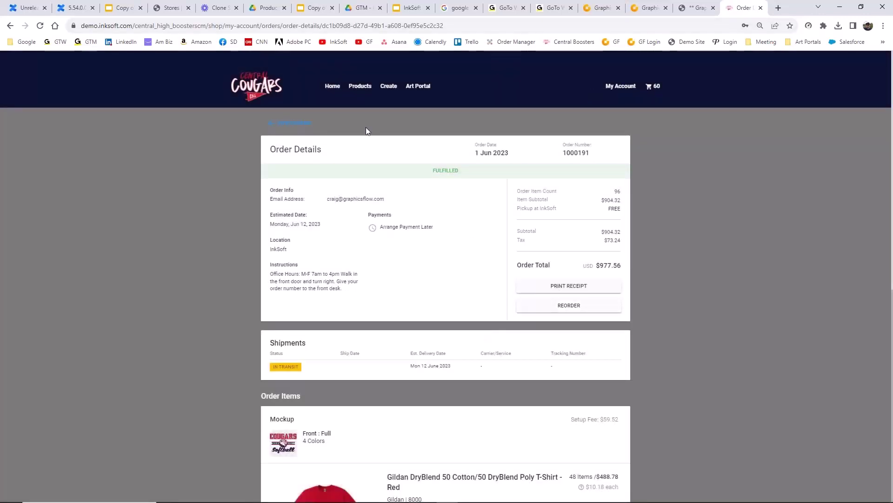
left_click(282, 123)
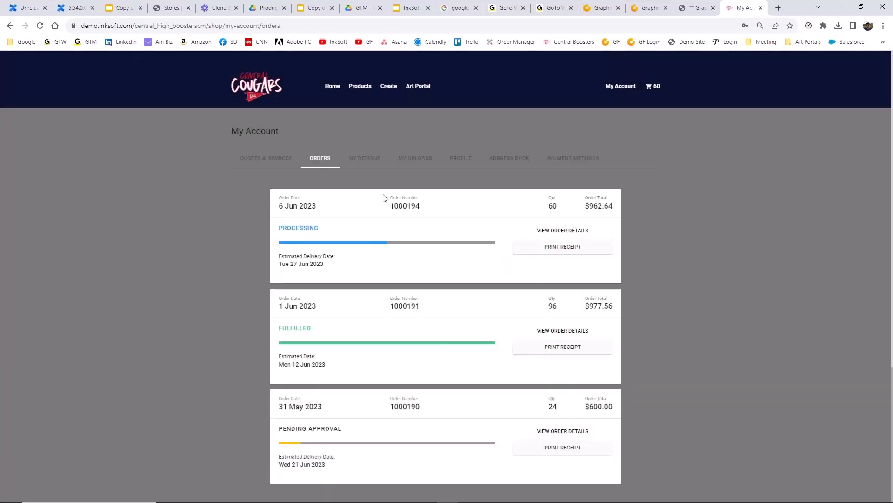
left_click(365, 159)
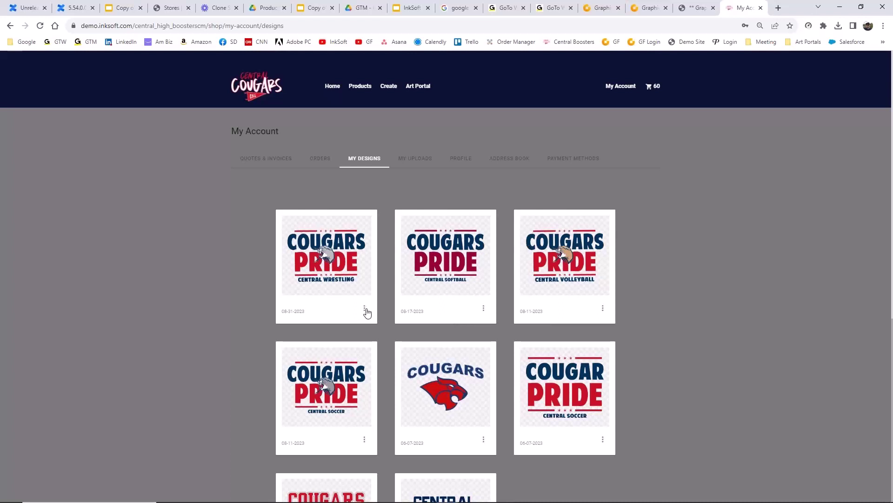
- Open the COUGAR PRIDE soccer design, recentre it, and change SOCCER to LACROSSE
left_click(603, 440)
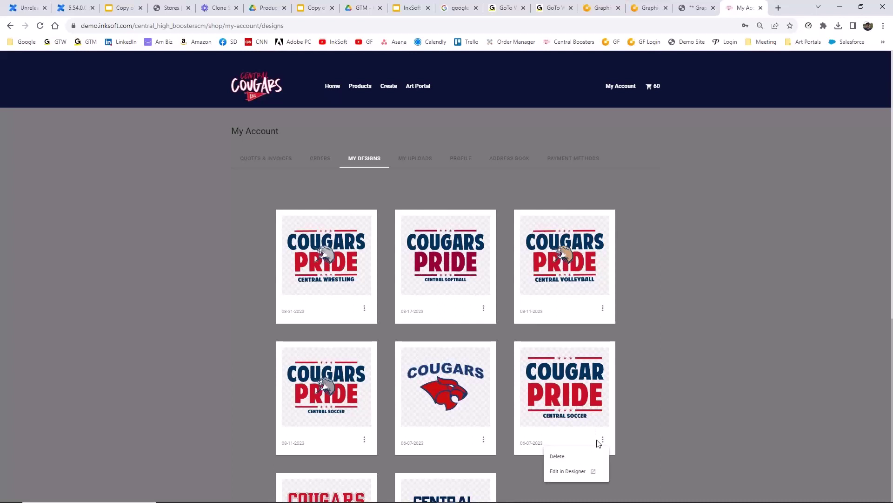
left_click(570, 471)
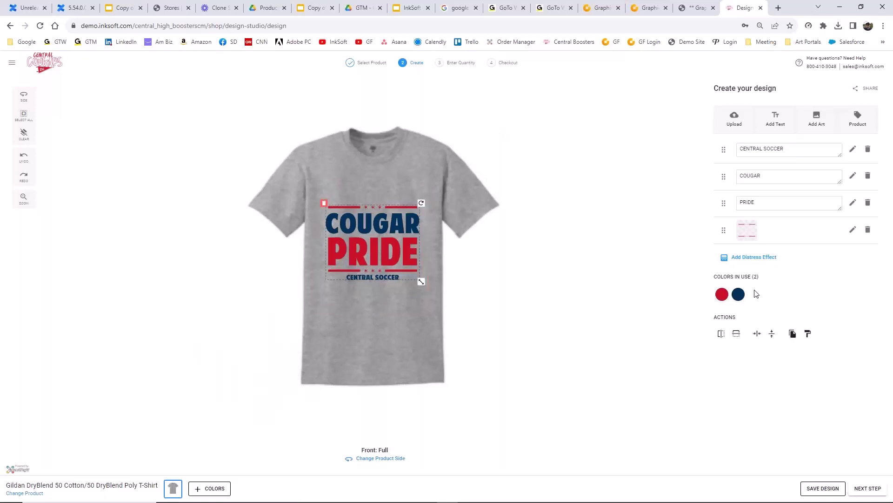
left_click_drag(400, 248, 400, 230)
left_click_drag(765, 151, 815, 147)
type("LAC")
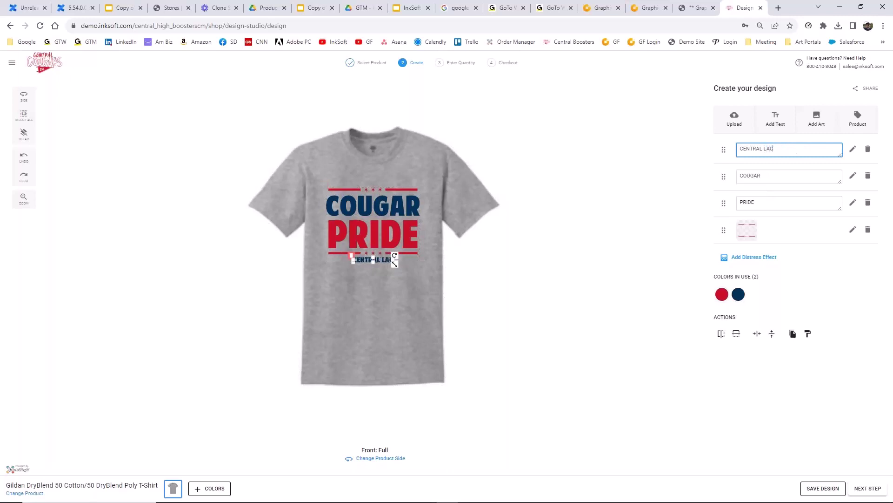
type("ROSSE")
key("Return")
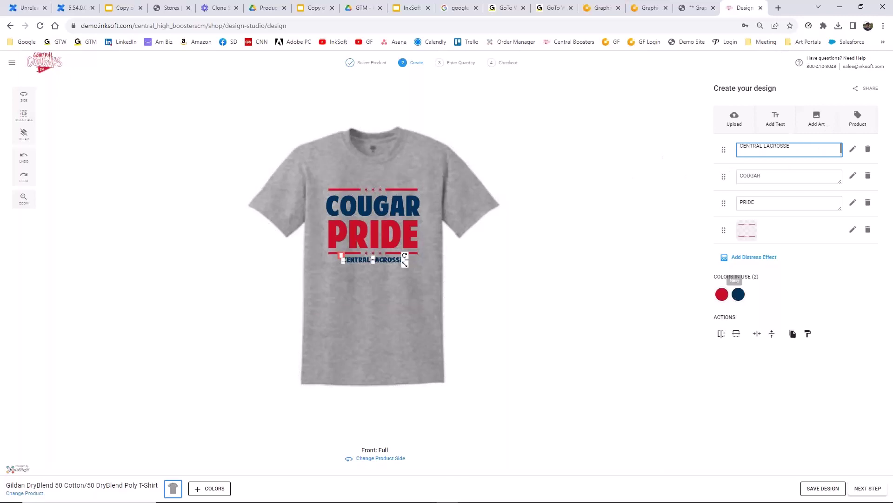
- Recolour the navy lettering in the design to blue
left_click(739, 295)
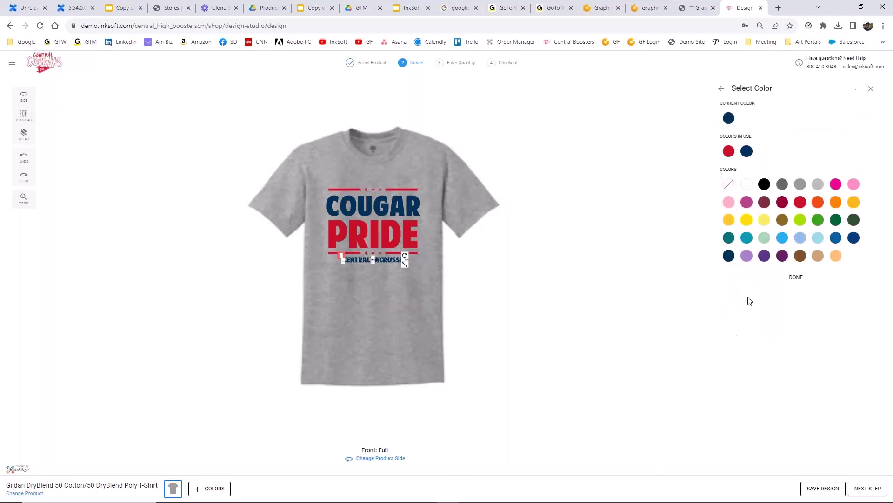
left_click(836, 239)
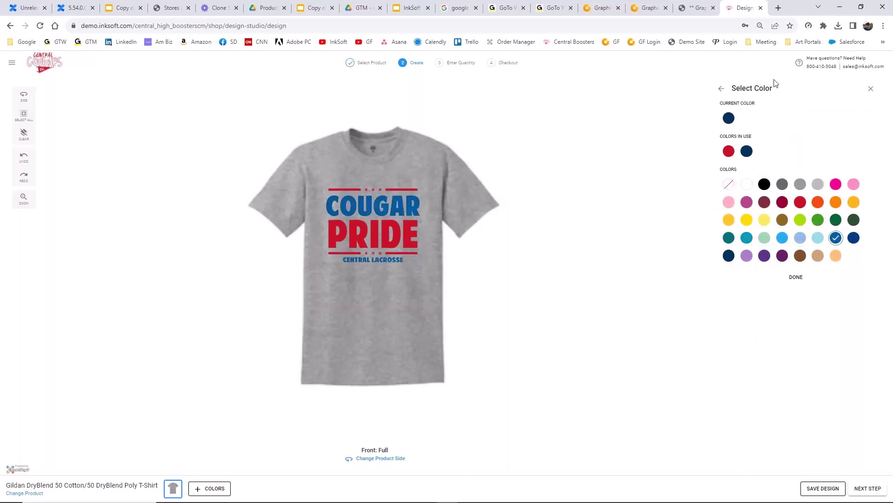
left_click(721, 89)
left_click(826, 121)
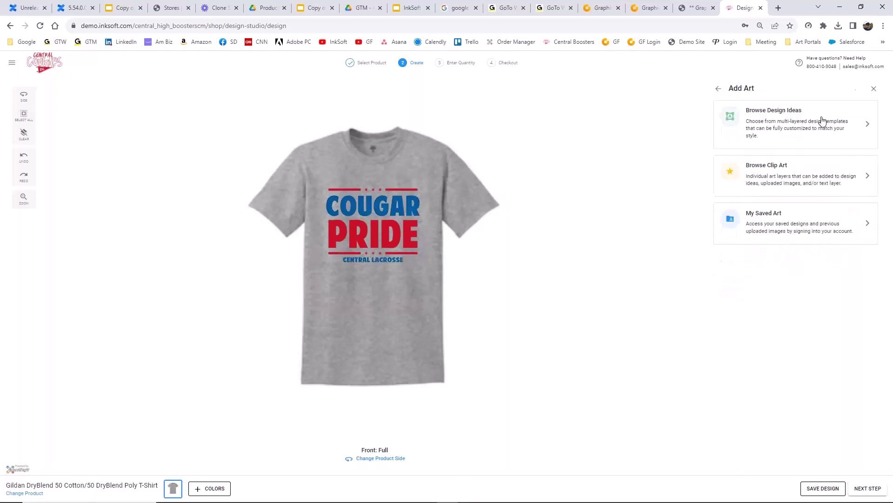
- Add the golden side-view cougar head from a 'cougar' clip art search, shrunk over PRIDE
left_click(772, 177)
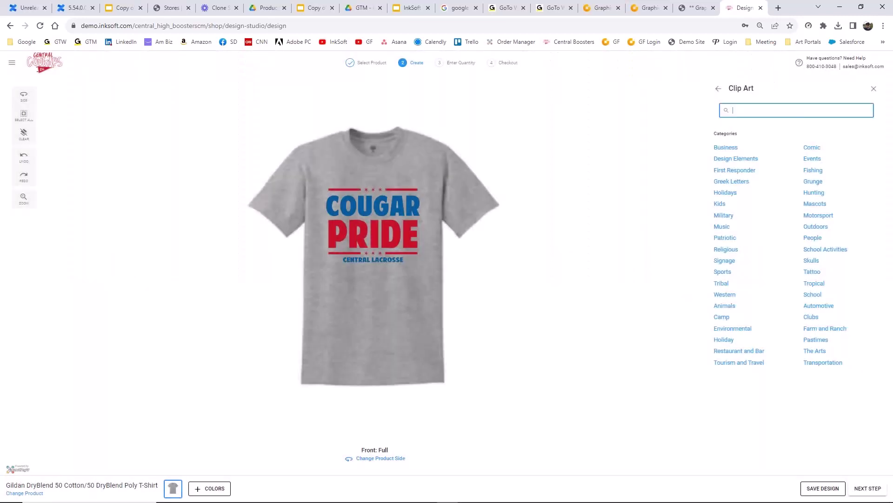
left_click(748, 111)
type("cougar")
key("Return")
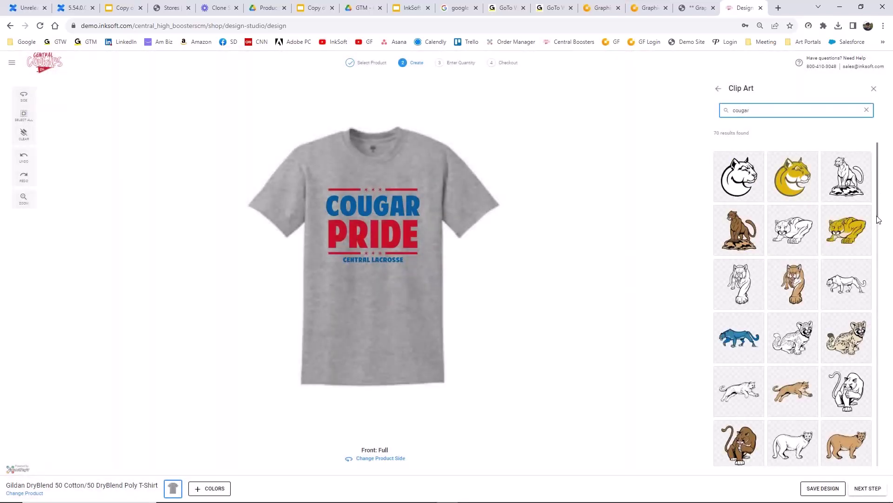
left_click_drag(878, 226, 874, 482)
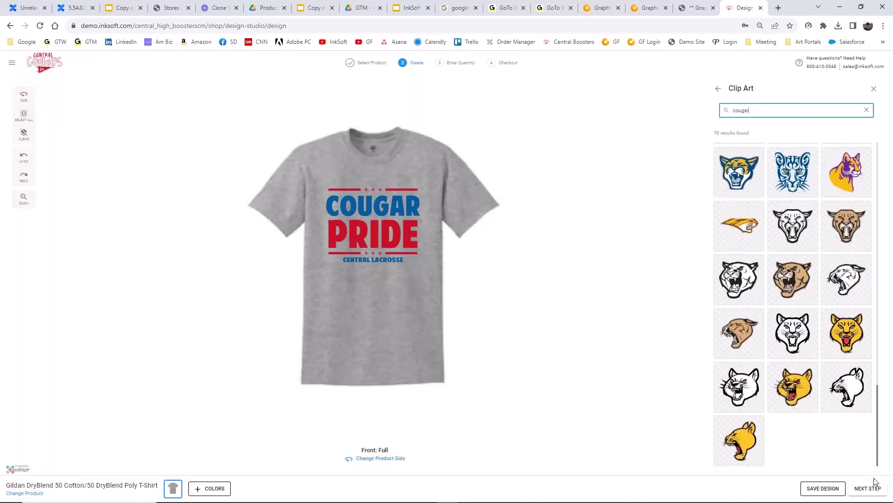
left_click(744, 230)
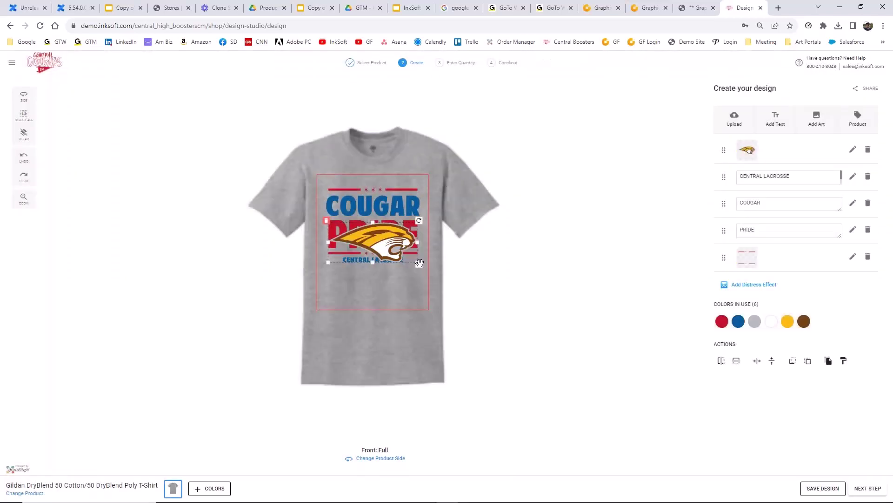
left_click_drag(419, 263, 375, 219)
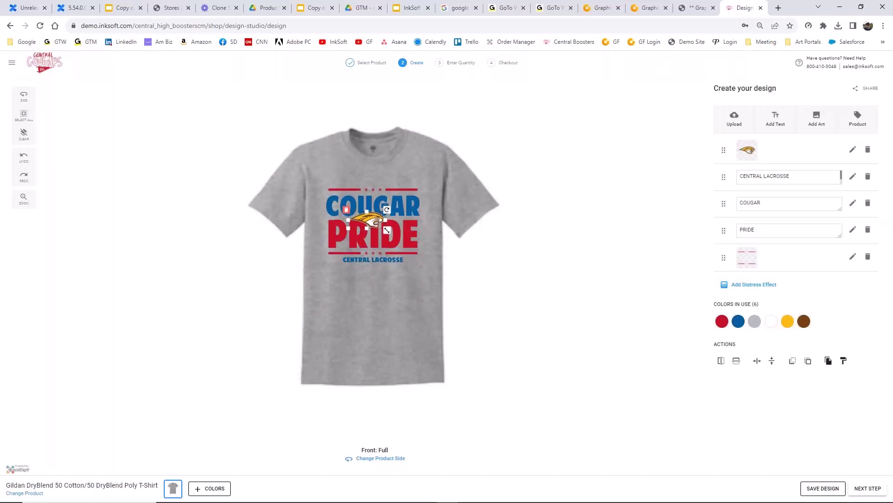
- Recolour the cougar art's yellow to Ice Gray and brown to red, nudging it slightly right
left_click(788, 323)
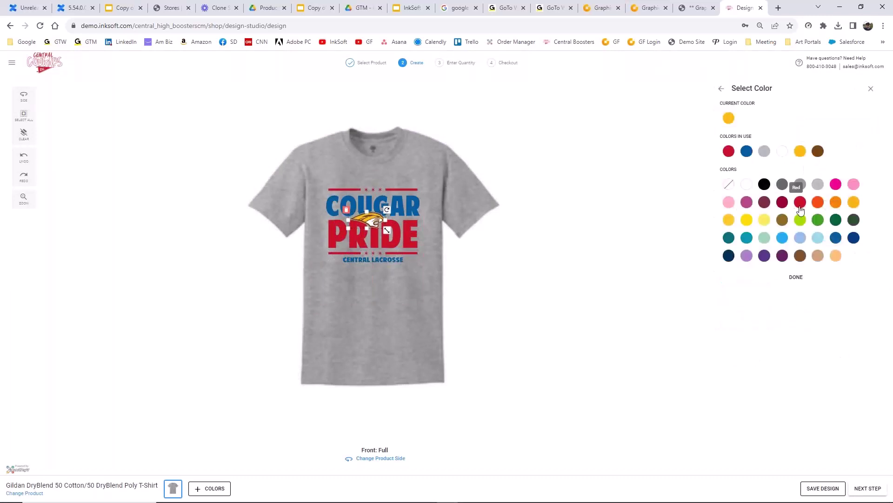
left_click(818, 185)
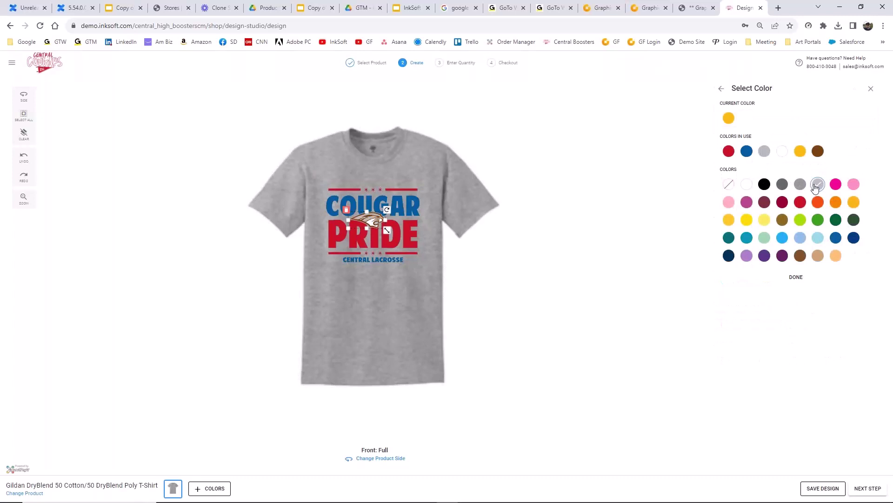
left_click(796, 277)
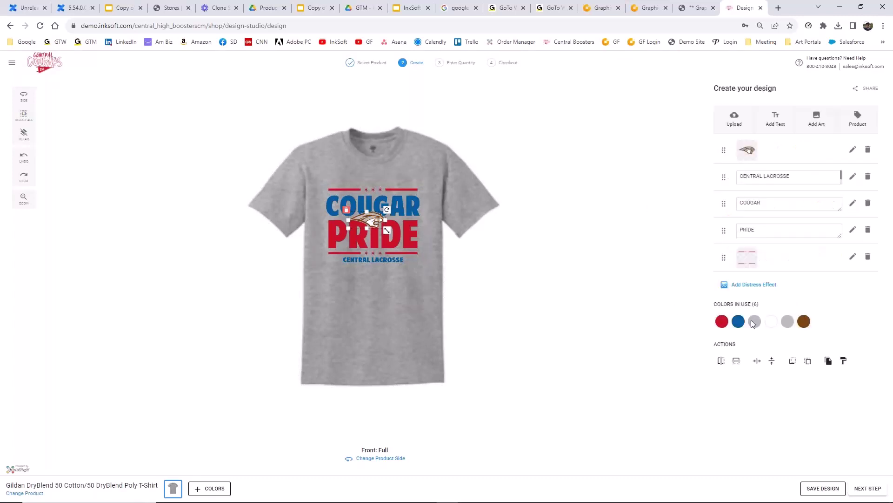
left_click(804, 322)
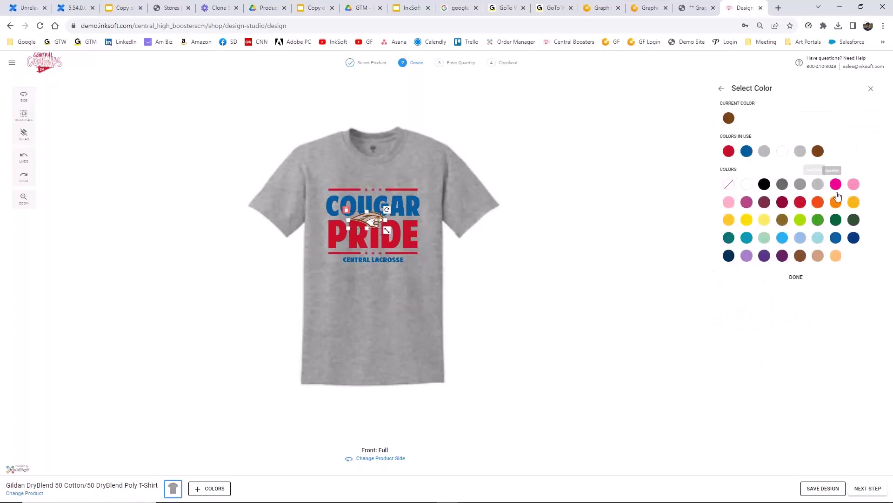
left_click(729, 151)
left_click(797, 277)
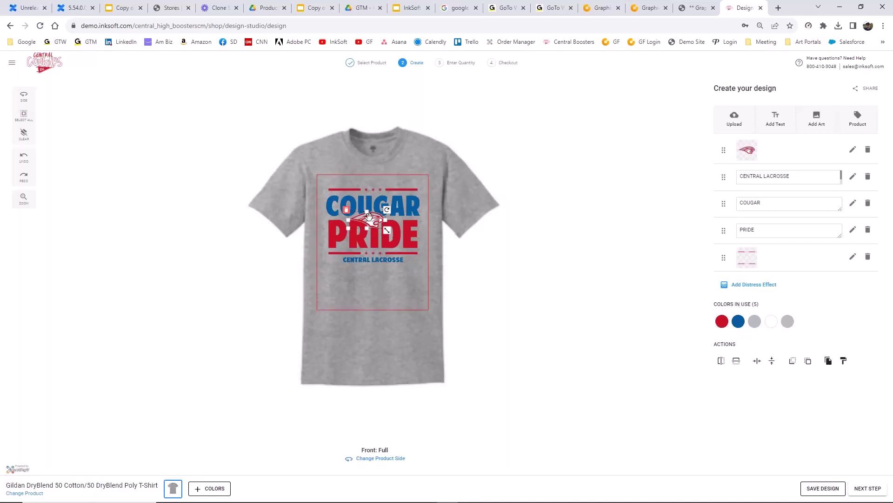
left_click_drag(370, 219, 373, 220)
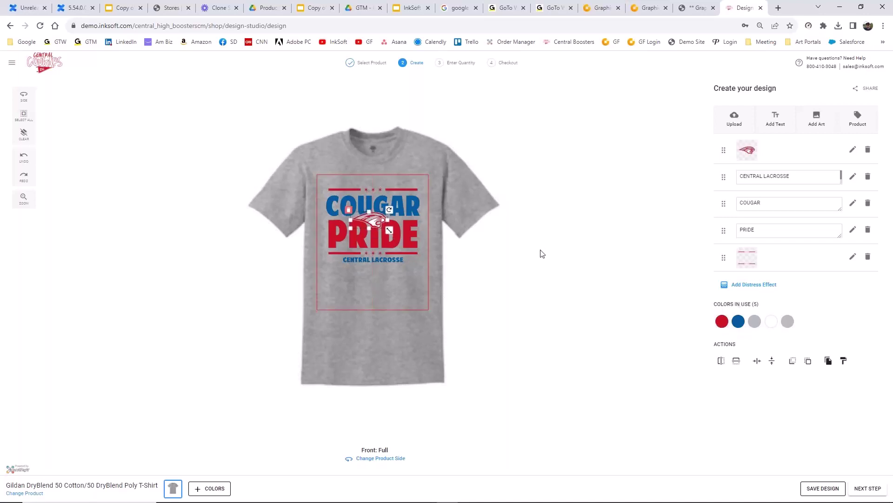
left_click(569, 243)
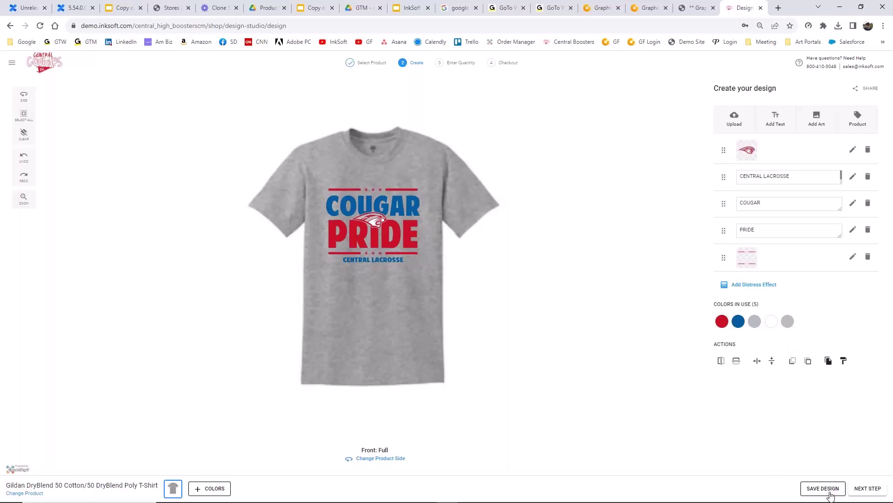
- Save the design as 'Cougar Pride 04' and advance to the Enter Quantity step
left_click(827, 488)
left_click_drag(431, 277, 350, 267)
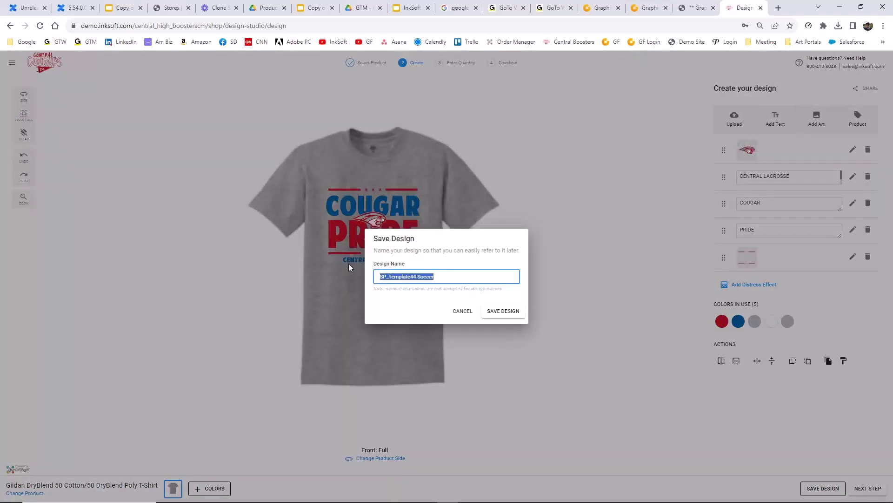
type("Cougar Pr")
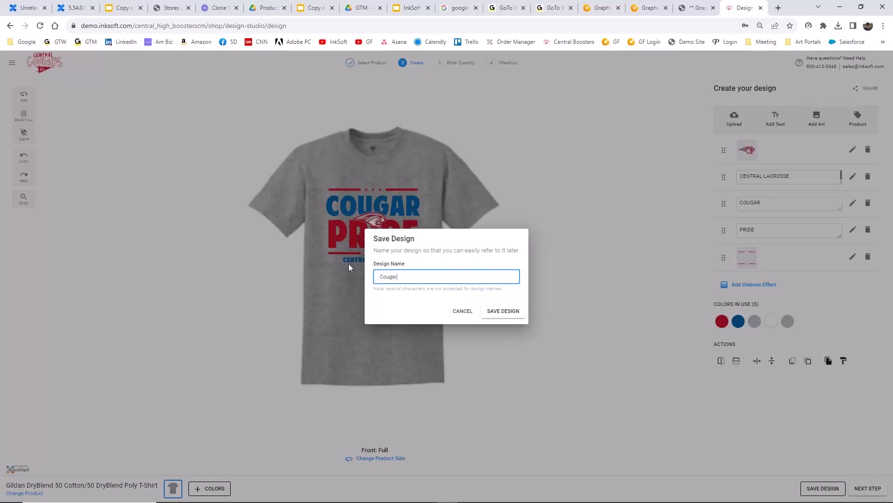
type("ice ")
type("e 04")
left_click(503, 311)
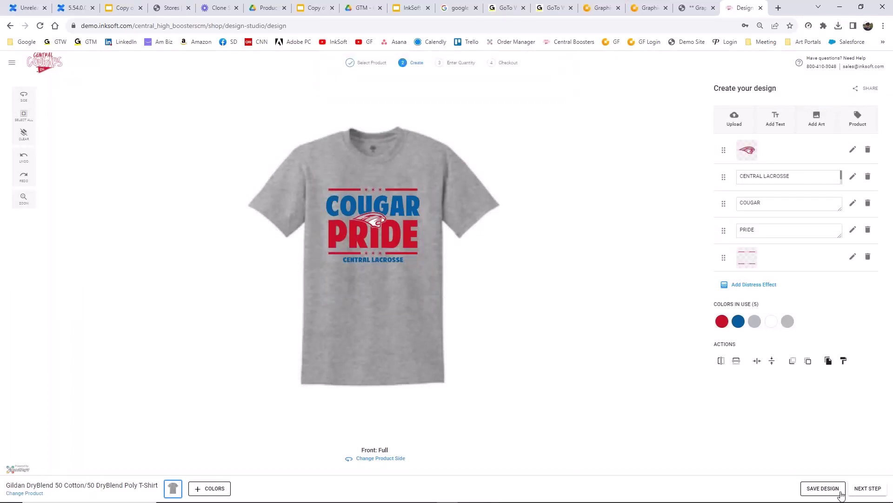
left_click(868, 488)
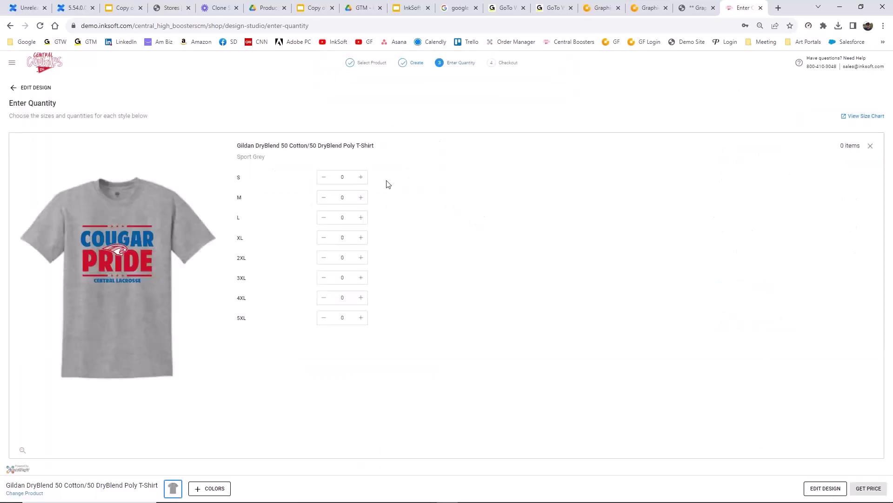
- Enter 6 small shirts, get a price estimate, then return to the quantities
left_click(329, 180)
type("6")
left_click(868, 488)
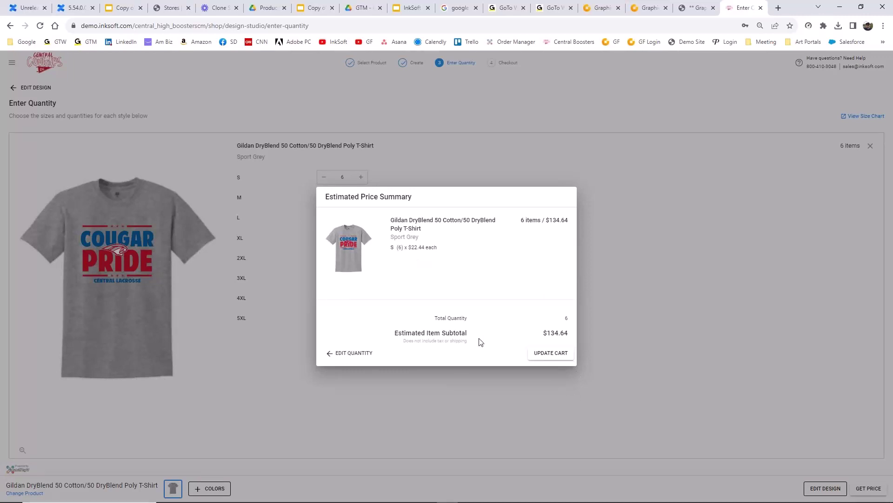
left_click(340, 354)
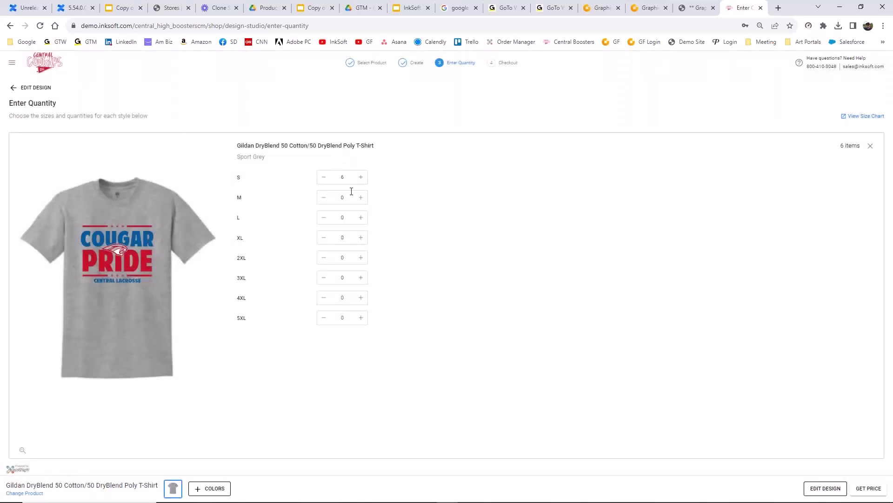
- Set M, L and XL to 12 and 2XL to 6, pricing 48 shirts at $488.52
left_click(329, 199)
type("12")
key("Tab")
type("12")
key("Tab")
type("12")
key("Tab")
type("6")
left_click(511, 255)
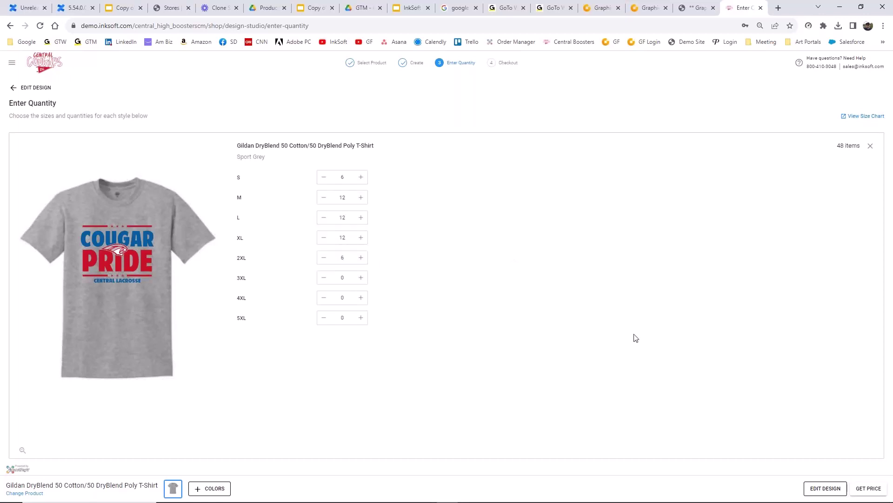
left_click(864, 492)
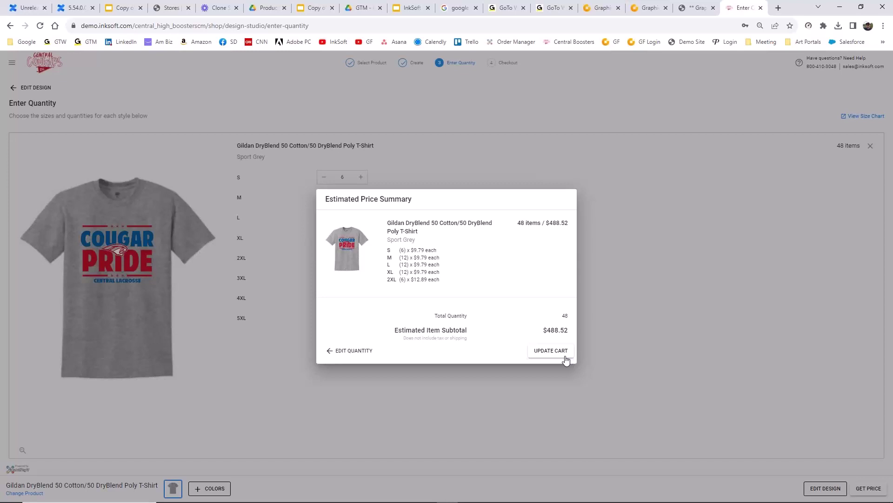
- Close the Estimated Price Summary for the 48 items and reopen the Cougar Pride design
left_click(349, 352)
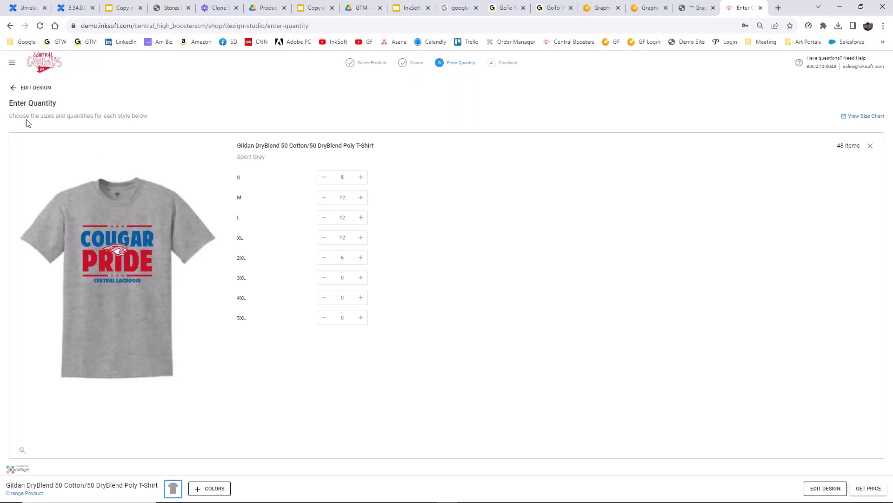
left_click(16, 88)
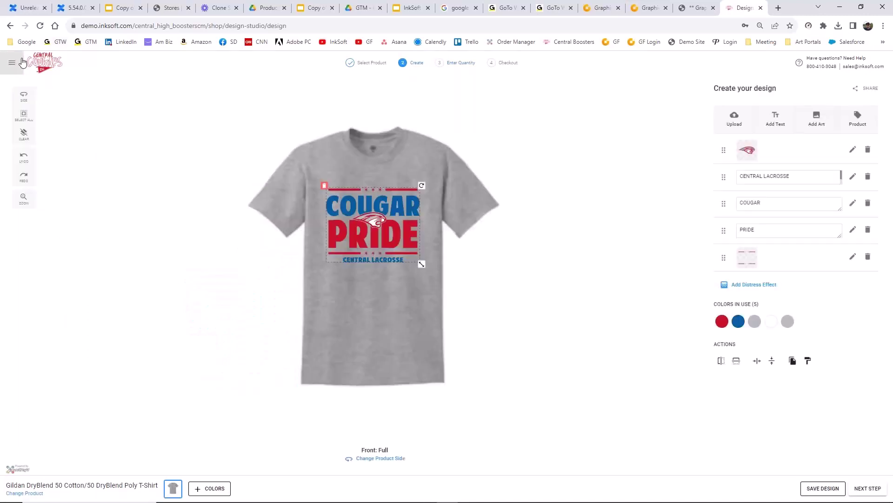
- Go back out of the design studio, discarding the unsaved design changes
left_click(11, 27)
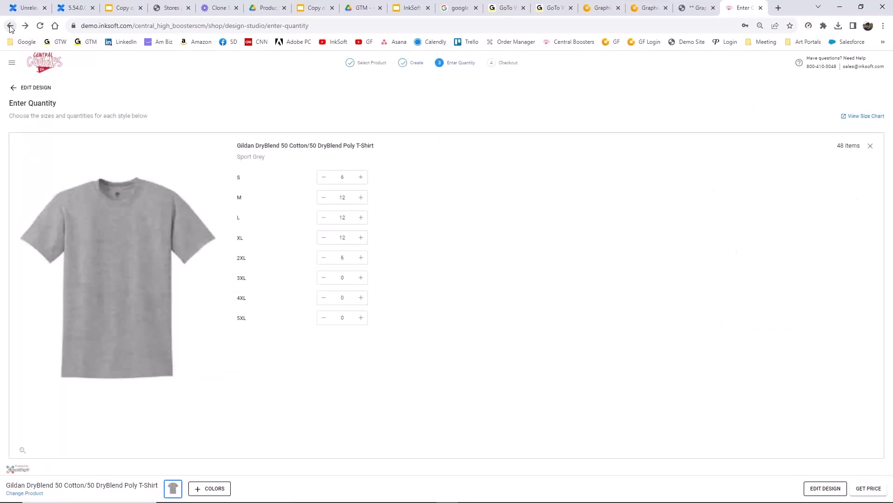
left_click(10, 26)
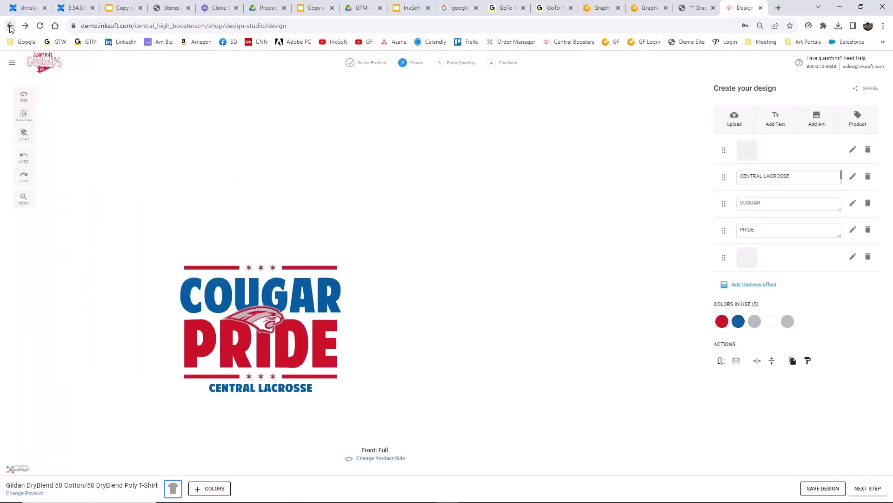
left_click(10, 26)
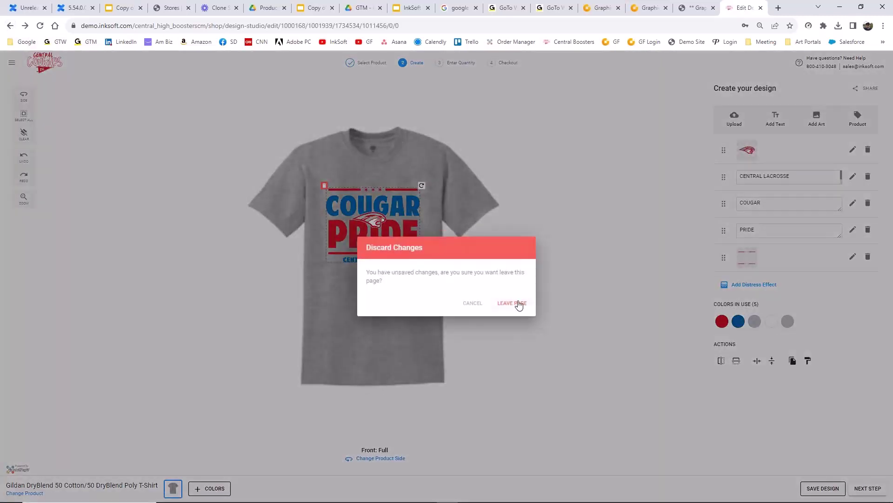
left_click(516, 303)
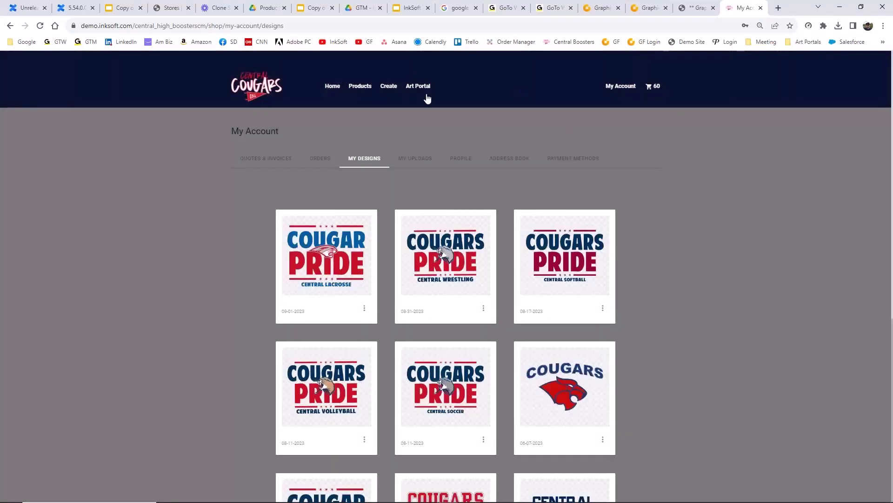
- Sign out of the store account and bring up the sign-in form
mouse_move(621, 90)
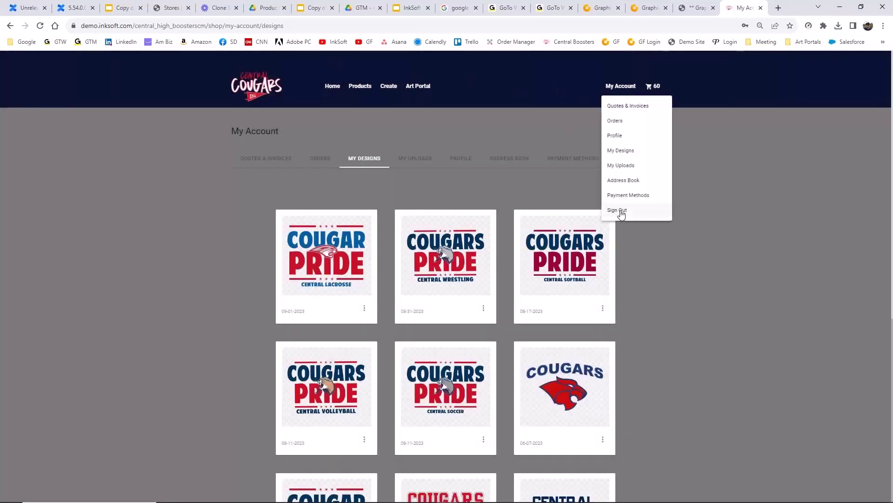
left_click(618, 210)
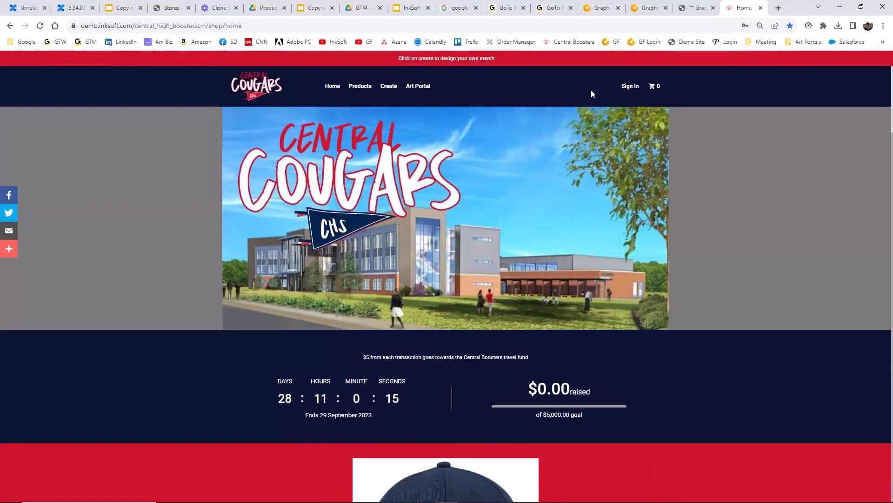
left_click(630, 86)
- Sign in to the store with the saved admin account login
left_click(428, 272)
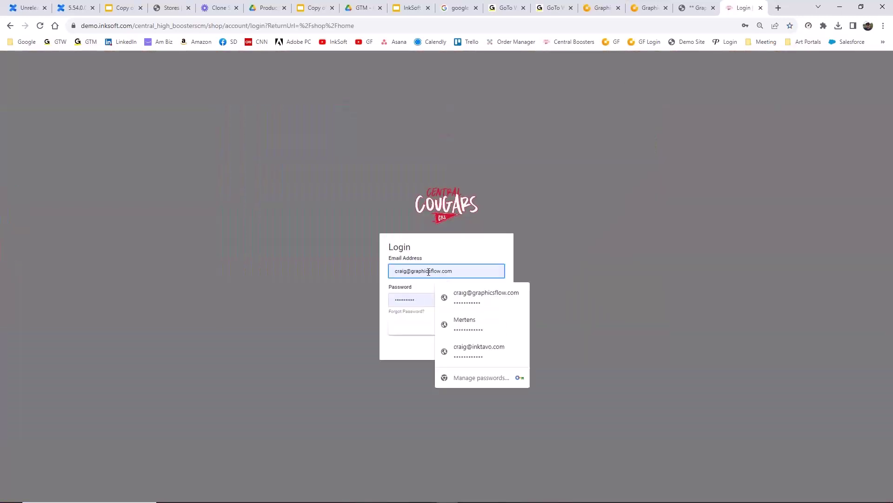
left_click(479, 350)
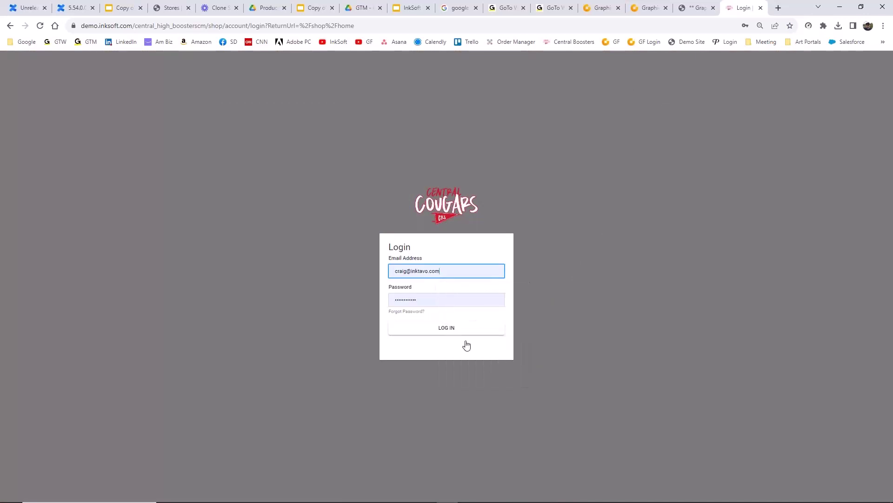
left_click(443, 332)
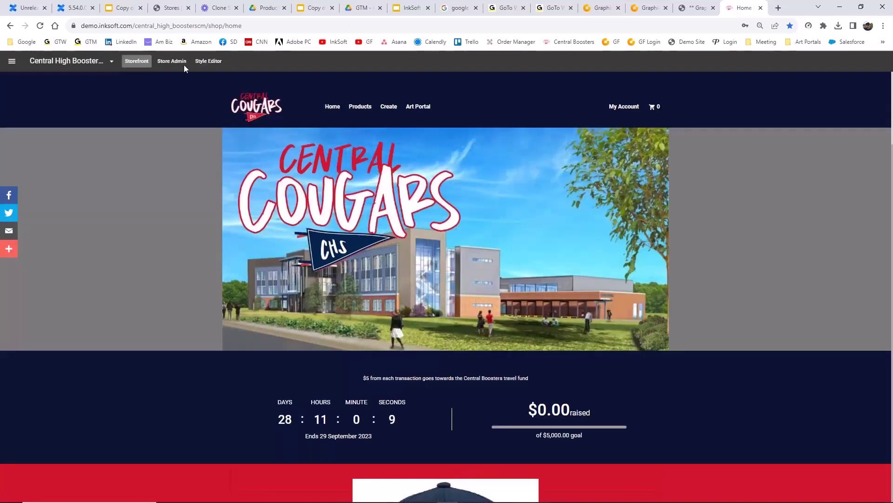
- Unpublish and republish the Art Portal page in the Style Editor, then exit to the storefront
left_click(208, 62)
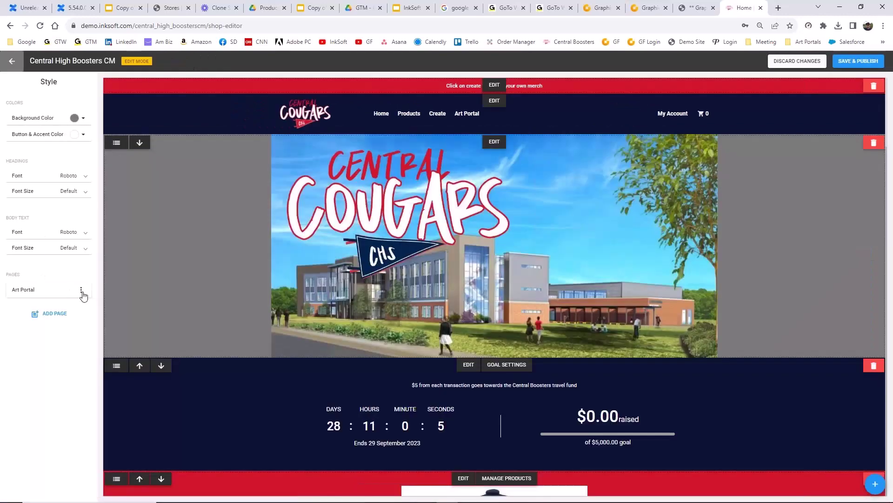
left_click(82, 290)
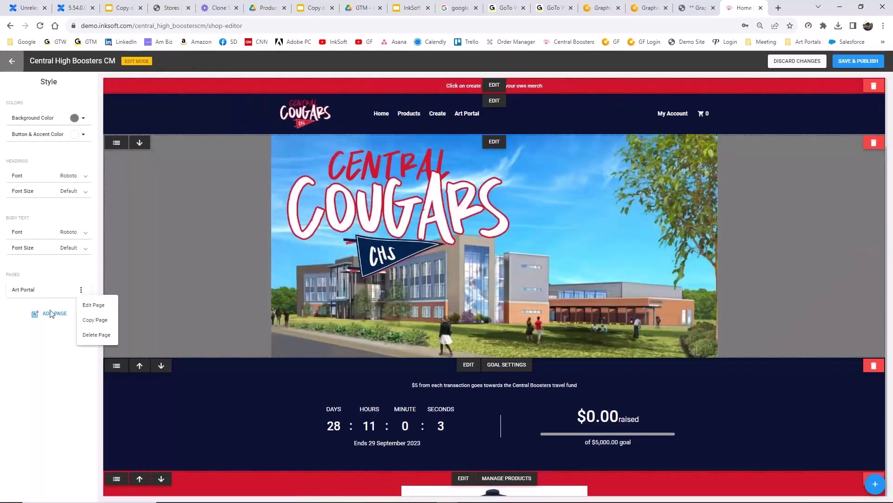
left_click(98, 311)
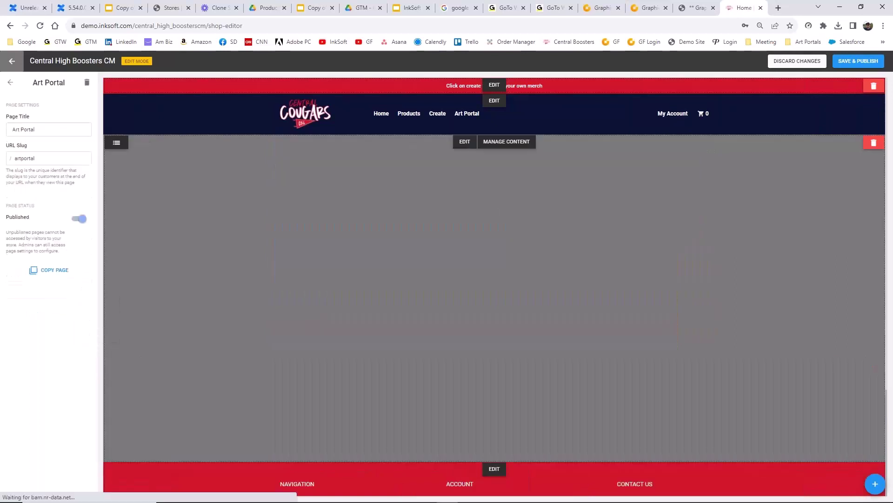
left_click(81, 220)
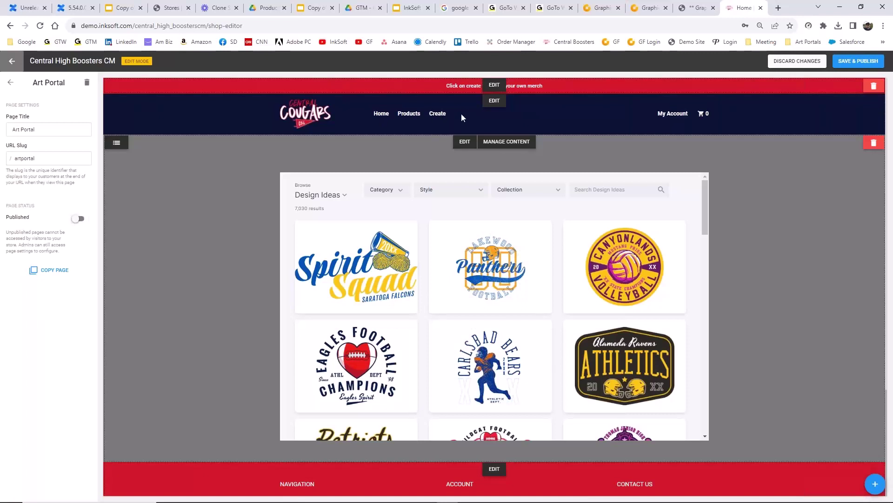
left_click(78, 219)
scroll(234, 274, "down", 3)
scroll(234, 274, "up", 3)
left_click(12, 61)
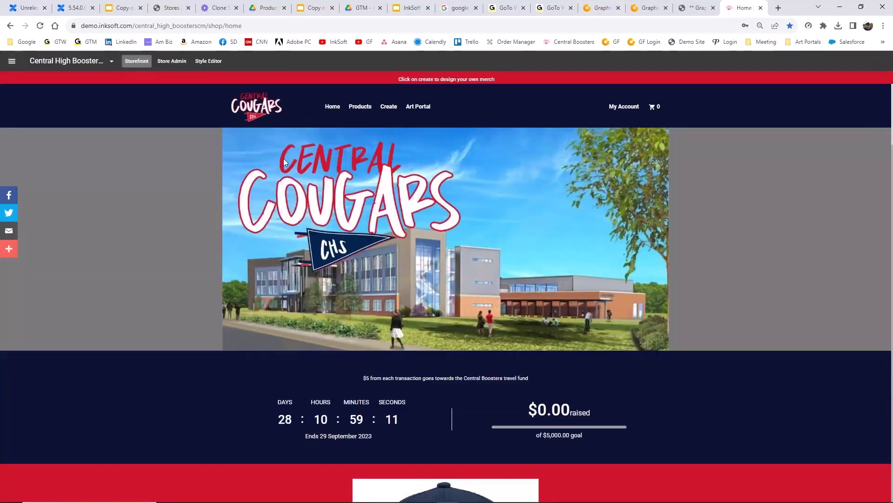
- Go to Store Admin > Store Settings > Designer
left_click(175, 64)
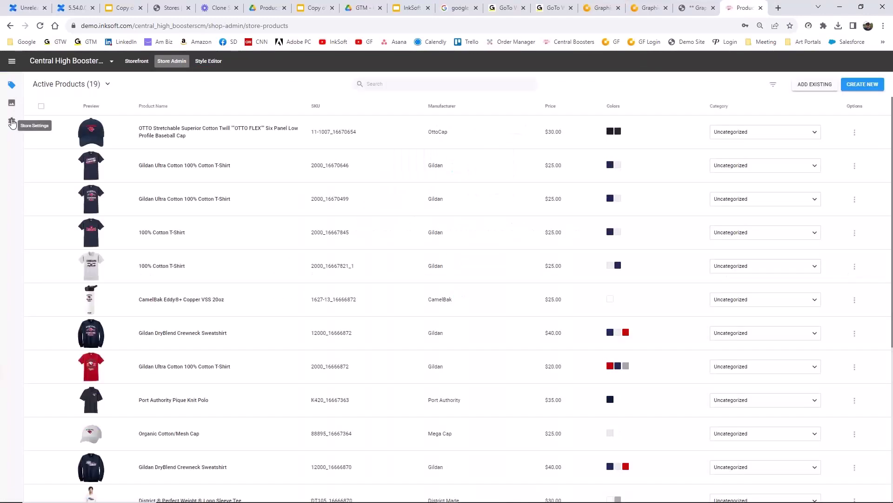
left_click(13, 122)
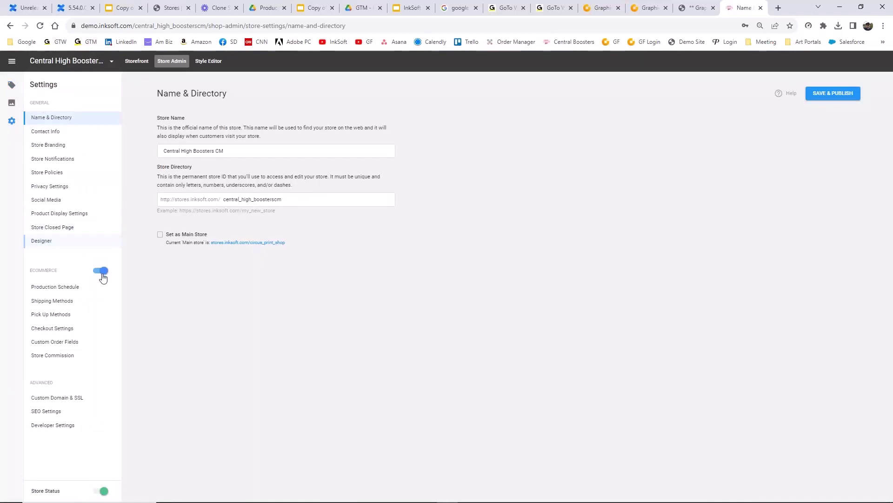
left_click(47, 242)
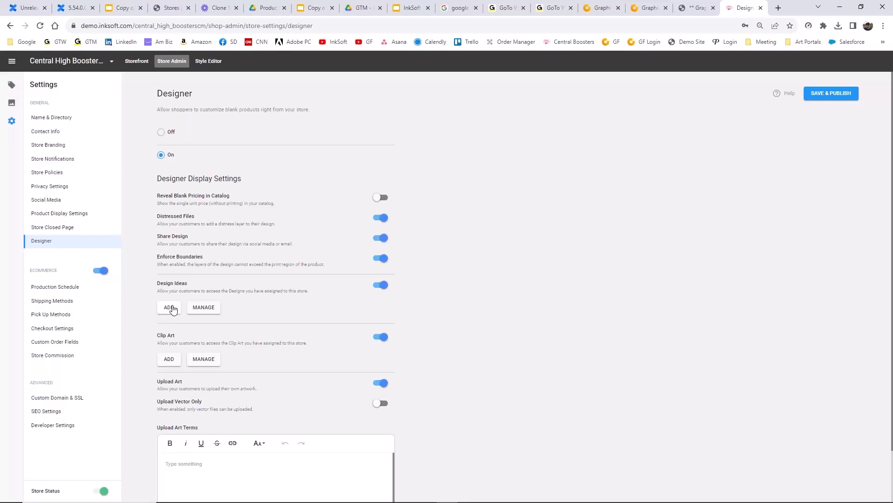
- Browse design ideas from Circus Print Shop - InkSoft Demo without adding any, then open Products
left_click(172, 309)
left_click(459, 289)
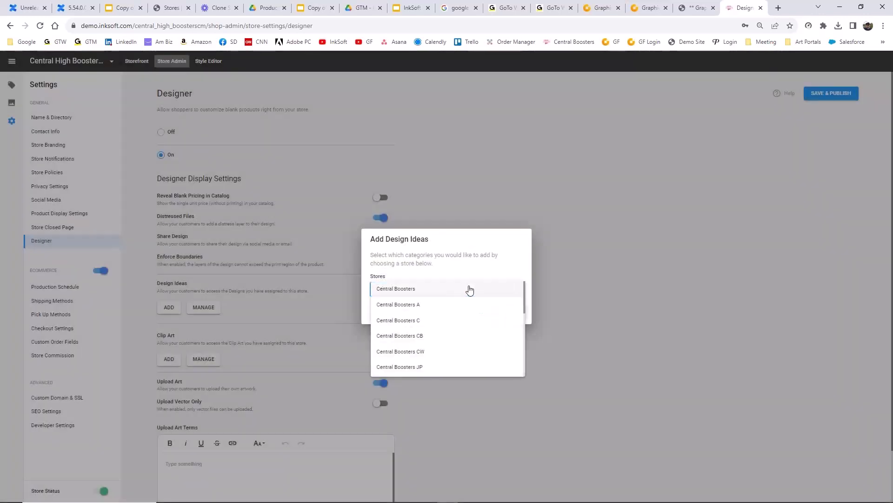
scroll(466, 317, "down", 3)
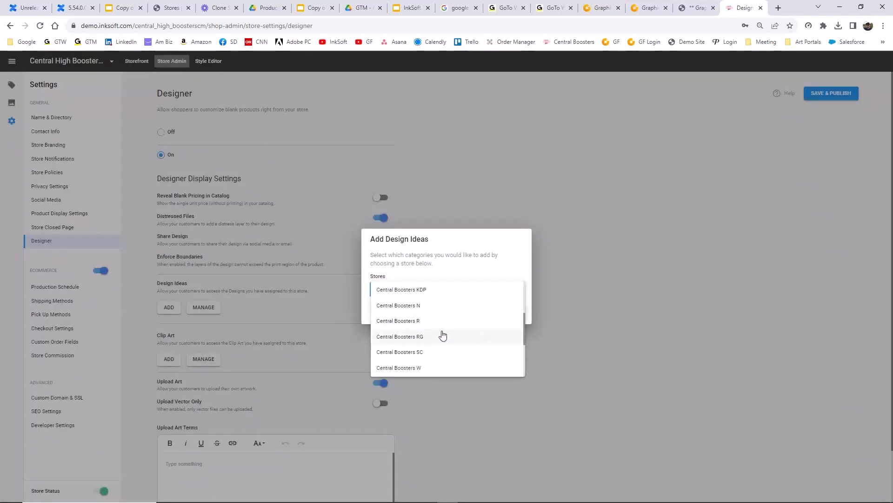
scroll(443, 335, "down", 3)
left_click(447, 306)
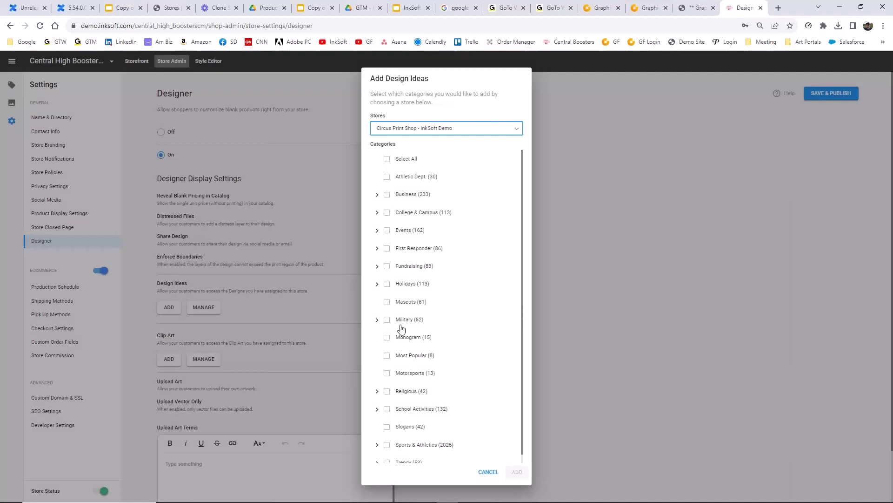
left_click(485, 473)
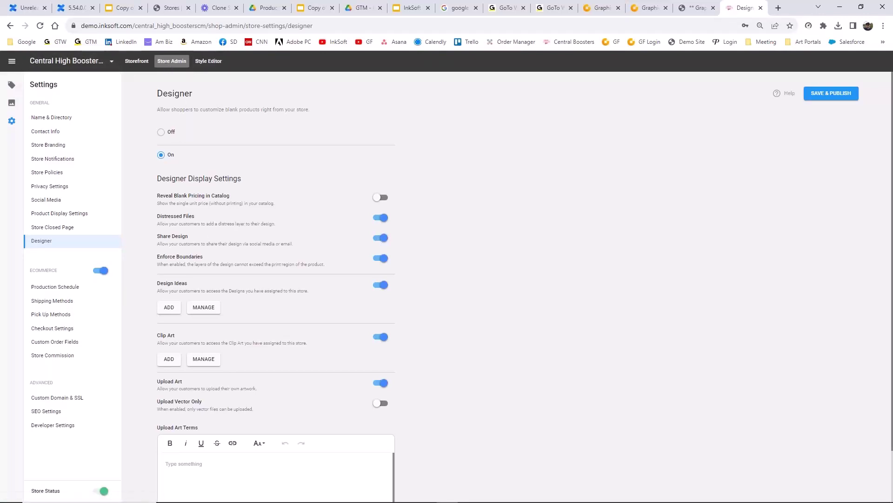
left_click(10, 85)
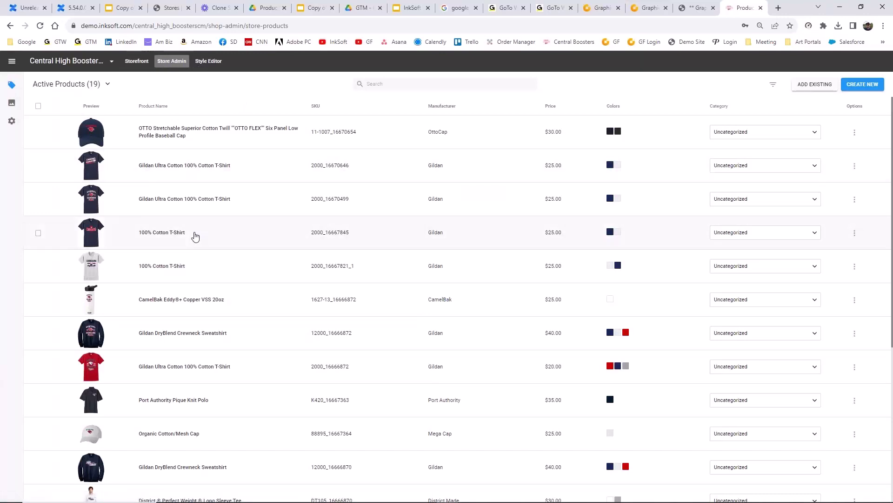
- Delete the leftover unfinished product from the last session
scroll(194, 233, "down", 3)
scroll(194, 214, "down", 3)
scroll(458, 309, "up", 6)
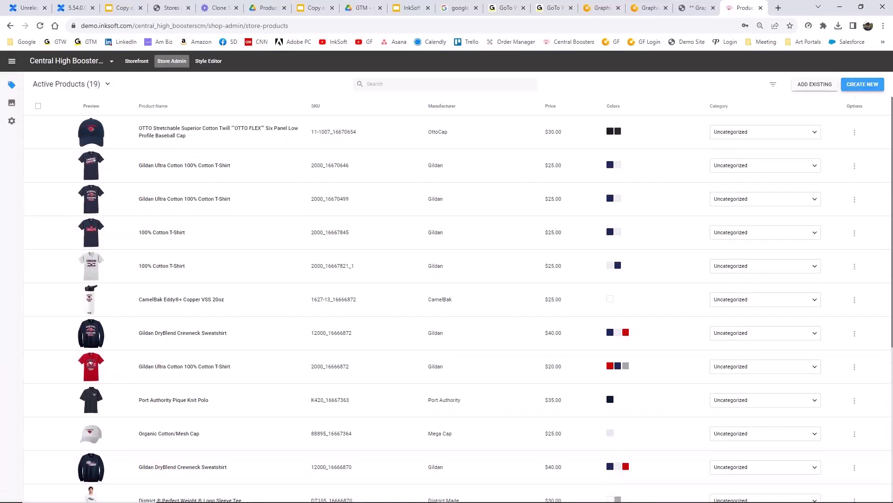
left_click(862, 85)
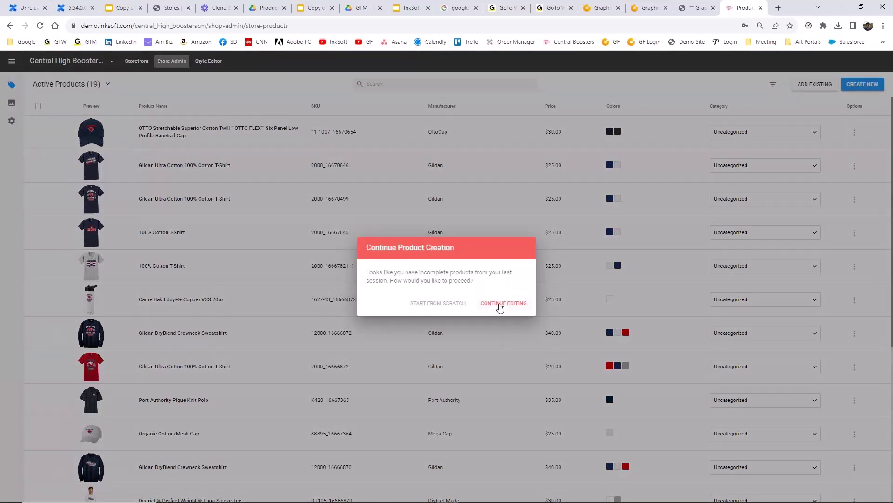
left_click(500, 305)
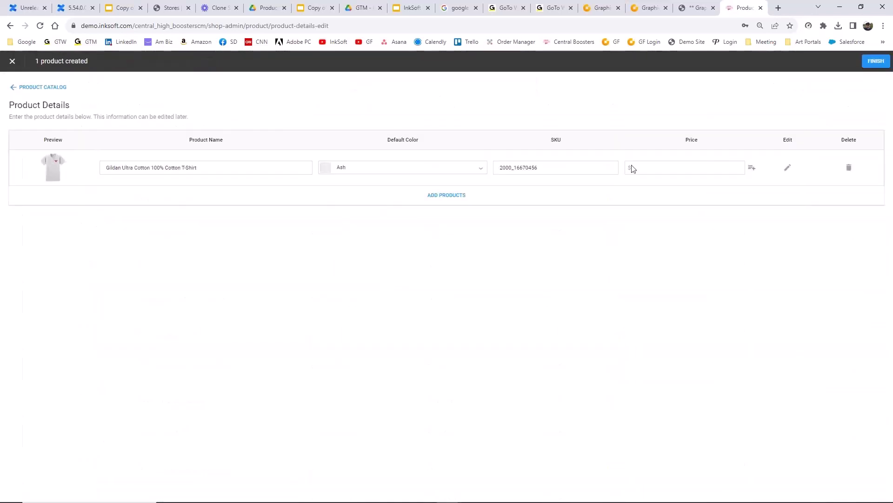
left_click(849, 167)
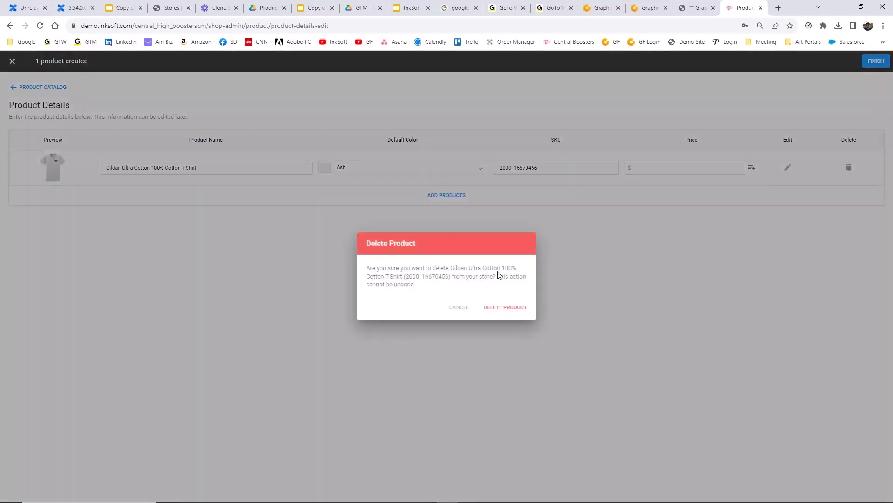
left_click(497, 310)
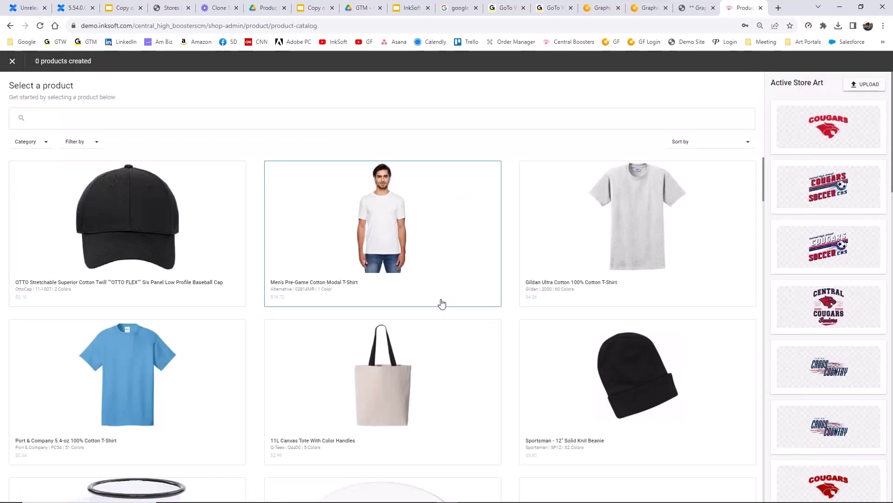
- Browse the product catalog, then close it to return to the Active Products list
scroll(442, 303, "down", 12)
scroll(567, 402, "down", 15)
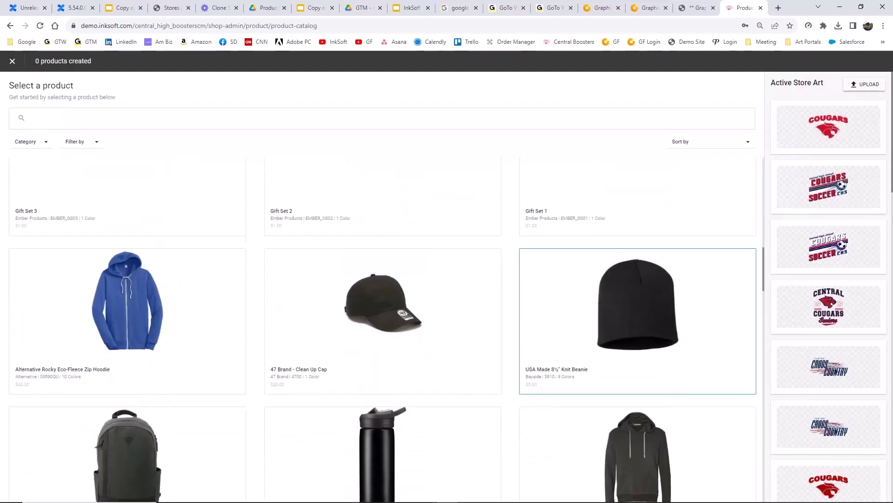
scroll(568, 403, "down", 9)
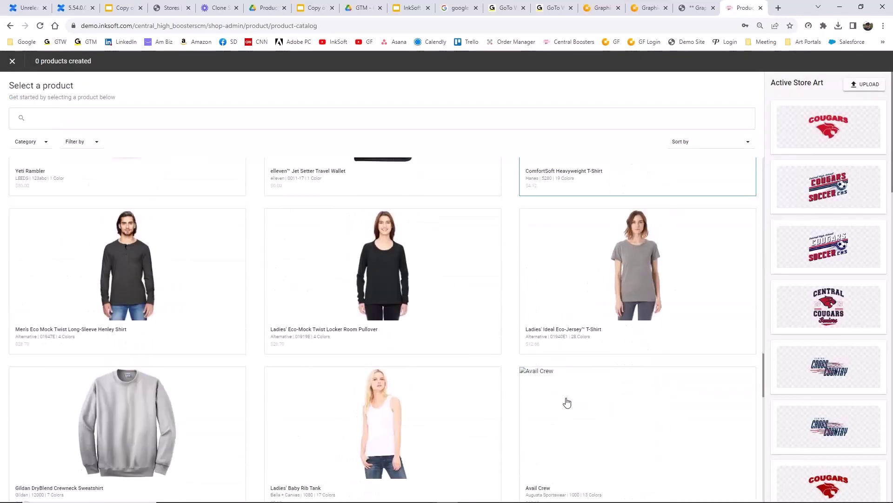
scroll(567, 402, "up", 10)
scroll(382, 329, "up", 18)
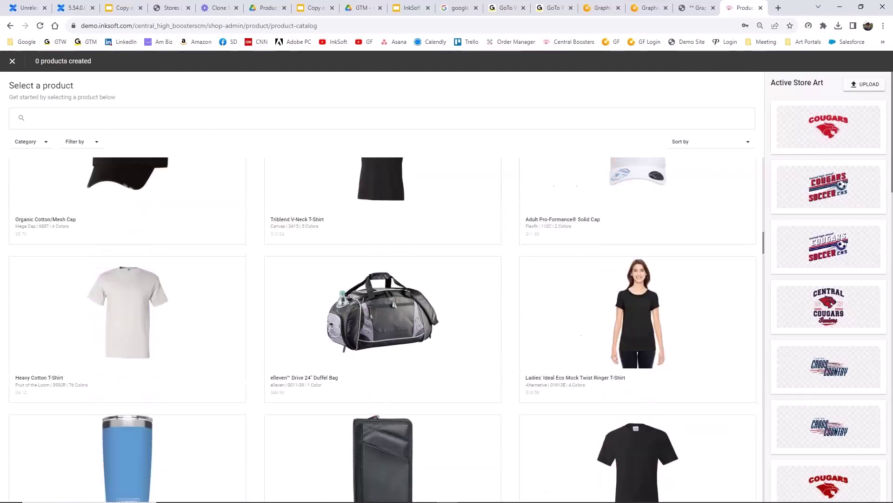
scroll(382, 329, "up", 2)
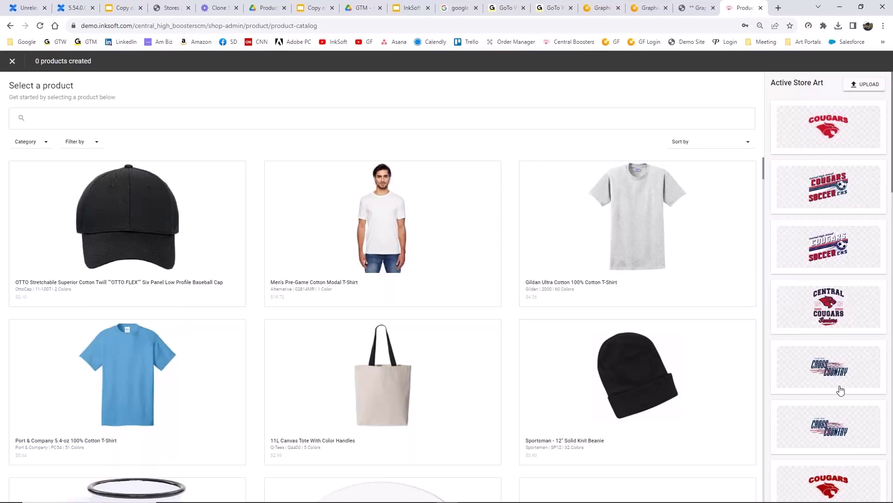
left_click(12, 61)
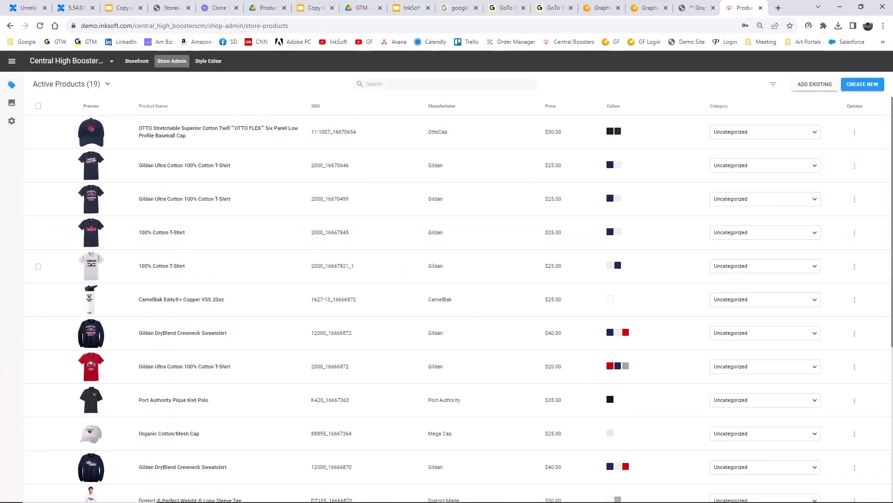
- Review the header section's background colour options in the Style Editor
left_click(214, 65)
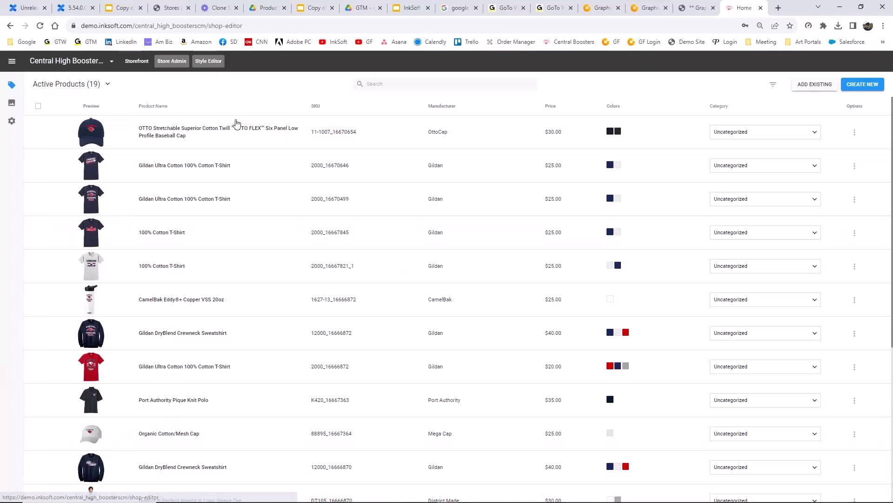
scroll(540, 363, "down", 5)
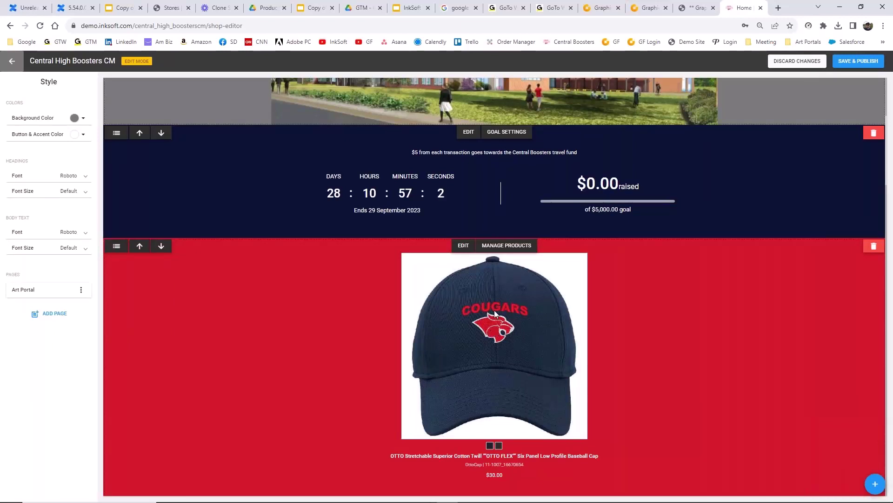
scroll(494, 310, "up", 5)
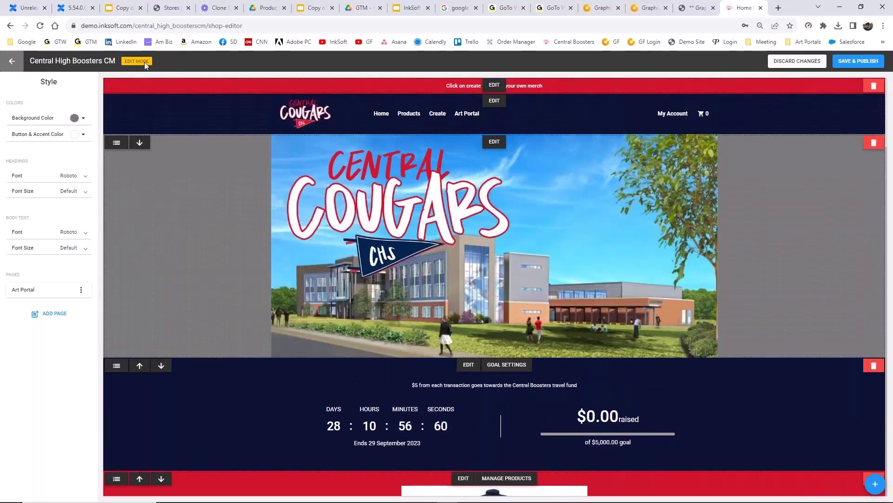
left_click(494, 100)
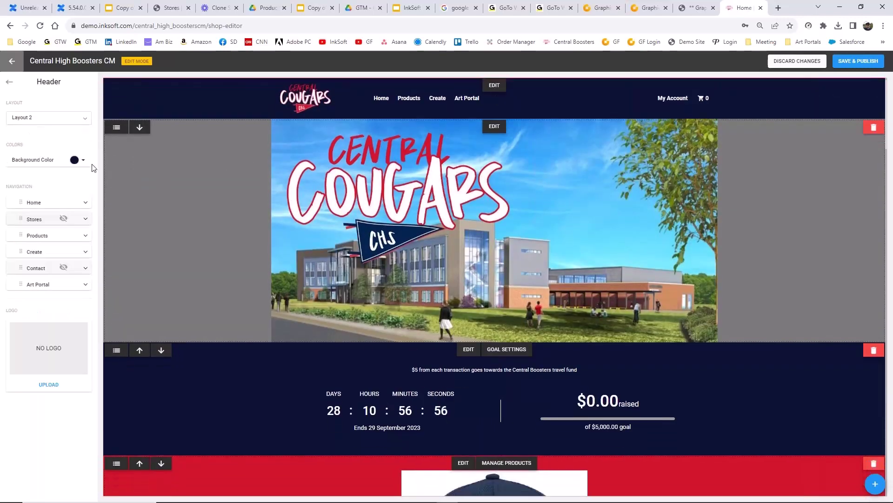
left_click(82, 160)
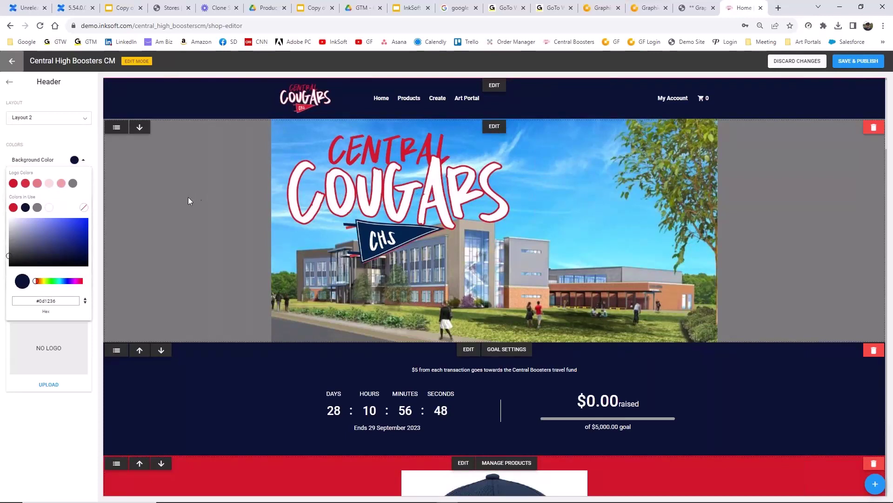
- Replace the Central Cougars banner with Eagles Store Banner from Desktop > East Eagles > Store Banner and Logo
left_click(495, 128)
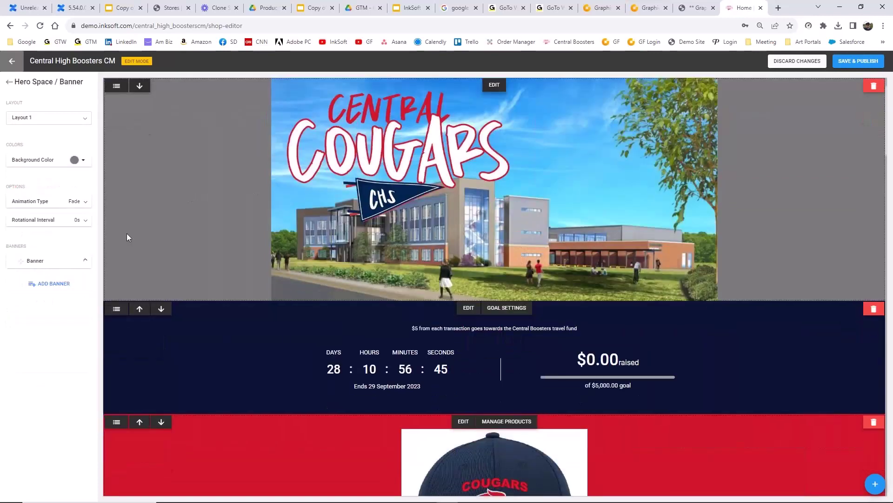
left_click(86, 261)
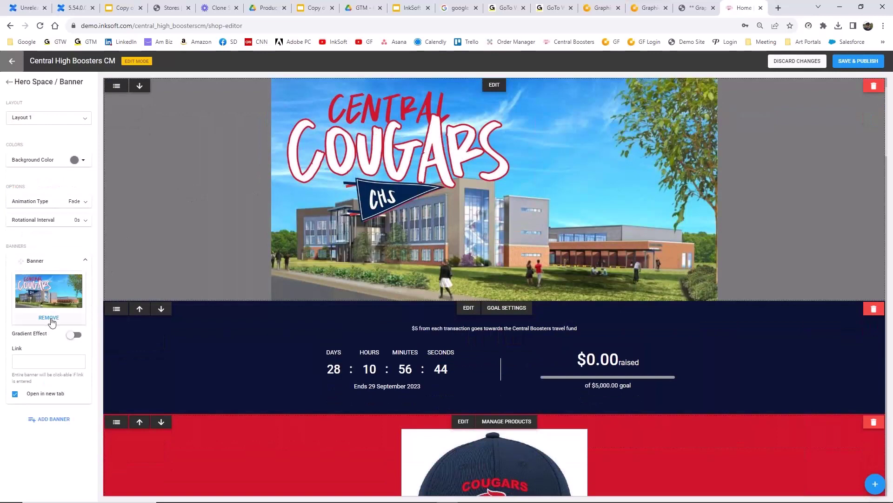
left_click(48, 318)
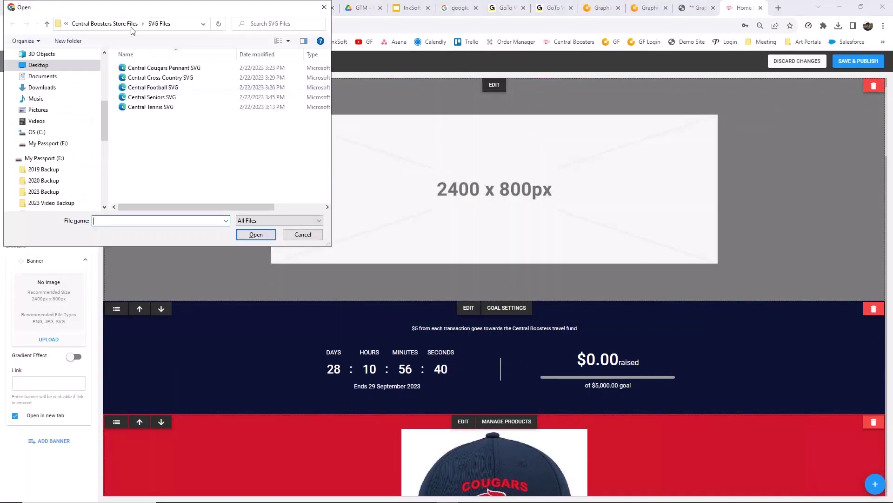
left_click(50, 66)
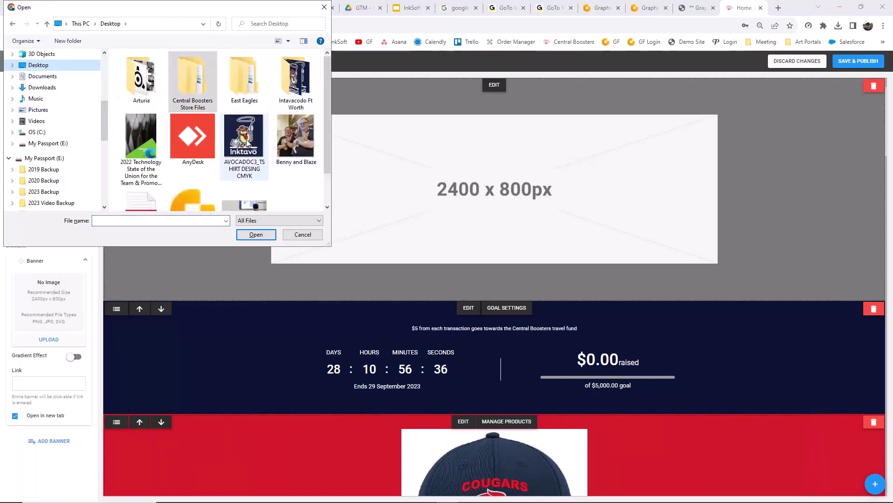
double_click(253, 79)
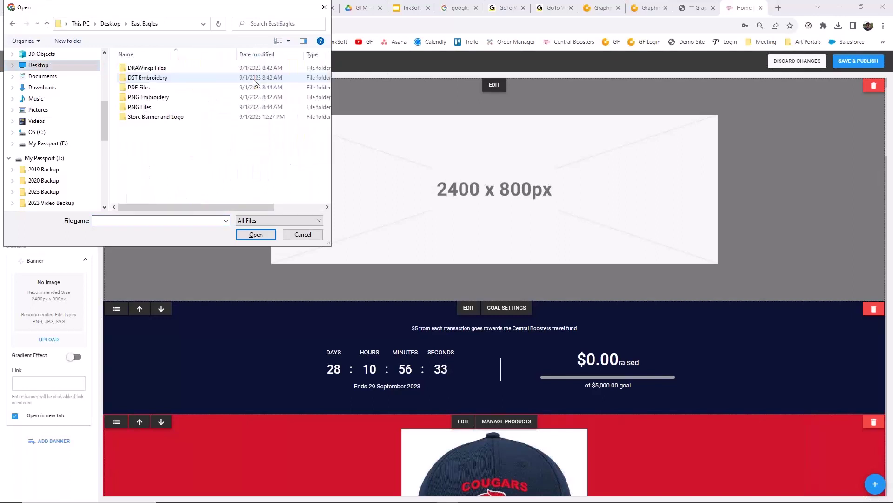
left_click(179, 122)
double_click(178, 120)
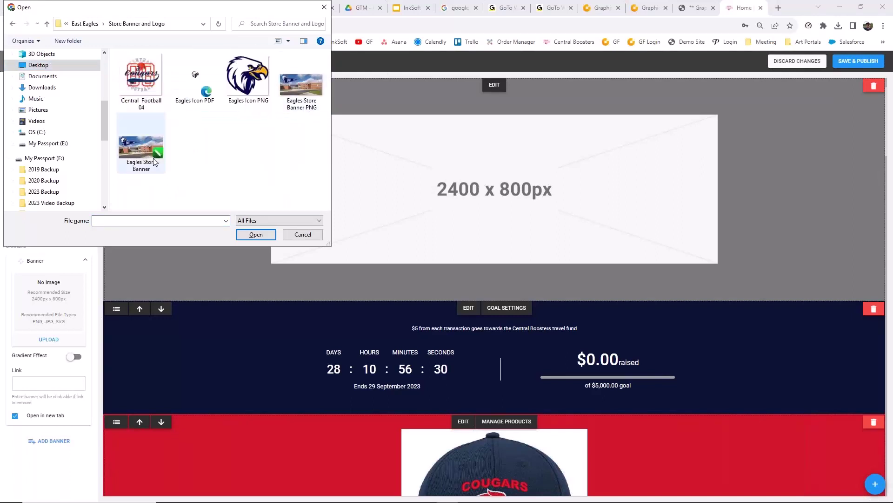
left_click(305, 83)
left_click(256, 234)
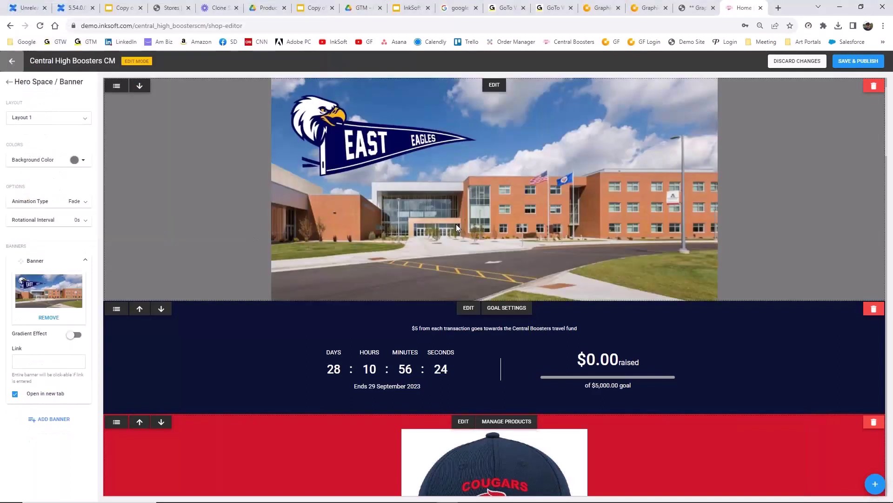
- Change the featured products section background to golden yellow
scroll(331, 372, "down", 2)
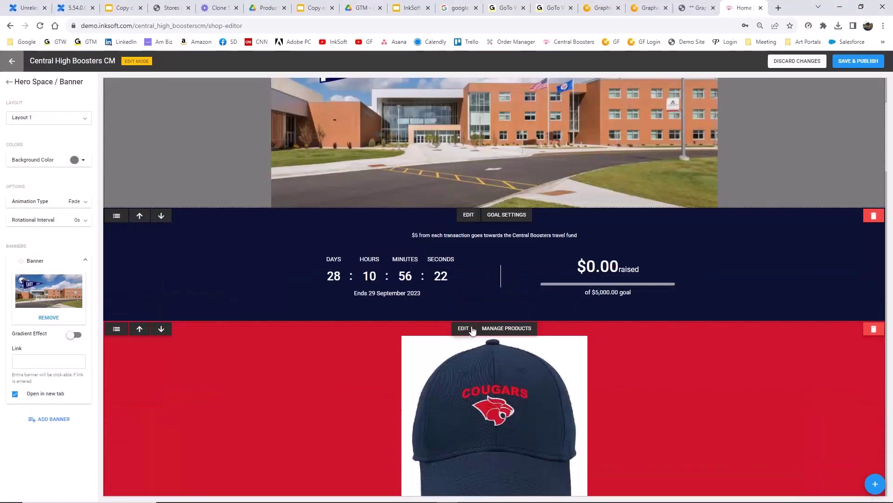
left_click(463, 329)
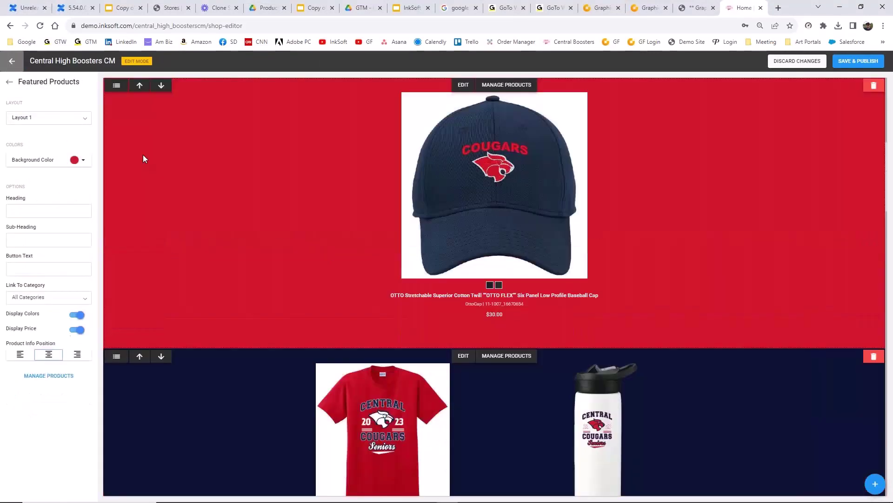
left_click(84, 162)
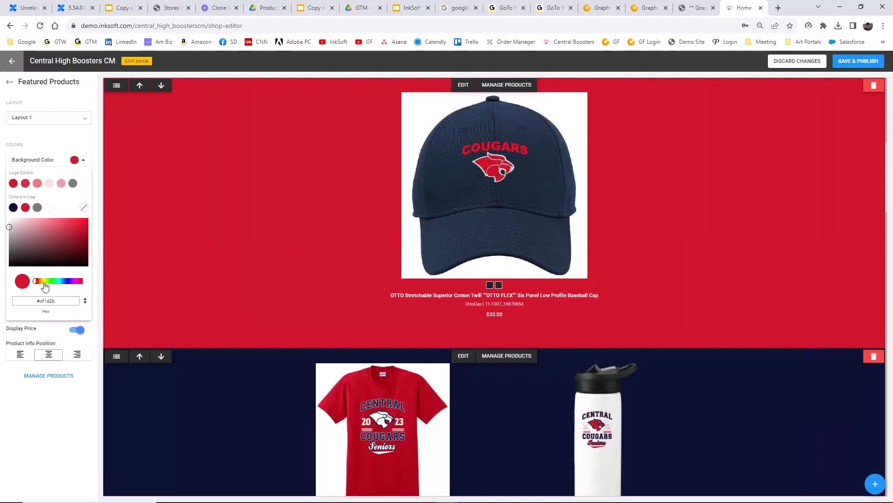
left_click(44, 281)
left_click_drag(44, 282, 45, 282)
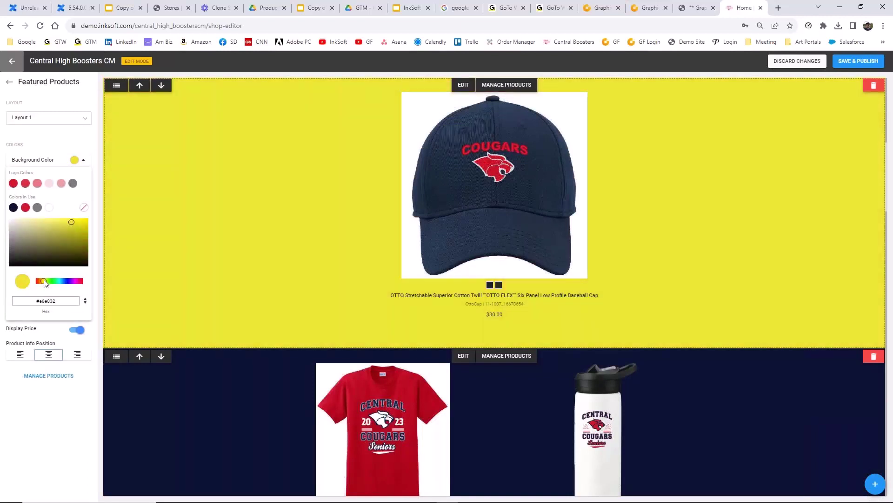
left_click(813, 61)
- Discard all unsaved style changes and minimize the browser
left_click(815, 63)
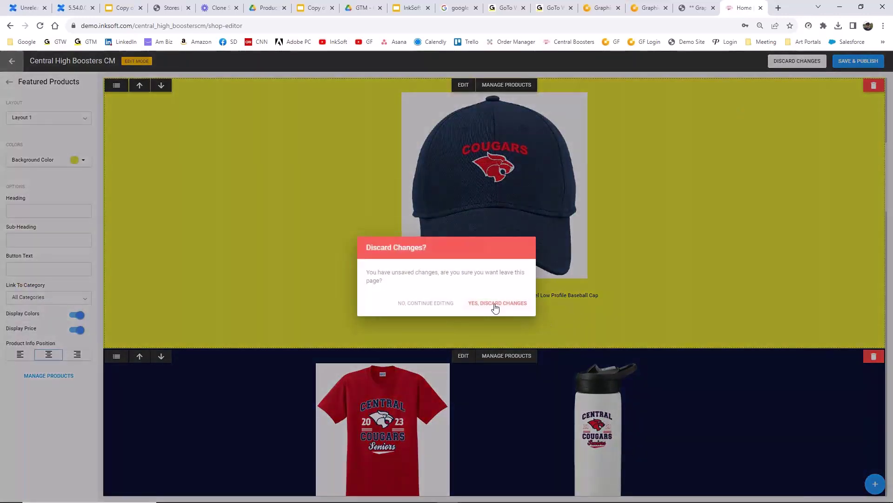
left_click(495, 304)
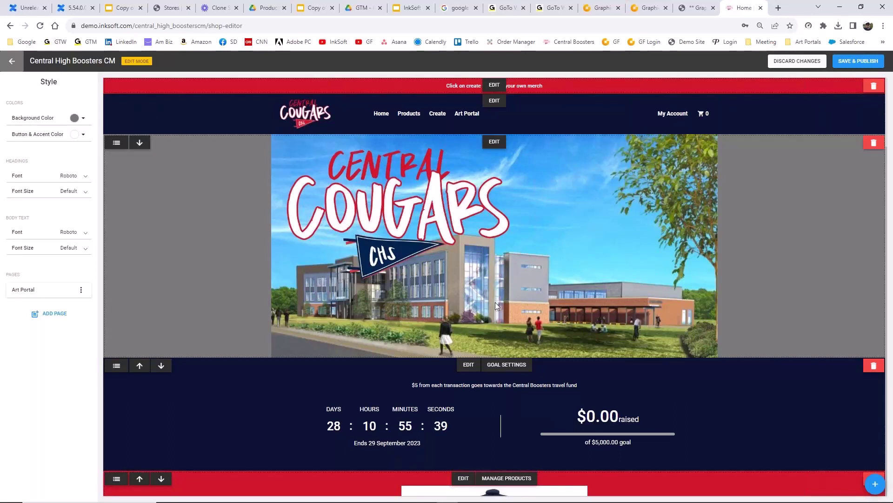
left_click(846, 6)
- Preview East Eagles Baseball PNG from East Eagles > PNG Files in Photos, then close it
double_click(305, 152)
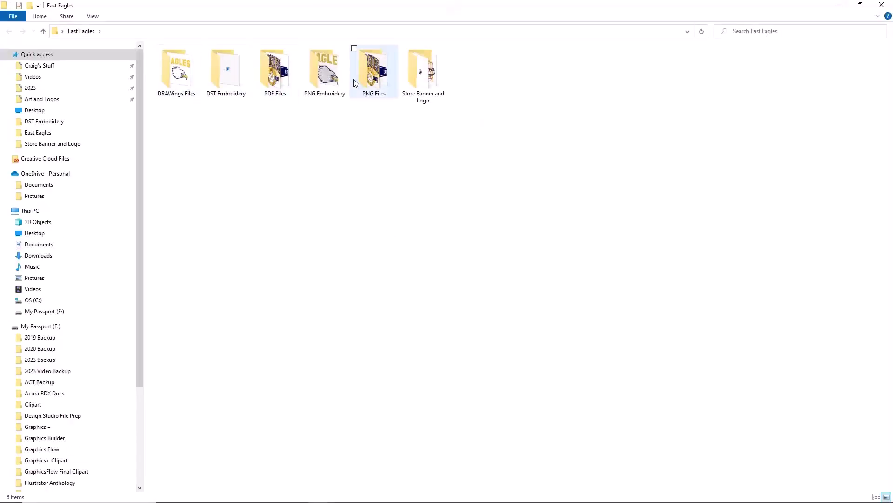
double_click(385, 78)
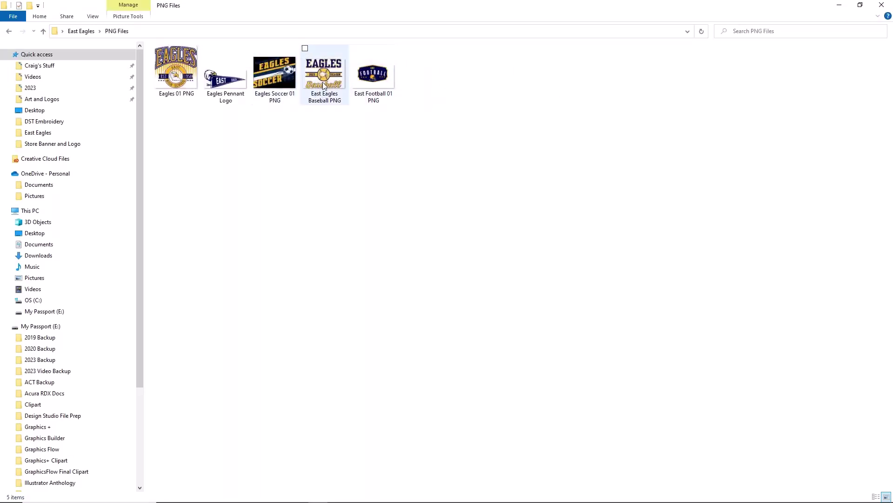
left_click(325, 85)
double_click(325, 85)
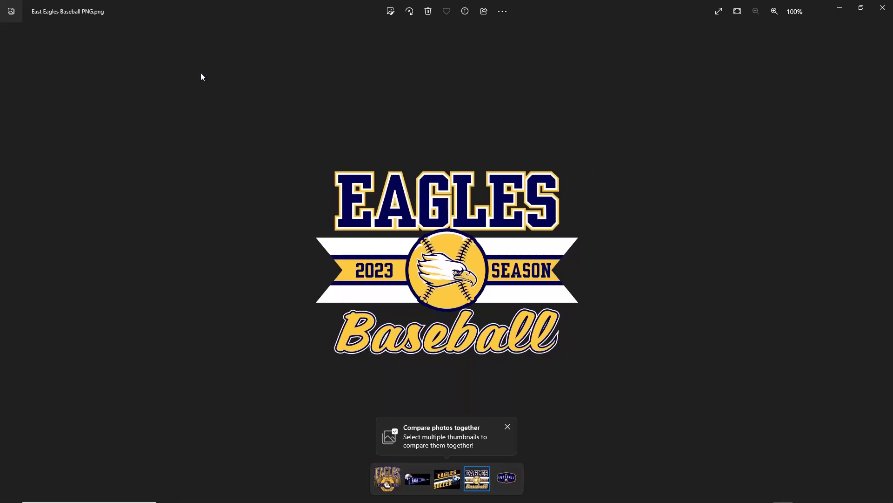
left_click(883, 10)
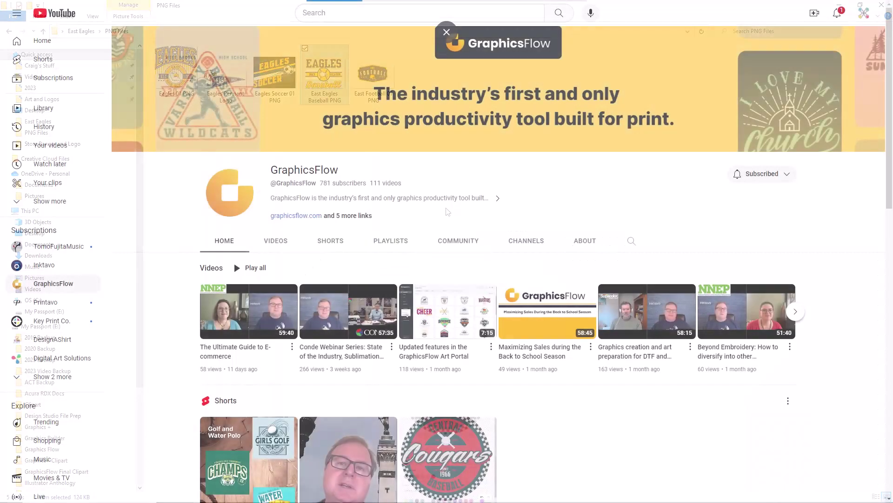